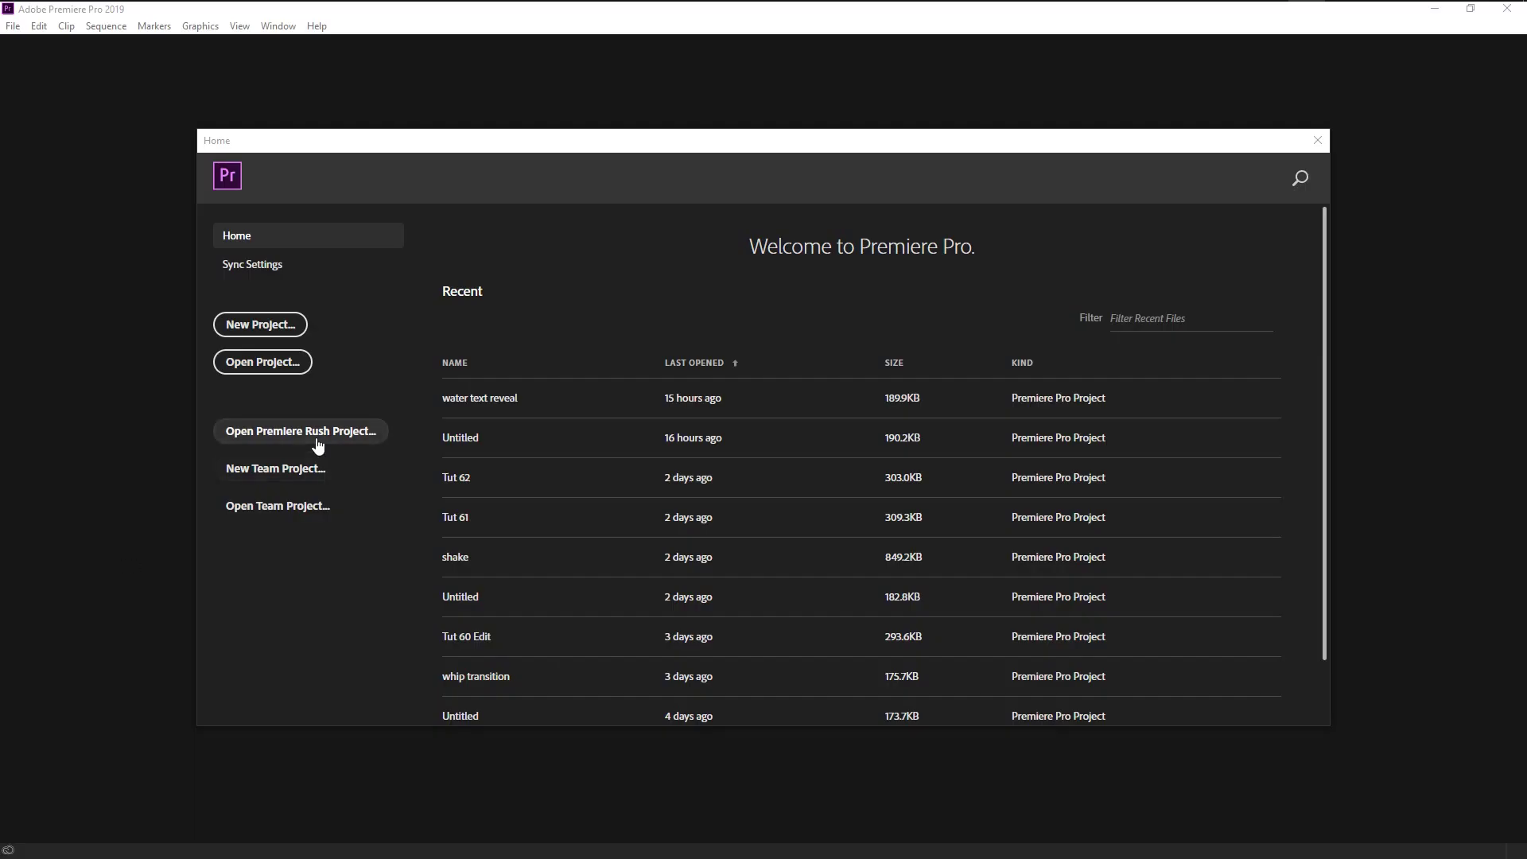
Create a new project named 'underwater text reveal'.
{"action": "left_click", "coordinate": [278, 333]}
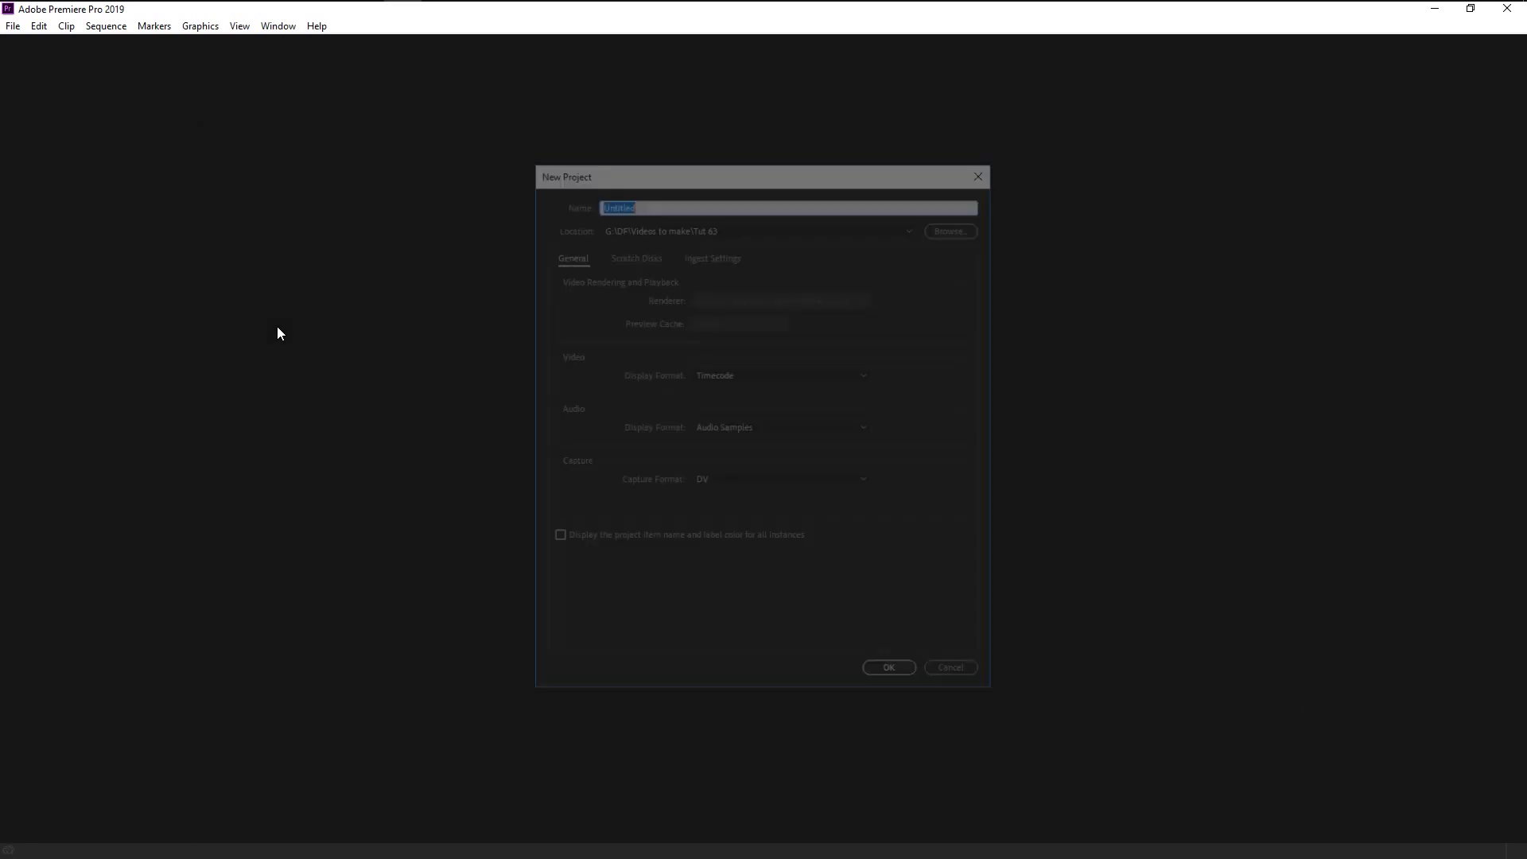
{"action": "type", "text": "underwater text revea"}
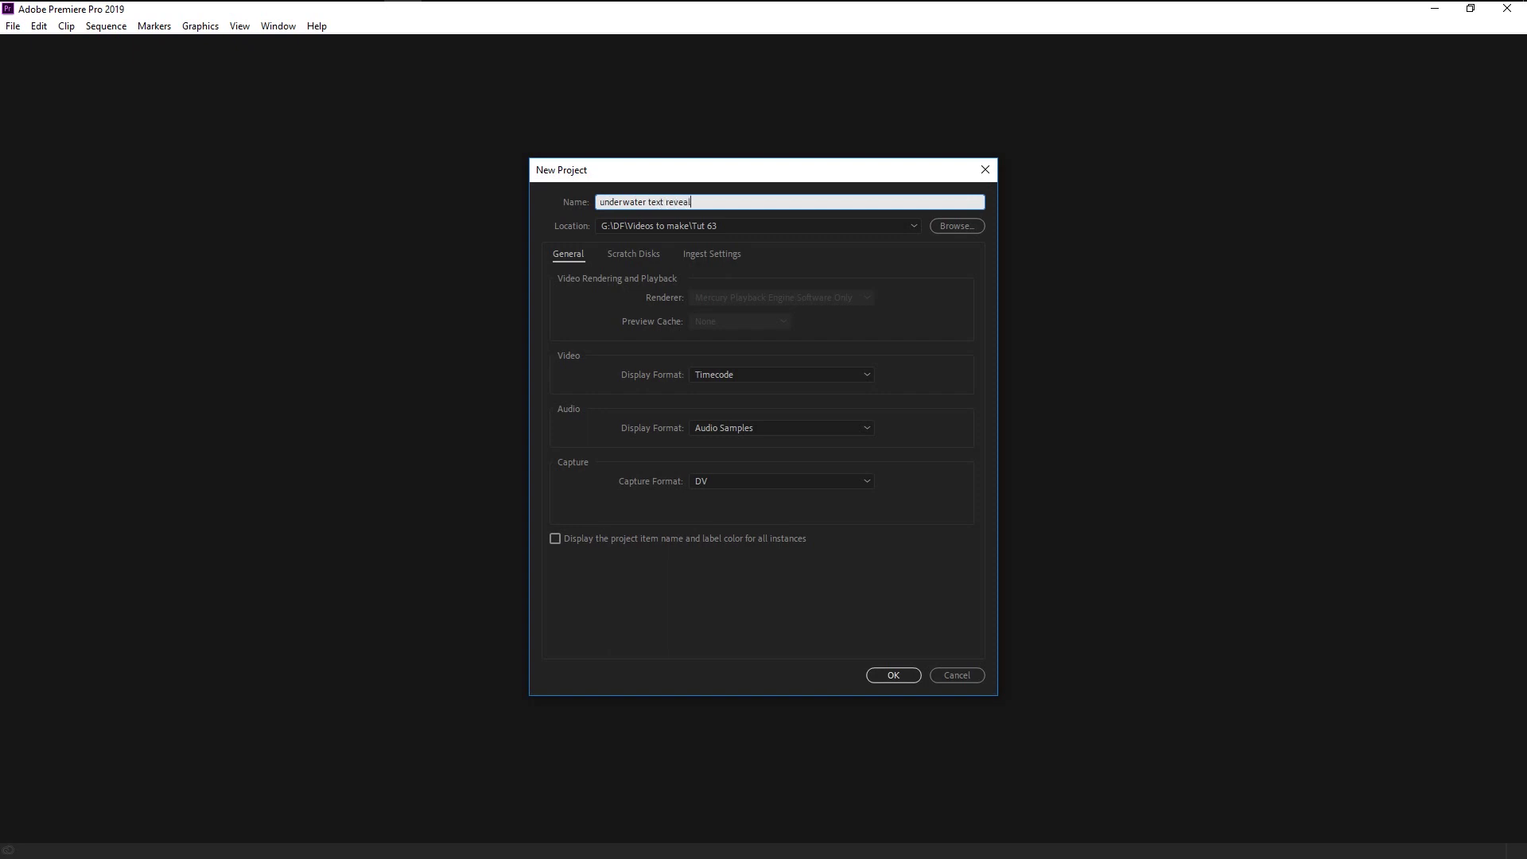
{"action": "key", "text": "Return"}
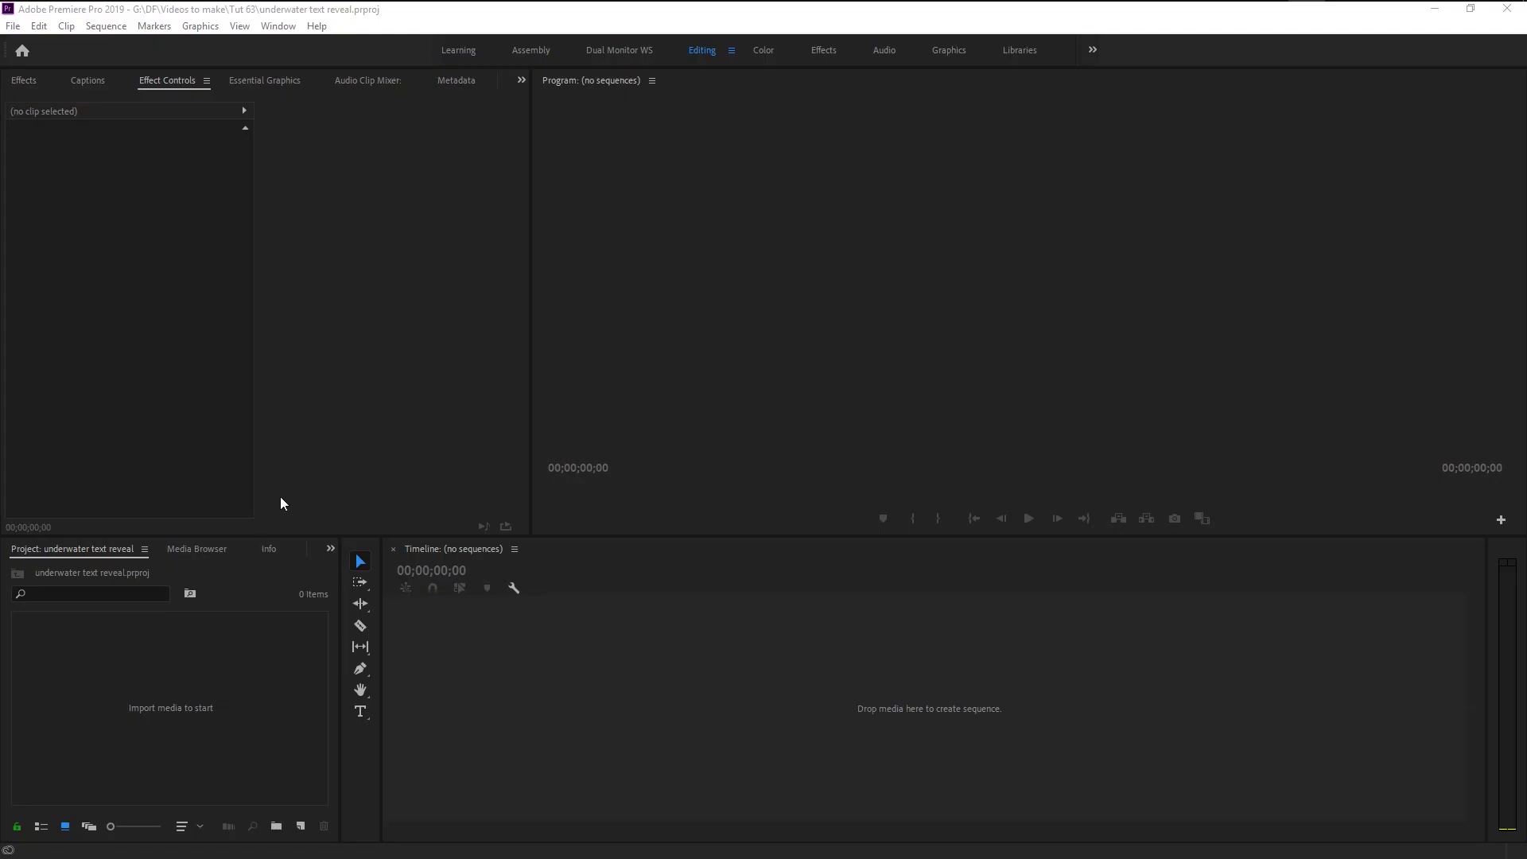
Import Stock footage.mp4 from Explorer and build a sequence from it on the Timeline.
{"action": "left_click", "coordinate": [172, 16]}
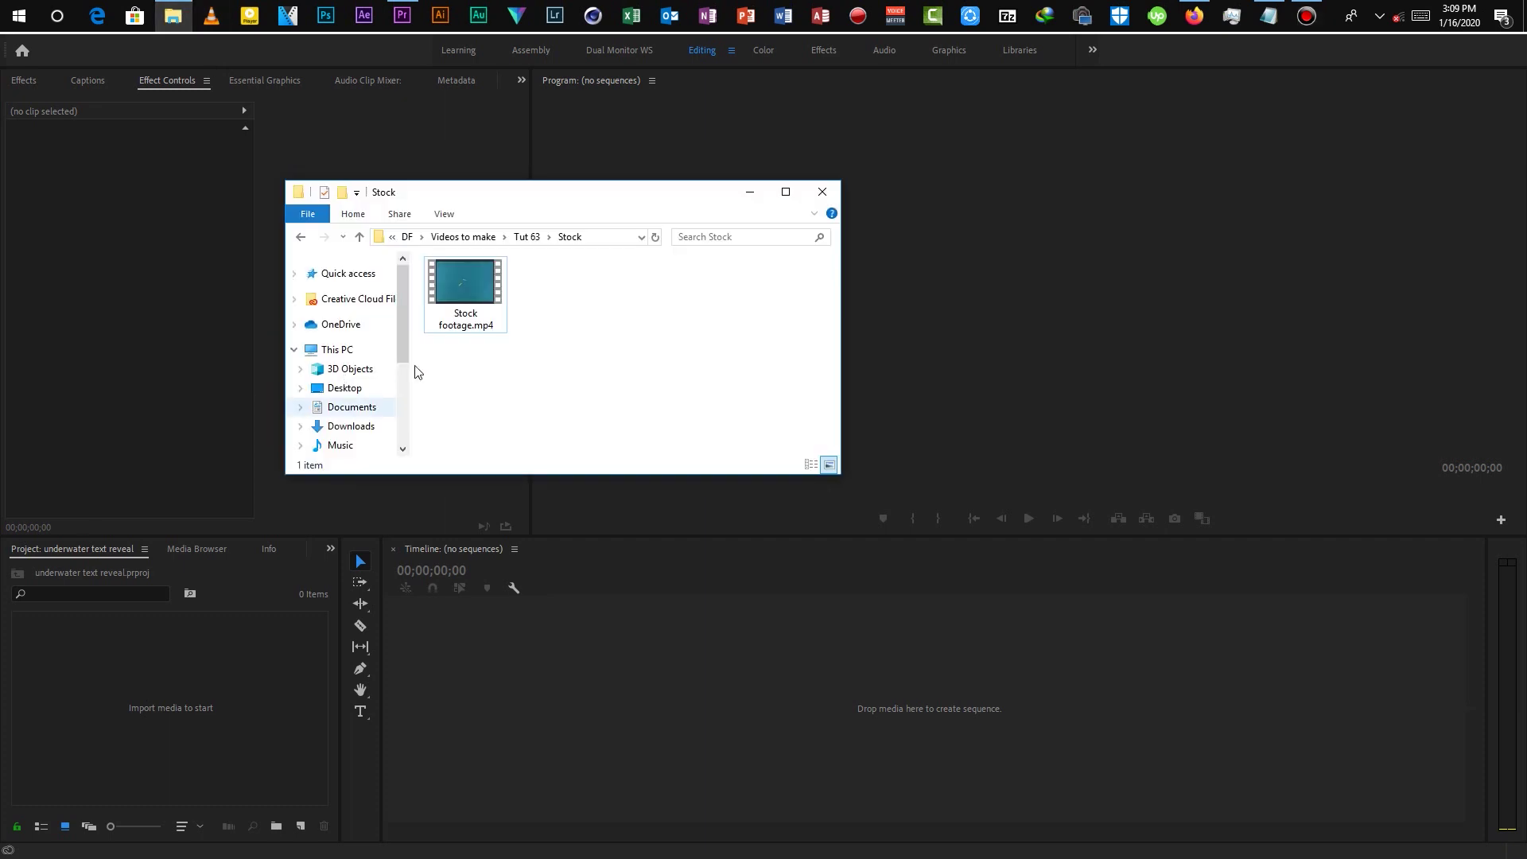
{"action": "left_click_drag", "start_coordinate": [468, 280], "coordinate": [234, 719]}
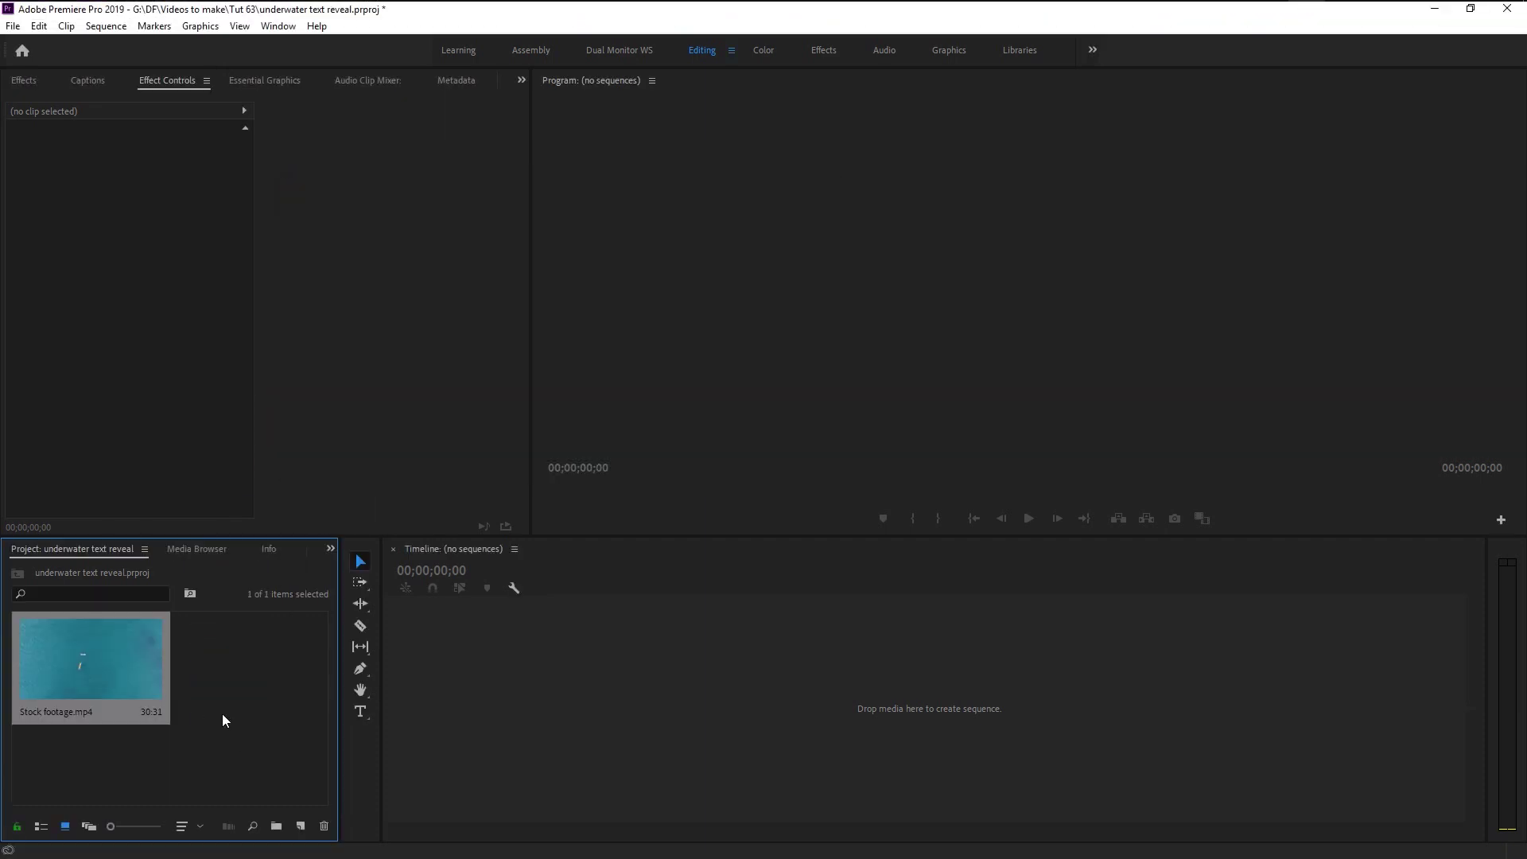
{"action": "left_click", "coordinate": [79, 651]}
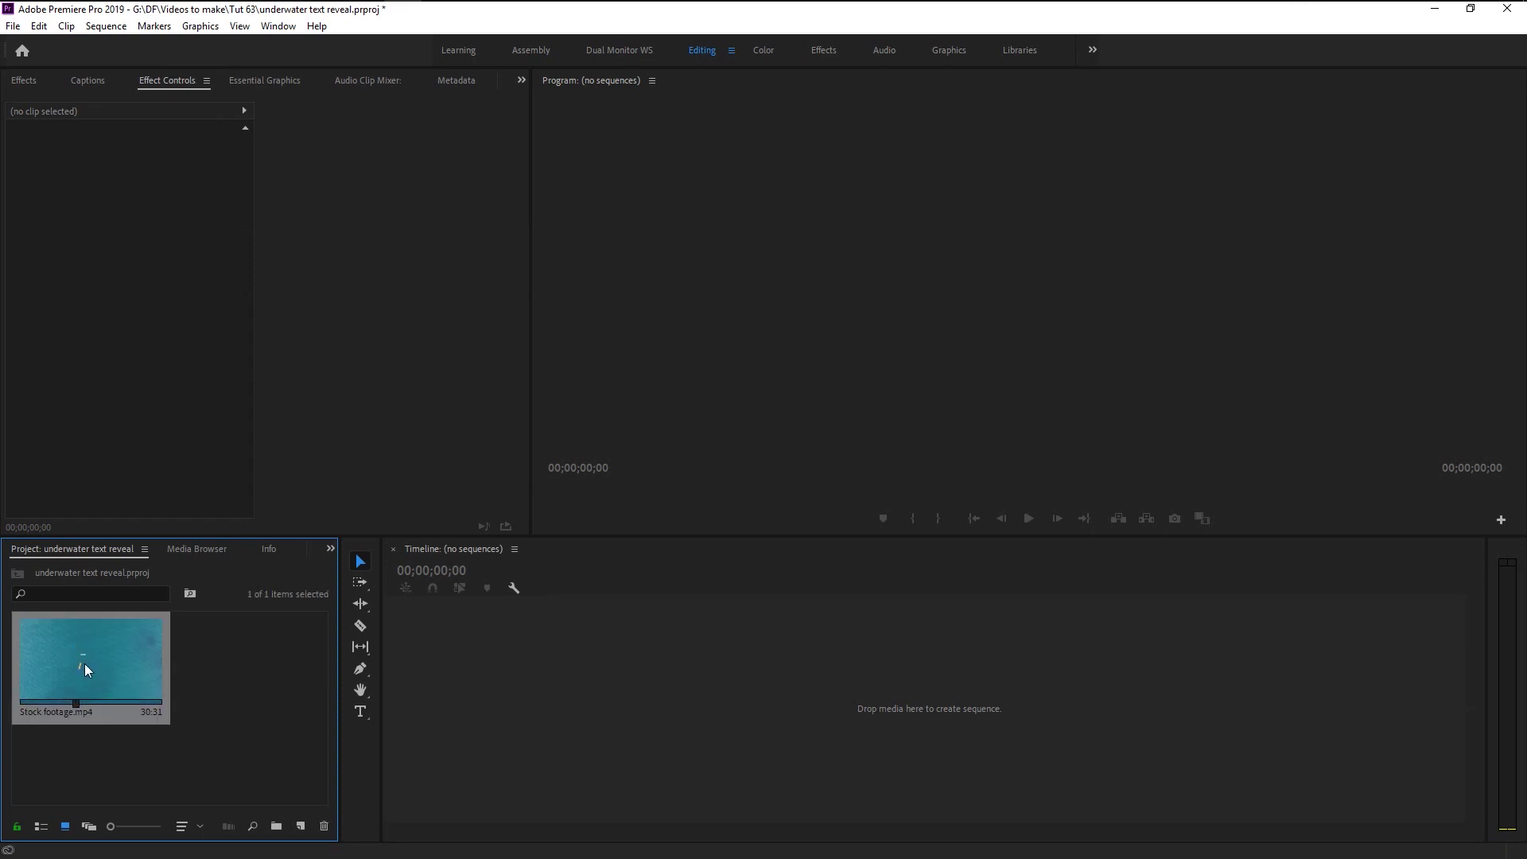
{"action": "left_click_drag", "start_coordinate": [135, 654], "coordinate": [532, 657]}
{"action": "left_click_drag", "start_coordinate": [661, 756], "coordinate": [661, 756]}
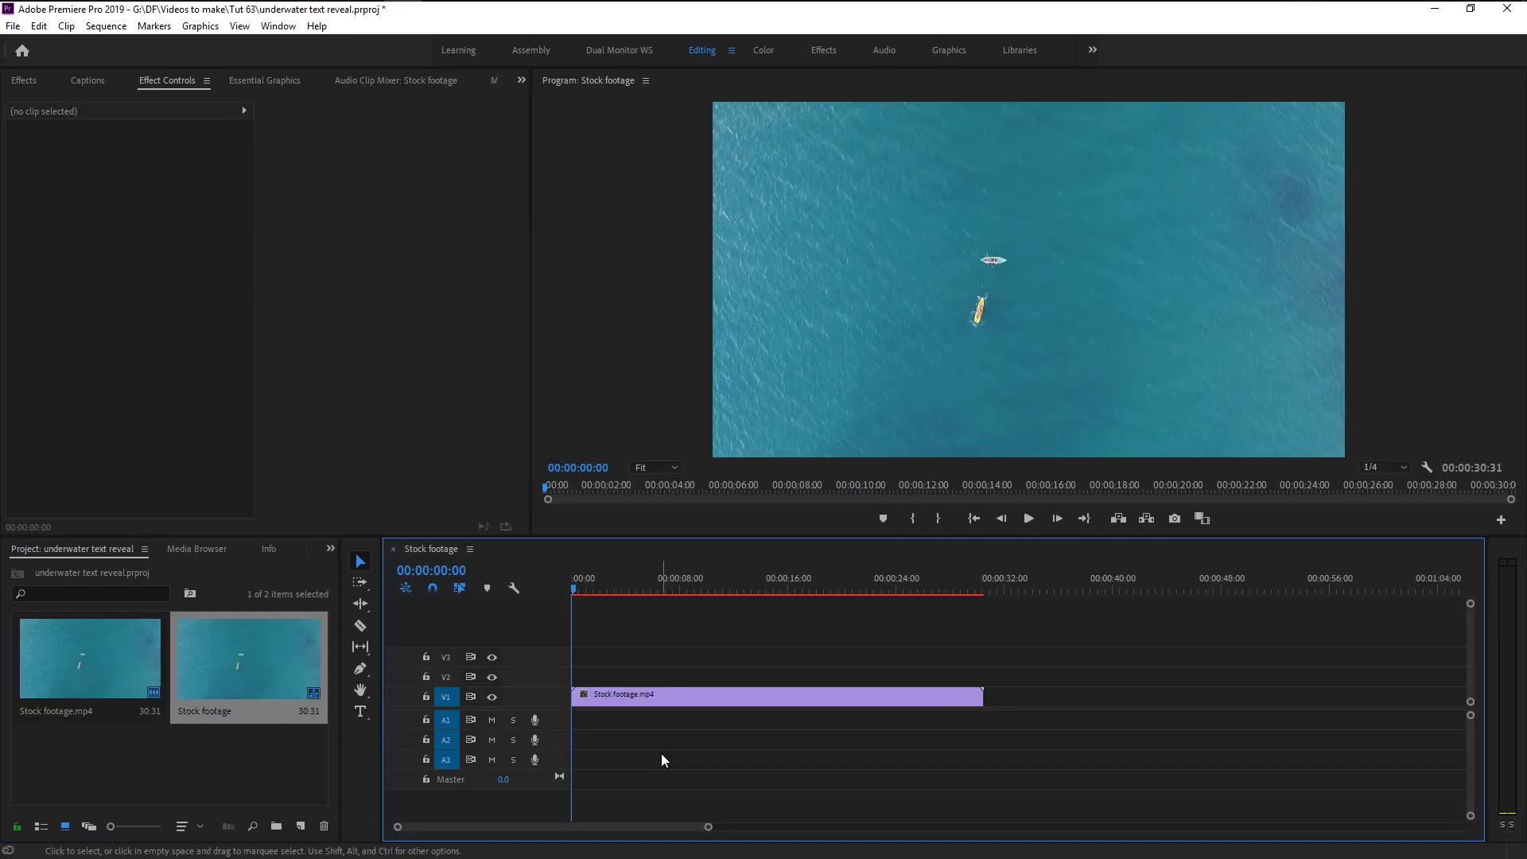
Play through the ocean footage, then park the playhead at 00:00:04:07.
{"action": "left_click", "coordinate": [1030, 519]}
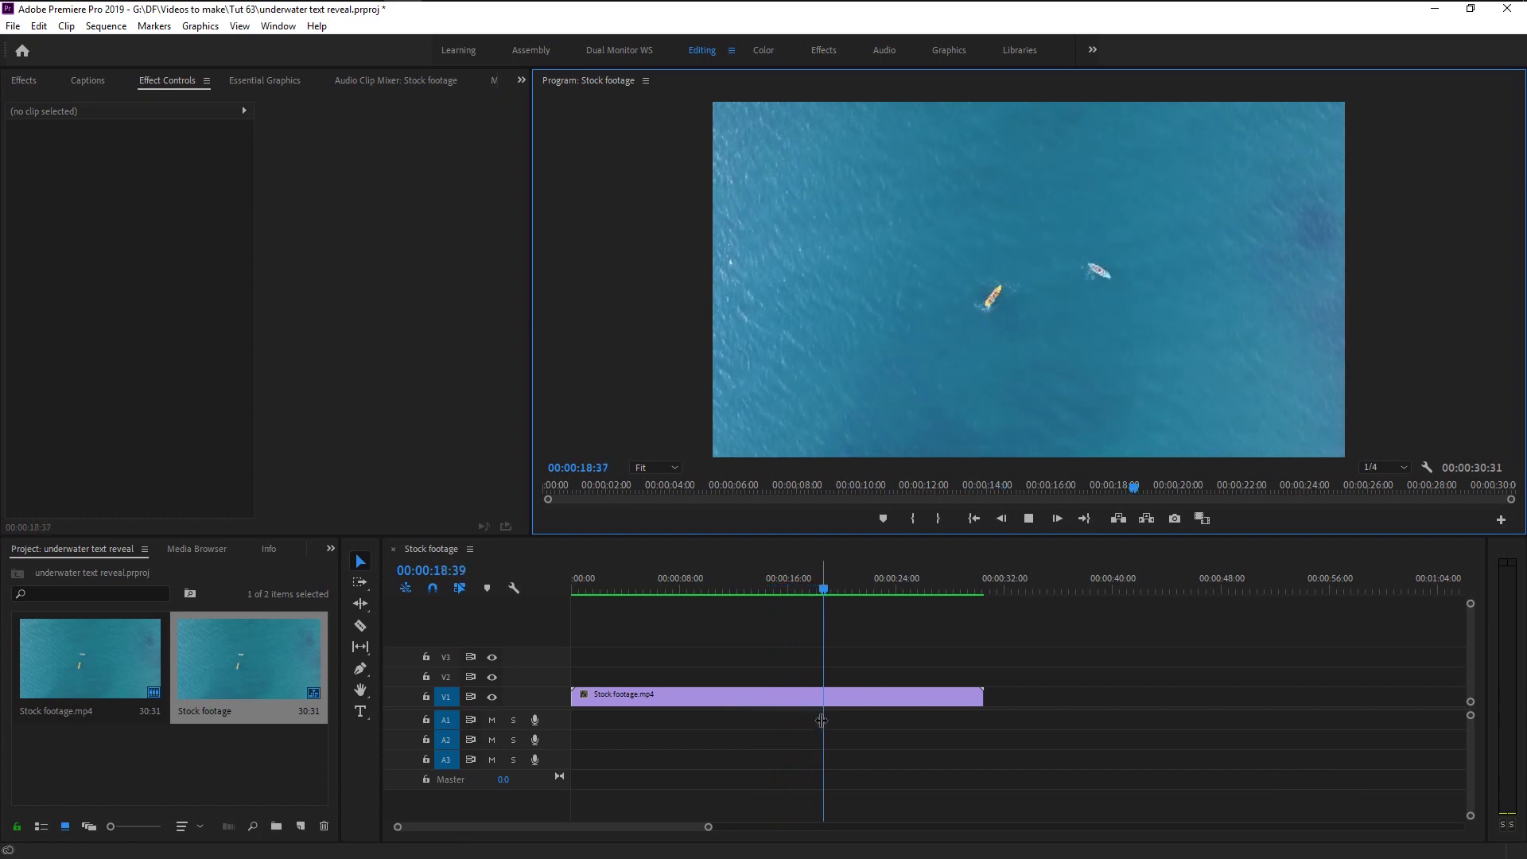
{"action": "key", "text": "space"}
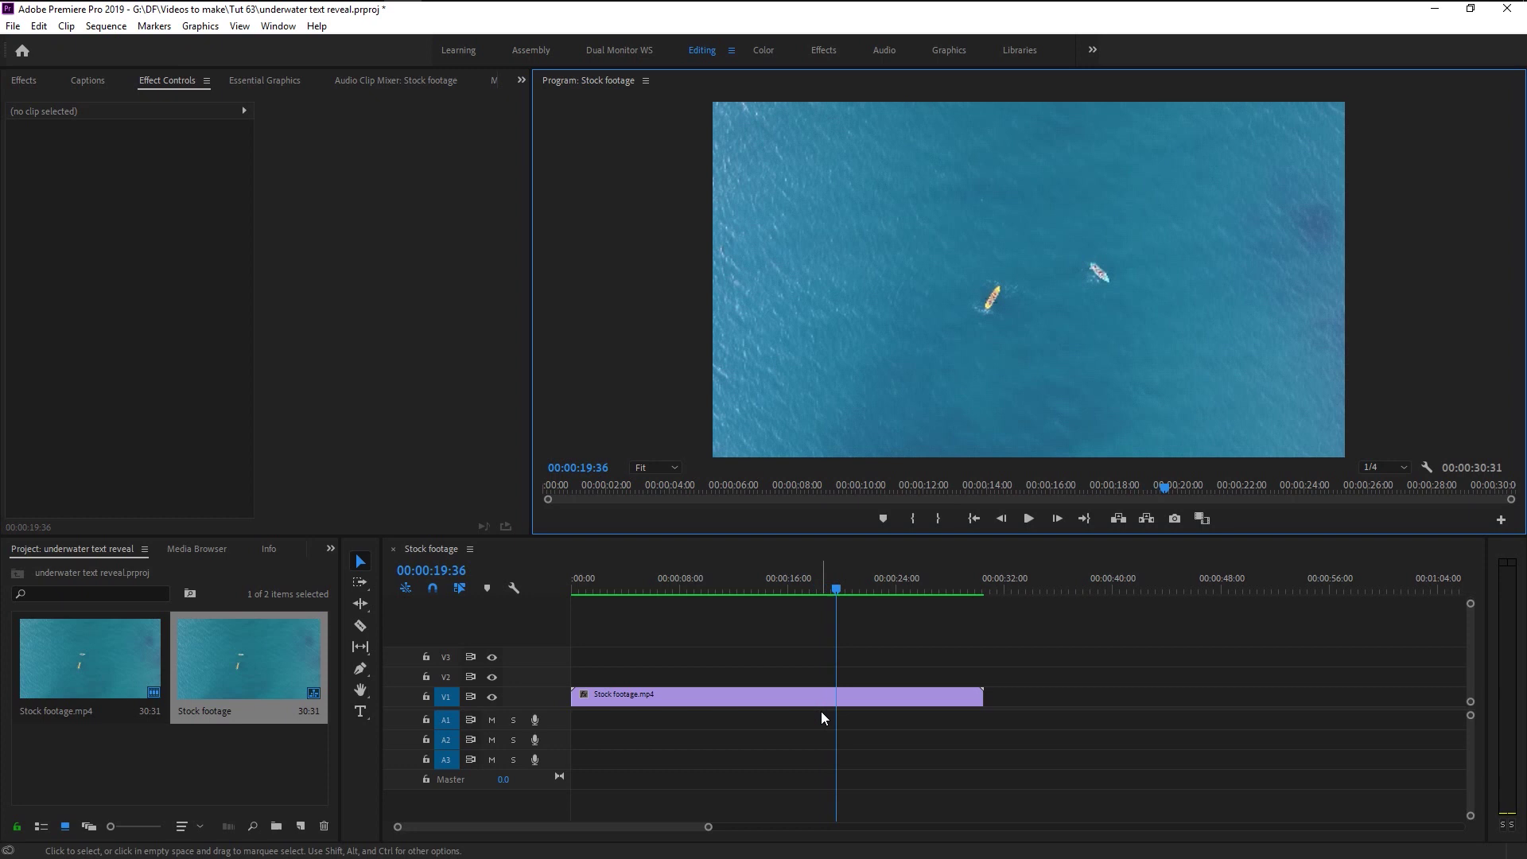
{"action": "left_click", "coordinate": [628, 581]}
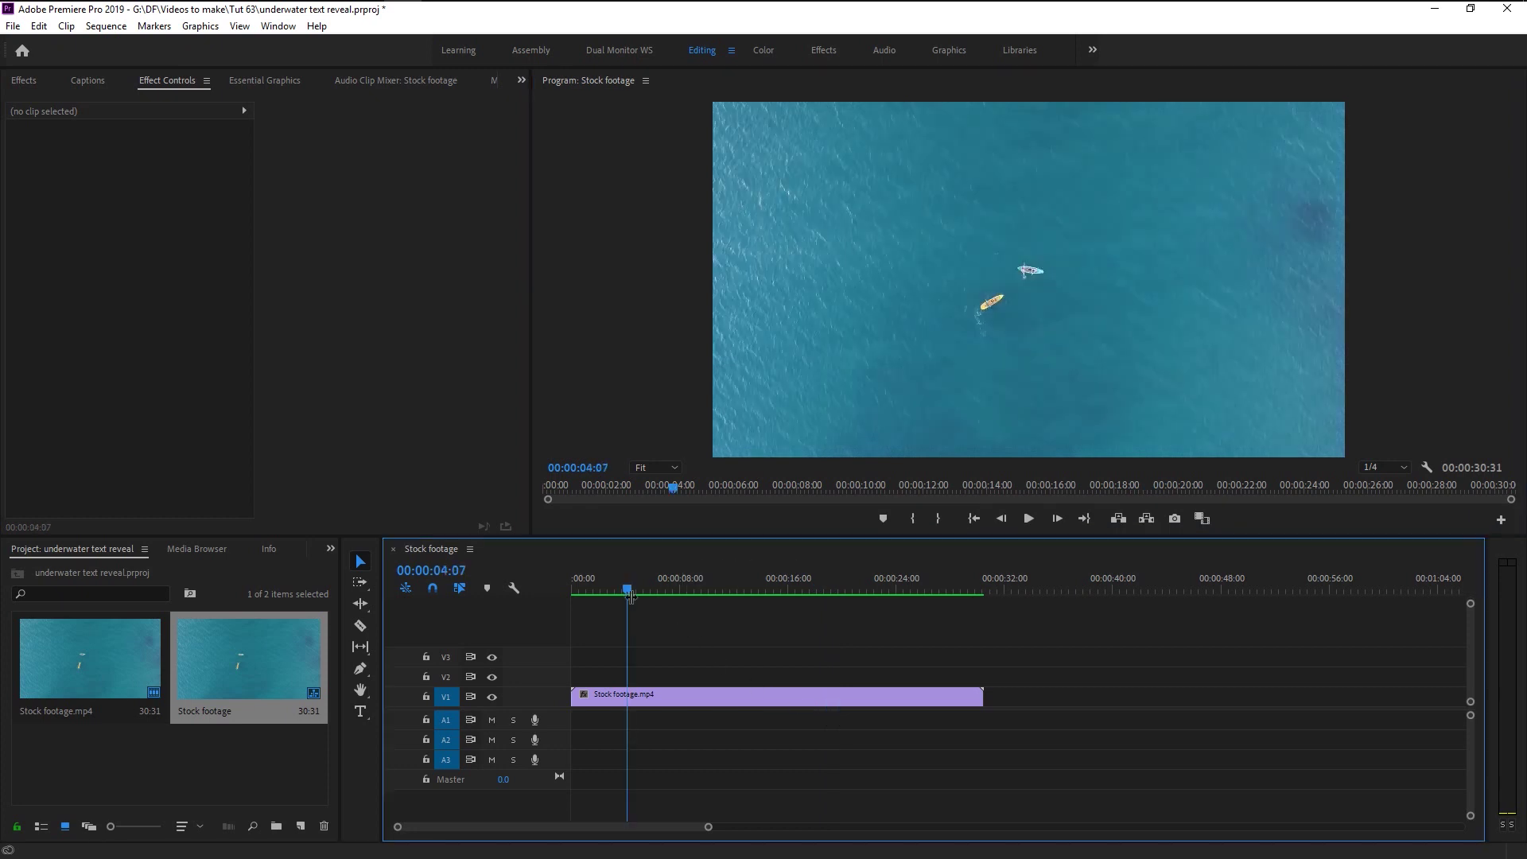
Add a REVEAL text layer over the footage in the Program monitor.
{"action": "left_click", "coordinate": [361, 713]}
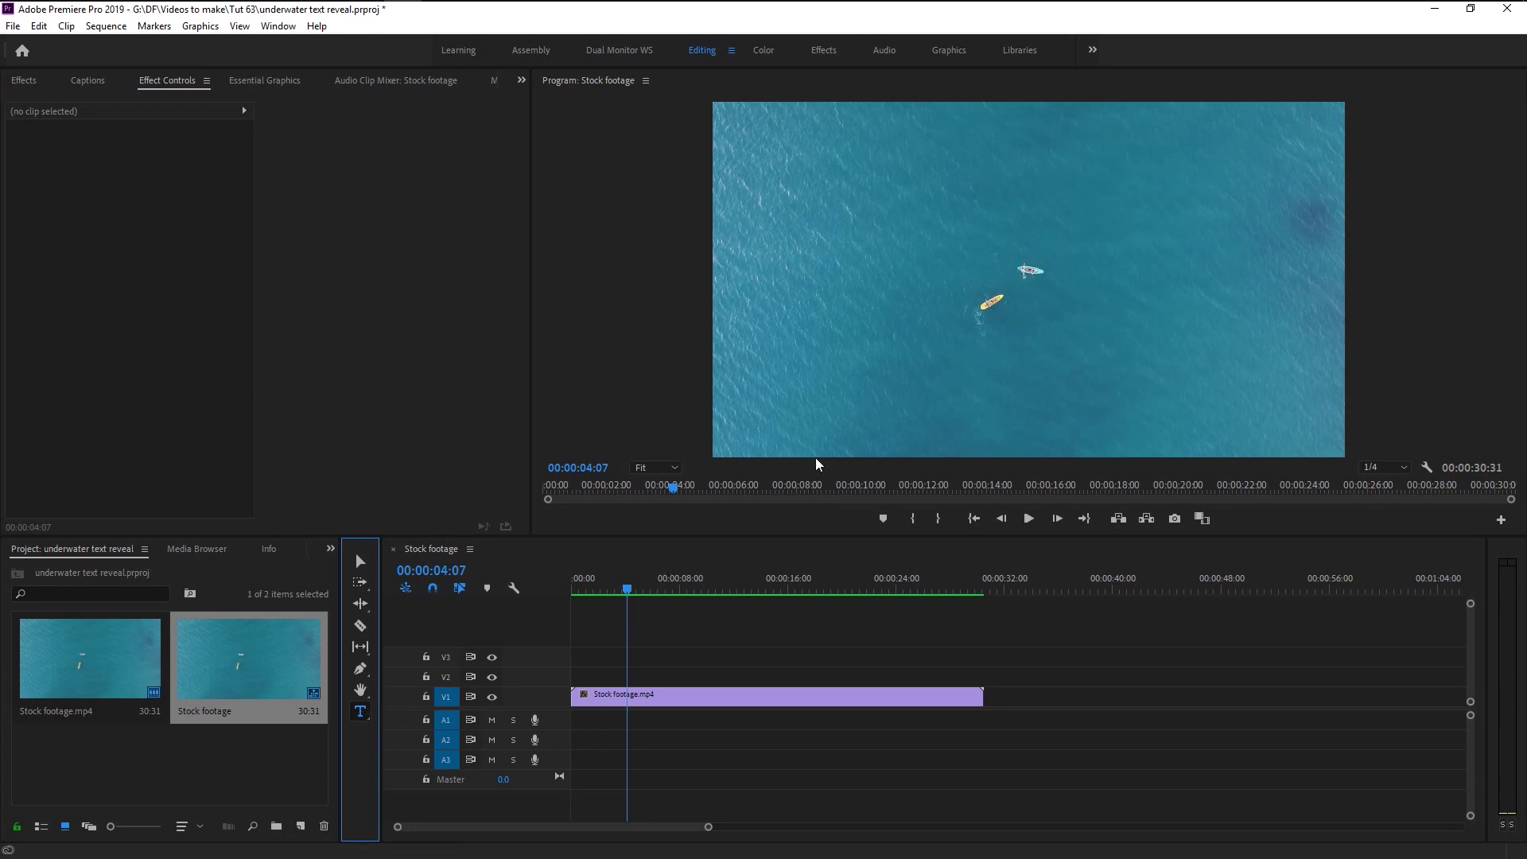
{"action": "left_click", "coordinate": [886, 302]}
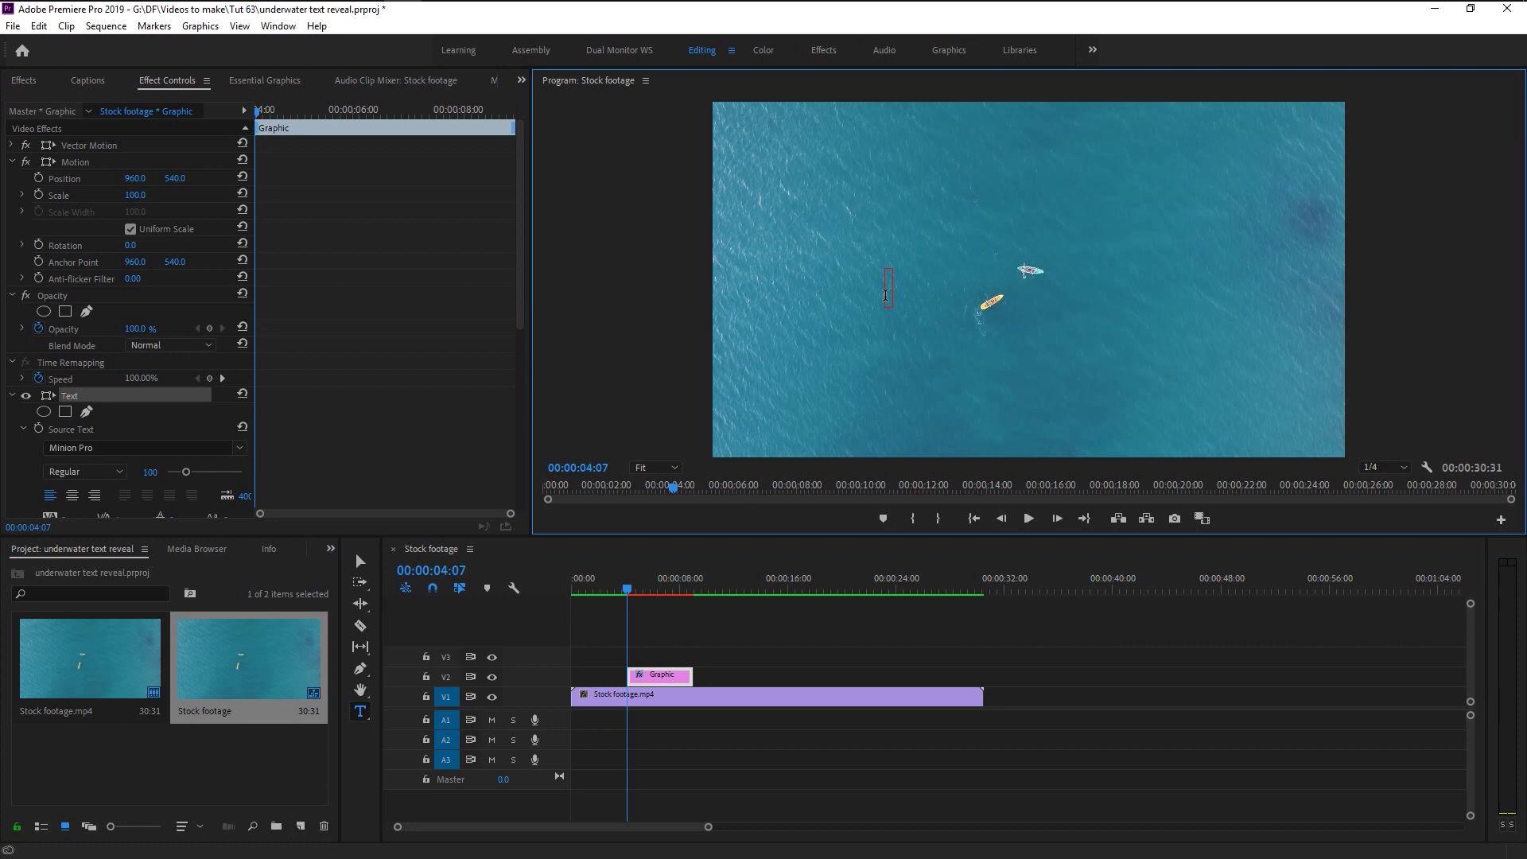
{"action": "type", "text": "REVEAL"}
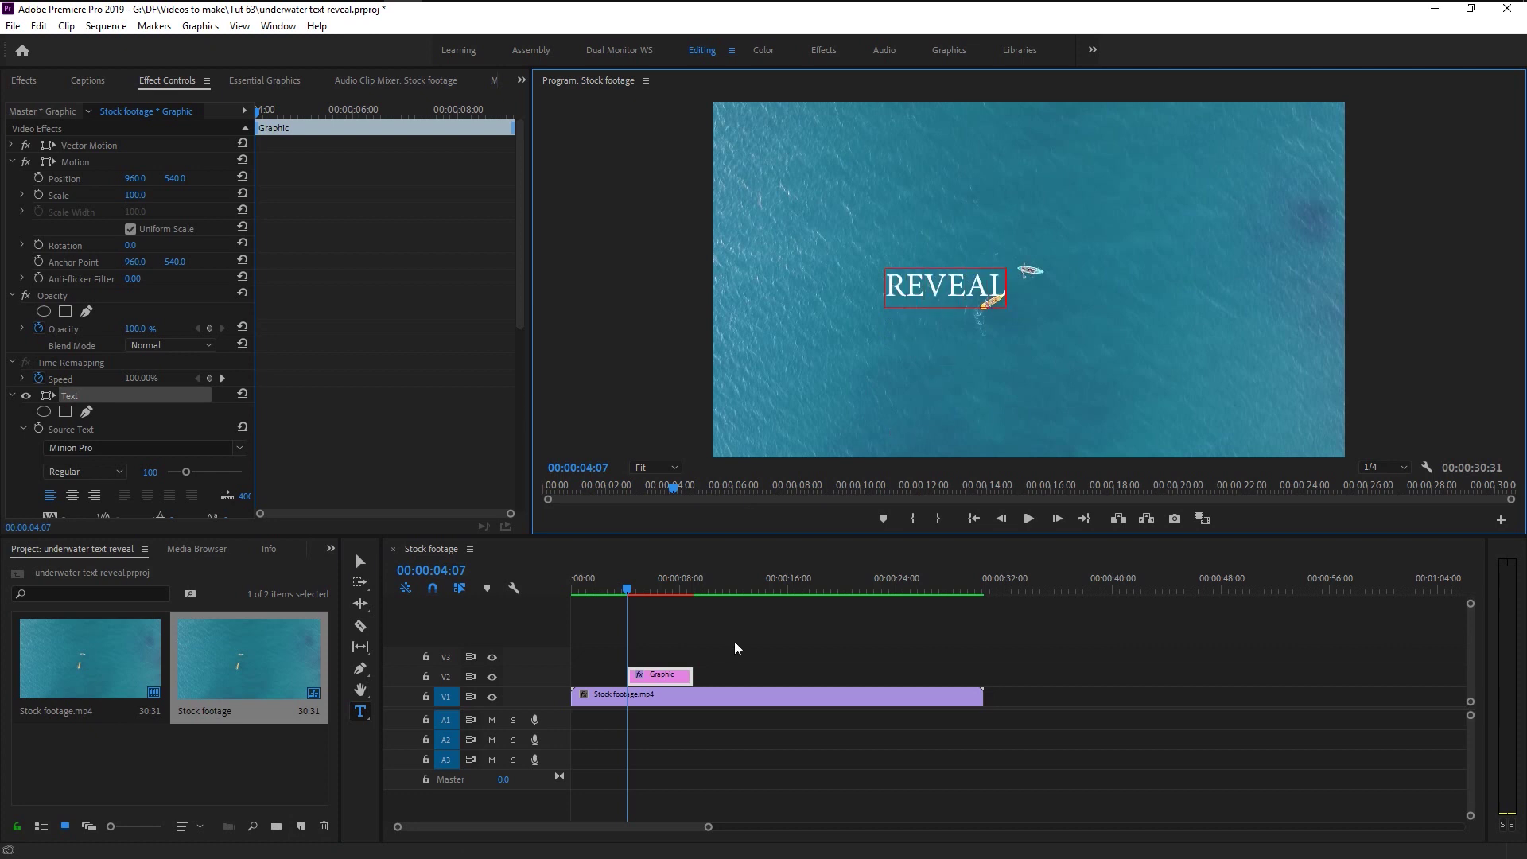
{"action": "left_click", "coordinate": [664, 680]}
{"action": "left_click", "coordinate": [664, 680]}
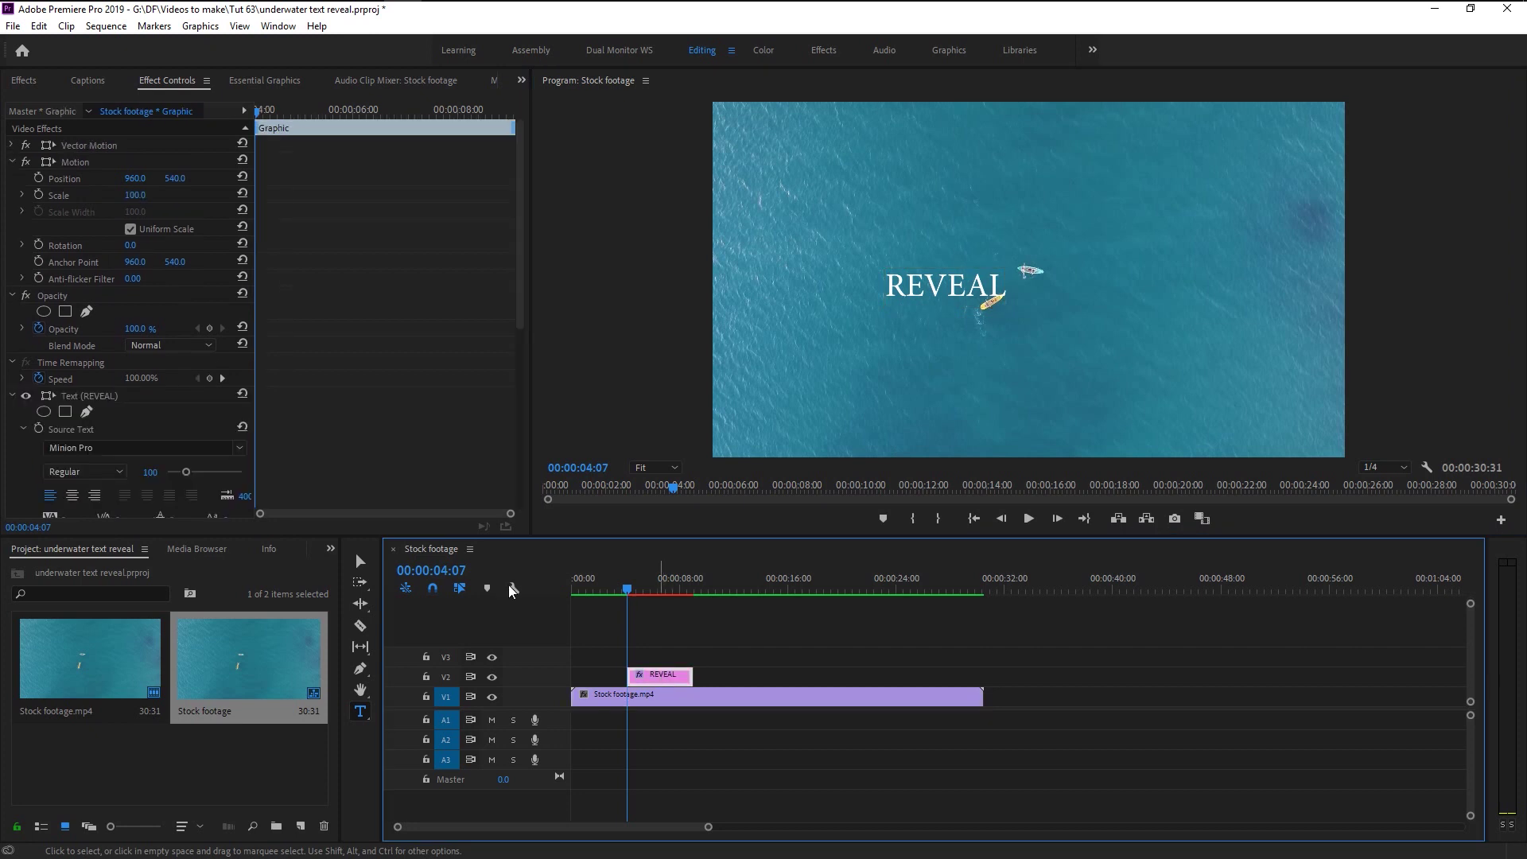
Move the REVEAL text into the centre of the frame.
{"action": "key", "text": "v"}
{"action": "left_click", "coordinate": [957, 294]}
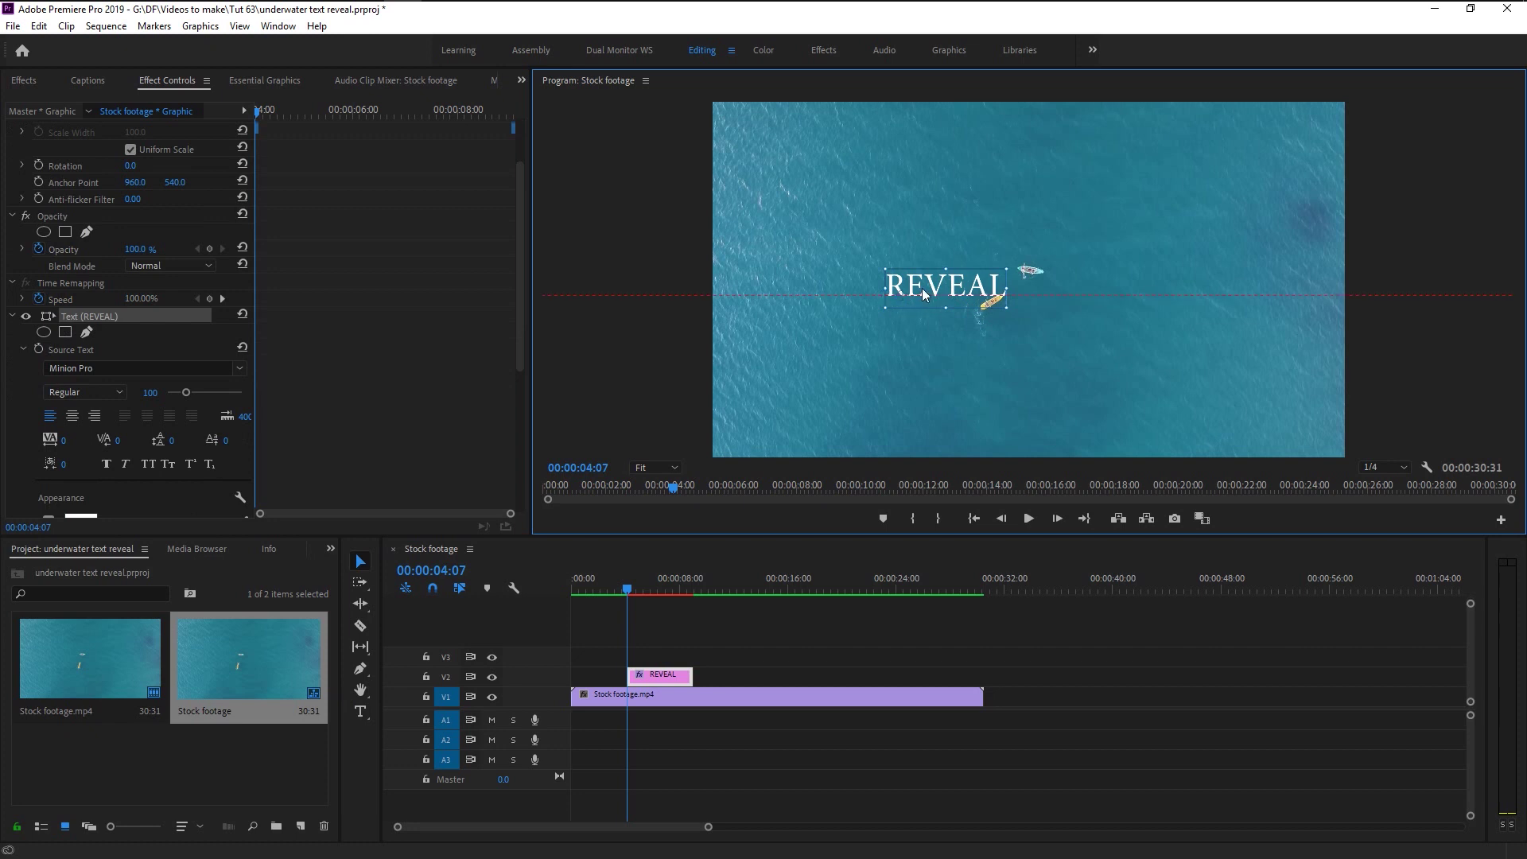
{"action": "left_click", "coordinate": [964, 291]}
{"action": "left_click_drag", "start_coordinate": [966, 295], "coordinate": [1237, 375]}
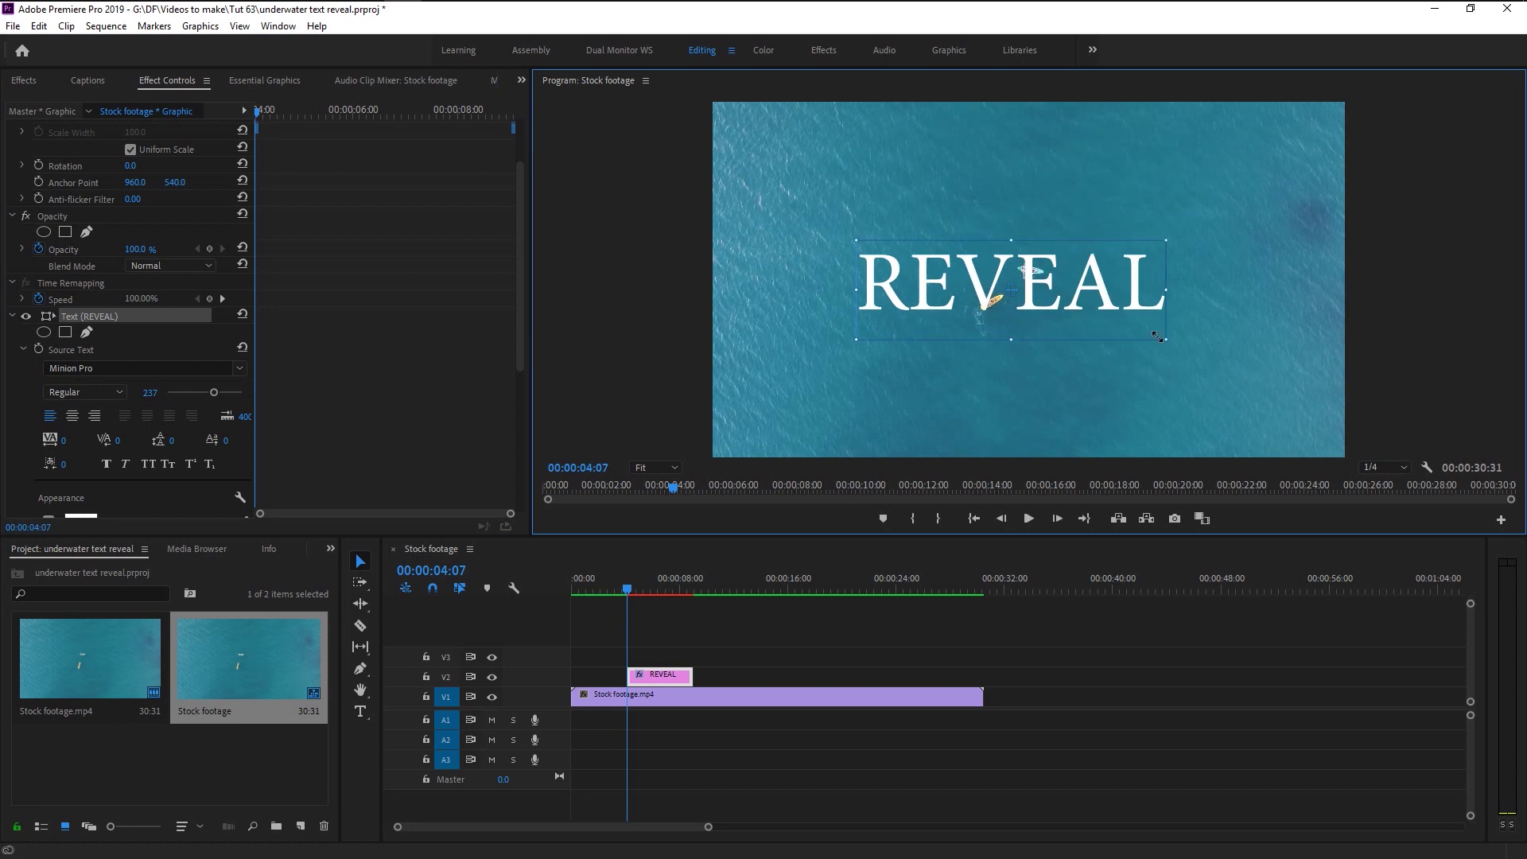
{"action": "left_click_drag", "start_coordinate": [1066, 303], "coordinate": [1069, 309]}
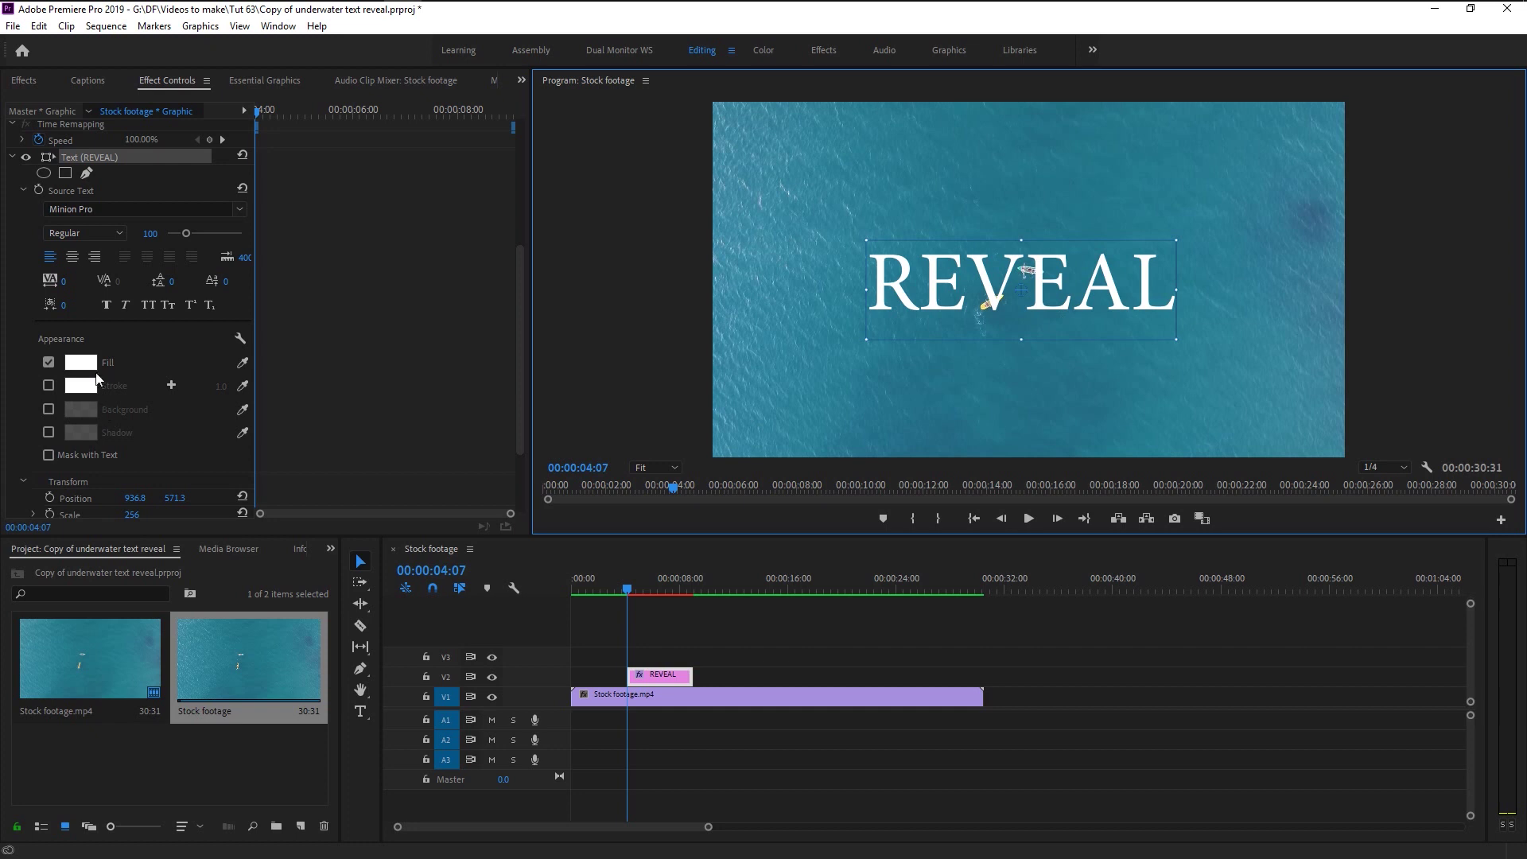
Fill the REVEAL text with dark teal 0E5A75, sampled from the ocean and darkened.
{"action": "left_click", "coordinate": [91, 364]}
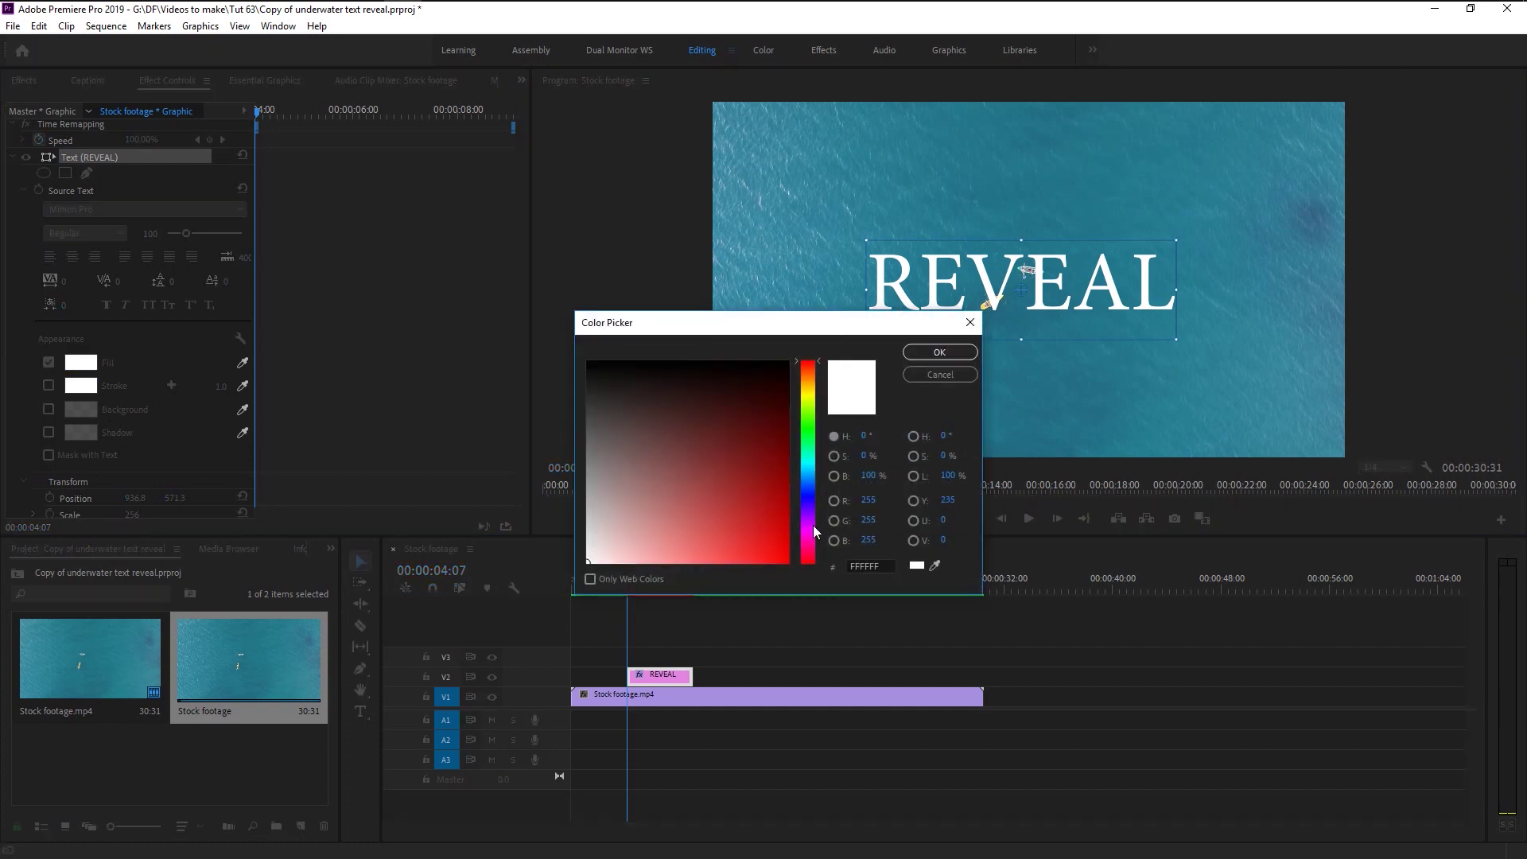
{"action": "left_click", "coordinate": [936, 565]}
{"action": "mouse_move", "coordinate": [1060, 439]}
{"action": "left_mouse_down"}
{"action": "mouse_move", "coordinate": [1251, 351]}
{"action": "mouse_move", "coordinate": [777, 217]}
{"action": "left_mouse_up"}
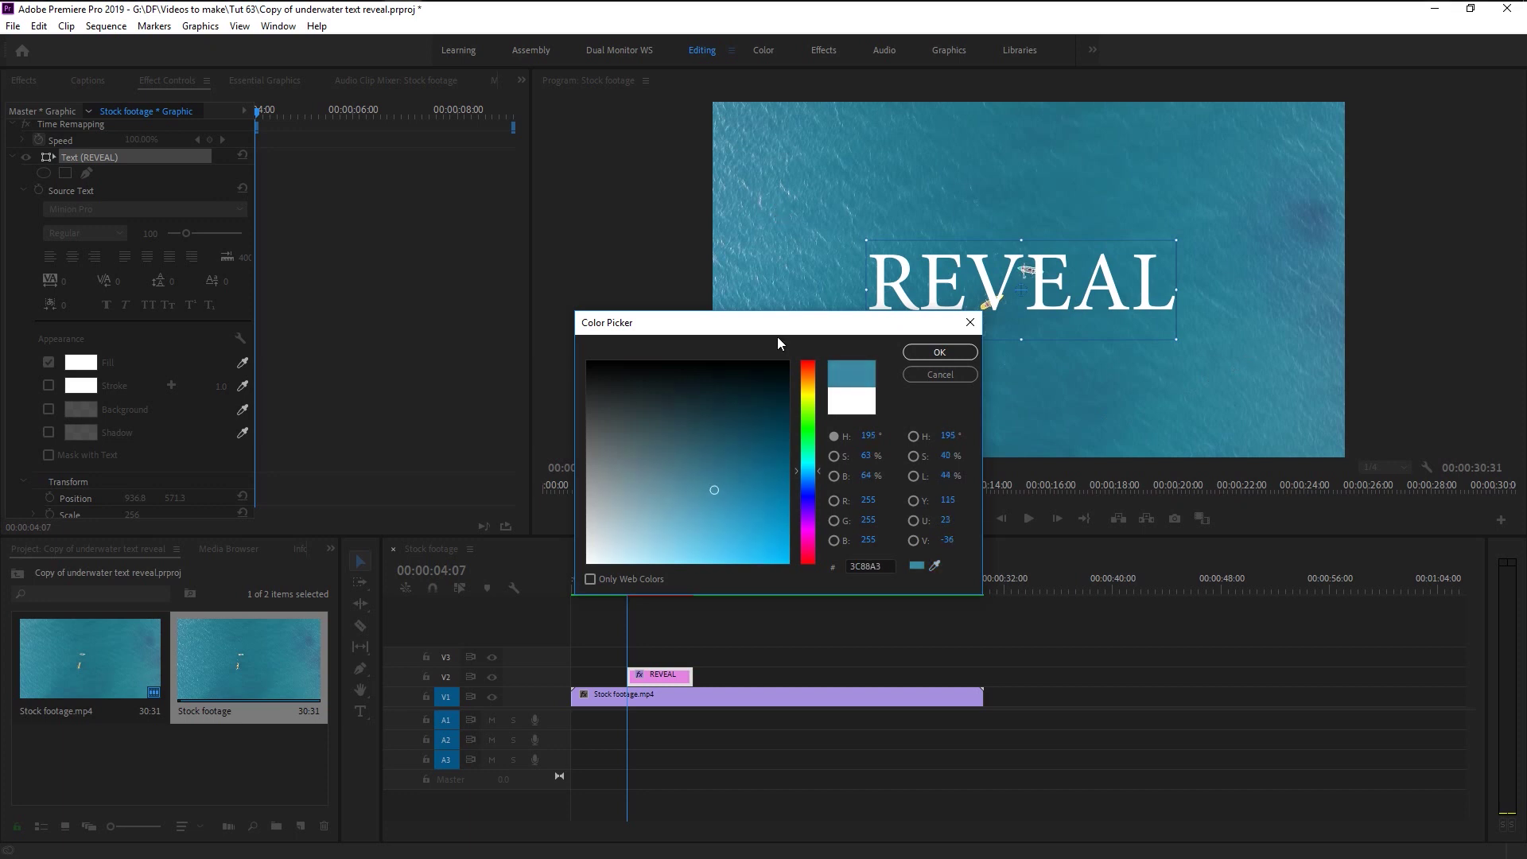
{"action": "left_click", "coordinate": [736, 469]}
{"action": "left_click_drag", "start_coordinate": [735, 469], "coordinate": [746, 456]}
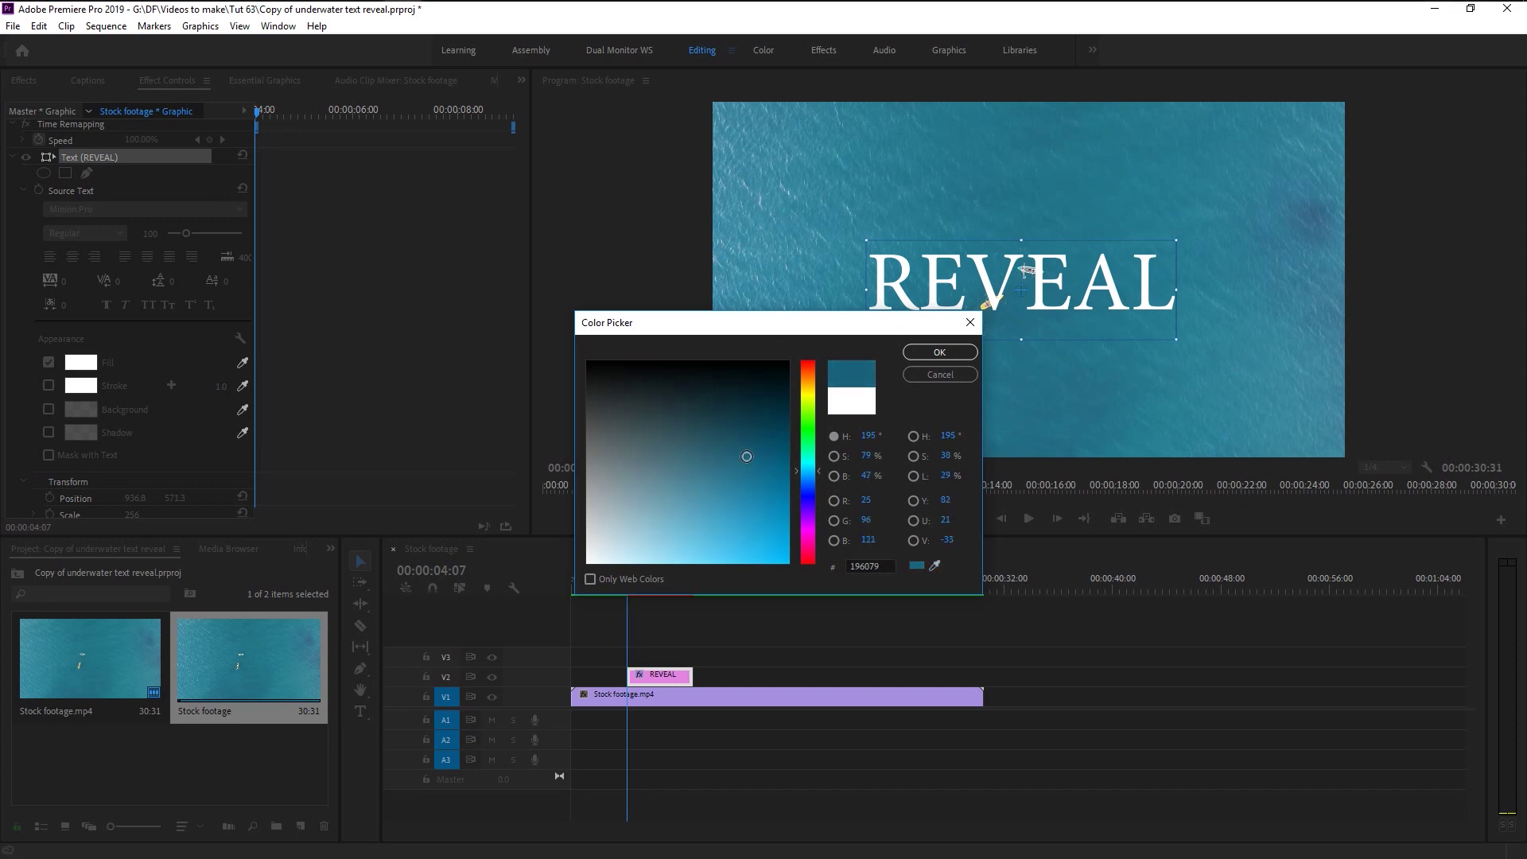
{"action": "left_click_drag", "start_coordinate": [761, 457], "coordinate": [764, 448]}
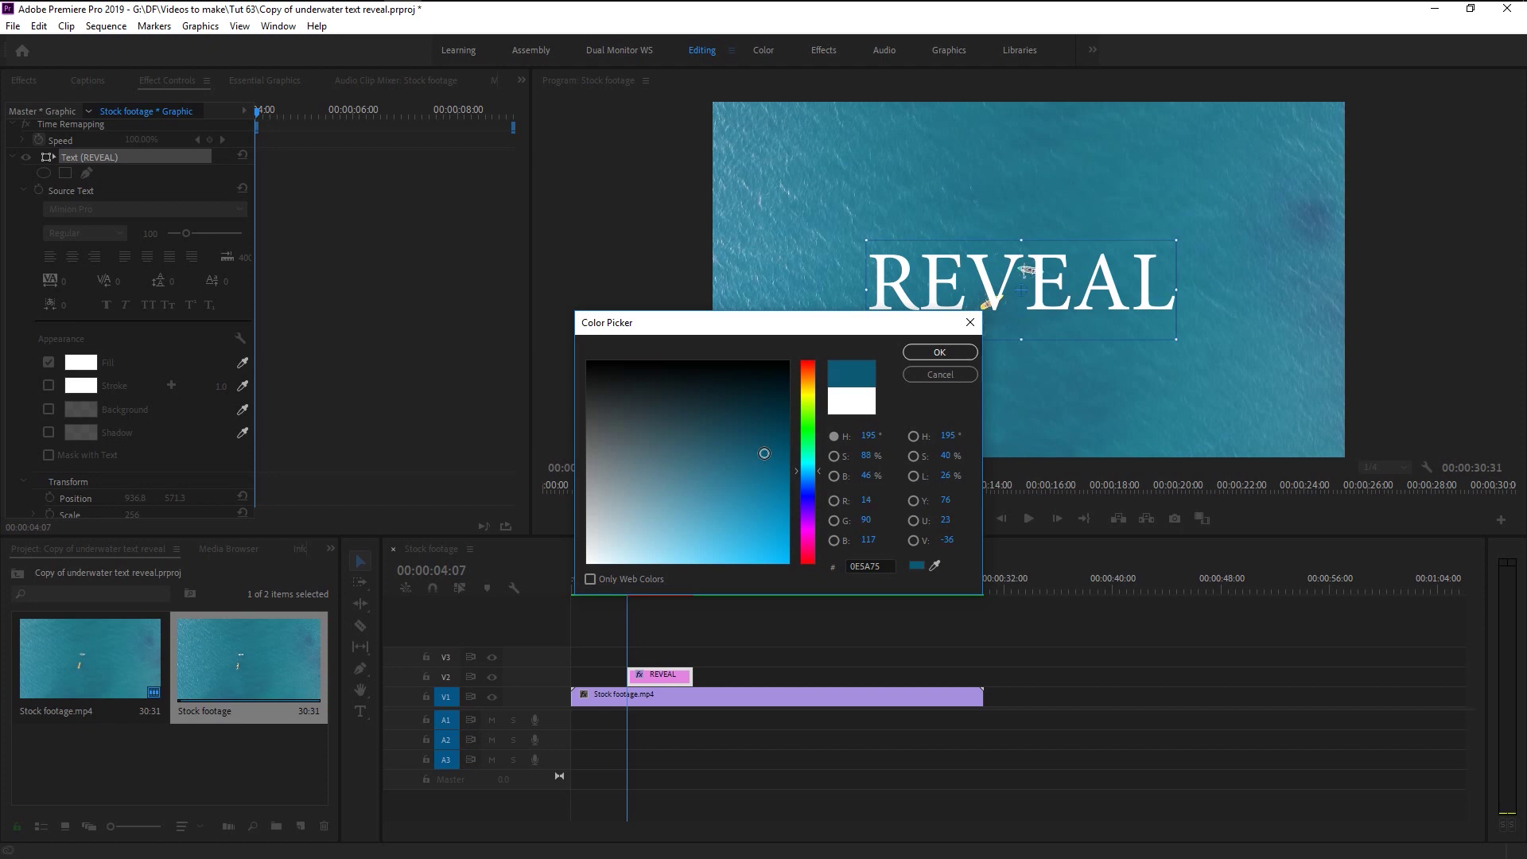
{"action": "left_click", "coordinate": [936, 351]}
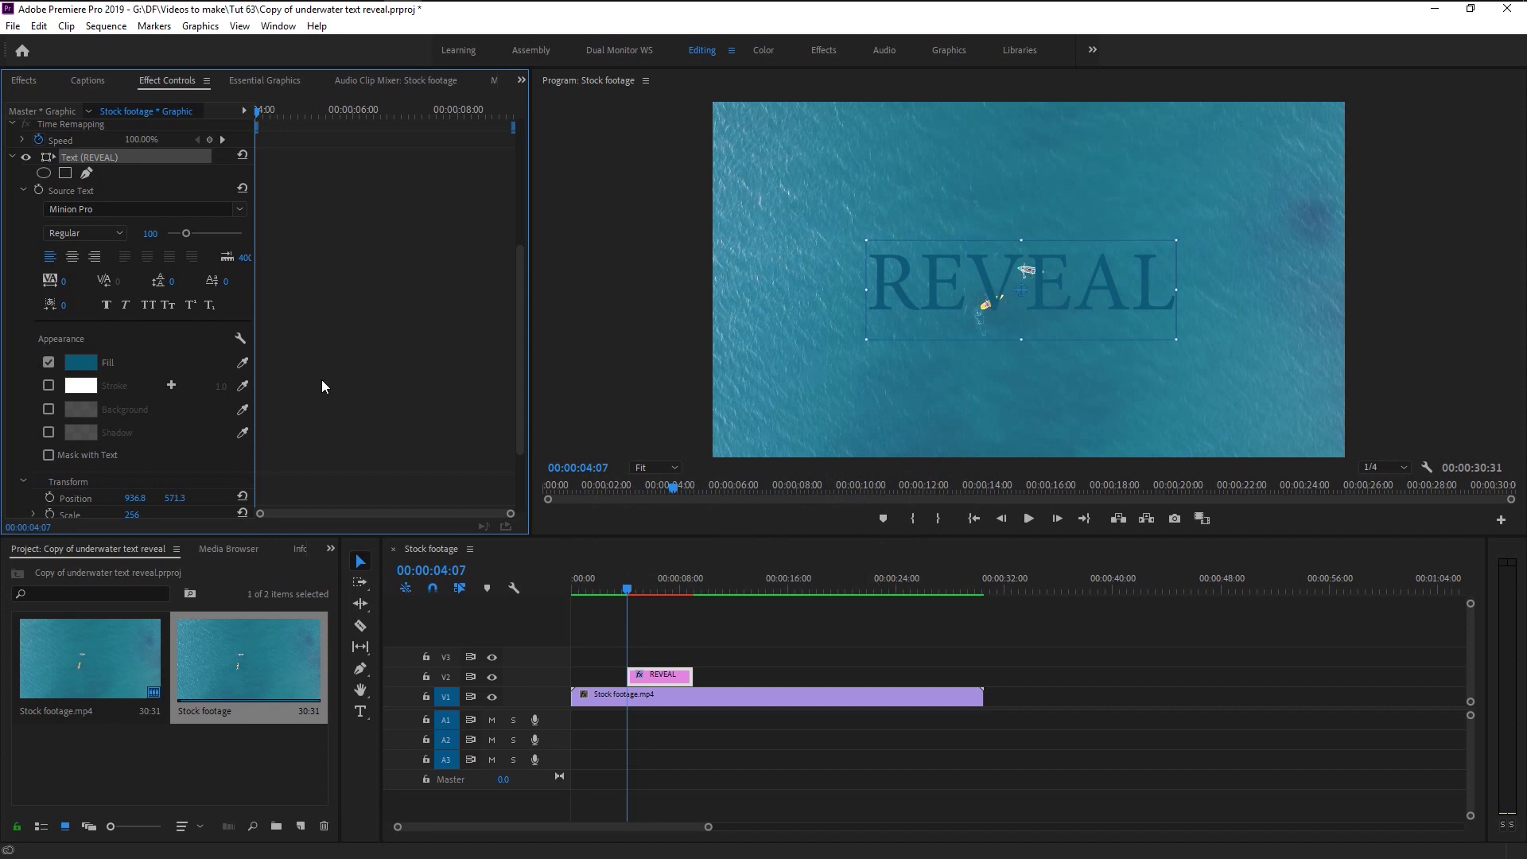
Set REVEAL's Opacity blend mode to Hard Light after briefly trying Overlay.
{"action": "scroll", "coordinate": [321, 379], "scroll_direction": "down", "scroll_amount": 3}
{"action": "scroll", "coordinate": [321, 380], "scroll_direction": "up", "scroll_amount": 3}
{"action": "scroll", "coordinate": [321, 379], "scroll_direction": "up", "scroll_amount": 5}
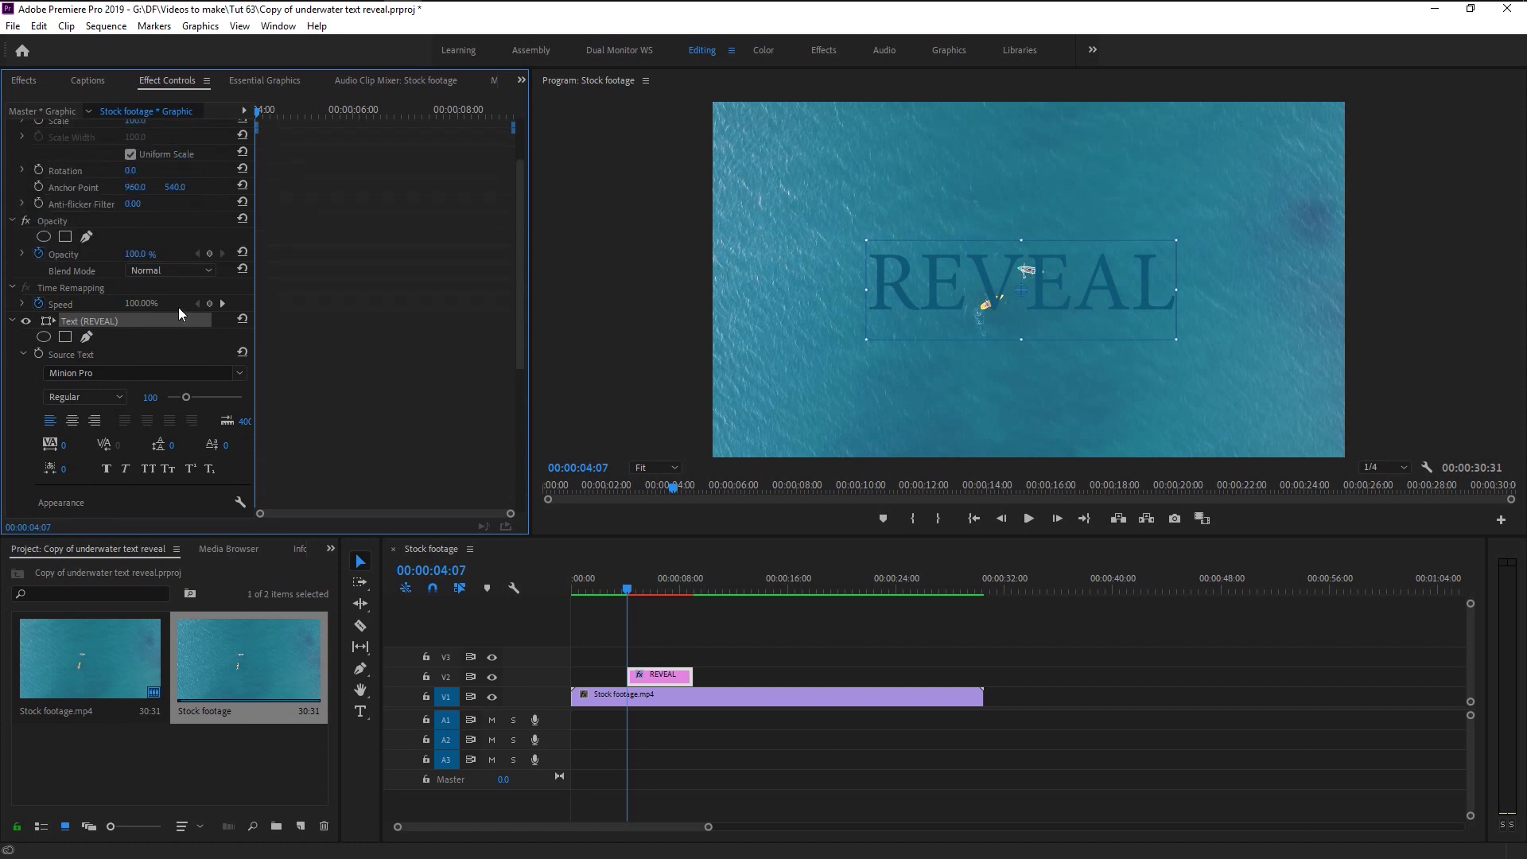
{"action": "left_click", "coordinate": [179, 272]}
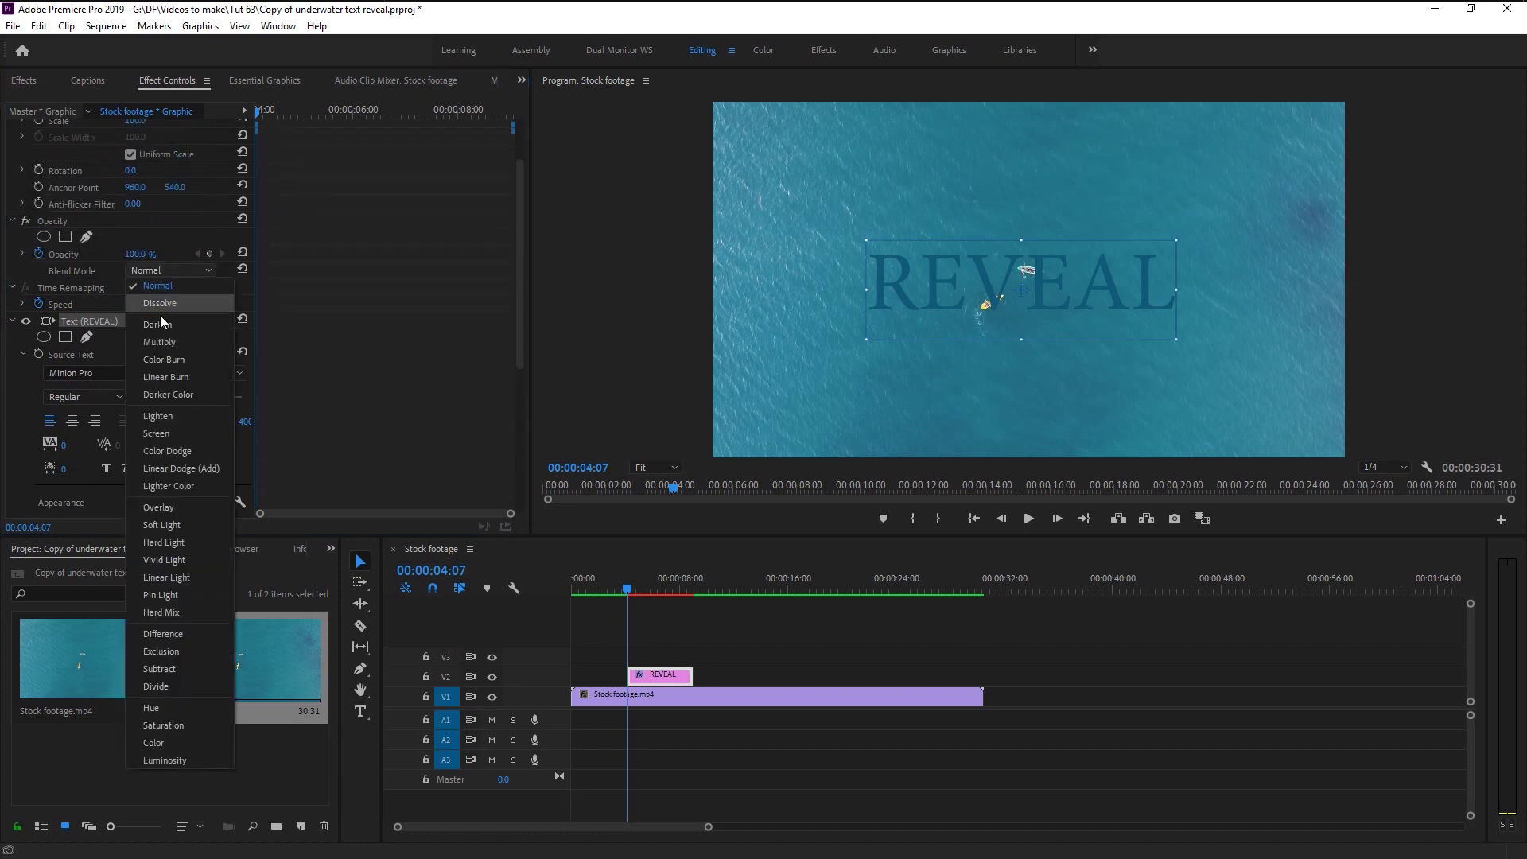
{"action": "left_click", "coordinate": [178, 539]}
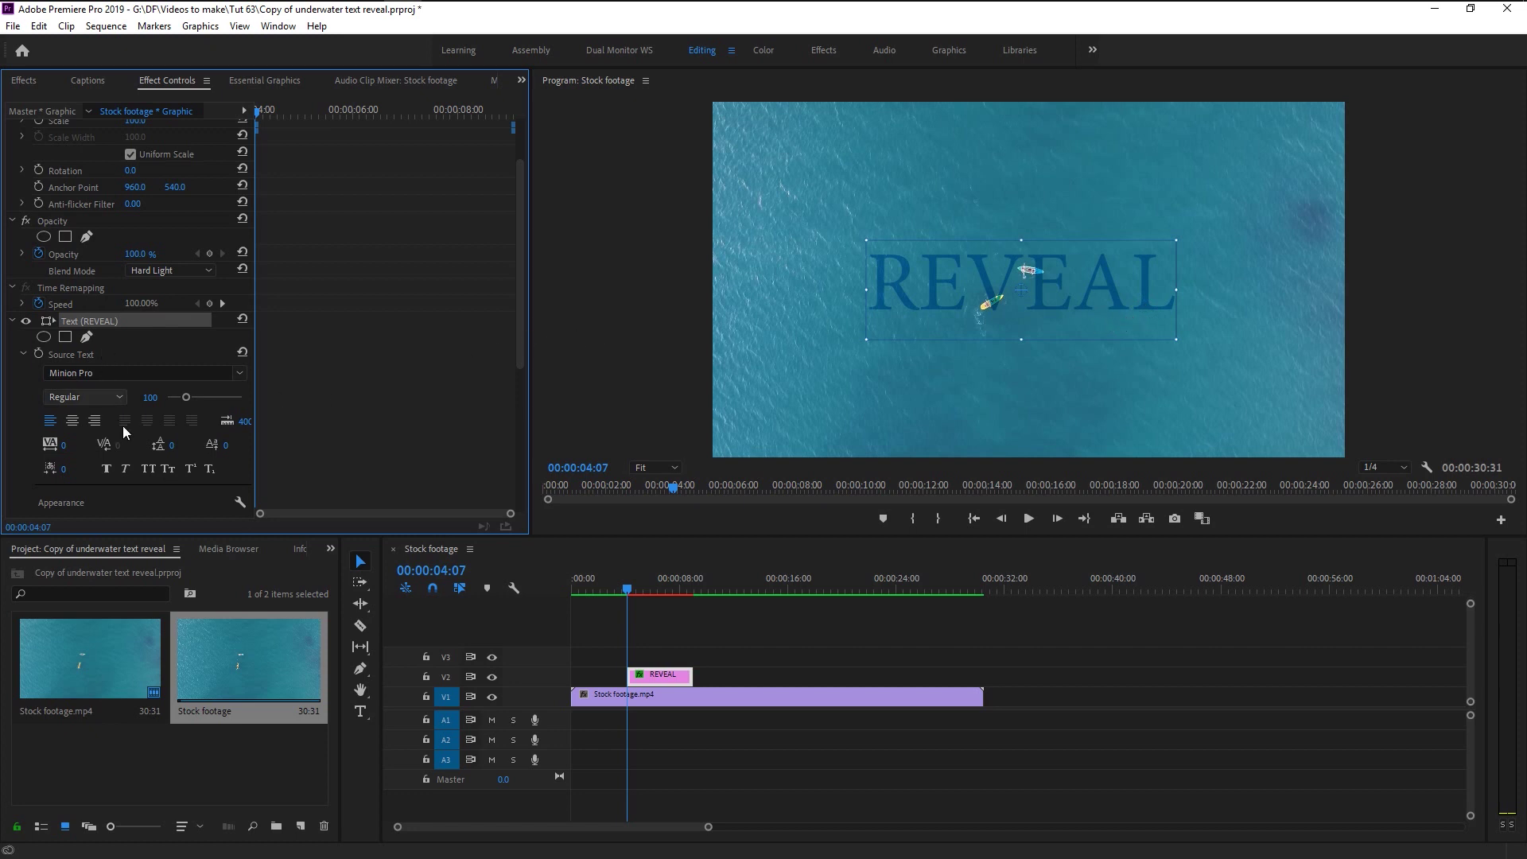
{"action": "left_click", "coordinate": [169, 270]}
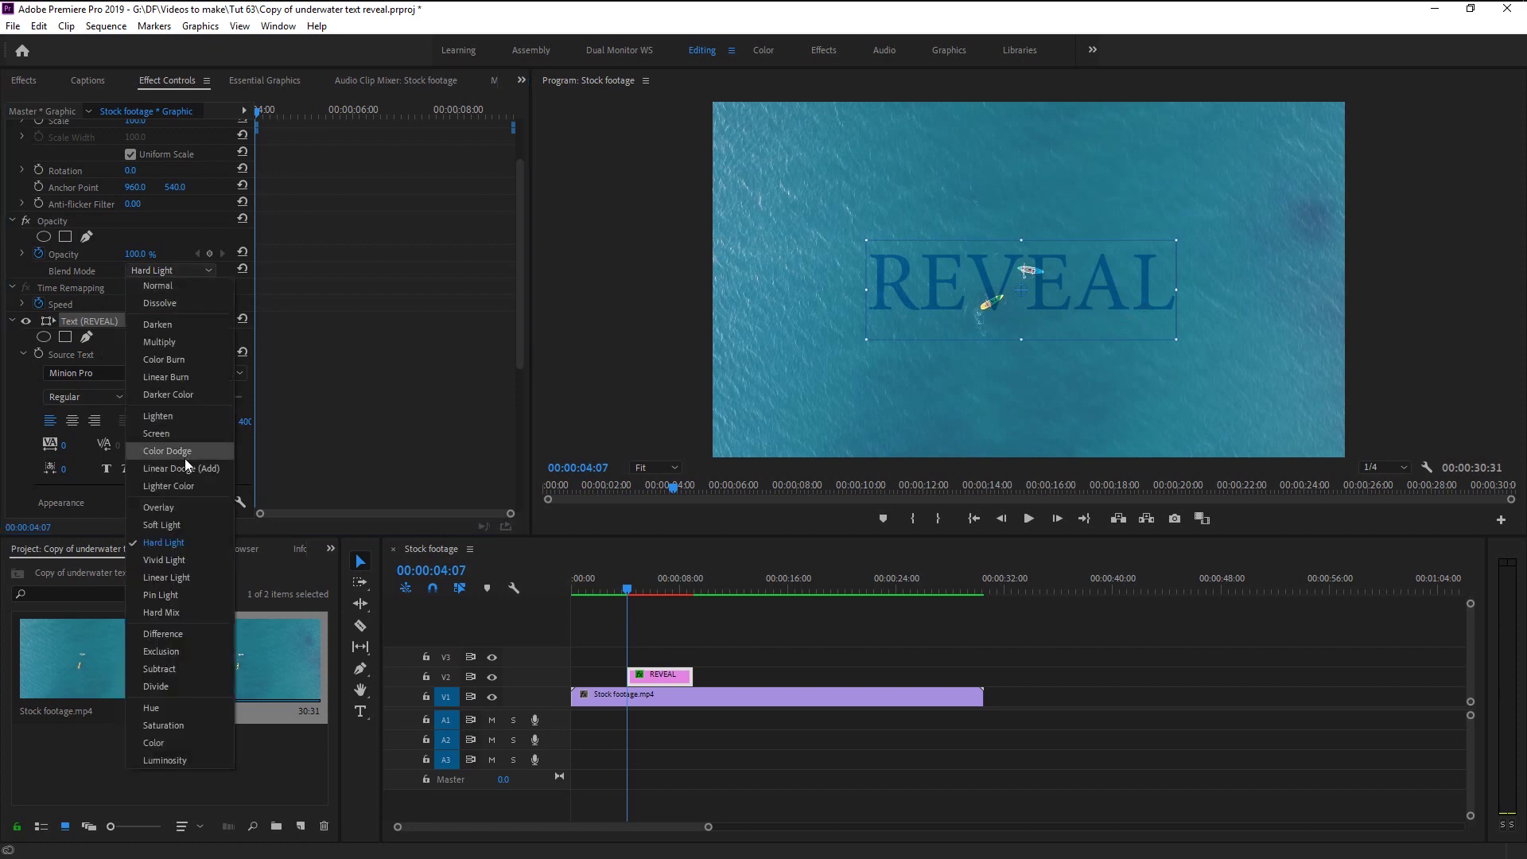
{"action": "left_click", "coordinate": [179, 507]}
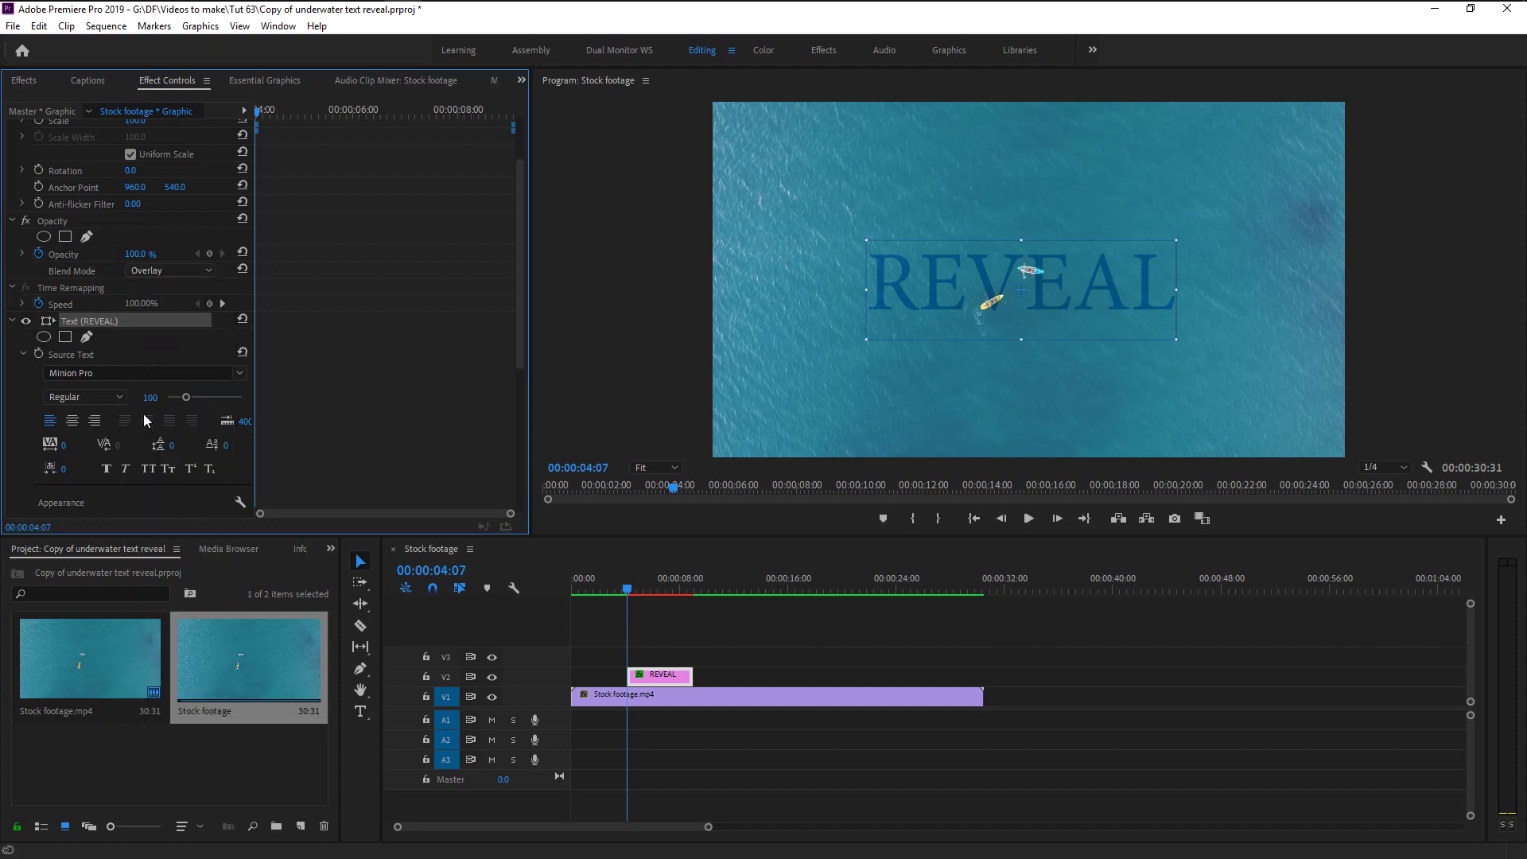
{"action": "left_click", "coordinate": [160, 271]}
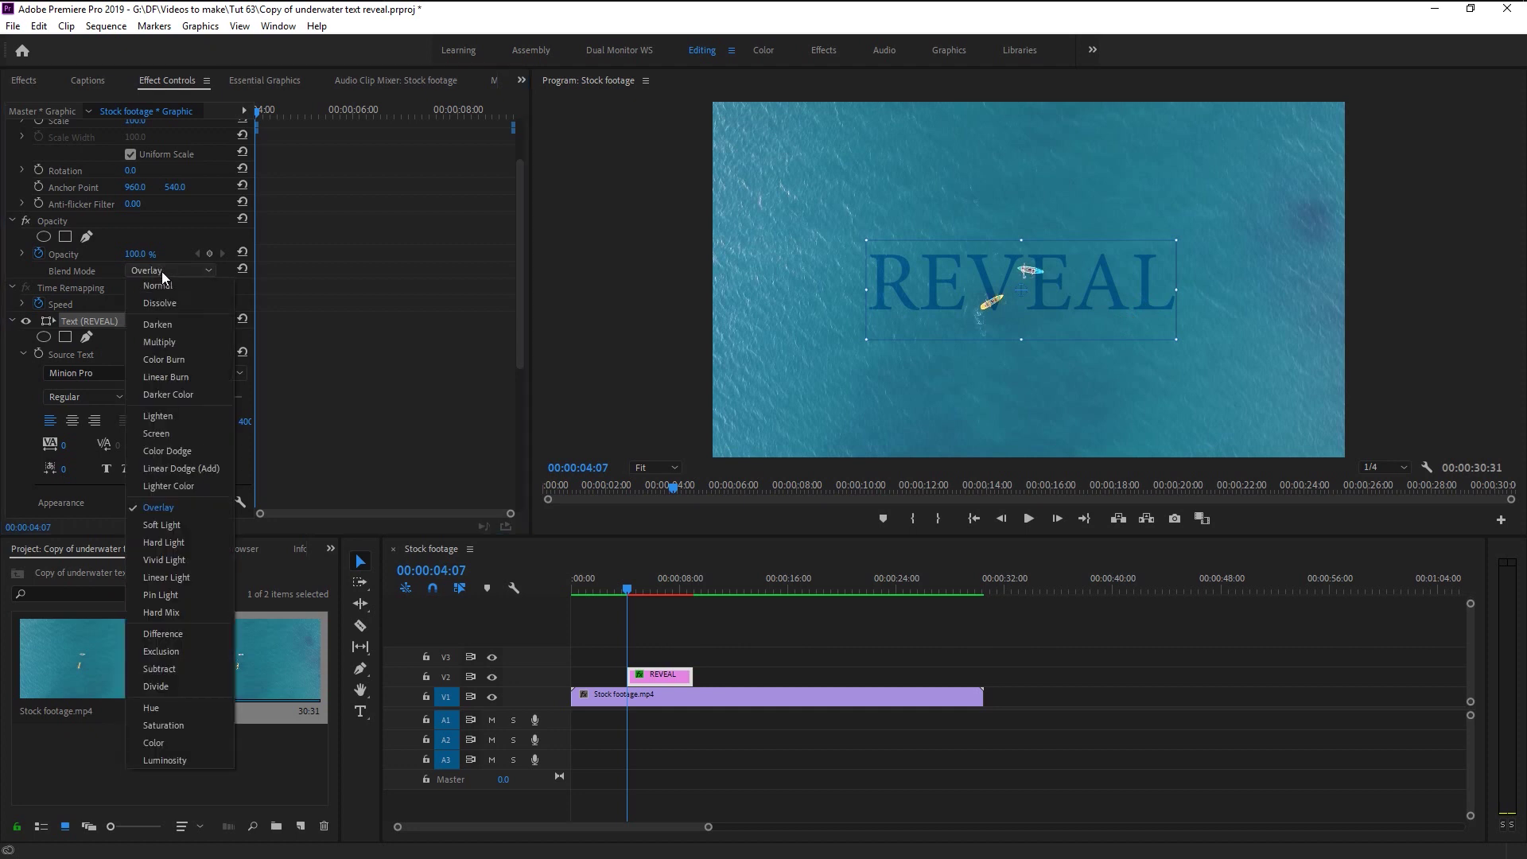
{"action": "left_click", "coordinate": [171, 544]}
{"action": "scroll", "coordinate": [440, 460], "scroll_direction": "down", "scroll_amount": 6}
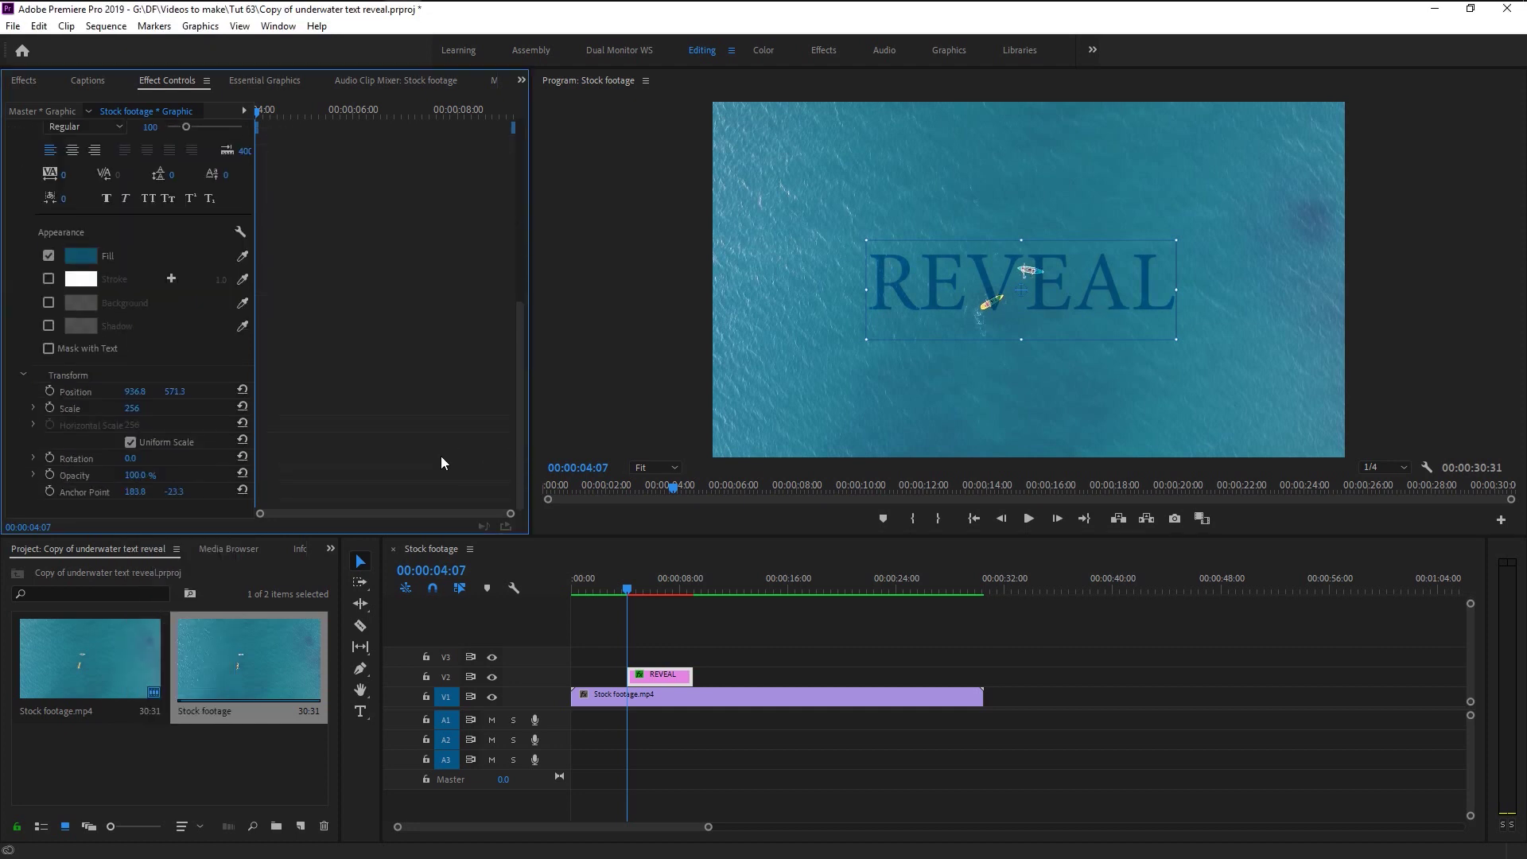
{"action": "left_click", "coordinate": [79, 476]}
{"action": "scroll", "coordinate": [355, 426], "scroll_direction": "up", "scroll_amount": 7}
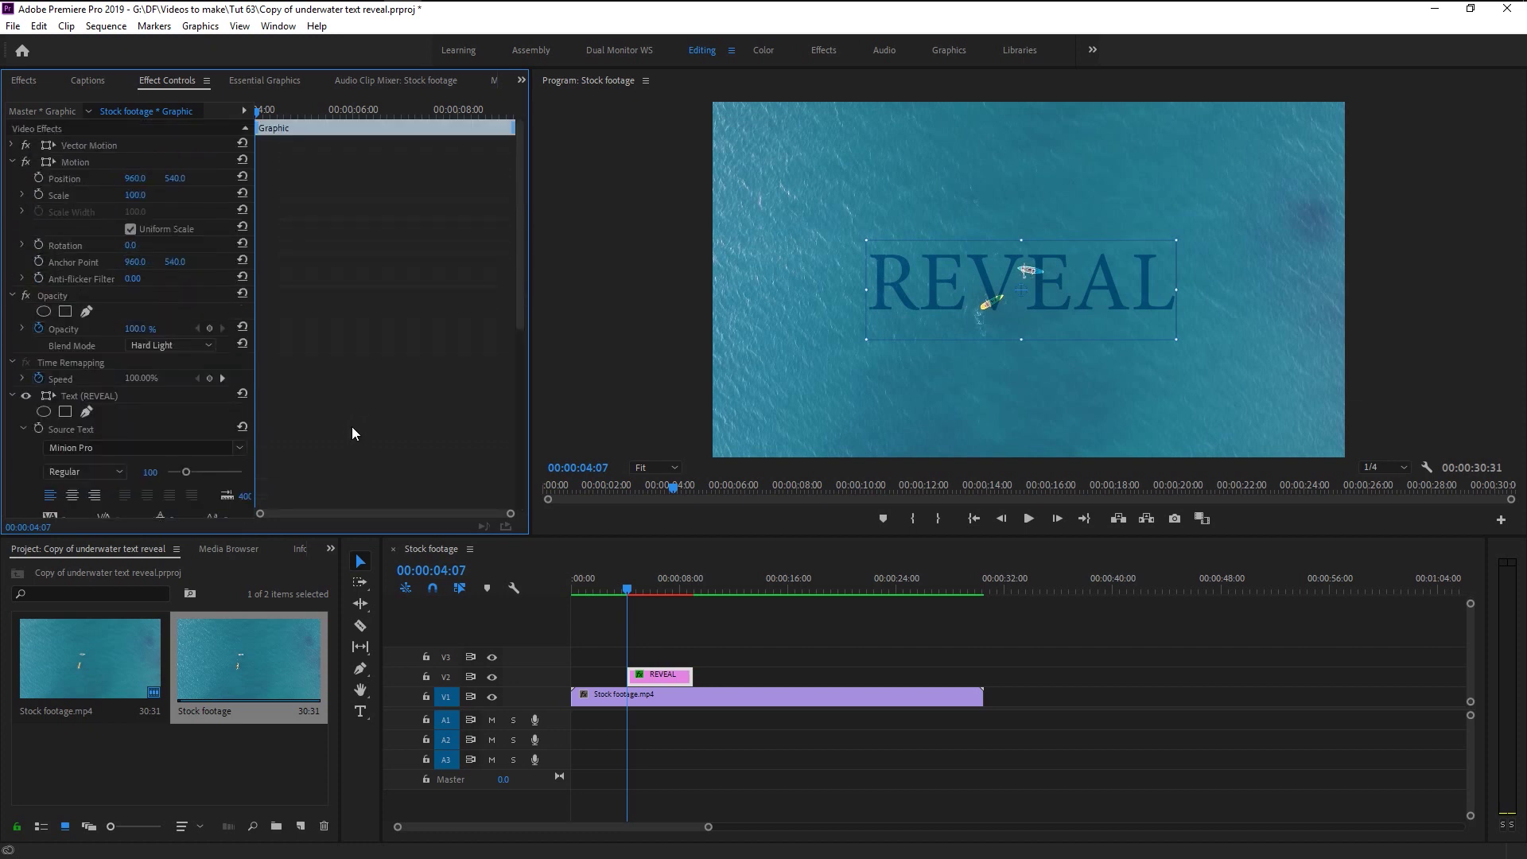
Trim the REVEAL clip on V2 to run from 0:00 to 00:00:20:01.
{"action": "left_click", "coordinate": [73, 329]}
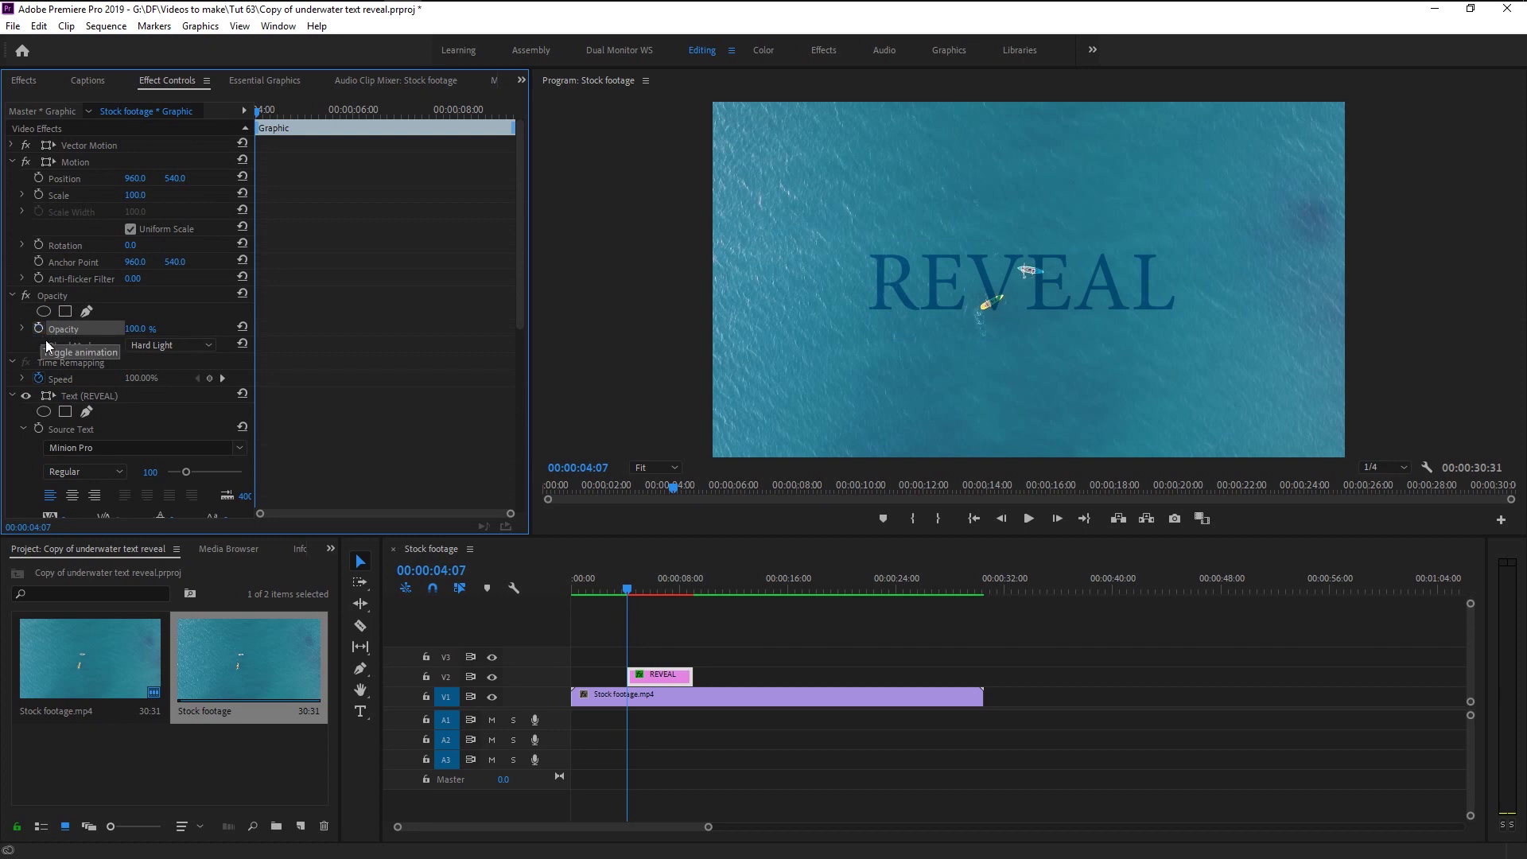
{"action": "left_click_drag", "start_coordinate": [628, 675], "coordinate": [573, 678]}
{"action": "left_click", "coordinate": [866, 584]}
{"action": "key", "text": "="}
{"action": "key", "text": "="}
{"action": "left_click", "coordinate": [813, 622]}
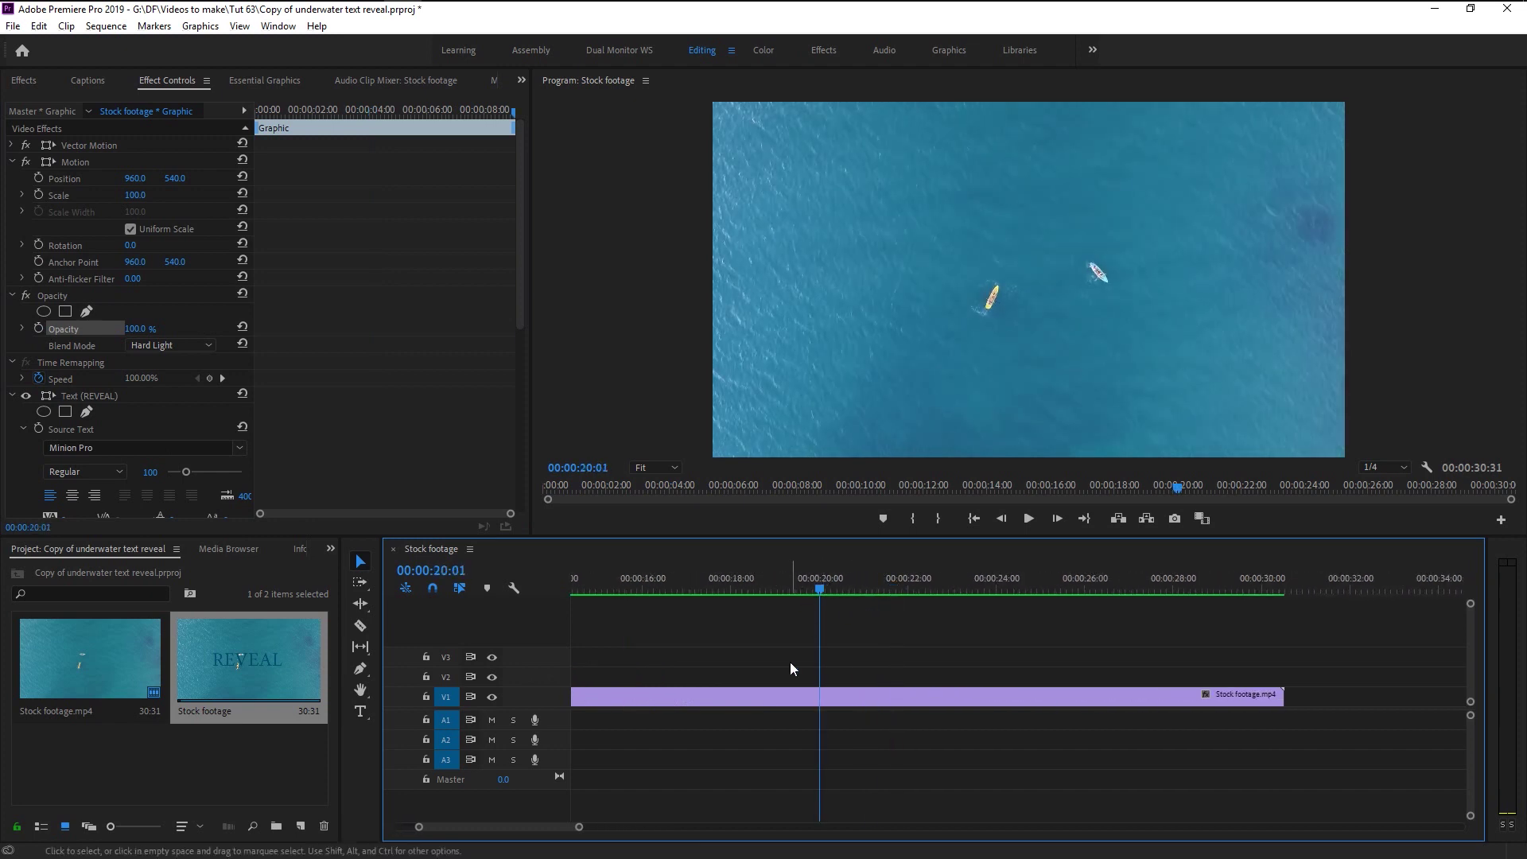
{"action": "key", "text": "minus"}
{"action": "key", "text": "minus"}
{"action": "key", "text": "minus"}
{"action": "left_click_drag", "start_coordinate": [595, 676], "coordinate": [742, 680]}
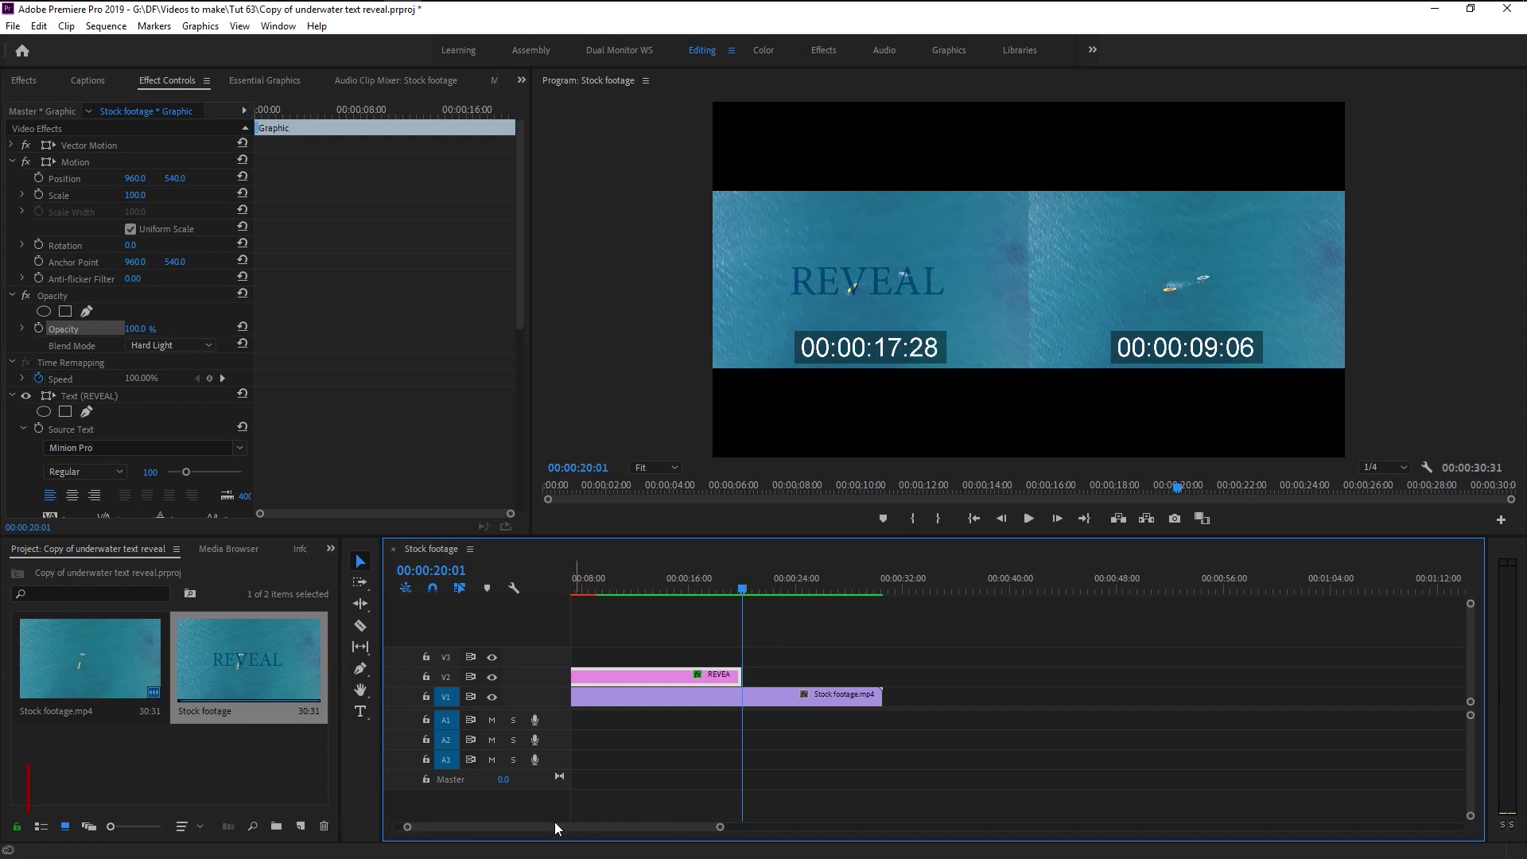
{"action": "left_click_drag", "start_coordinate": [555, 822], "coordinate": [477, 824]}
{"action": "left_click", "coordinate": [625, 784]}
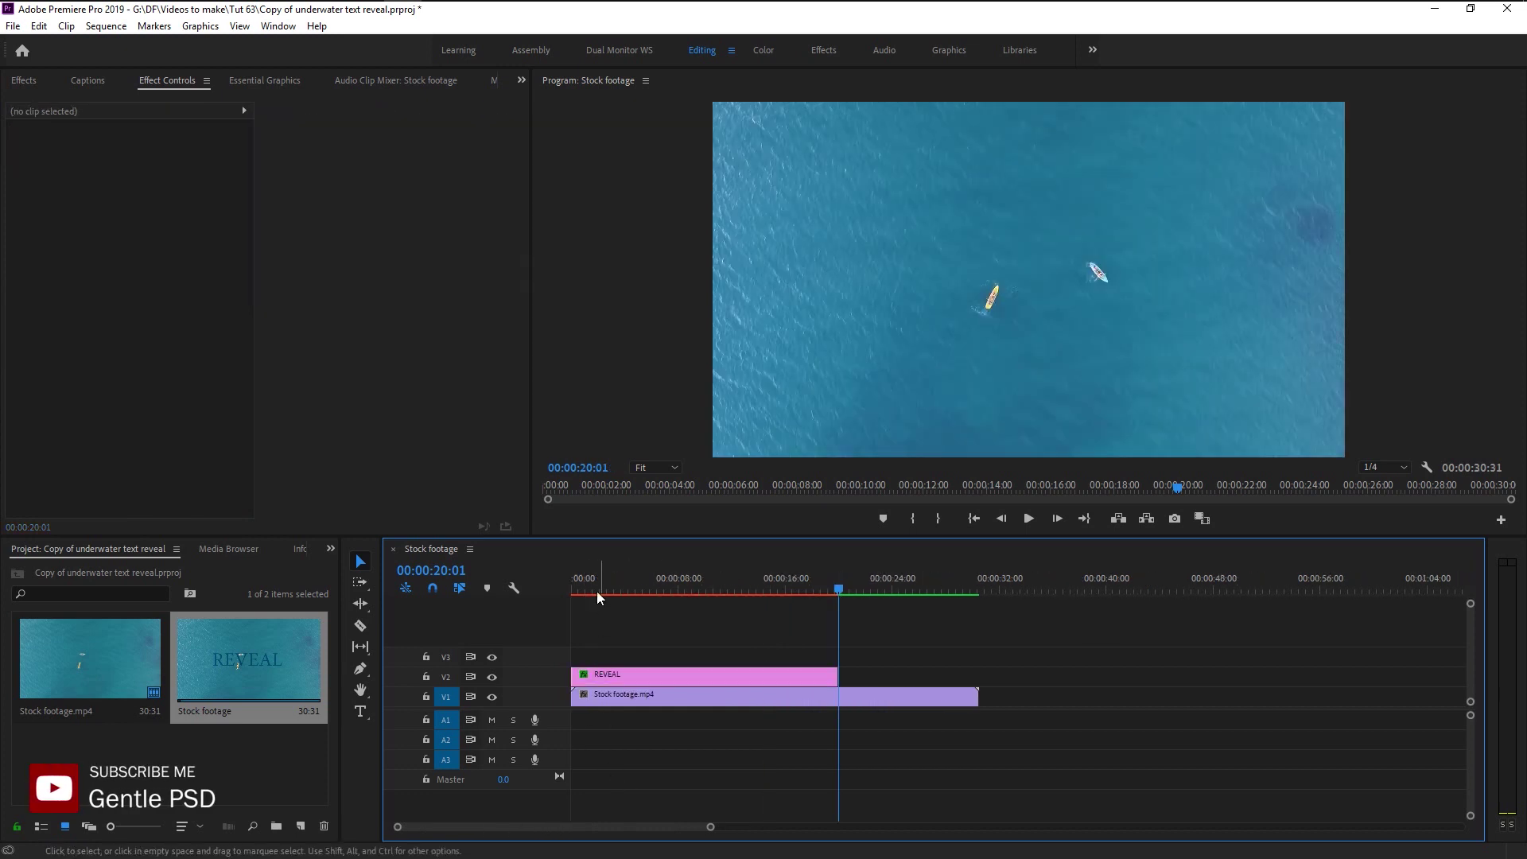
{"action": "left_click_drag", "start_coordinate": [595, 581], "coordinate": [549, 596]}
Enable Opacity keyframing and set REVEAL to 0% at the sequence start.
{"action": "left_click", "coordinate": [602, 675]}
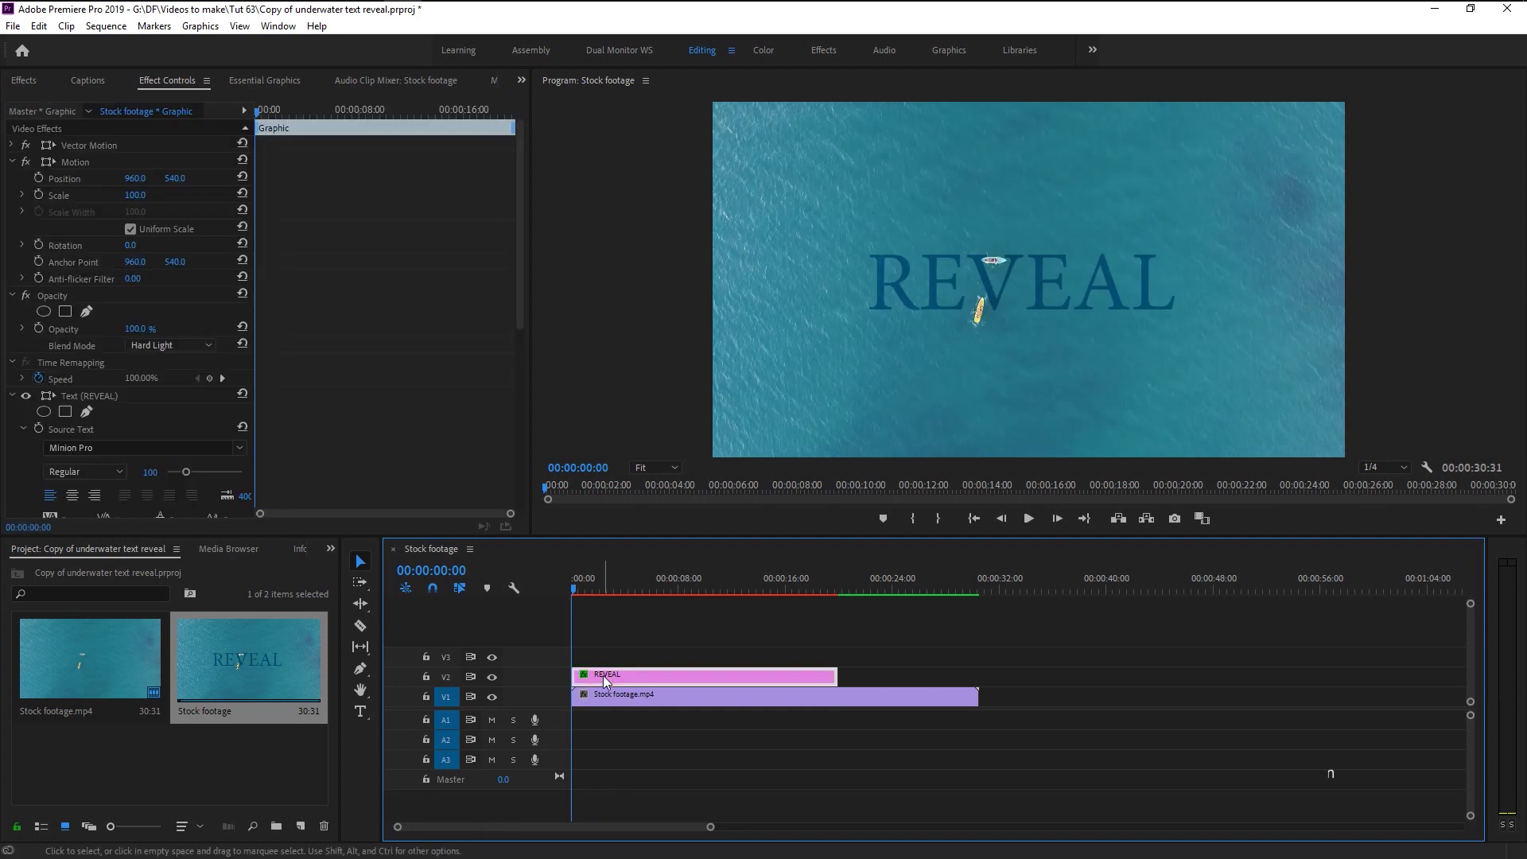
{"action": "scroll", "coordinate": [348, 414], "scroll_direction": "down", "scroll_amount": 5}
{"action": "scroll", "coordinate": [349, 413], "scroll_direction": "up", "scroll_amount": 6}
{"action": "scroll", "coordinate": [348, 414], "scroll_direction": "up", "scroll_amount": 1}
{"action": "left_click", "coordinate": [38, 265]}
{"action": "left_click", "coordinate": [147, 263]}
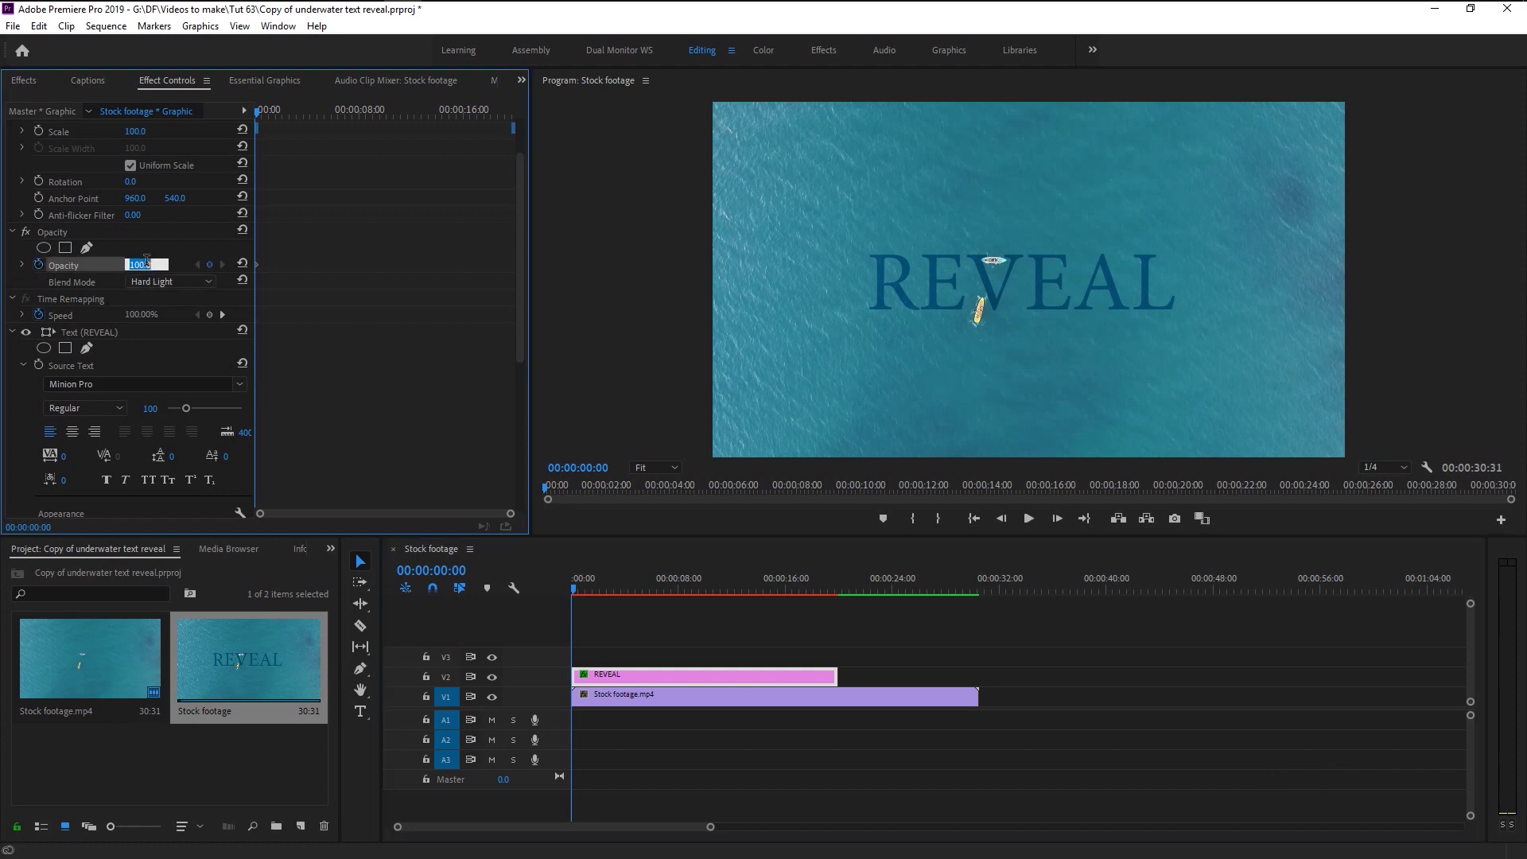
{"action": "type", "text": "0"}
{"action": "key", "text": "Return"}
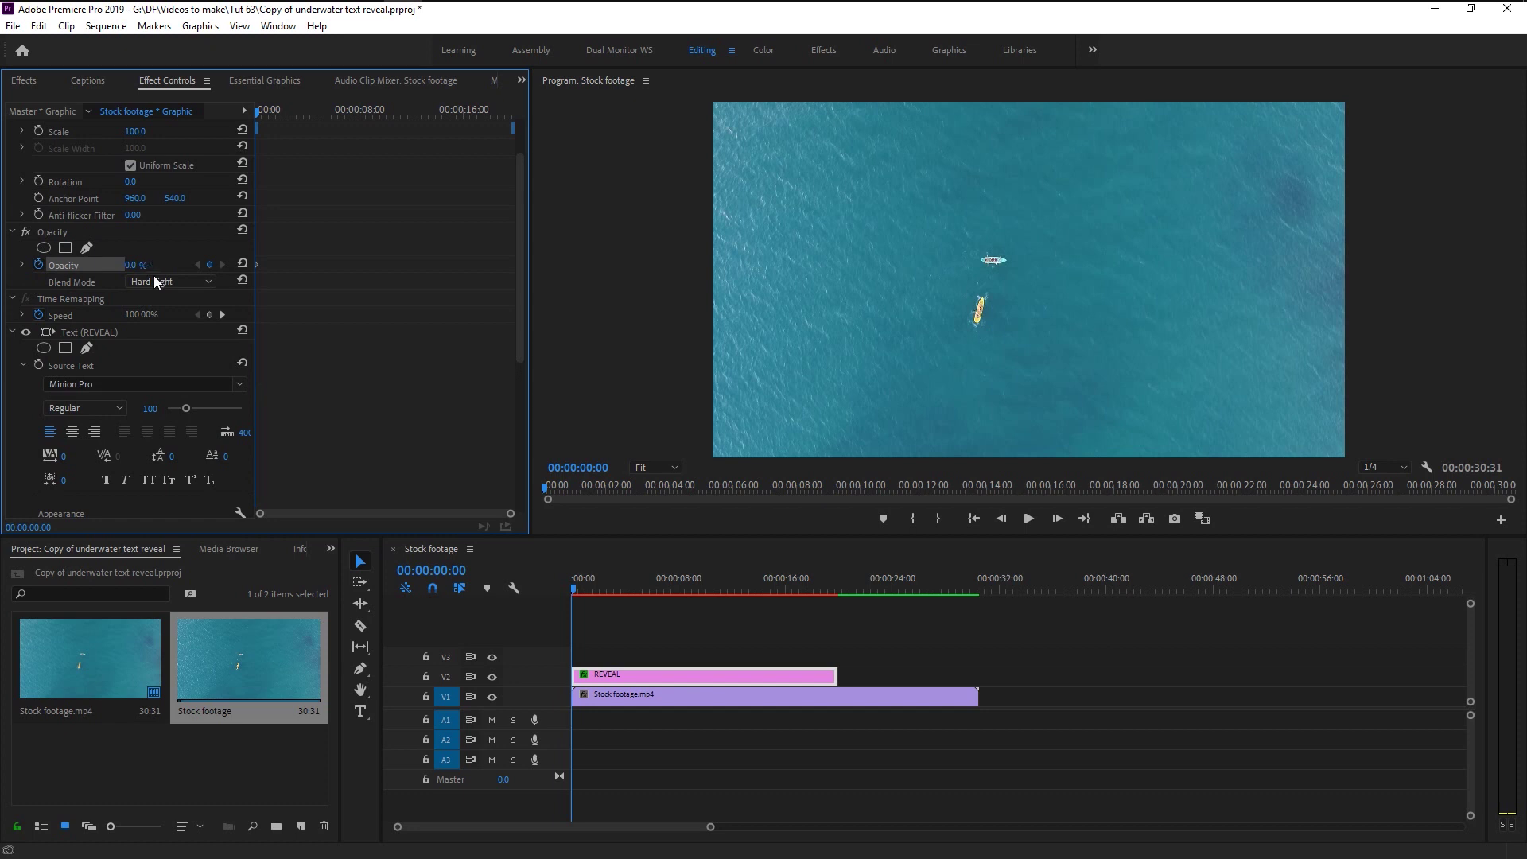
Set REVEAL's Opacity to 100% at 00:00:07:00.
{"action": "scroll", "coordinate": [708, 612], "scroll_direction": "up", "scroll_amount": 5}
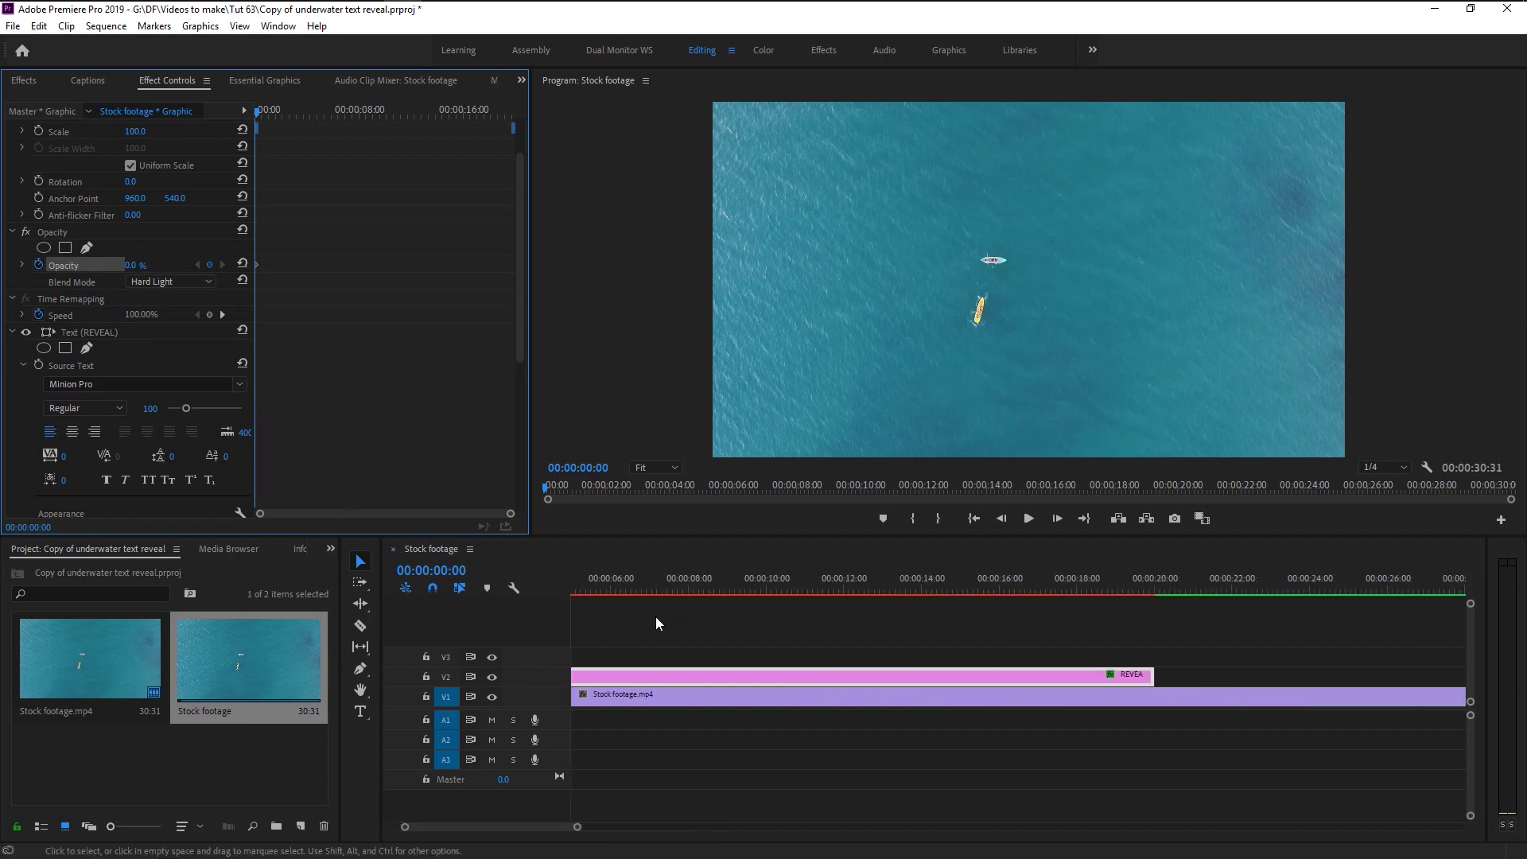
{"action": "left_click", "coordinate": [713, 641]}
{"action": "scroll", "coordinate": [708, 641], "scroll_direction": "down", "scroll_amount": 3}
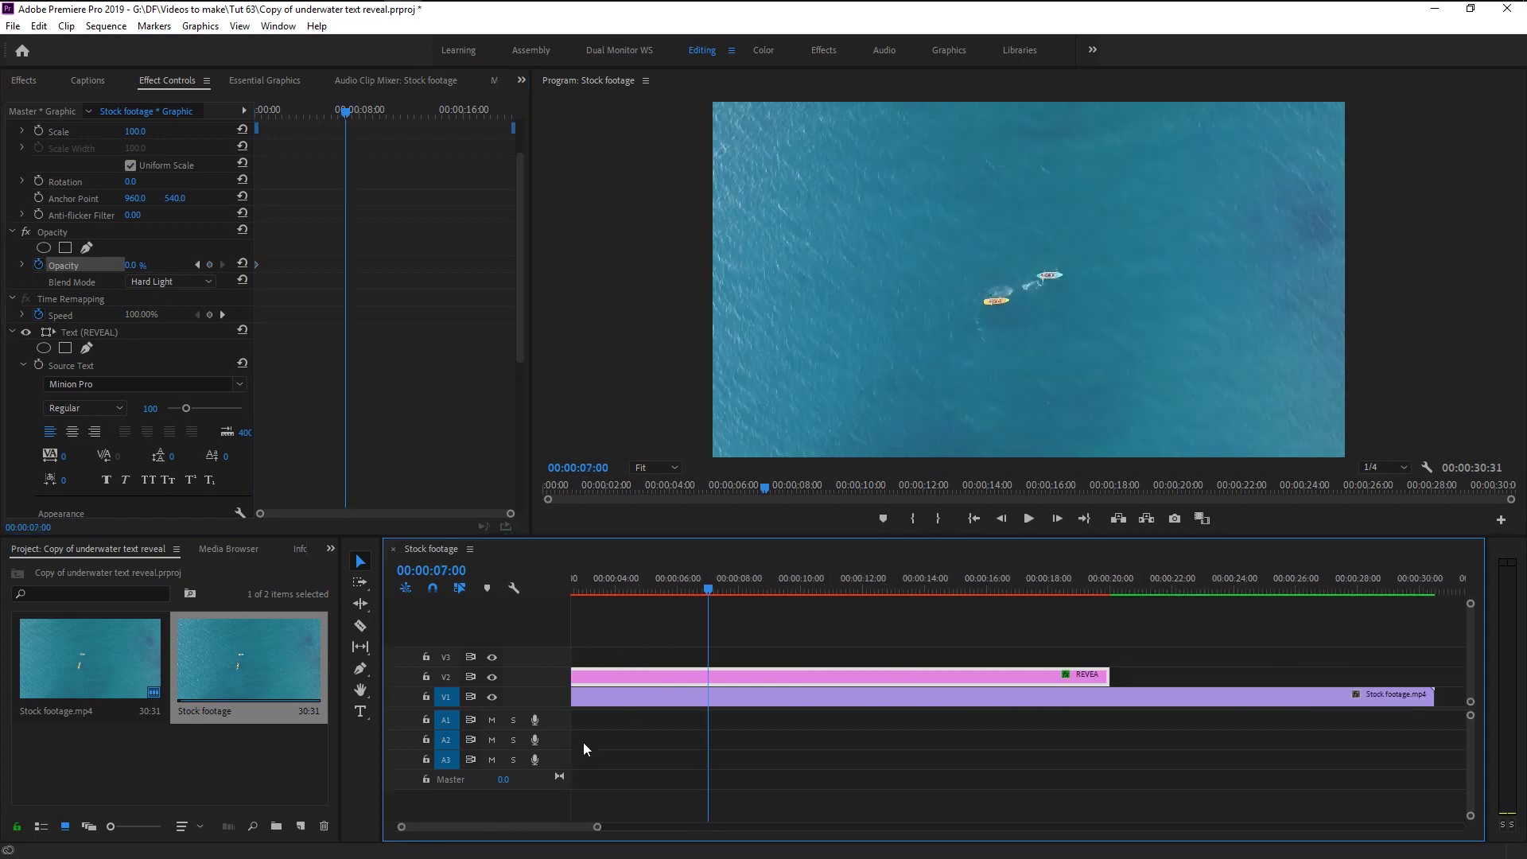
{"action": "left_click_drag", "start_coordinate": [540, 827], "coordinate": [467, 805]}
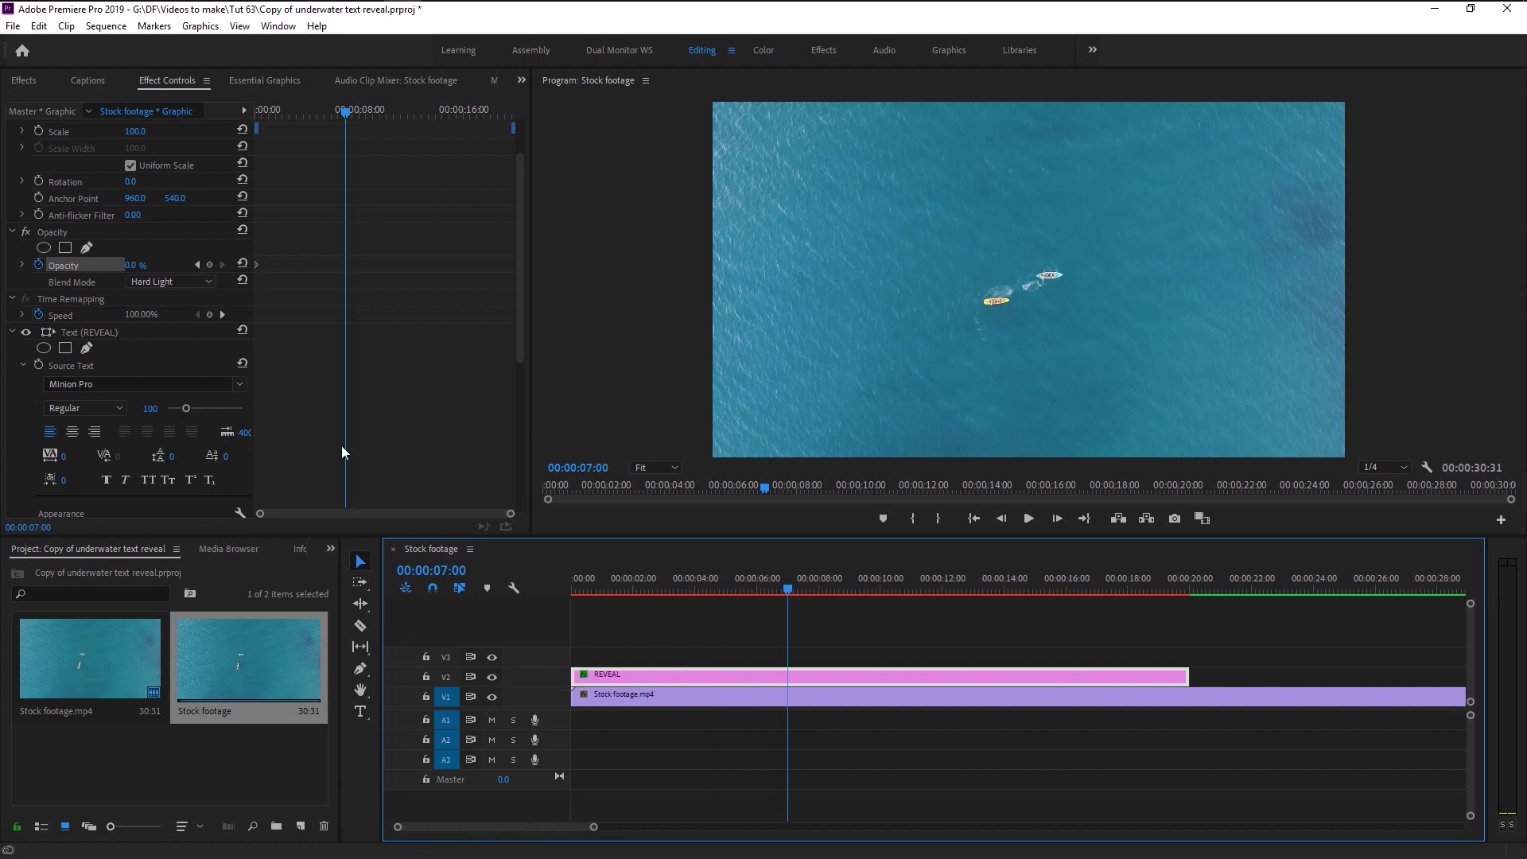
{"action": "left_click", "coordinate": [135, 267]}
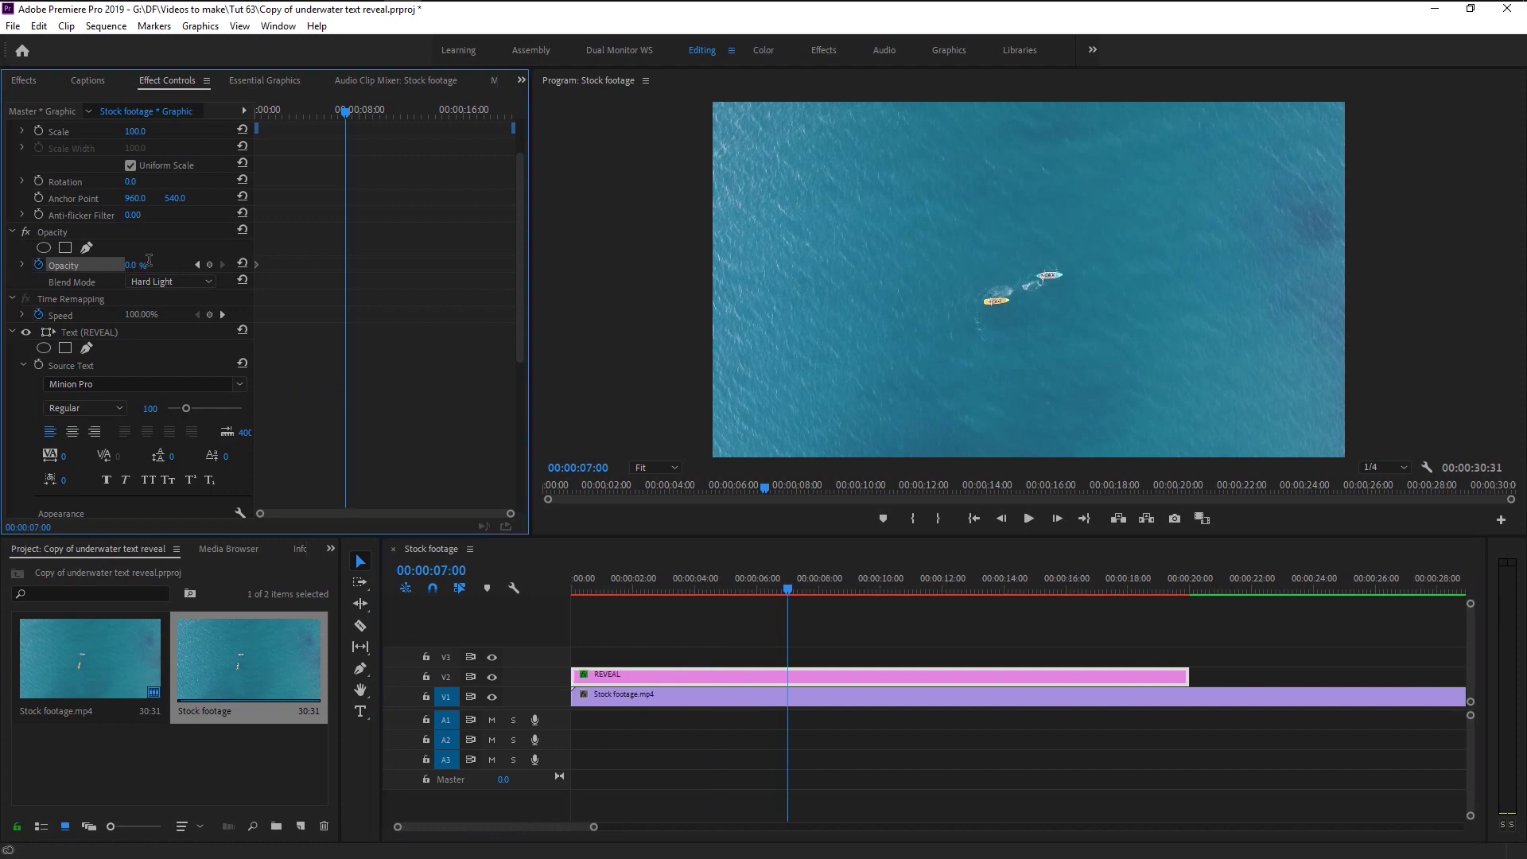
{"action": "type", "text": "100"}
{"action": "key", "text": "Return"}
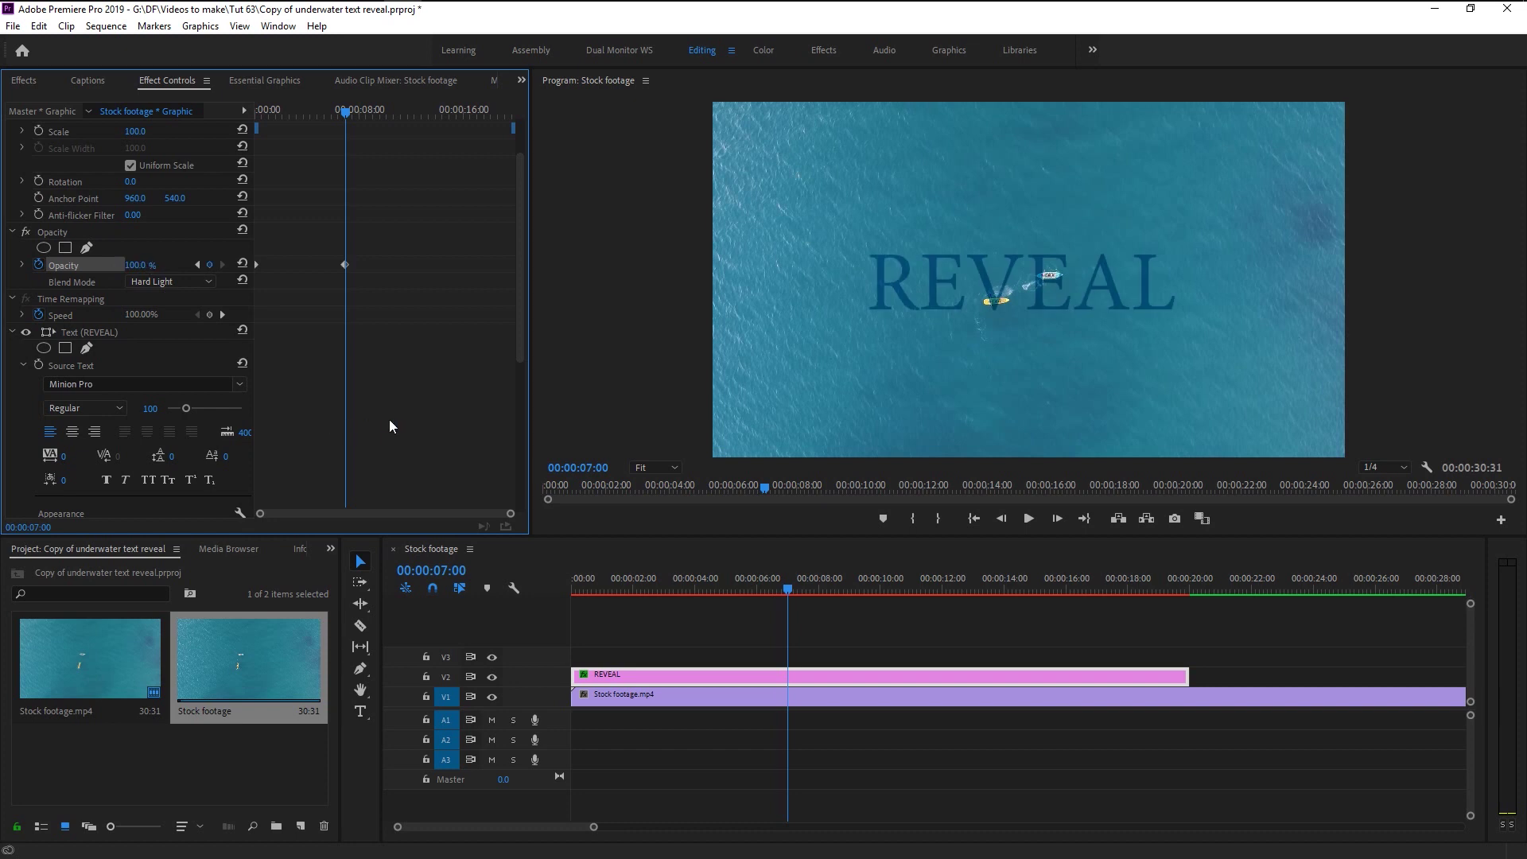
{"action": "left_click", "coordinate": [576, 590]}
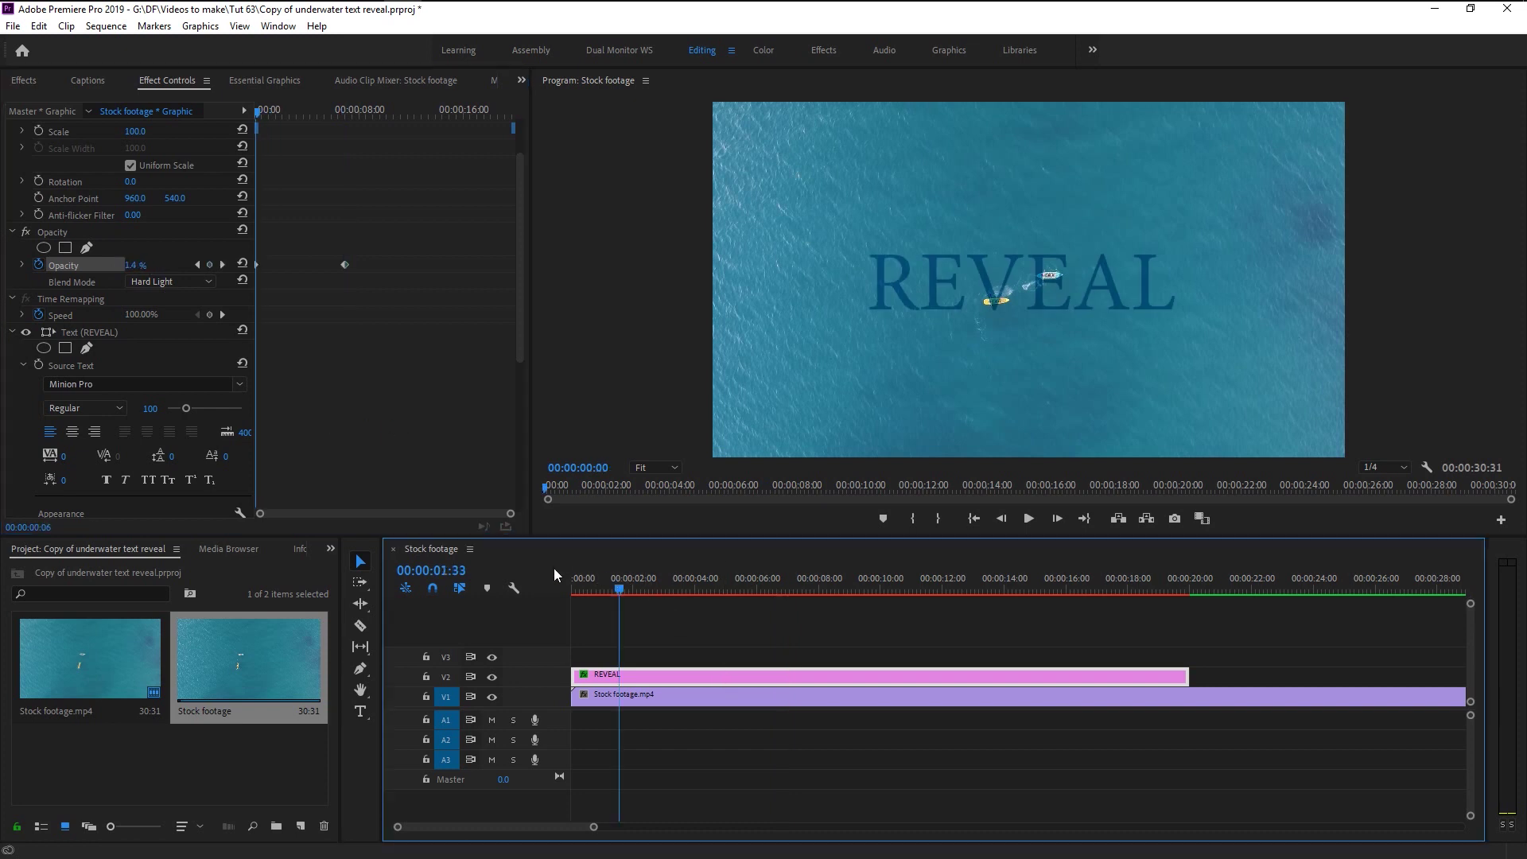
{"action": "left_click", "coordinate": [1028, 518]}
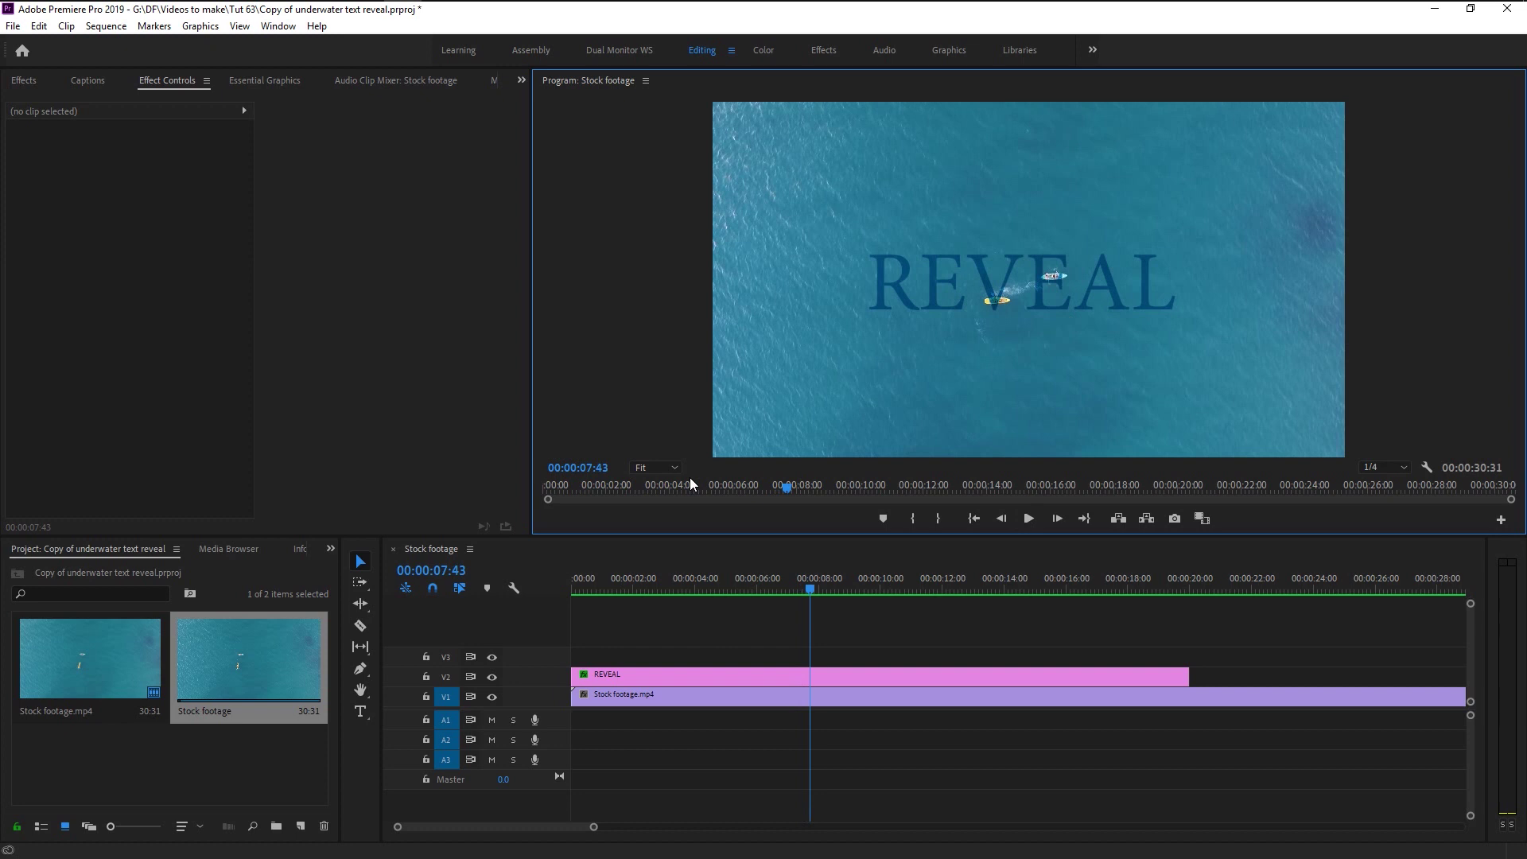
{"action": "left_click", "coordinate": [667, 468]}
{"action": "left_click", "coordinate": [665, 606]}
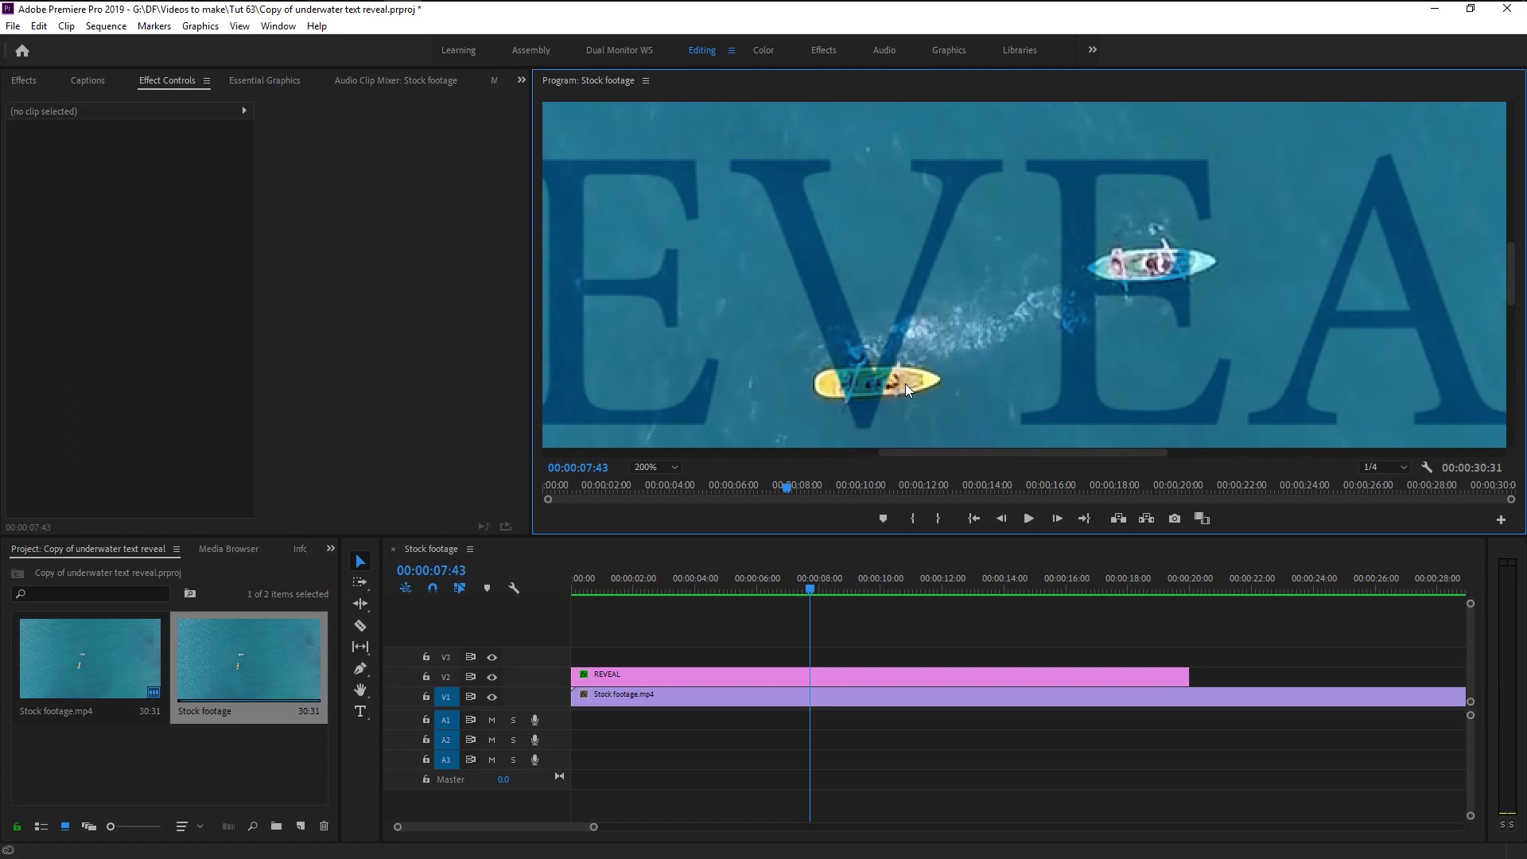
{"action": "left_click", "coordinate": [652, 470]}
{"action": "left_click", "coordinate": [652, 477]}
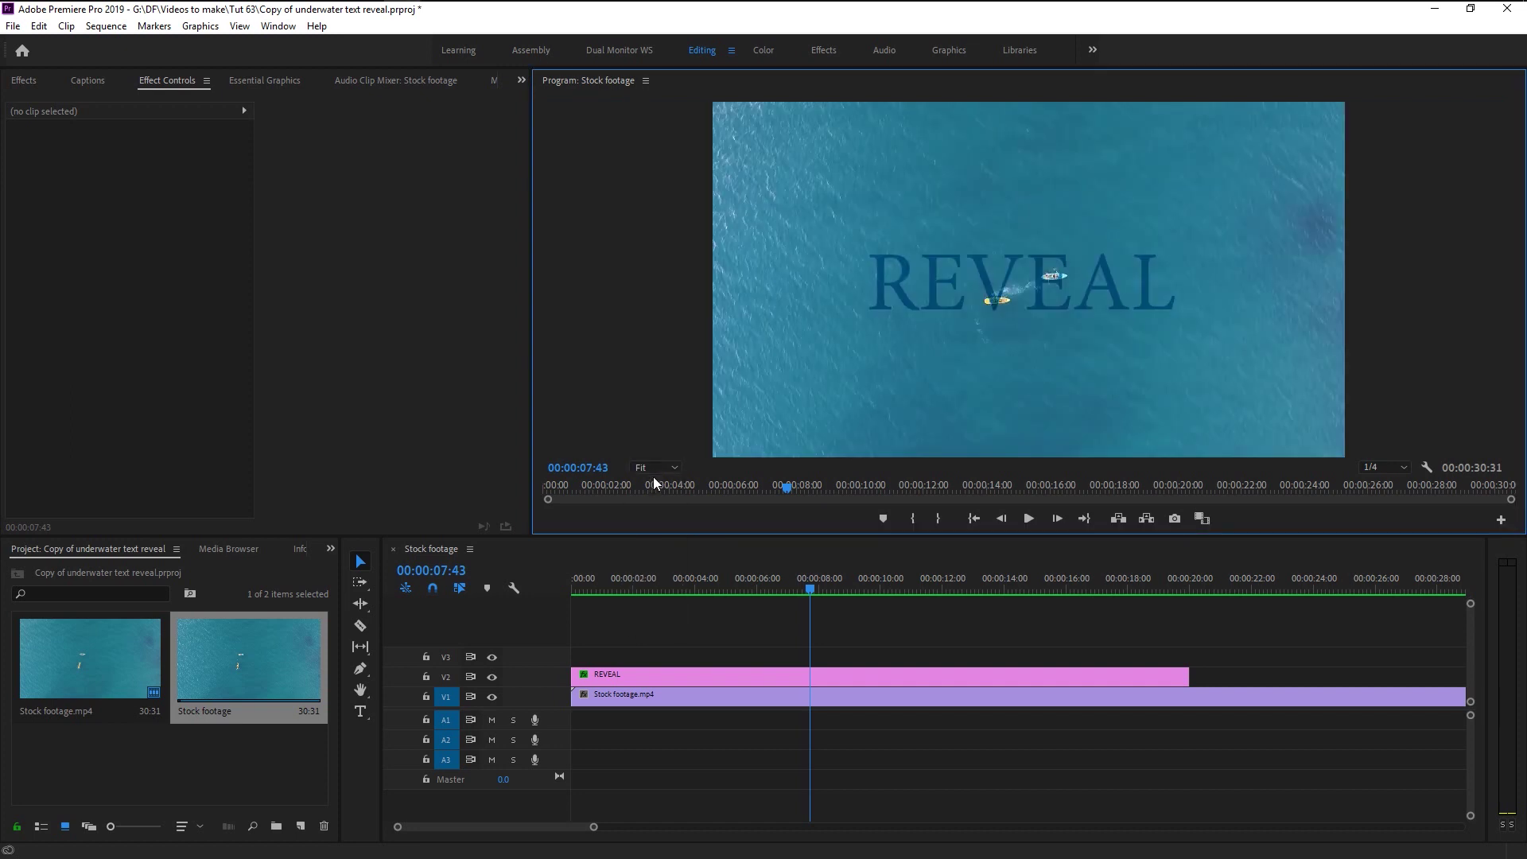
{"action": "left_click", "coordinate": [635, 693]}
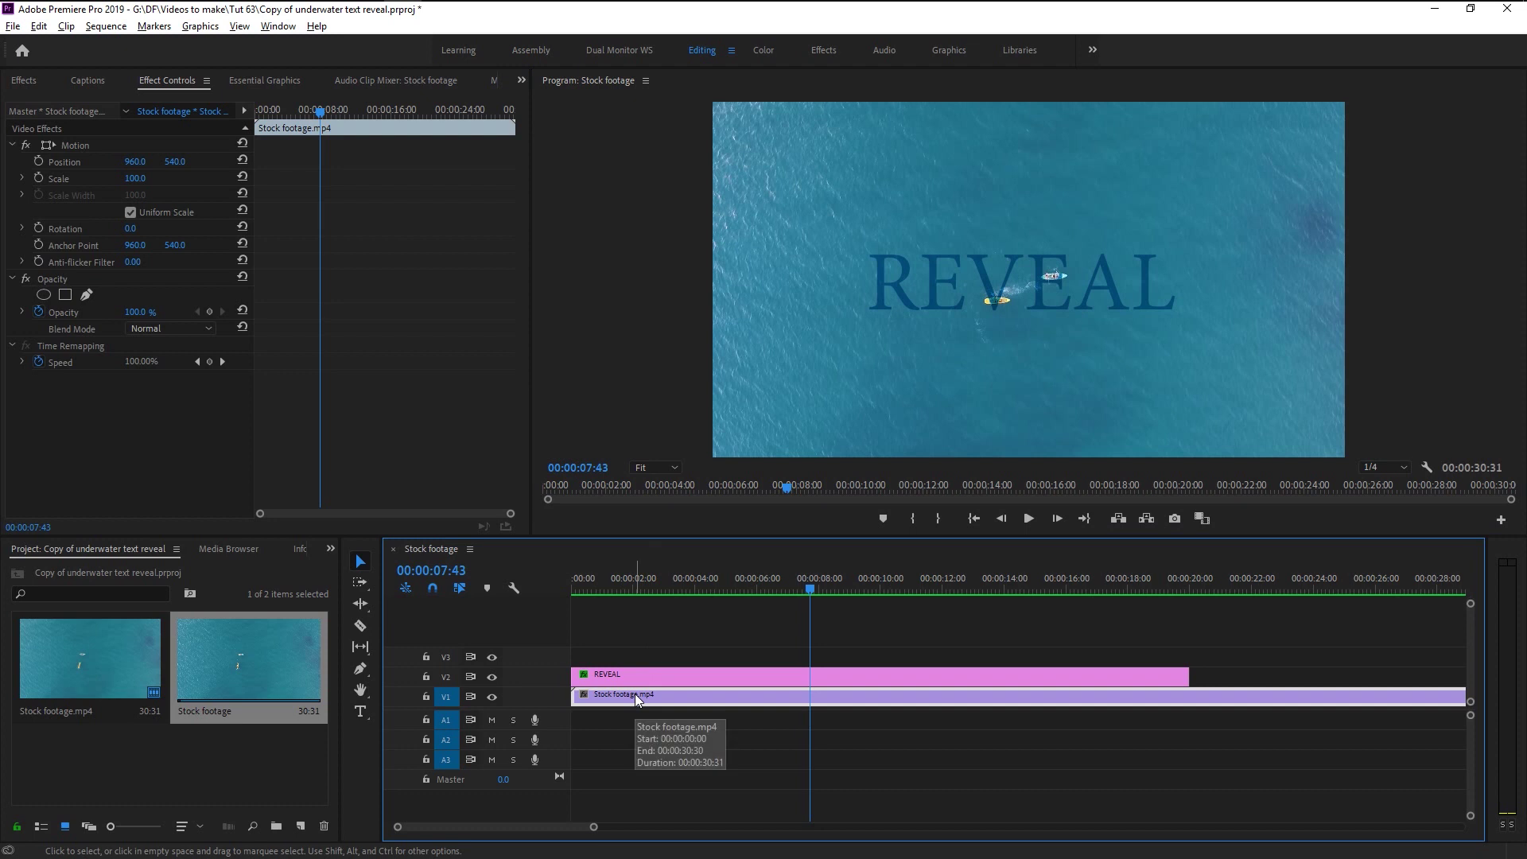
Copy the ocean footage onto V3 and set its blend mode to Hard Light.
{"action": "left_click_drag", "start_coordinate": [636, 676], "coordinate": [638, 655]}
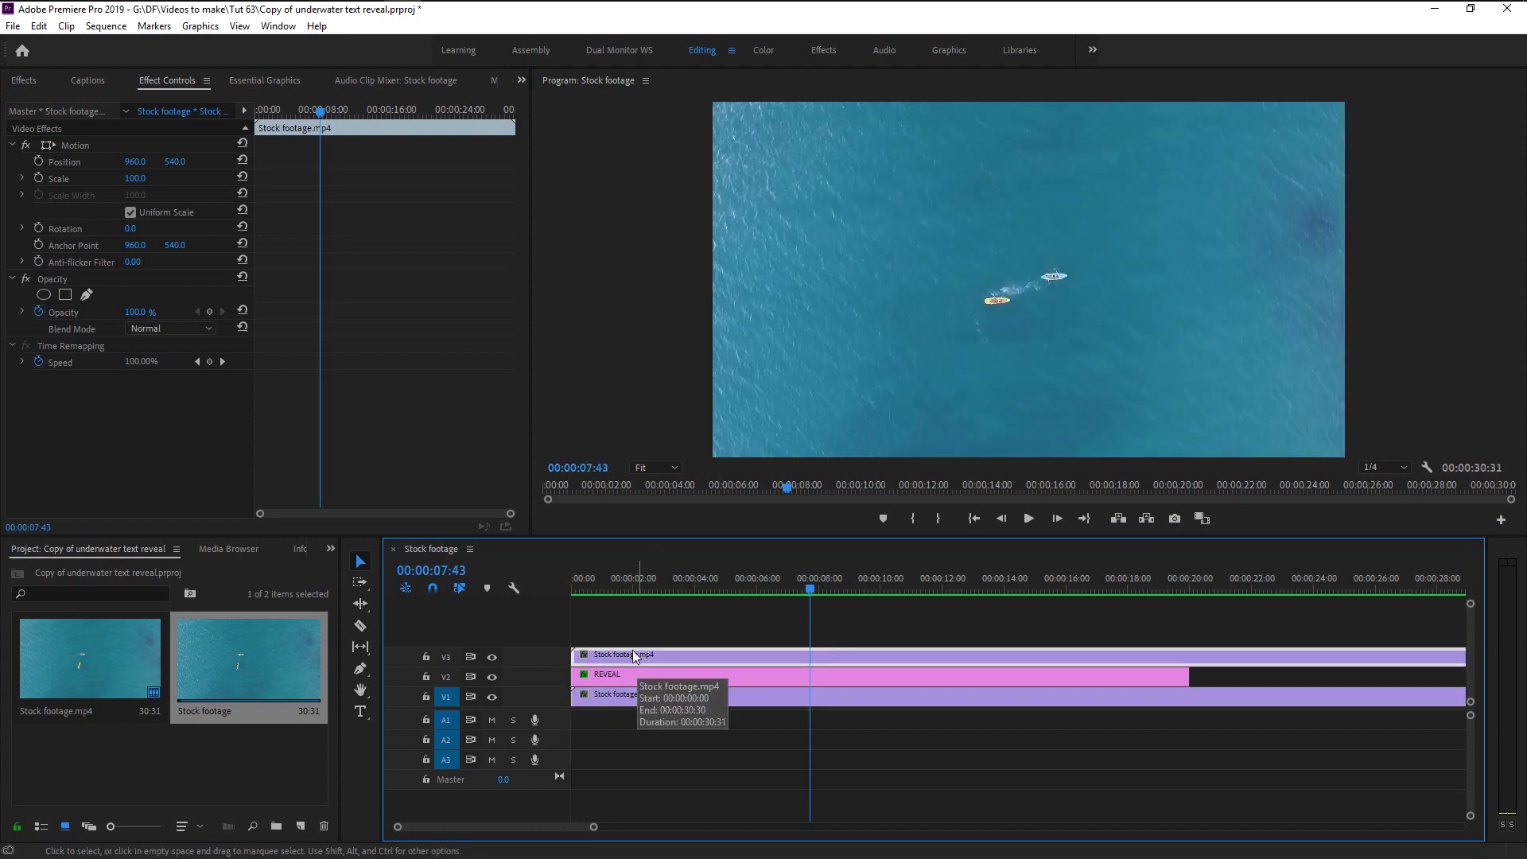
{"action": "left_click", "coordinate": [194, 333]}
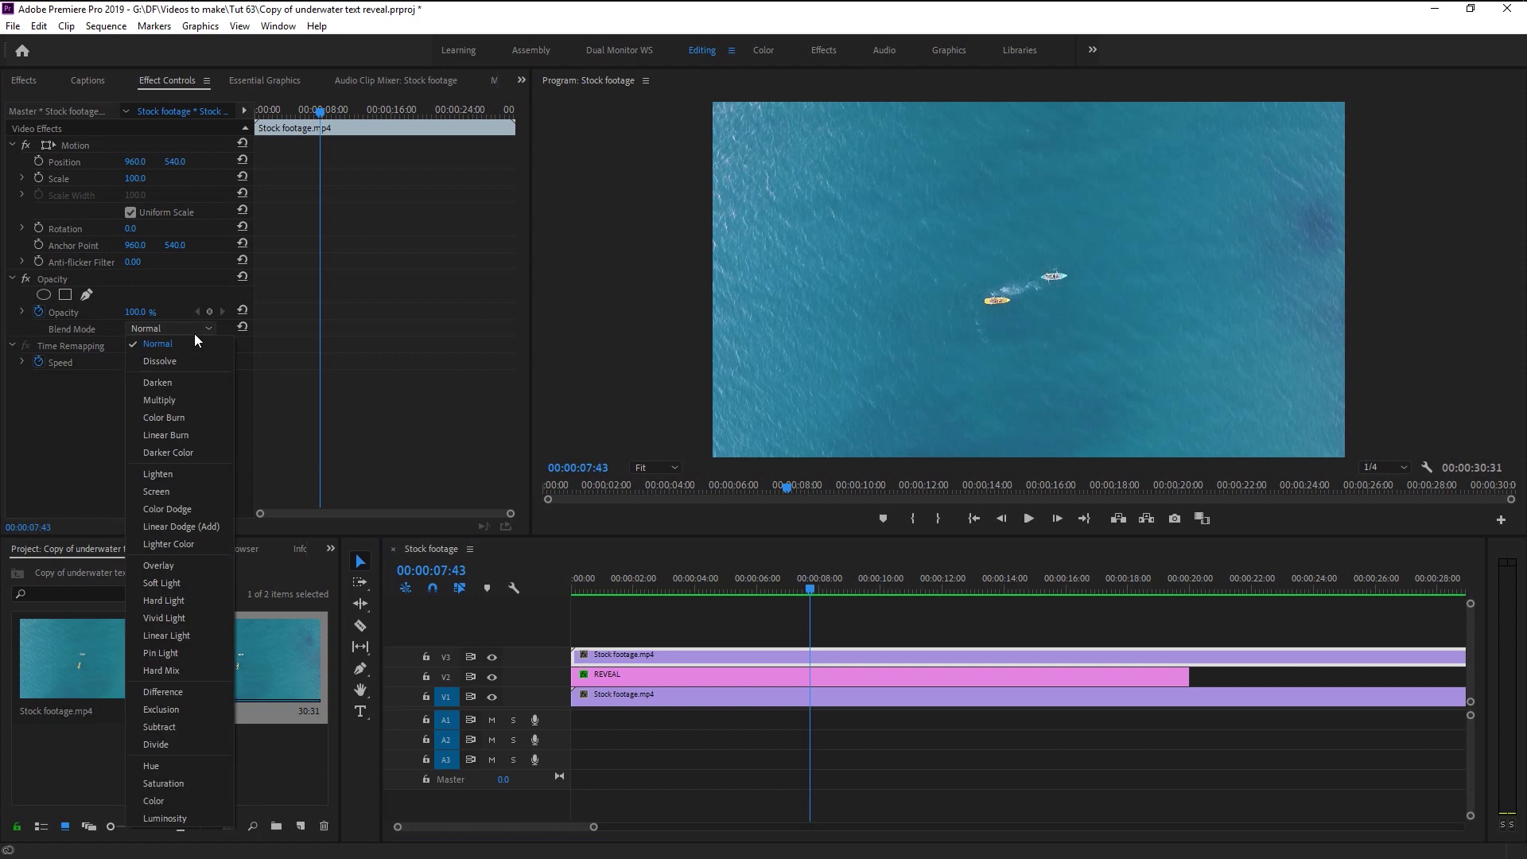
{"action": "left_click", "coordinate": [183, 594]}
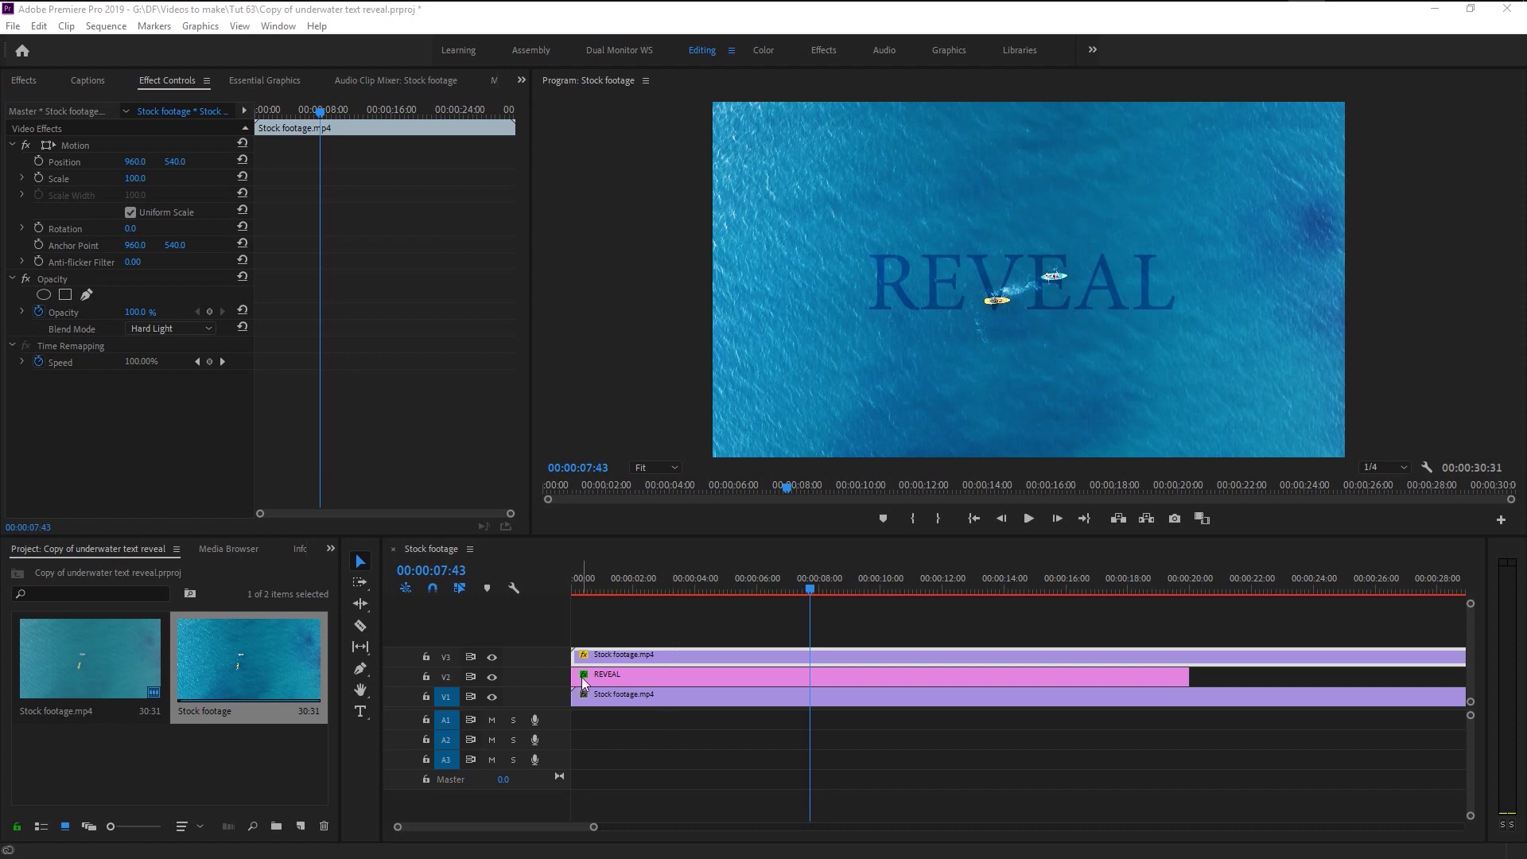
{"action": "left_click", "coordinate": [632, 675]}
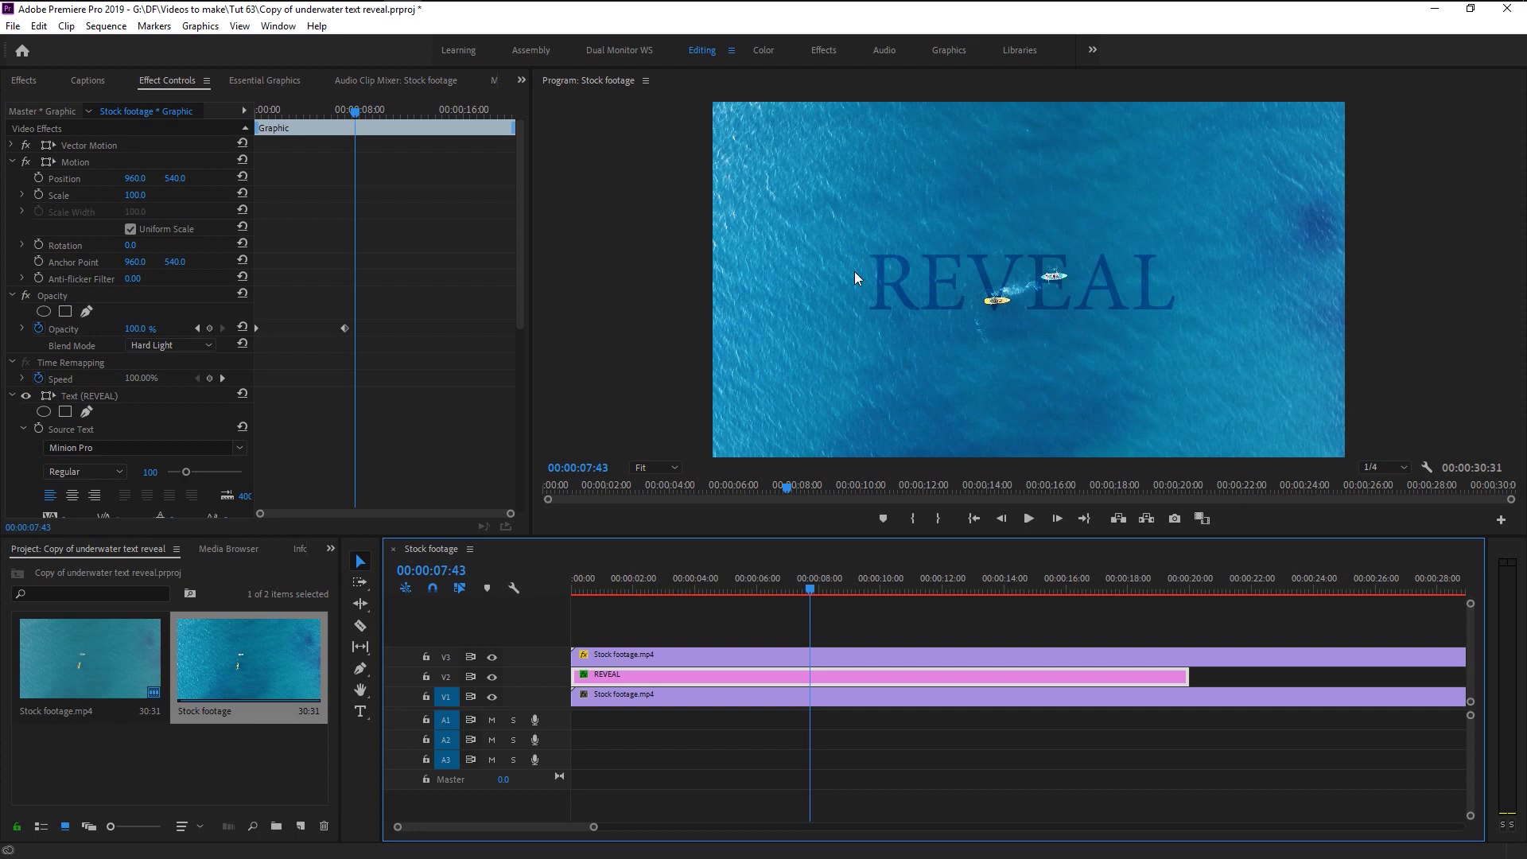
Search the effects for Wave Warp and drop it onto the REVEAL title clip.
{"action": "left_click", "coordinate": [22, 82]}
{"action": "left_click", "coordinate": [67, 101]}
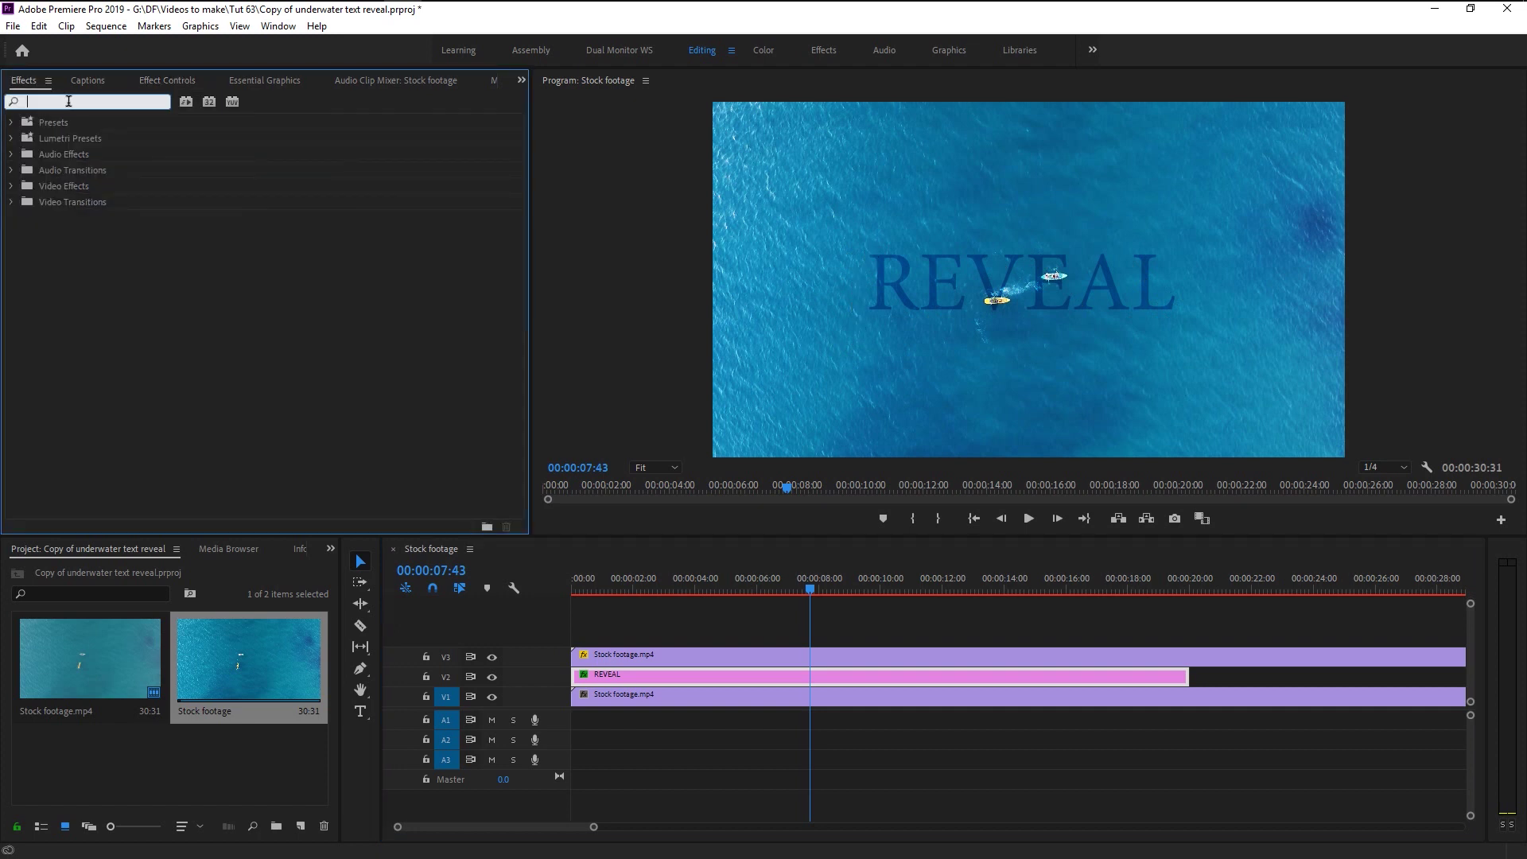
{"action": "type", "text": "WAVE"}
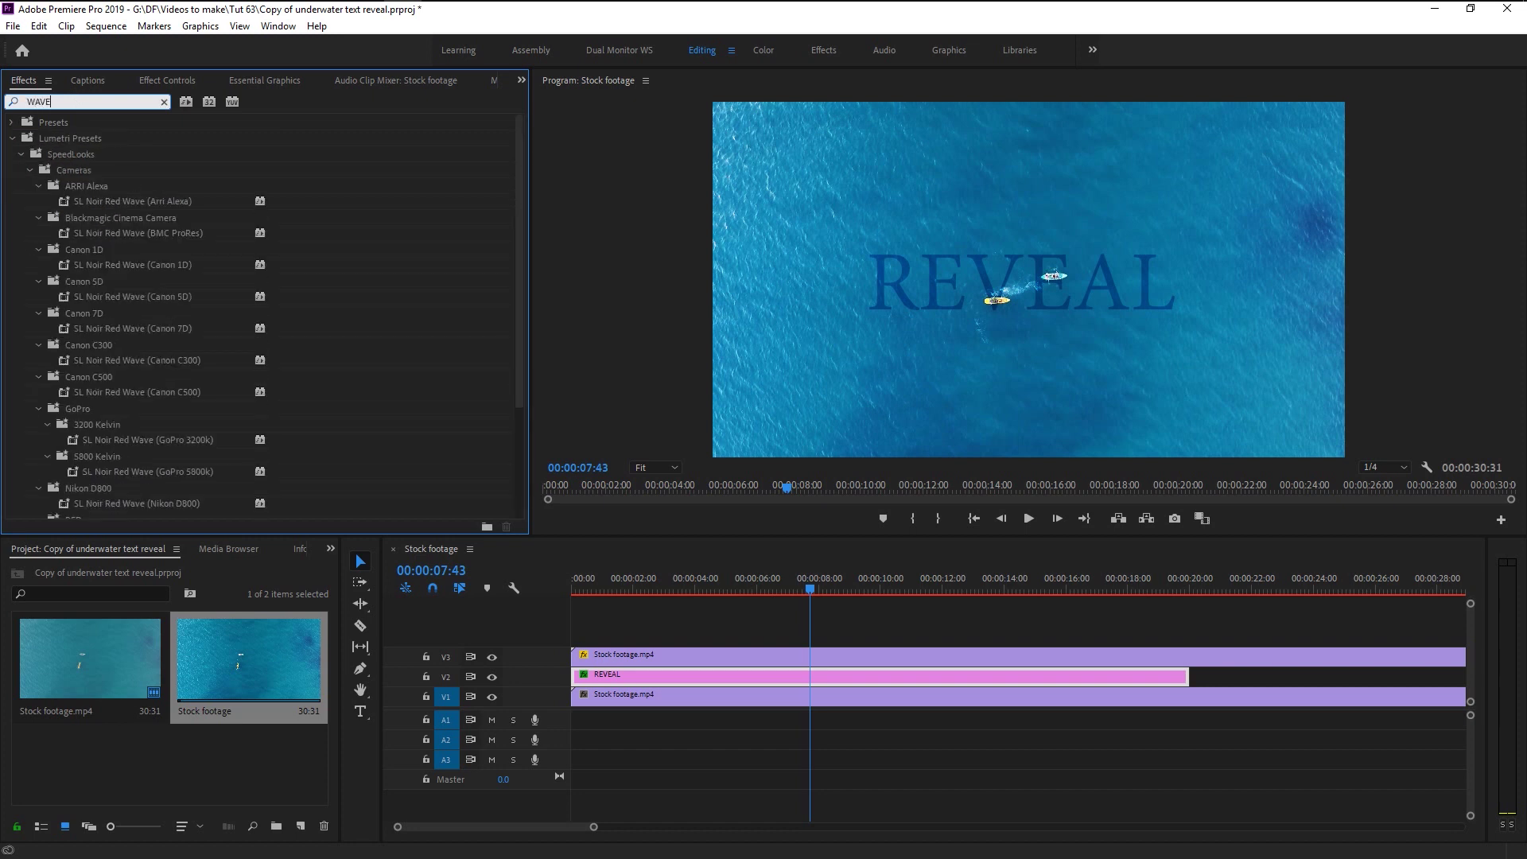
{"action": "type", "text": " WARP"}
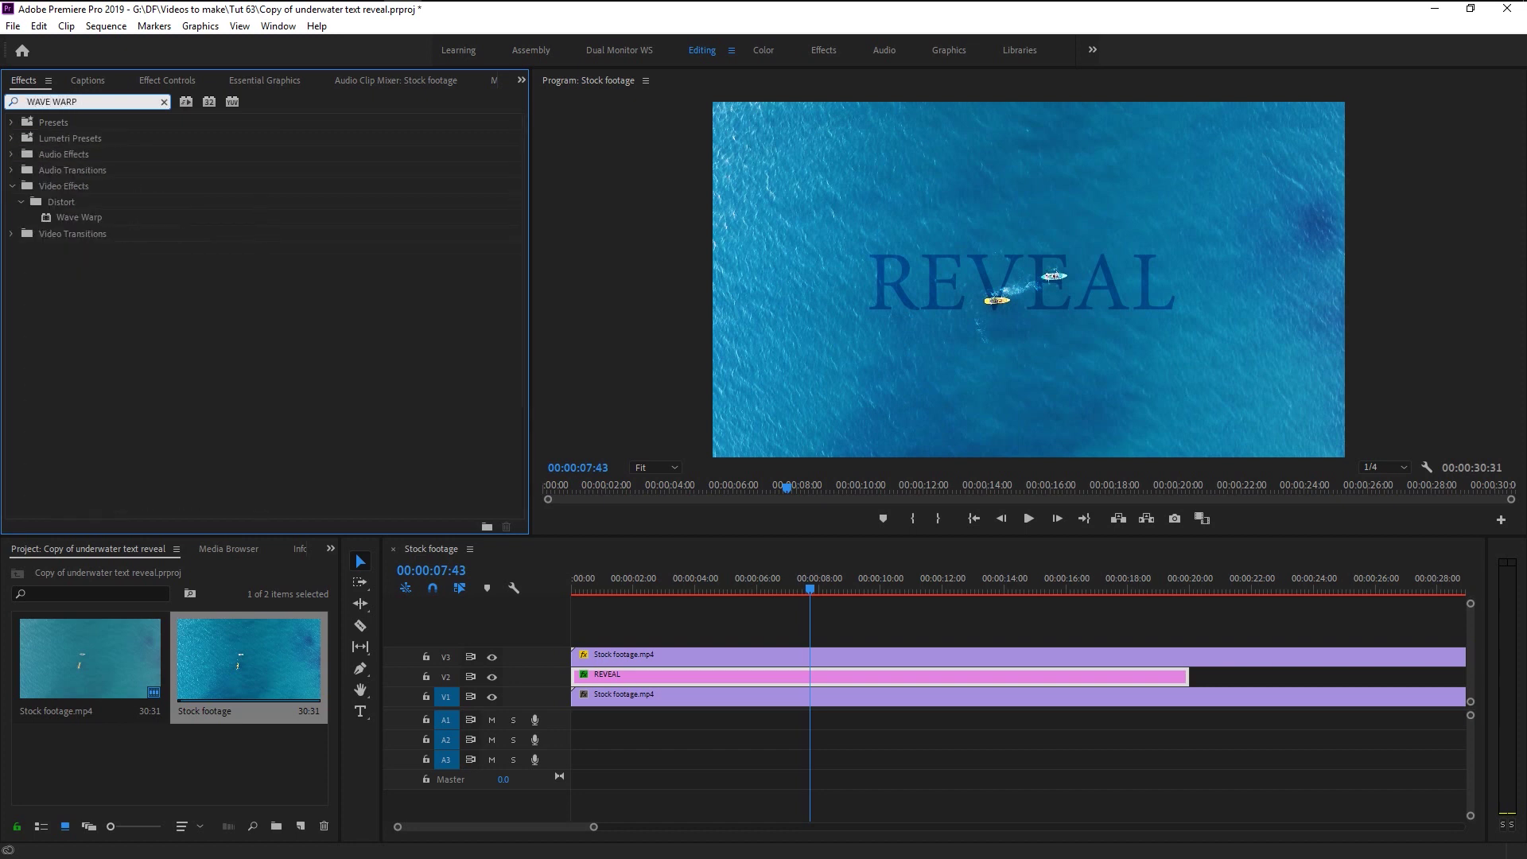
{"action": "mouse_move", "coordinate": [90, 218]}
{"action": "left_mouse_down"}
{"action": "mouse_move", "coordinate": [308, 272]}
{"action": "mouse_move", "coordinate": [665, 576]}
{"action": "mouse_move", "coordinate": [717, 676]}
{"action": "left_mouse_up"}
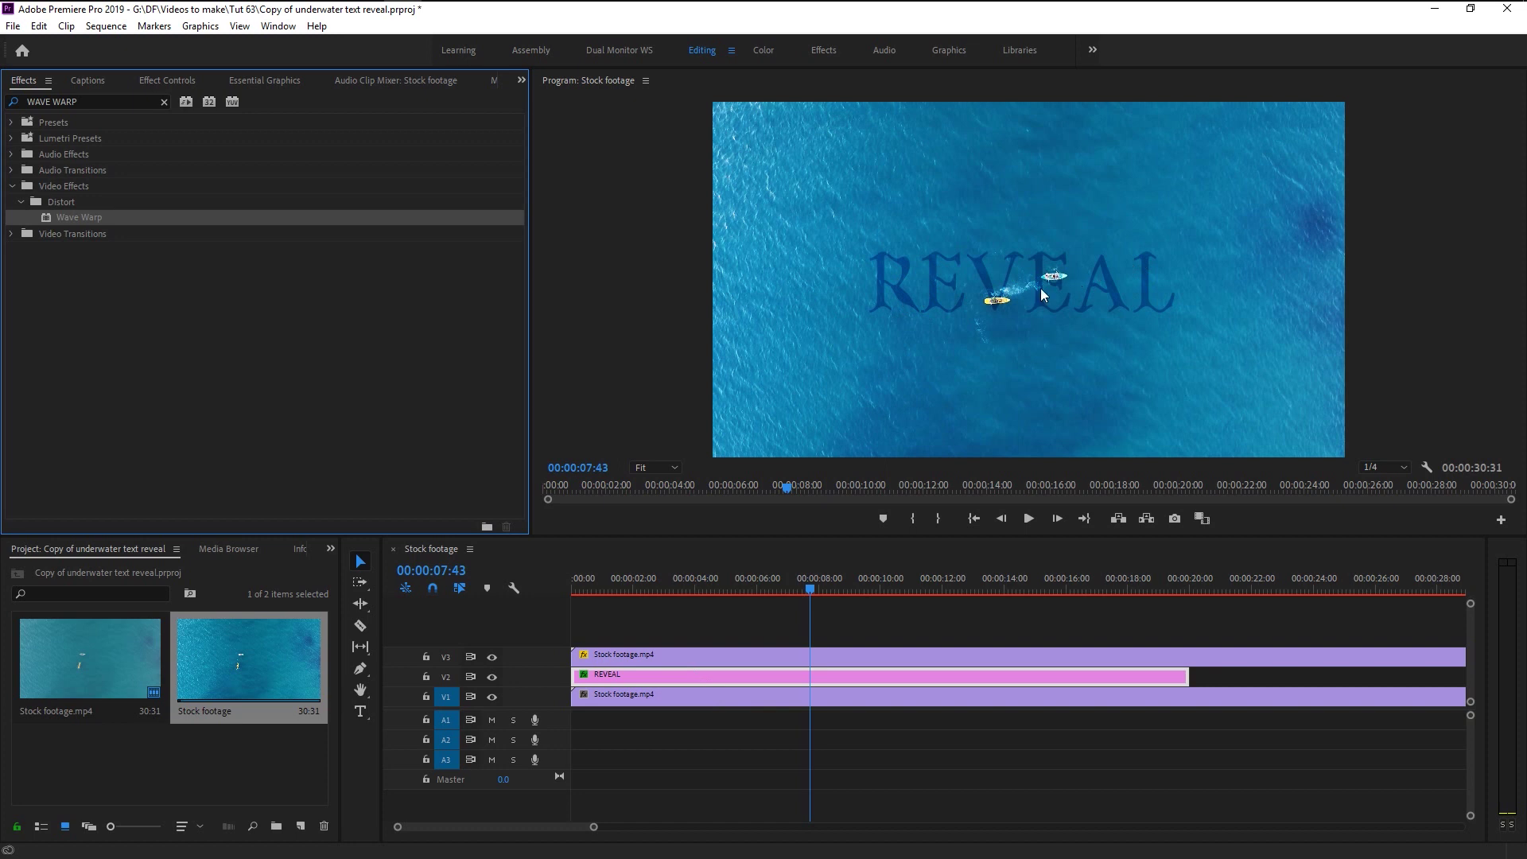
{"action": "left_click", "coordinate": [185, 86]}
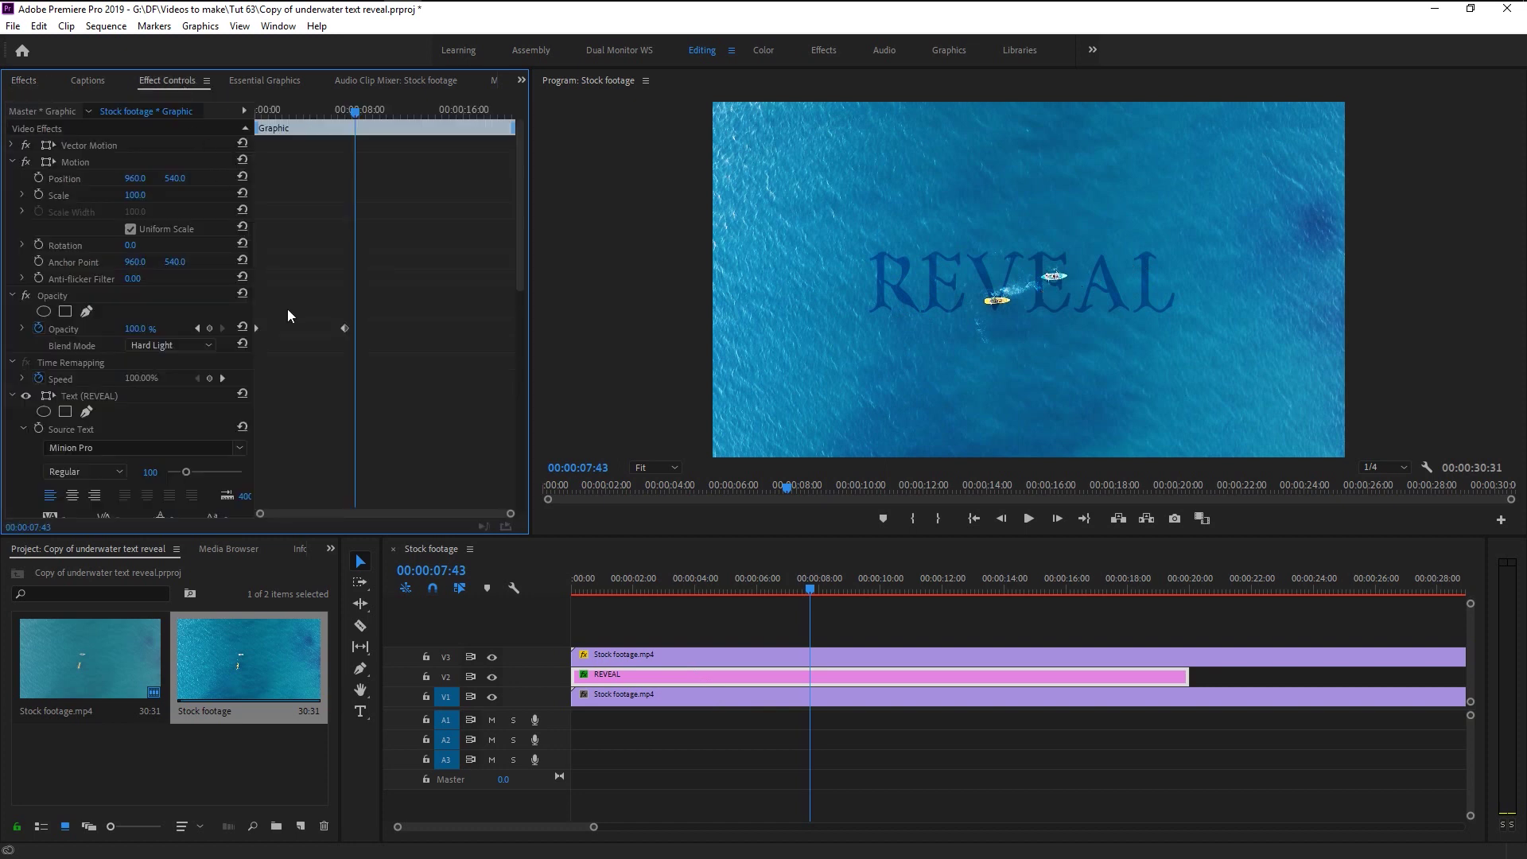
Set Wave Warp to a Circle wave with height 4 and width 92.
{"action": "scroll", "coordinate": [287, 309], "scroll_direction": "down", "scroll_amount": 5}
{"action": "scroll", "coordinate": [288, 309], "scroll_direction": "down", "scroll_amount": 6}
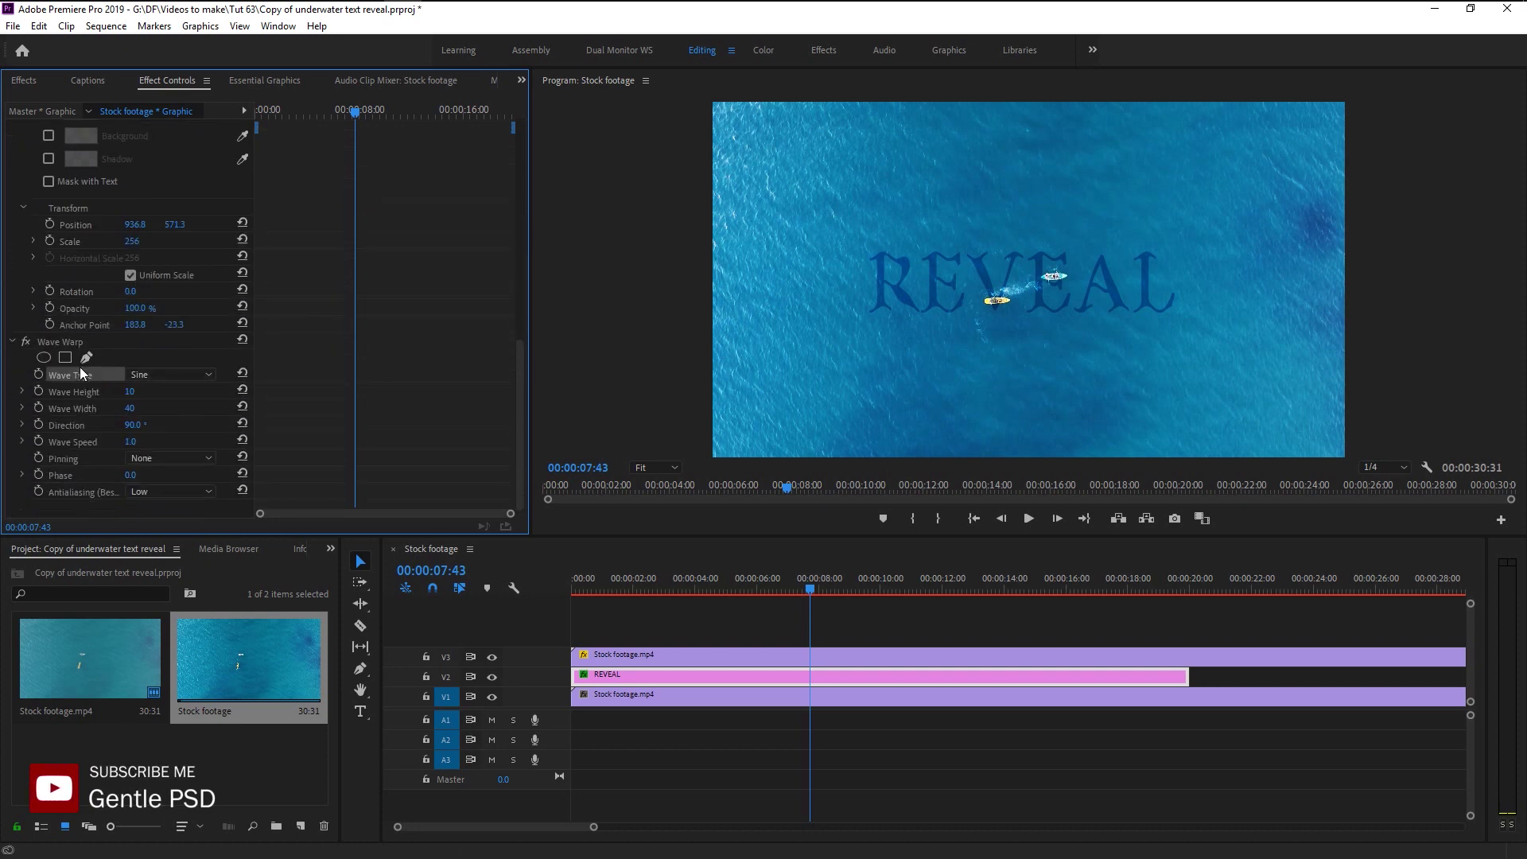
{"action": "left_click", "coordinate": [66, 341]}
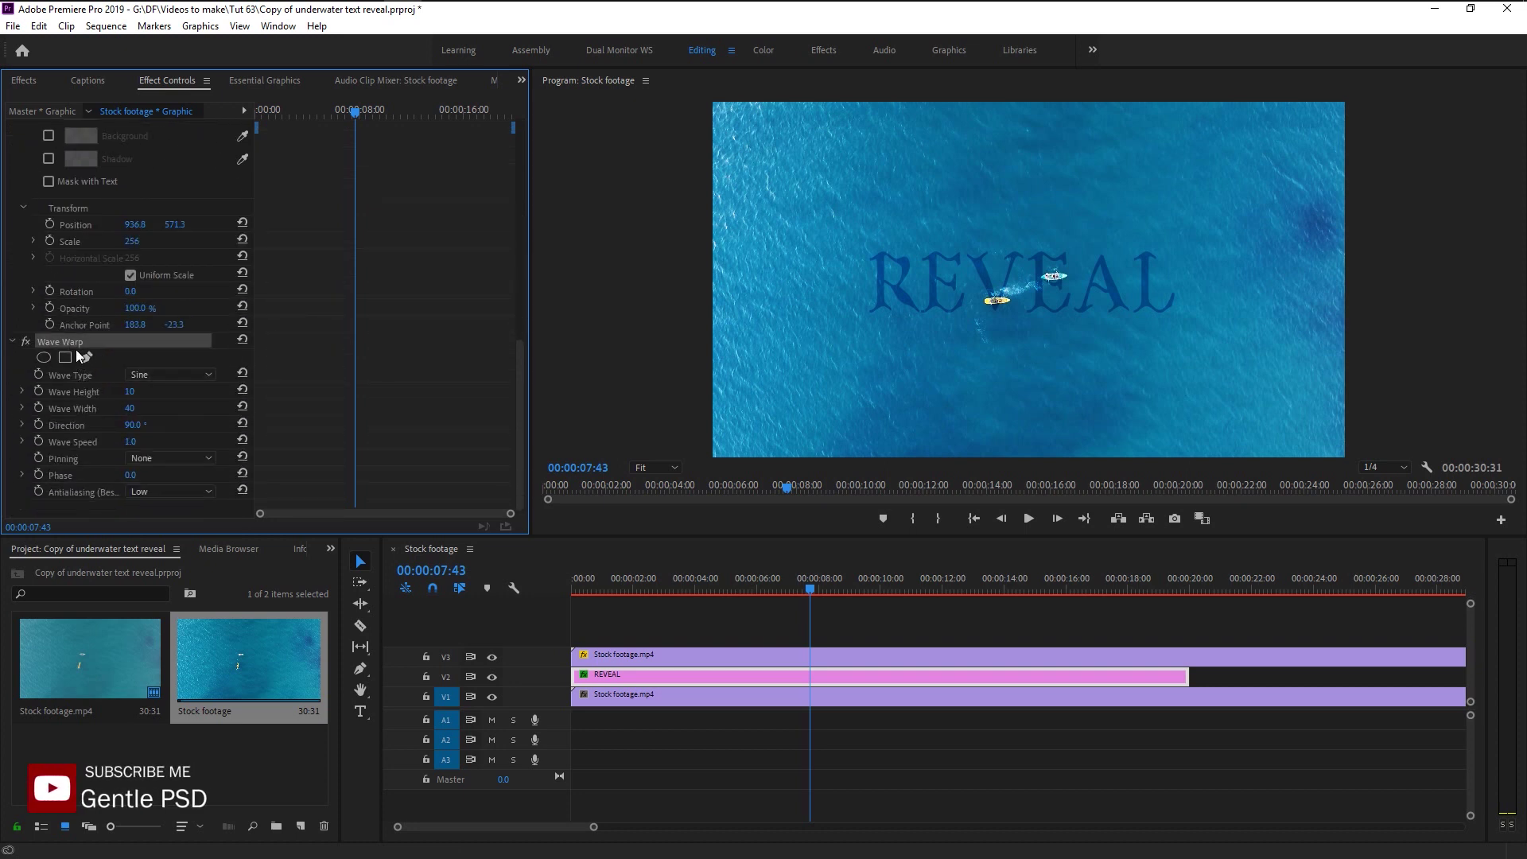
{"action": "left_click", "coordinate": [161, 374]}
{"action": "left_click", "coordinate": [156, 459]}
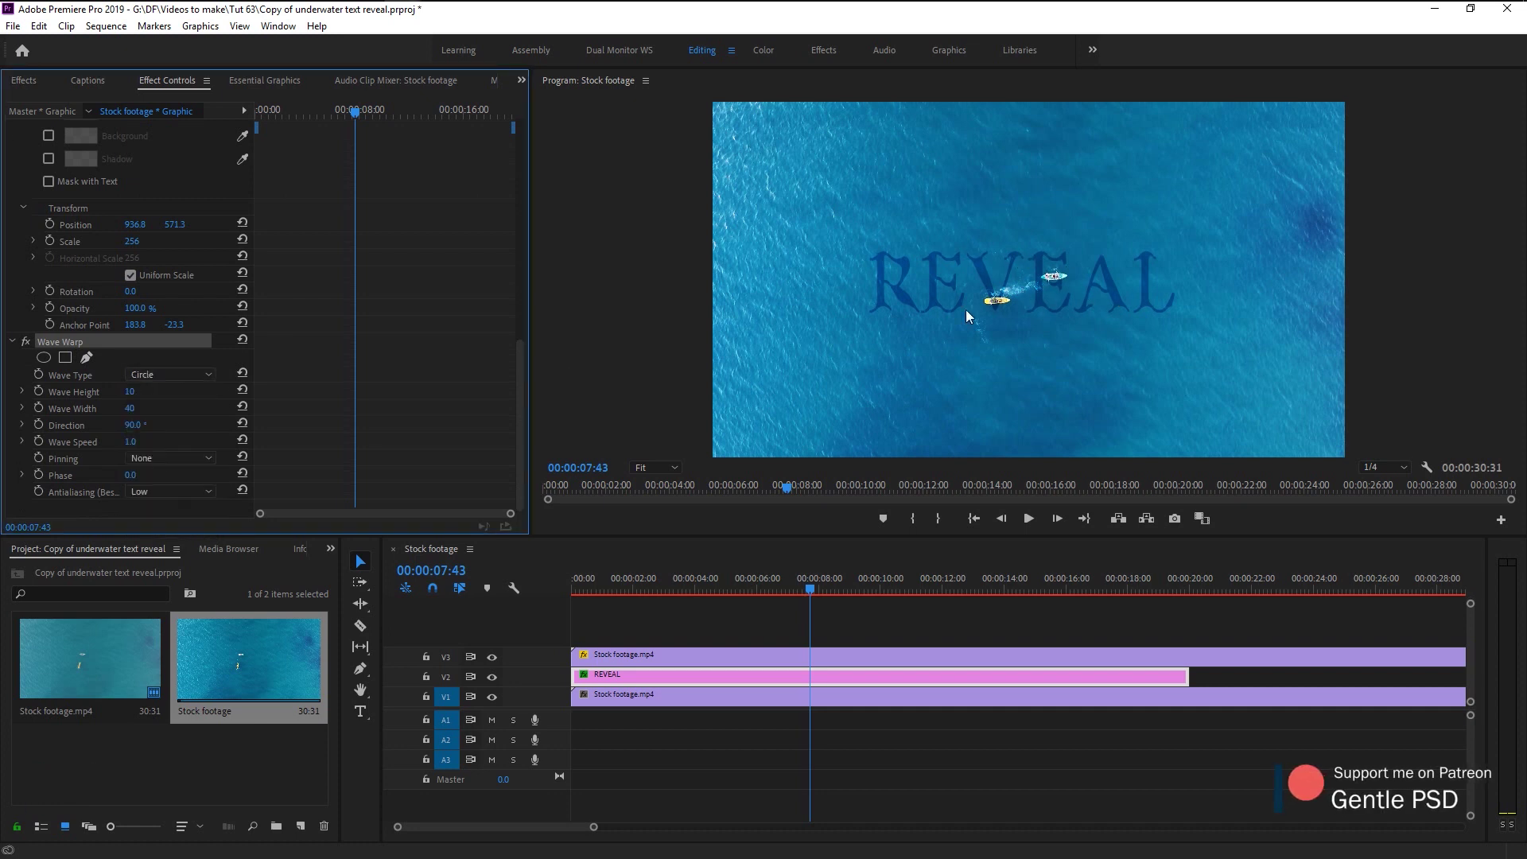
{"action": "left_click", "coordinate": [130, 391]}
{"action": "type", "text": "4"}
{"action": "key", "text": "Tab"}
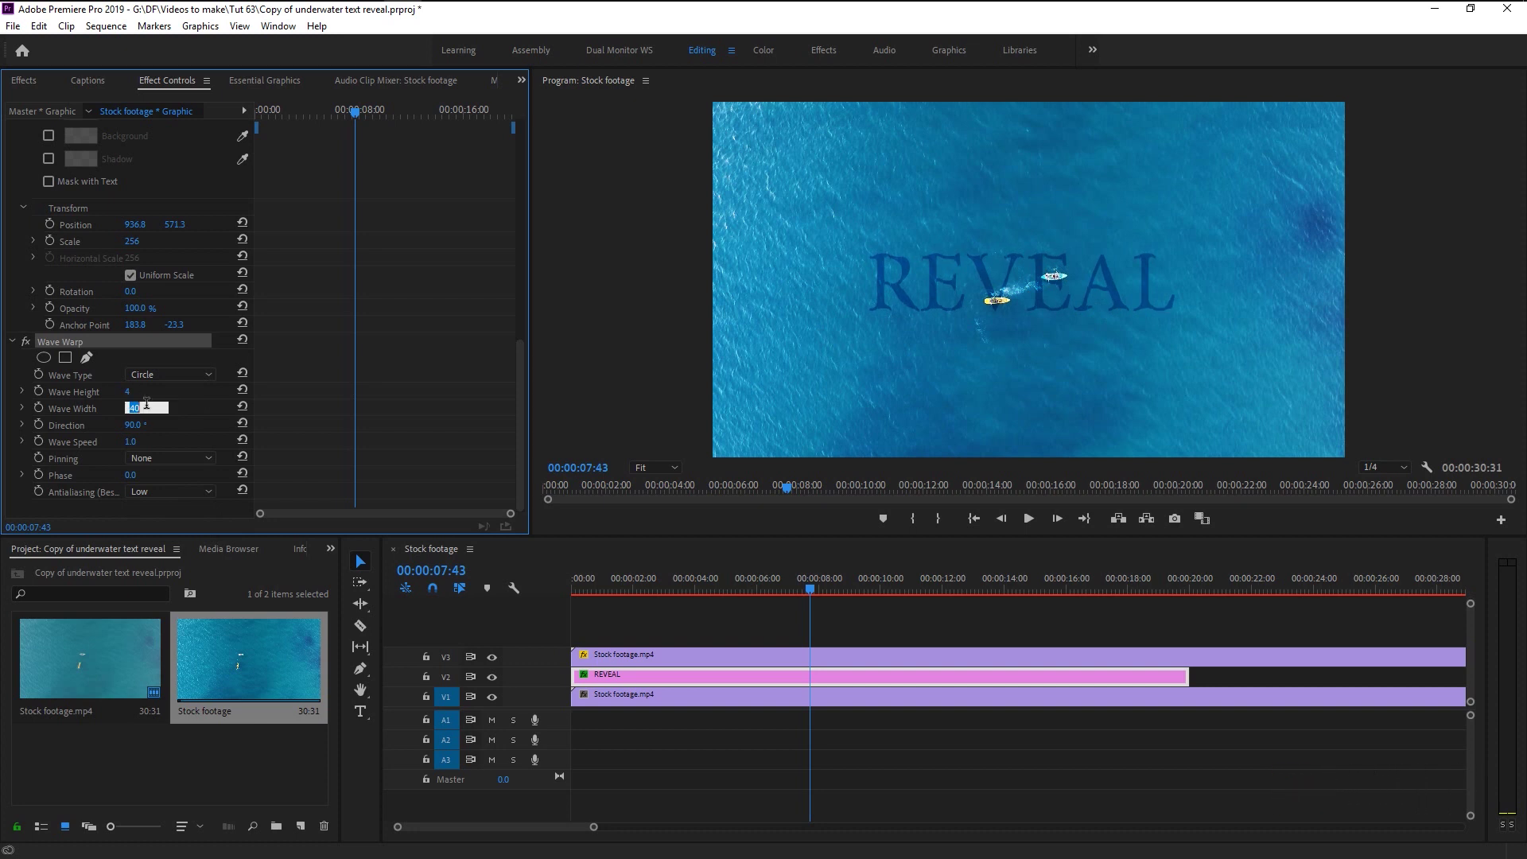
{"action": "type", "text": "92"}
{"action": "key", "text": "Return"}
Set wave direction 109°, speed 0.2, pinning to All Edges, and phase 43°.
{"action": "left_click", "coordinate": [133, 427]}
{"action": "type", "text": "116"}
{"action": "key", "text": "Return"}
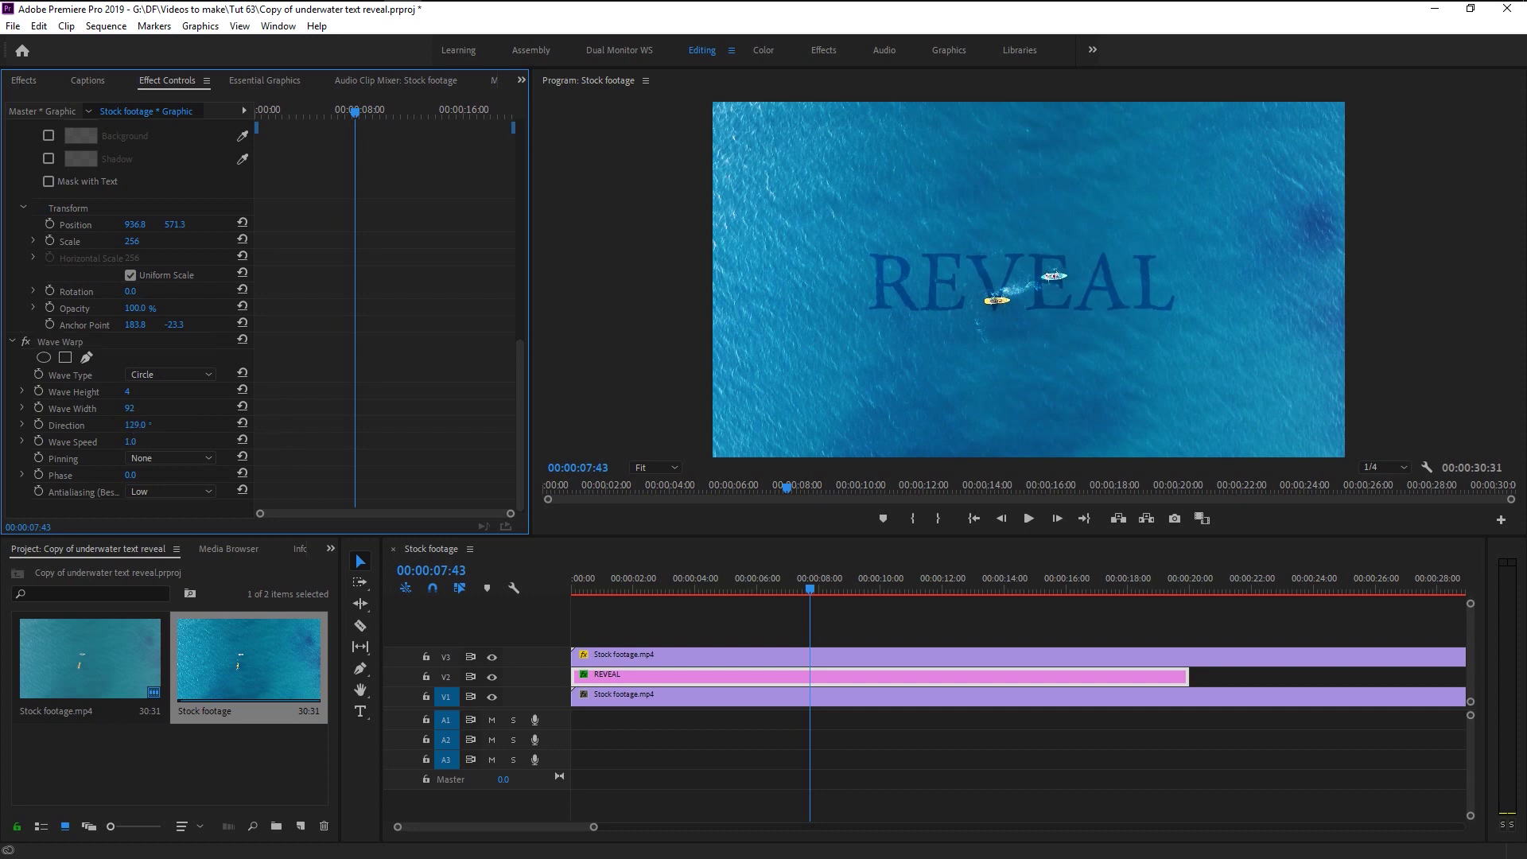
{"action": "left_click_drag", "start_coordinate": [135, 425], "coordinate": [300, 405]}
{"action": "left_click", "coordinate": [146, 439]}
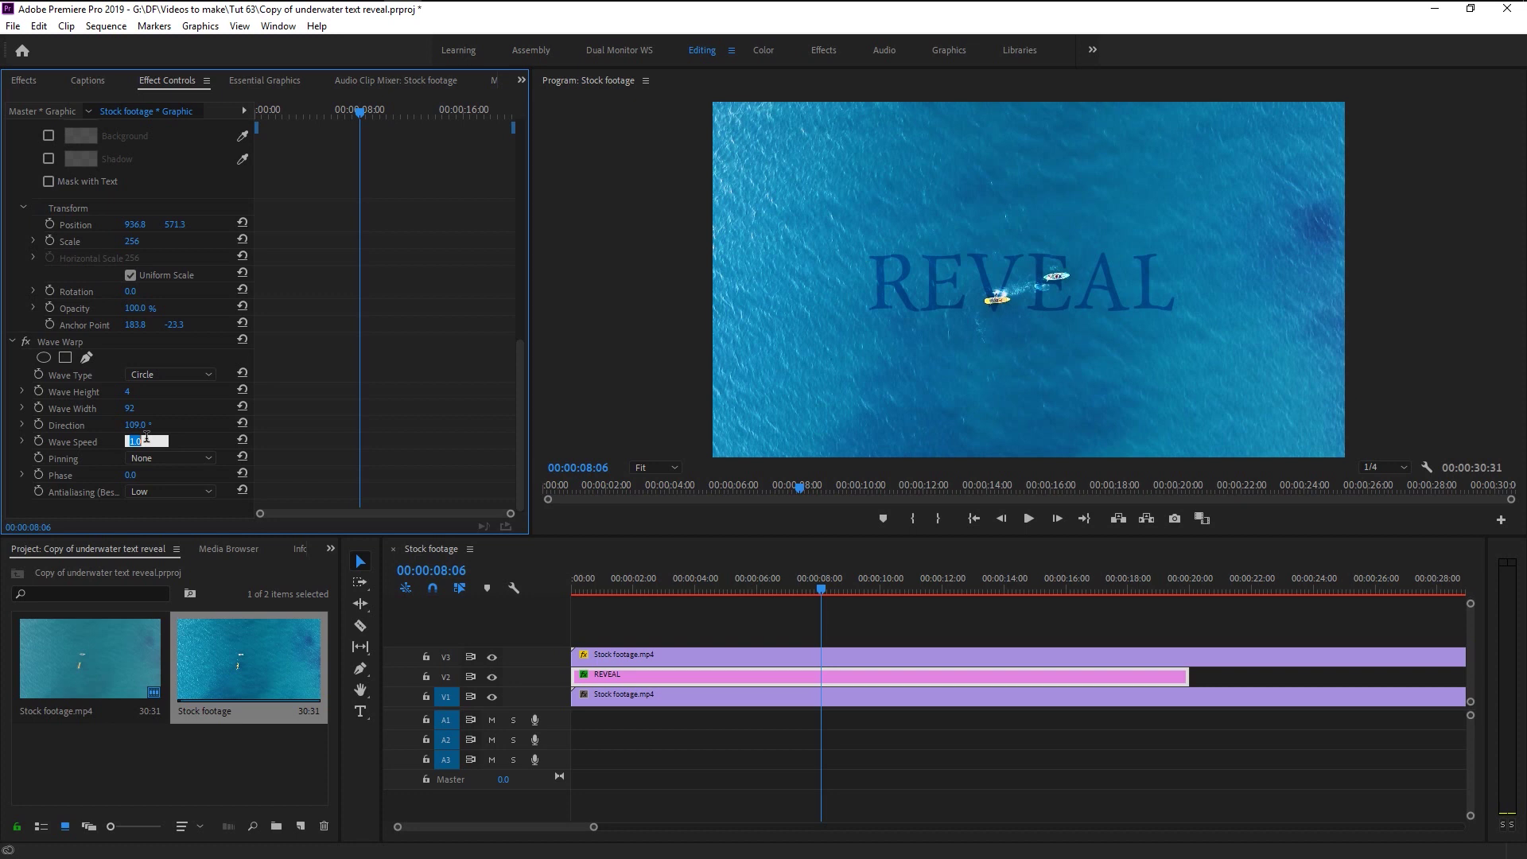
{"action": "type", "text": "2"}
{"action": "key", "text": "Return"}
{"action": "left_click", "coordinate": [167, 459]}
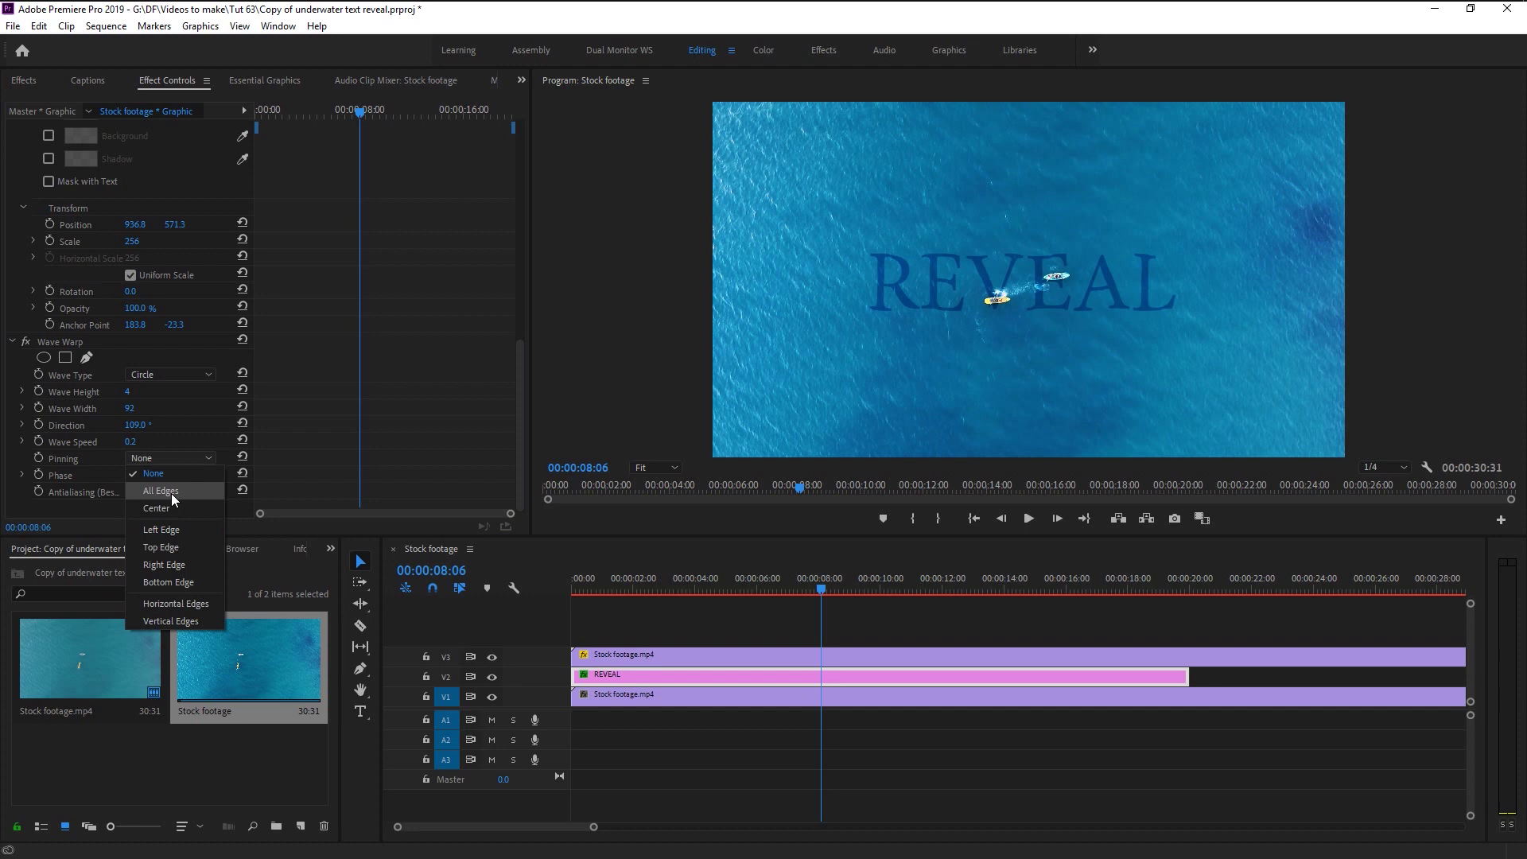
{"action": "left_click", "coordinate": [171, 492]}
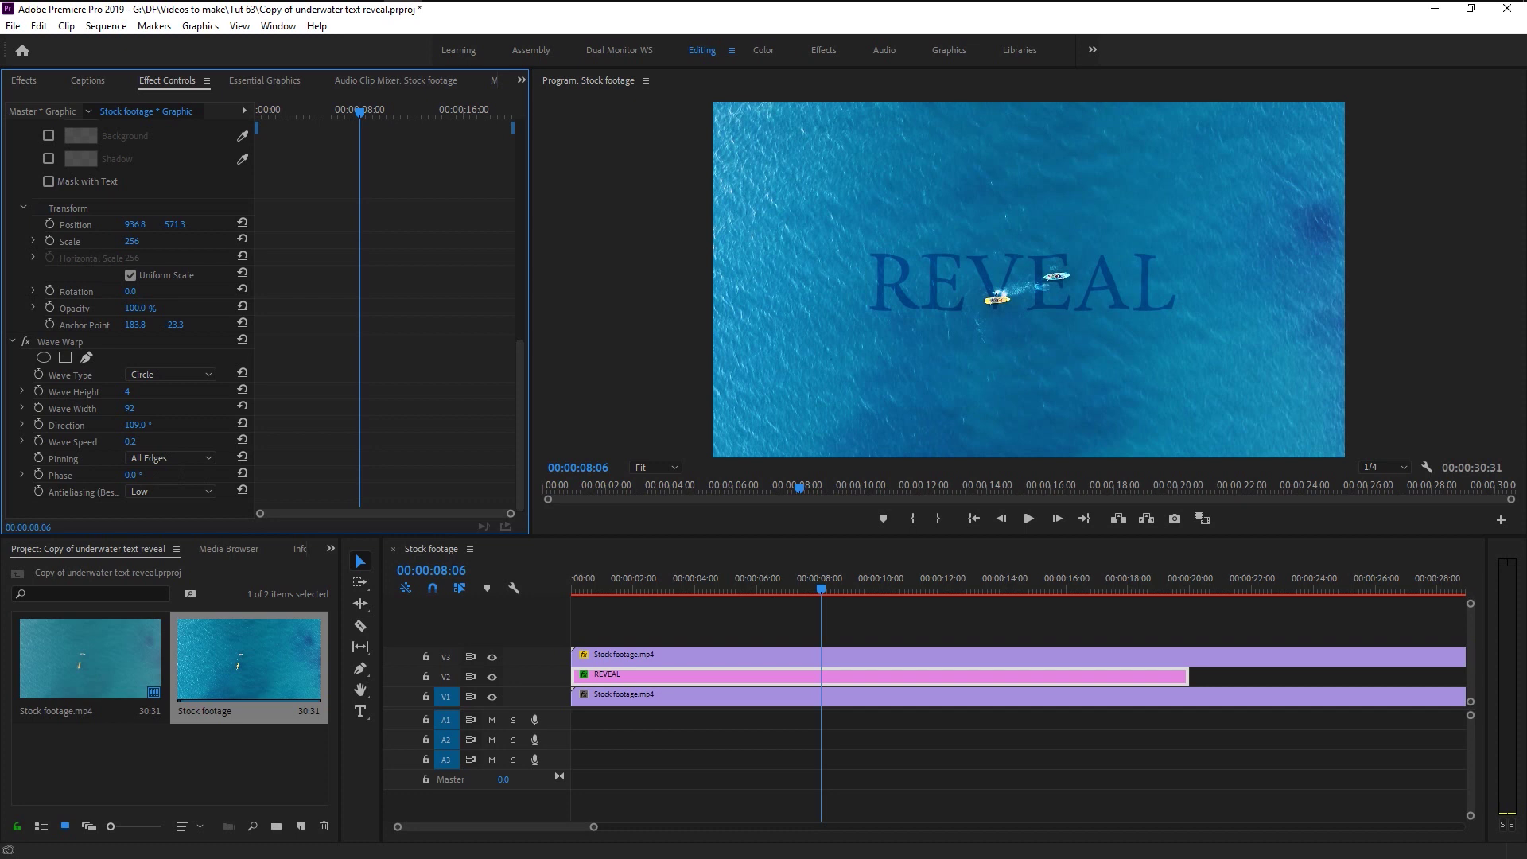
{"action": "left_click_drag", "start_coordinate": [130, 475], "coordinate": [160, 475]}
{"action": "left_click", "coordinate": [973, 518]}
{"action": "left_click", "coordinate": [1029, 518]}
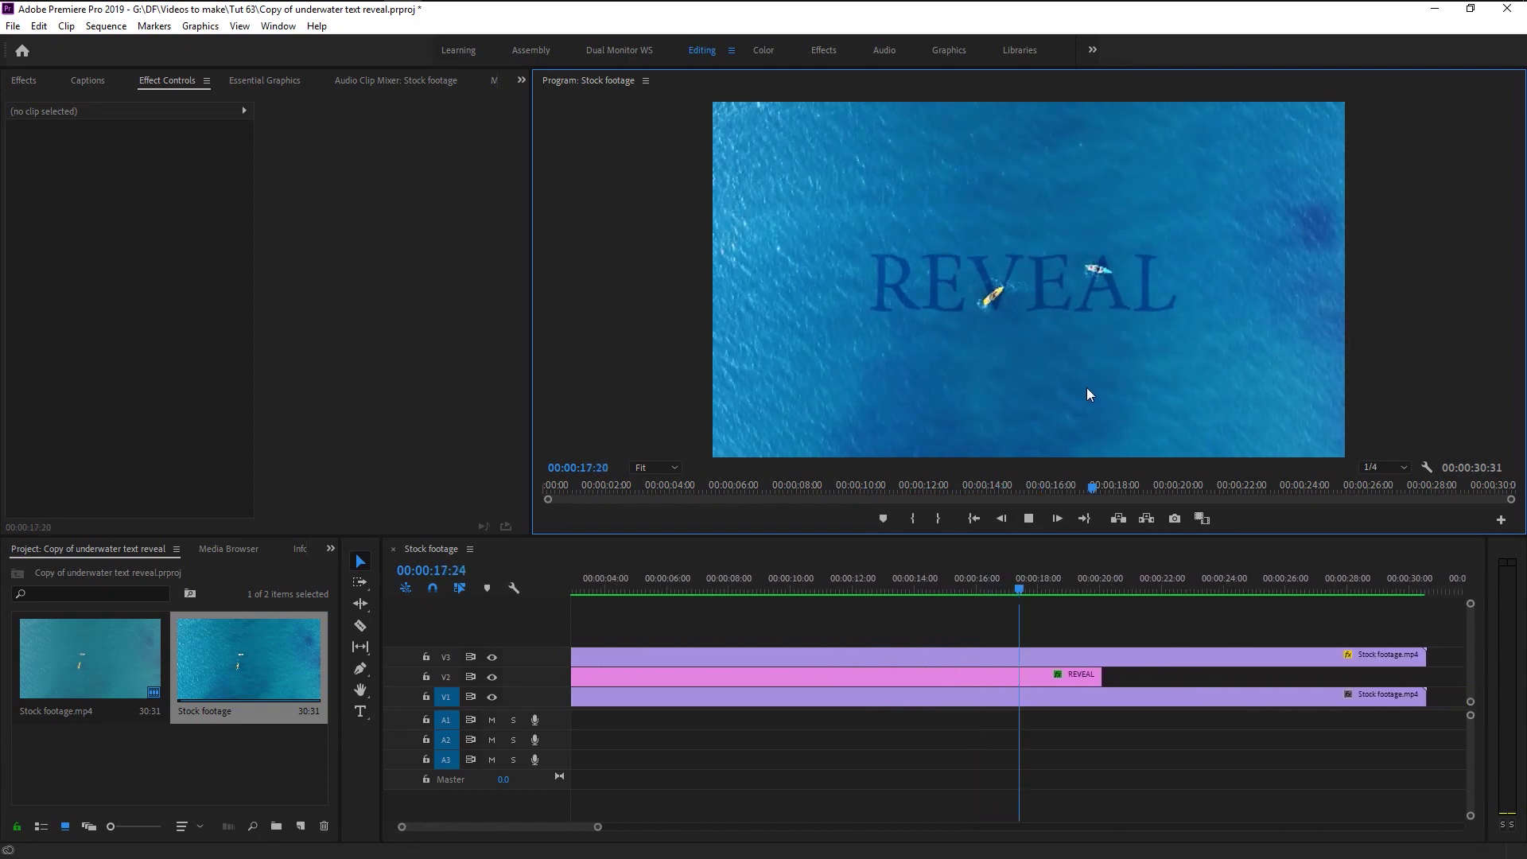
{"action": "key", "text": "space"}
{"action": "left_click_drag", "start_coordinate": [551, 827], "coordinate": [513, 823]}
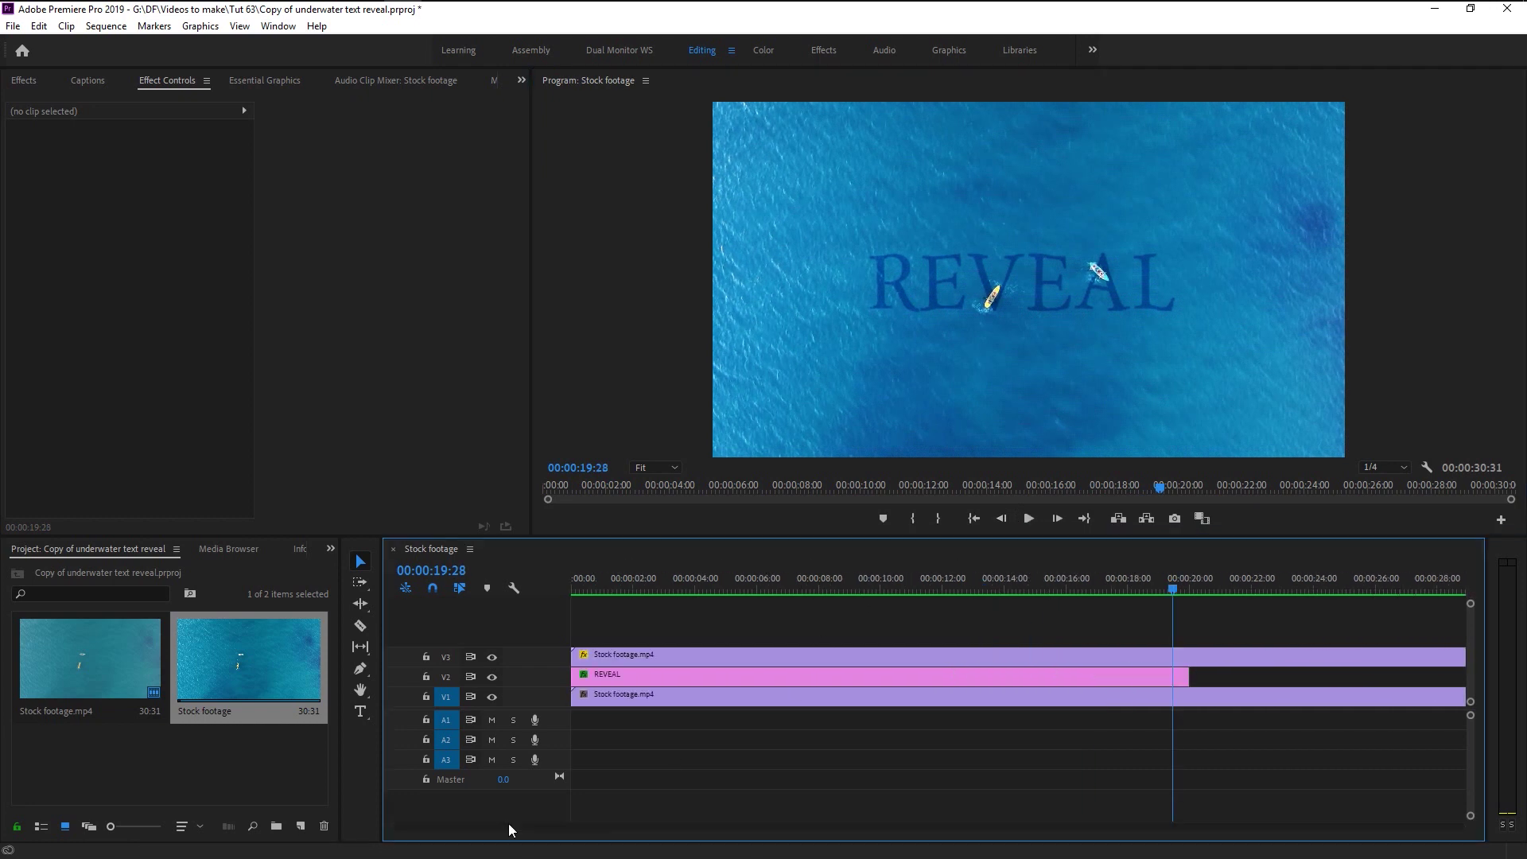
Add a full-opacity keyframe on REVEAL at 00:00:10:00.
{"action": "left_click", "coordinate": [581, 587]}
{"action": "key", "text": "equal"}
{"action": "left_click", "coordinate": [876, 575]}
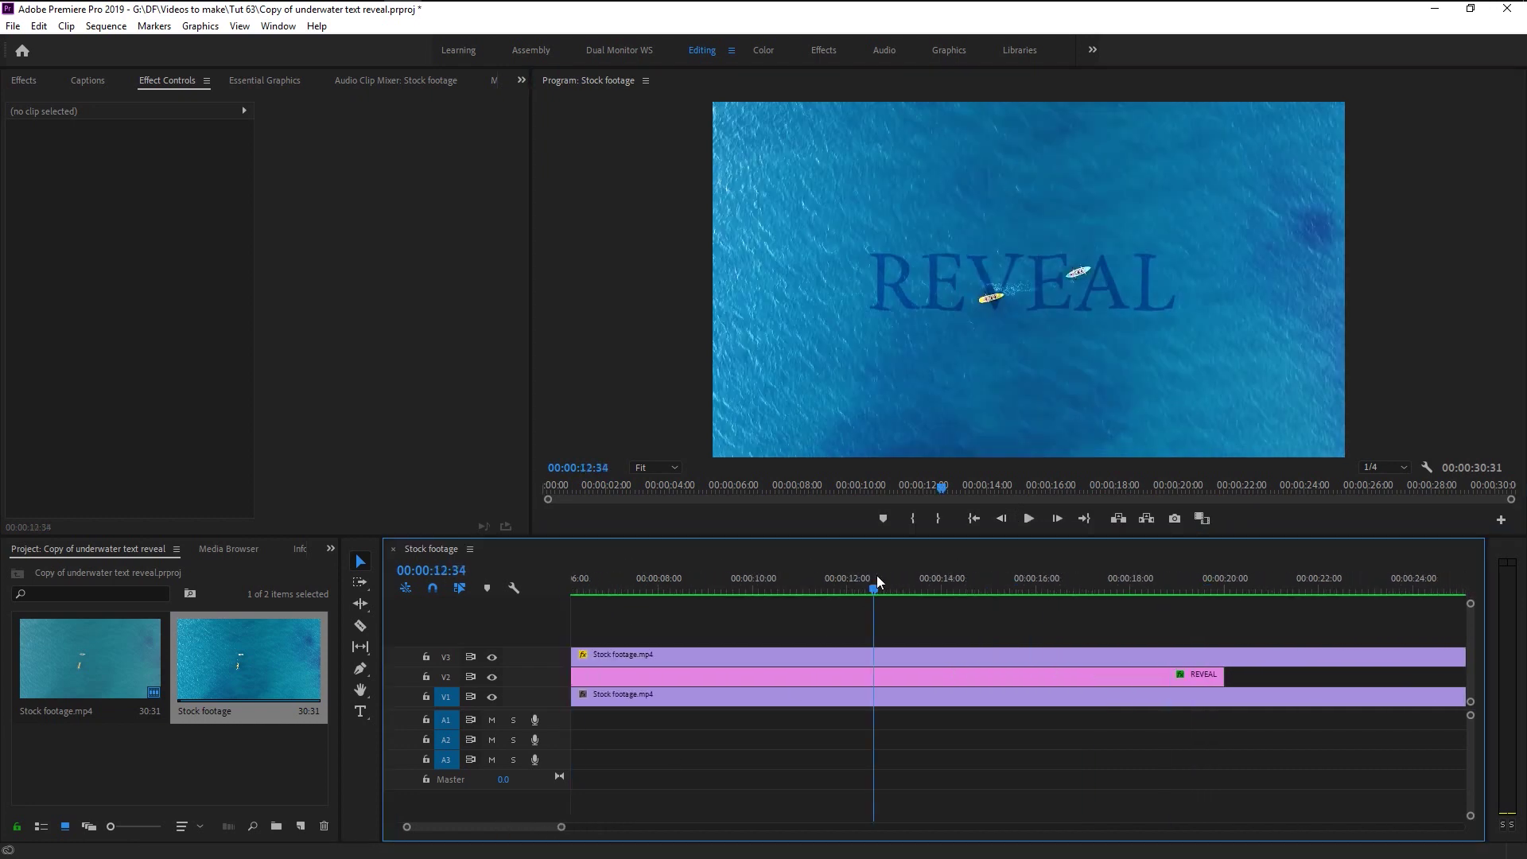
{"action": "left_click", "coordinate": [838, 682]}
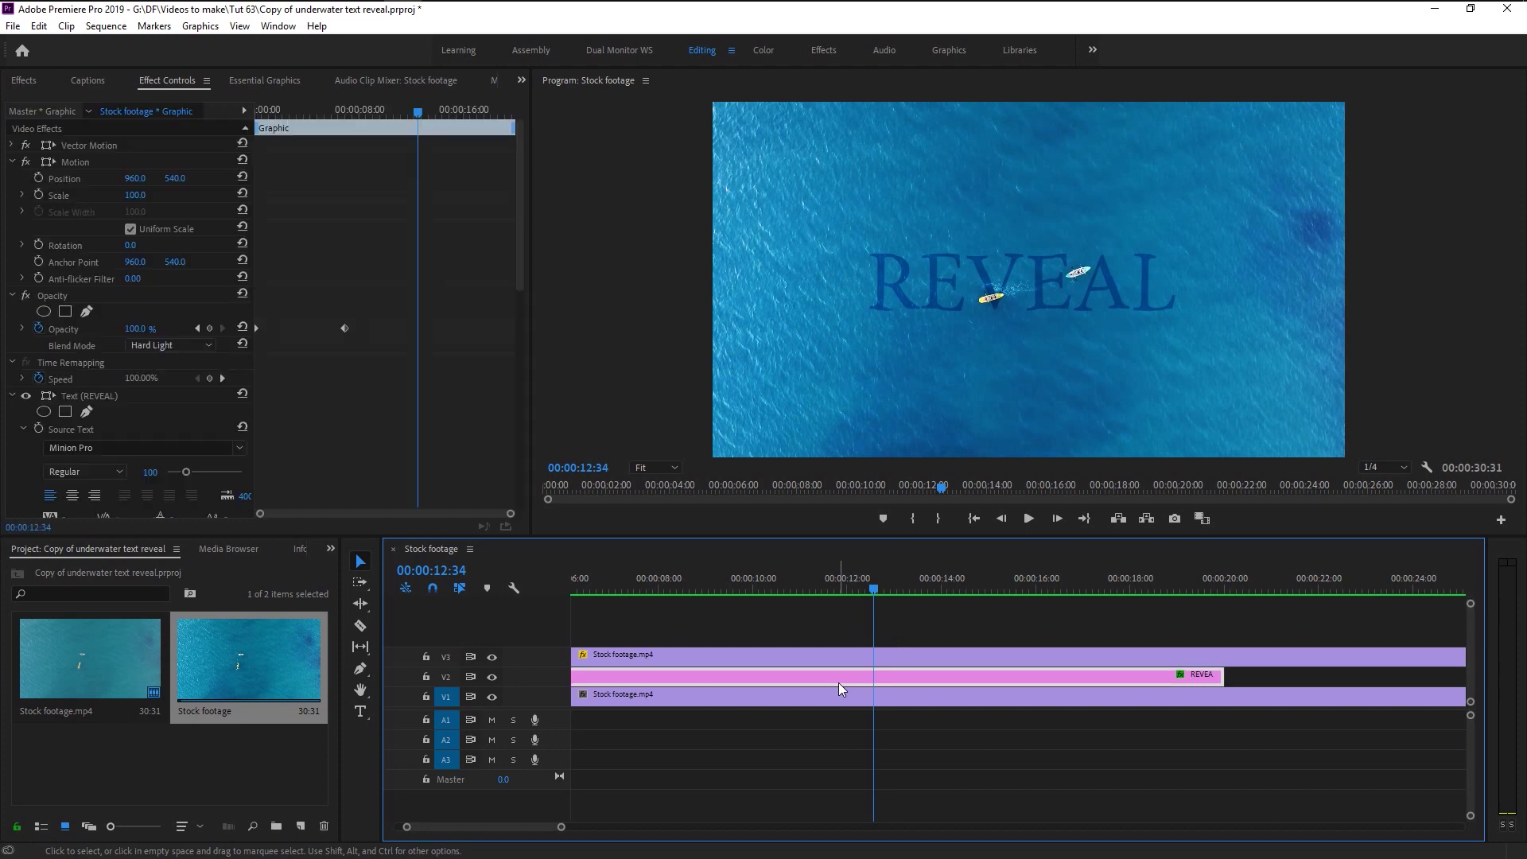
{"action": "key", "text": "equal"}
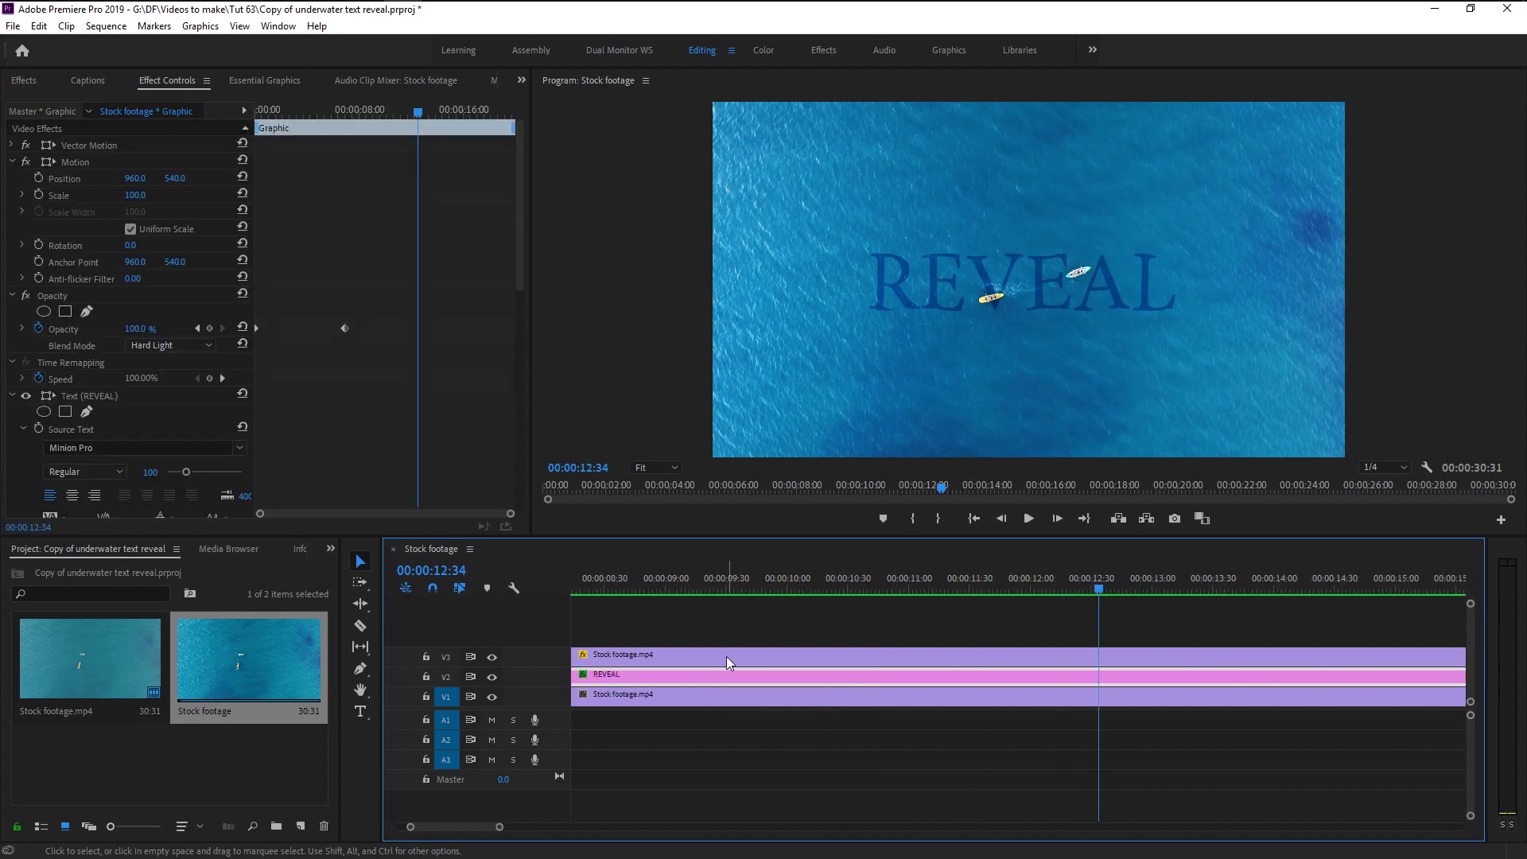
{"action": "left_click_drag", "start_coordinate": [495, 825], "coordinate": [487, 825]}
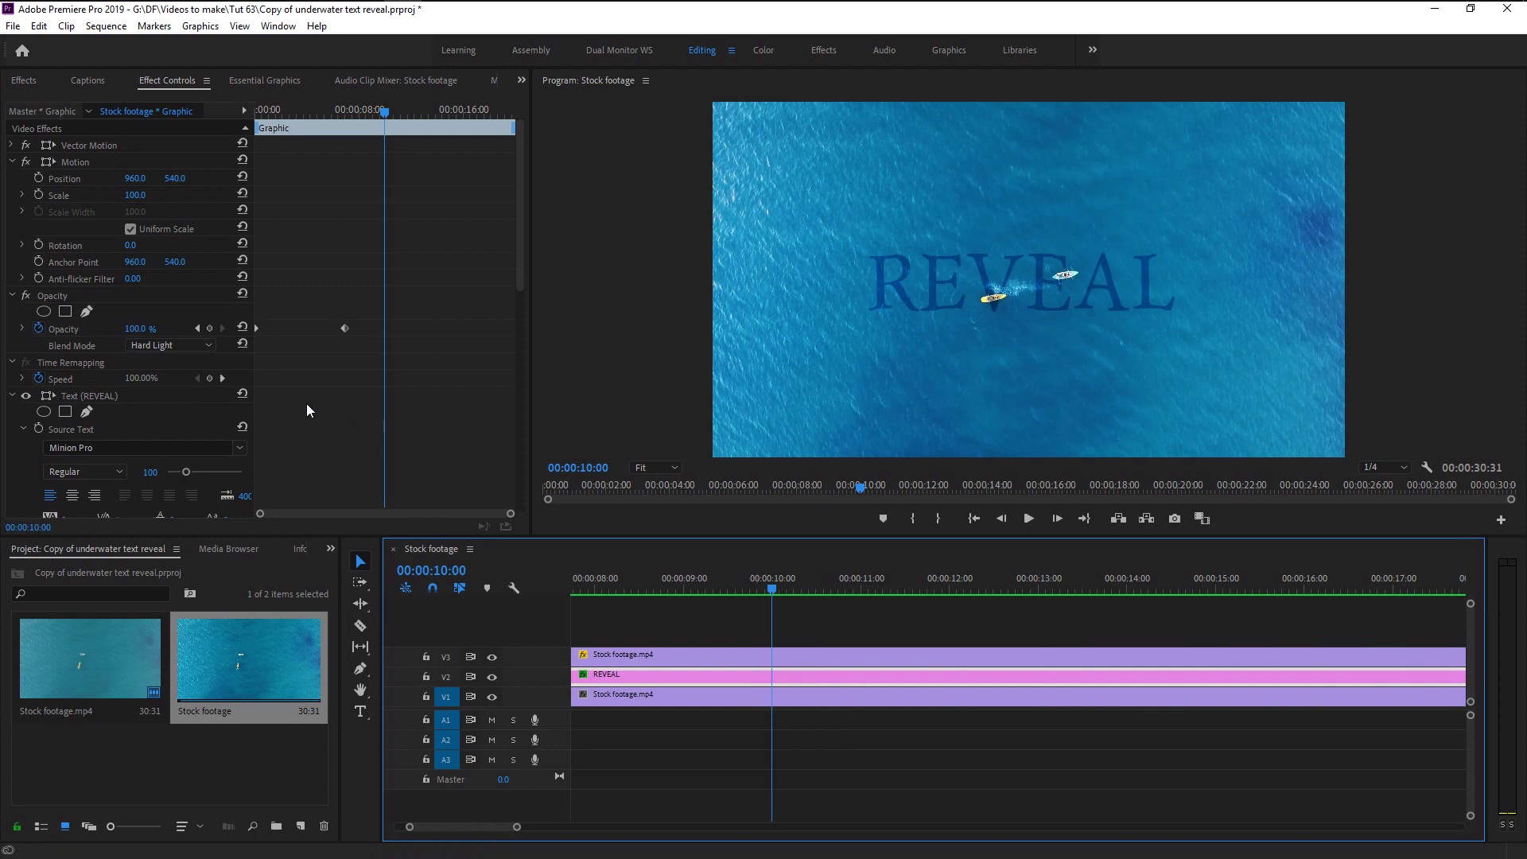
{"action": "left_click", "coordinate": [209, 329]}
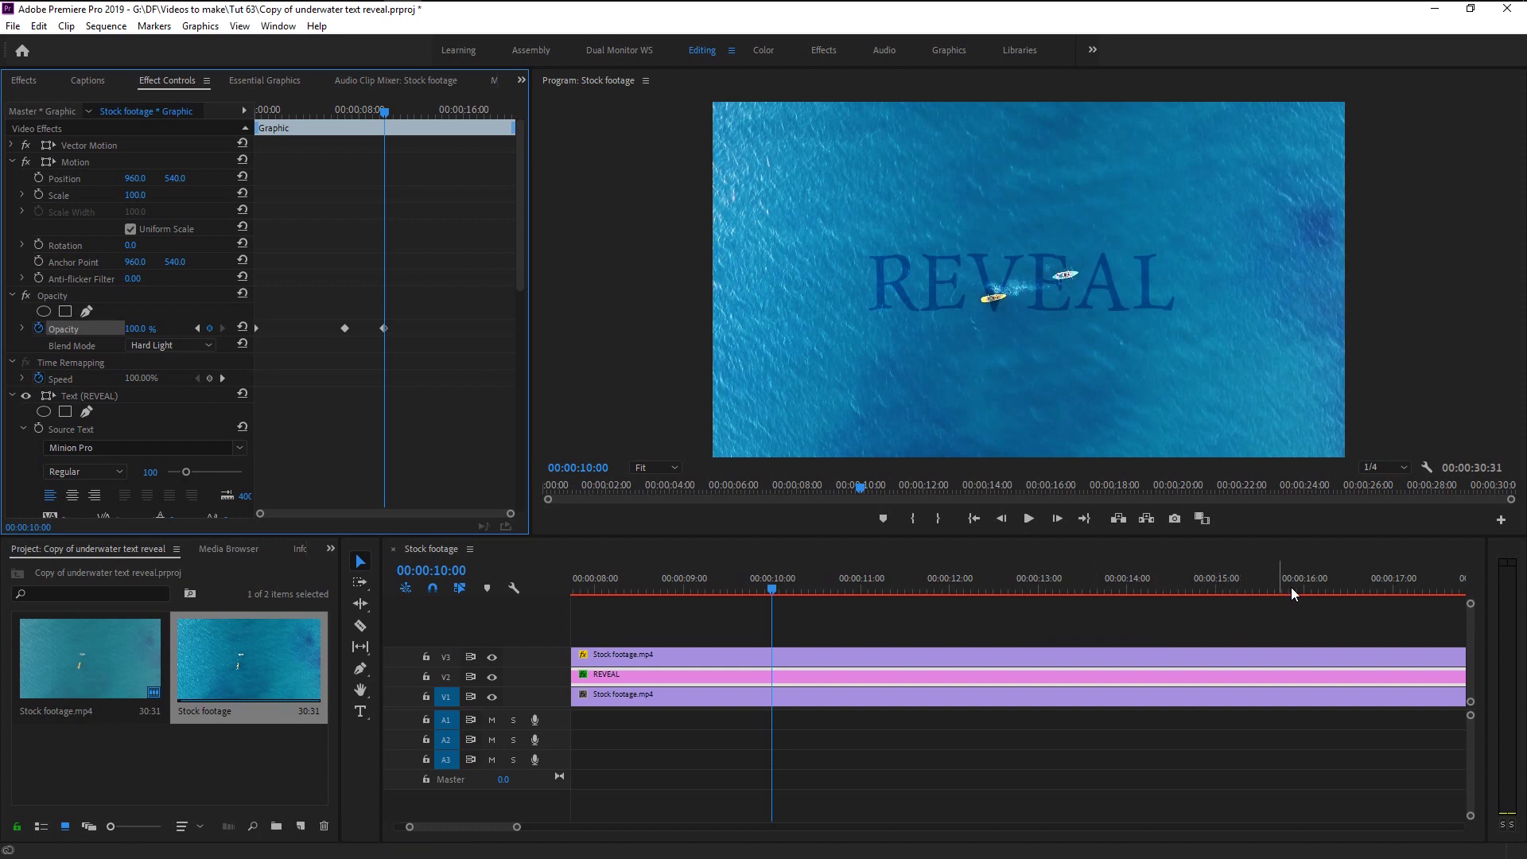
Set REVEAL's Opacity to 0% at 00:00:17:00.
{"action": "left_click", "coordinate": [1393, 591]}
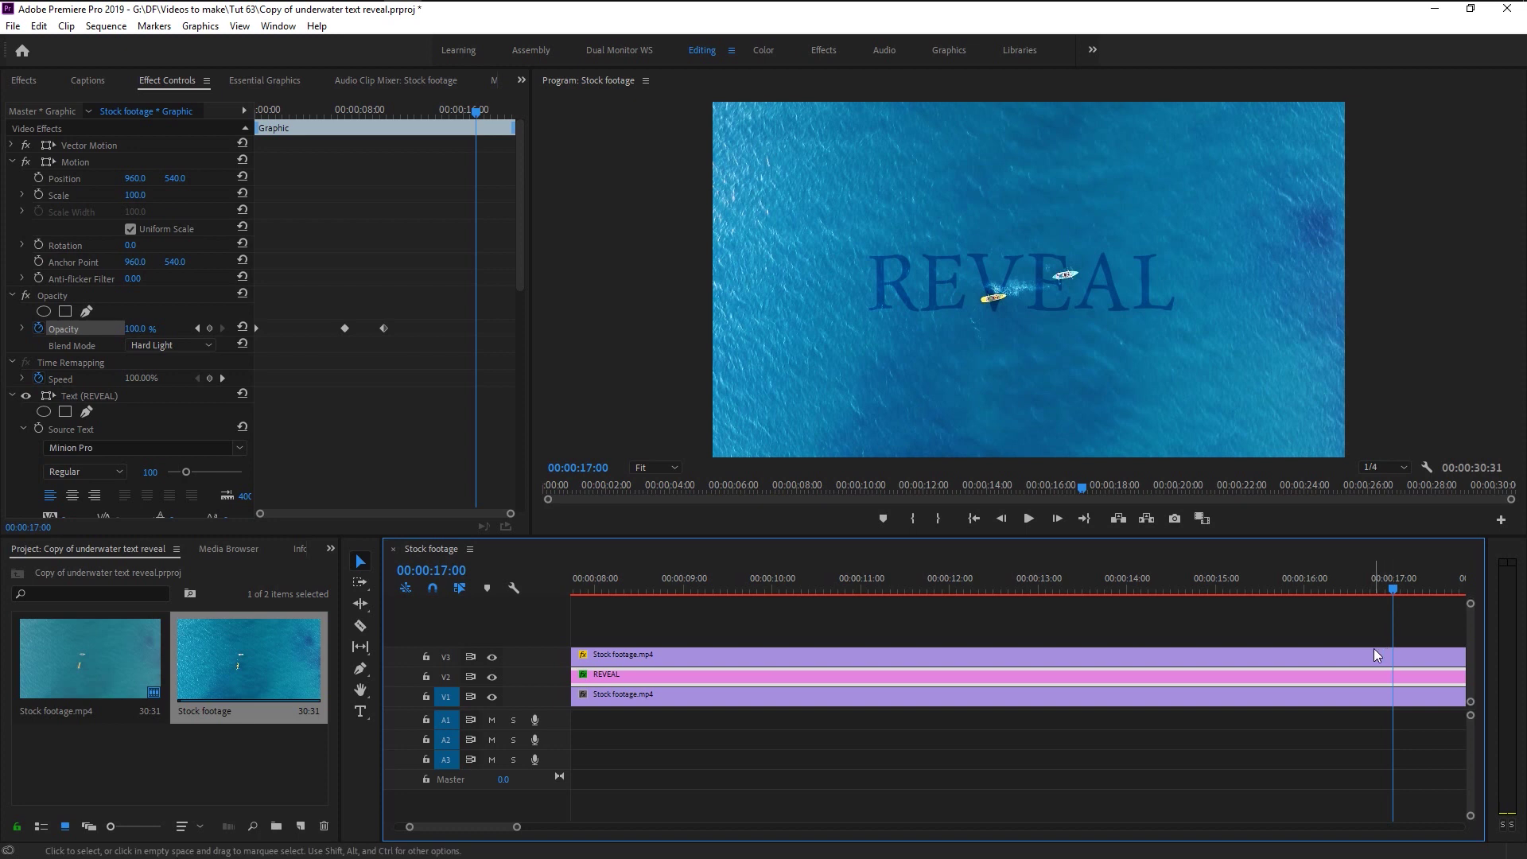
{"action": "left_click", "coordinate": [137, 328]}
{"action": "type", "text": "0"}
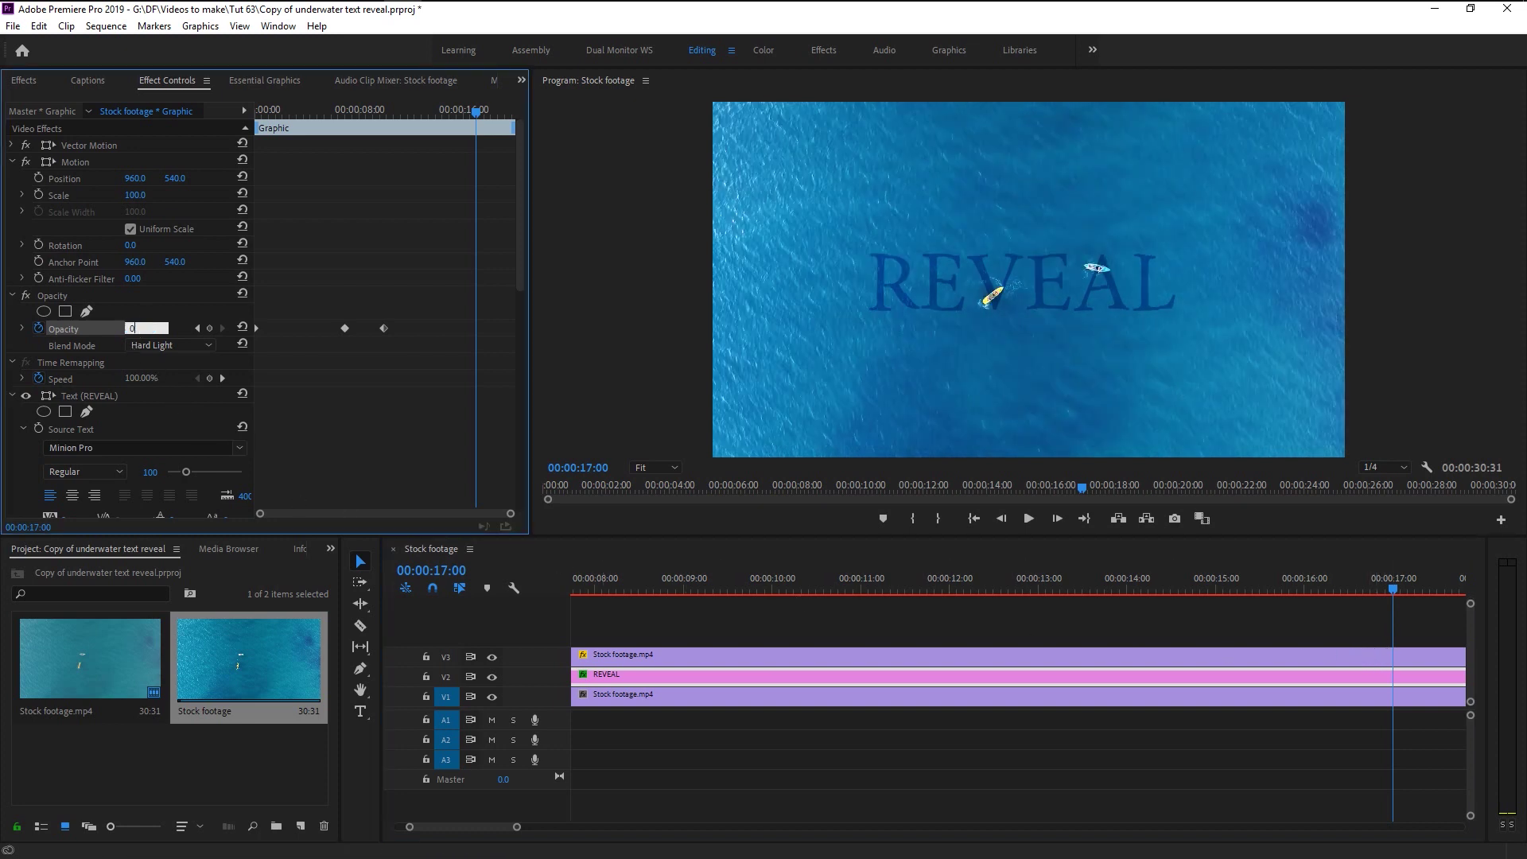
{"action": "key", "text": "Return"}
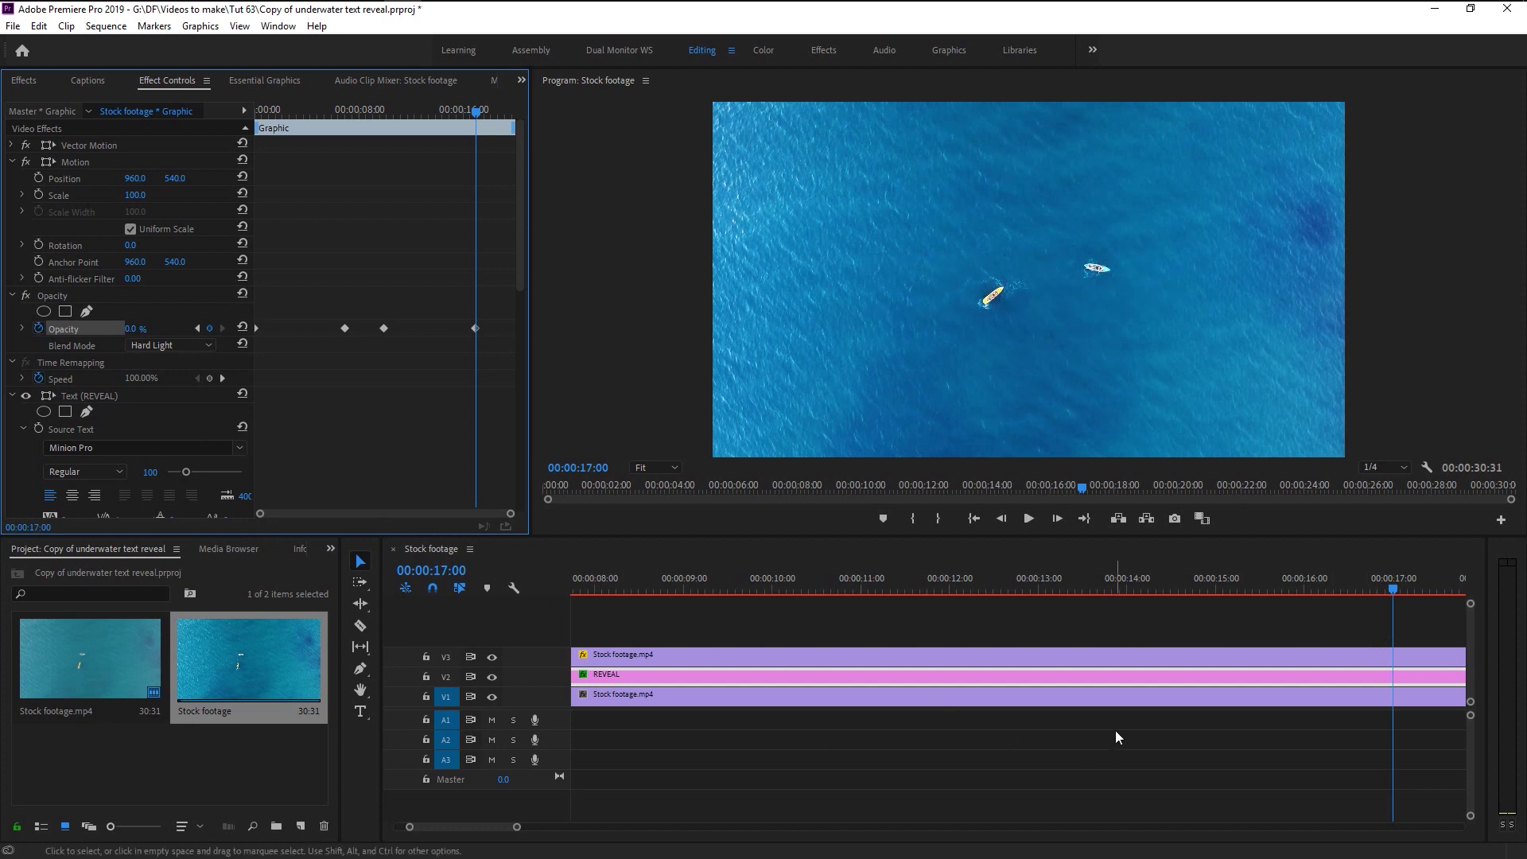
{"action": "left_click", "coordinate": [1114, 733]}
{"action": "key", "text": "minus"}
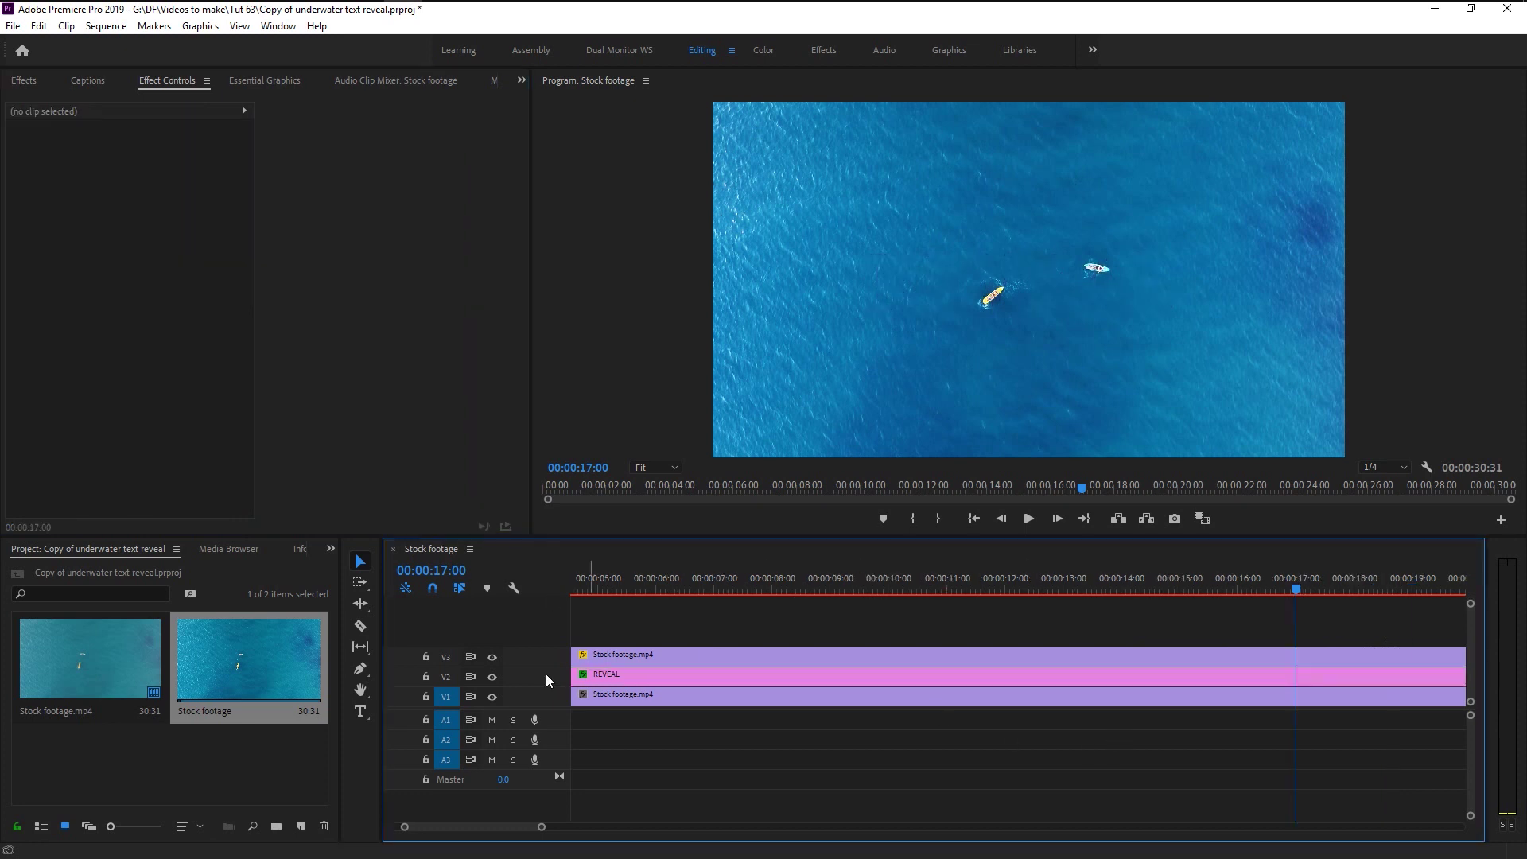
Add 5 video tracks (V4–V8) and 5 audio tracks through the Add Tracks dialog.
{"action": "right_click", "coordinate": [545, 675]}
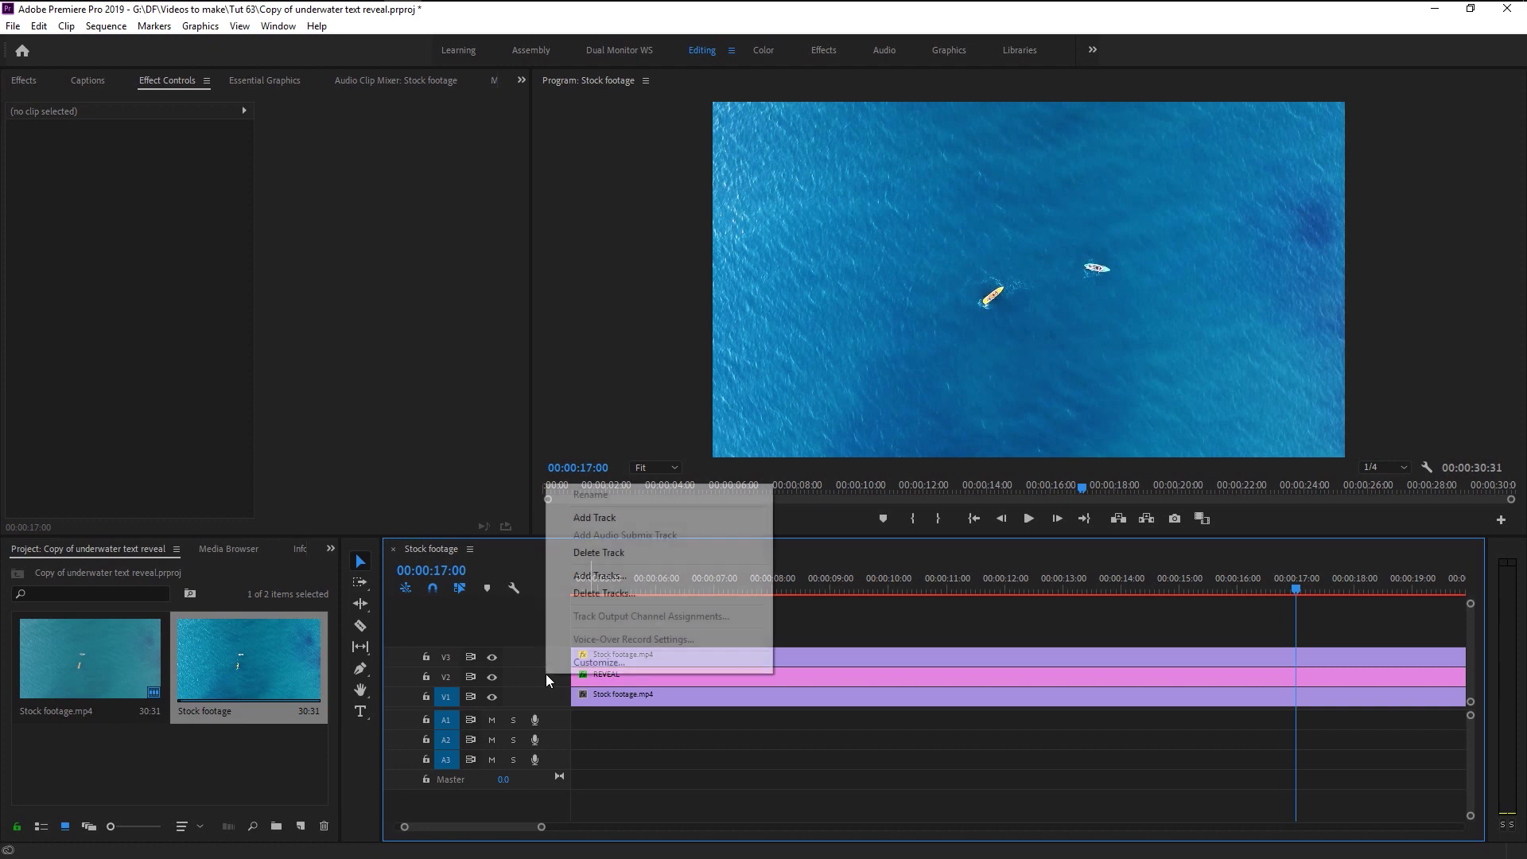
{"action": "left_click", "coordinate": [615, 576]}
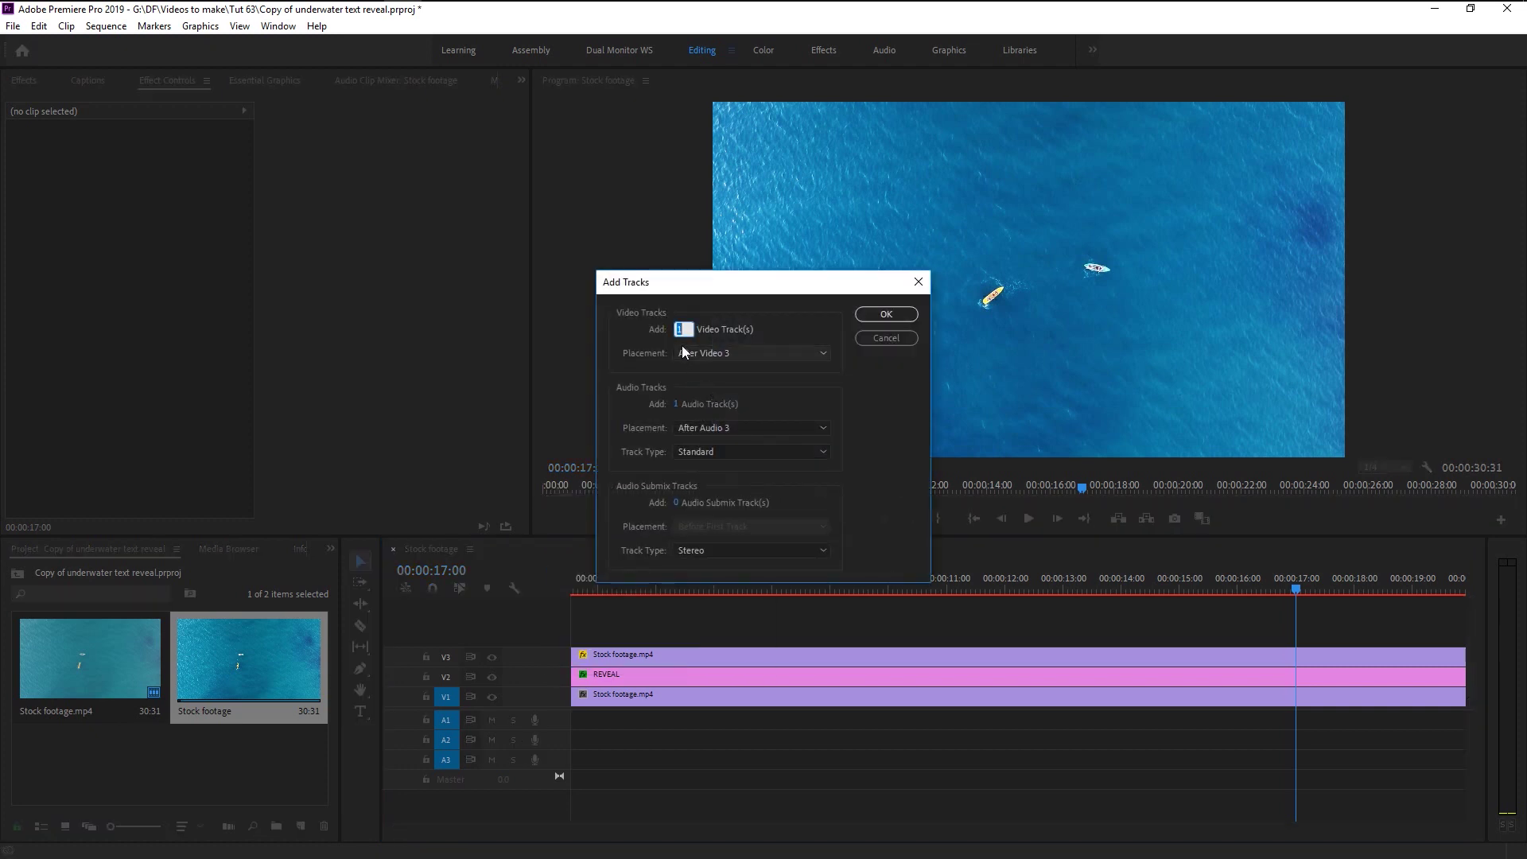
{"action": "type", "text": "5"}
{"action": "left_click", "coordinate": [677, 407]}
{"action": "type", "text": "5"}
{"action": "left_click", "coordinate": [873, 317]}
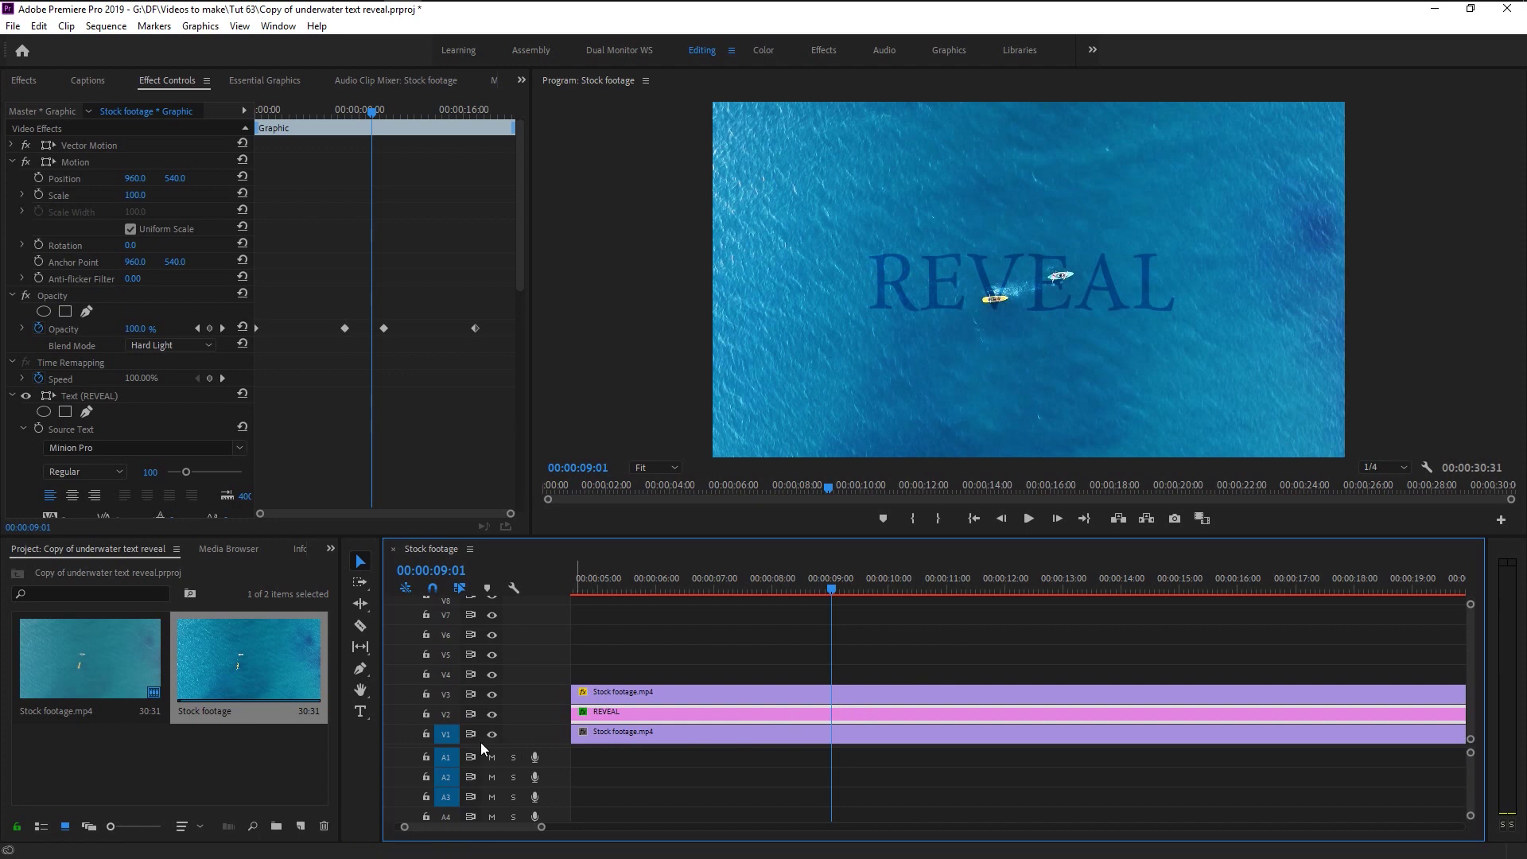
Draw a rectangle over the REVEAL text with the Rectangle tool and fill it pure white.
{"action": "left_click", "coordinate": [362, 670]}
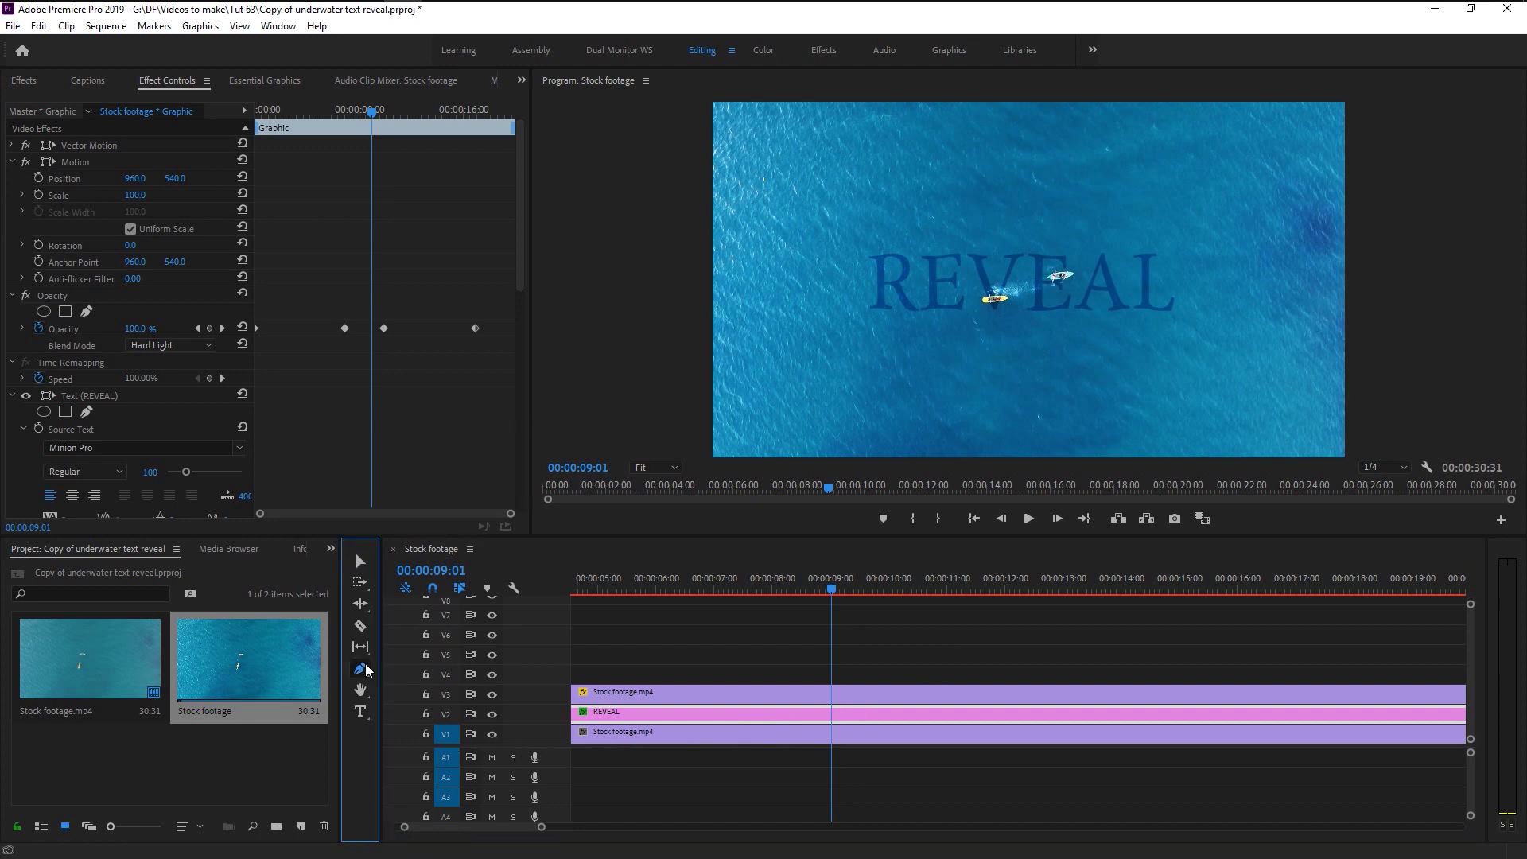
{"action": "left_click", "coordinate": [412, 681]}
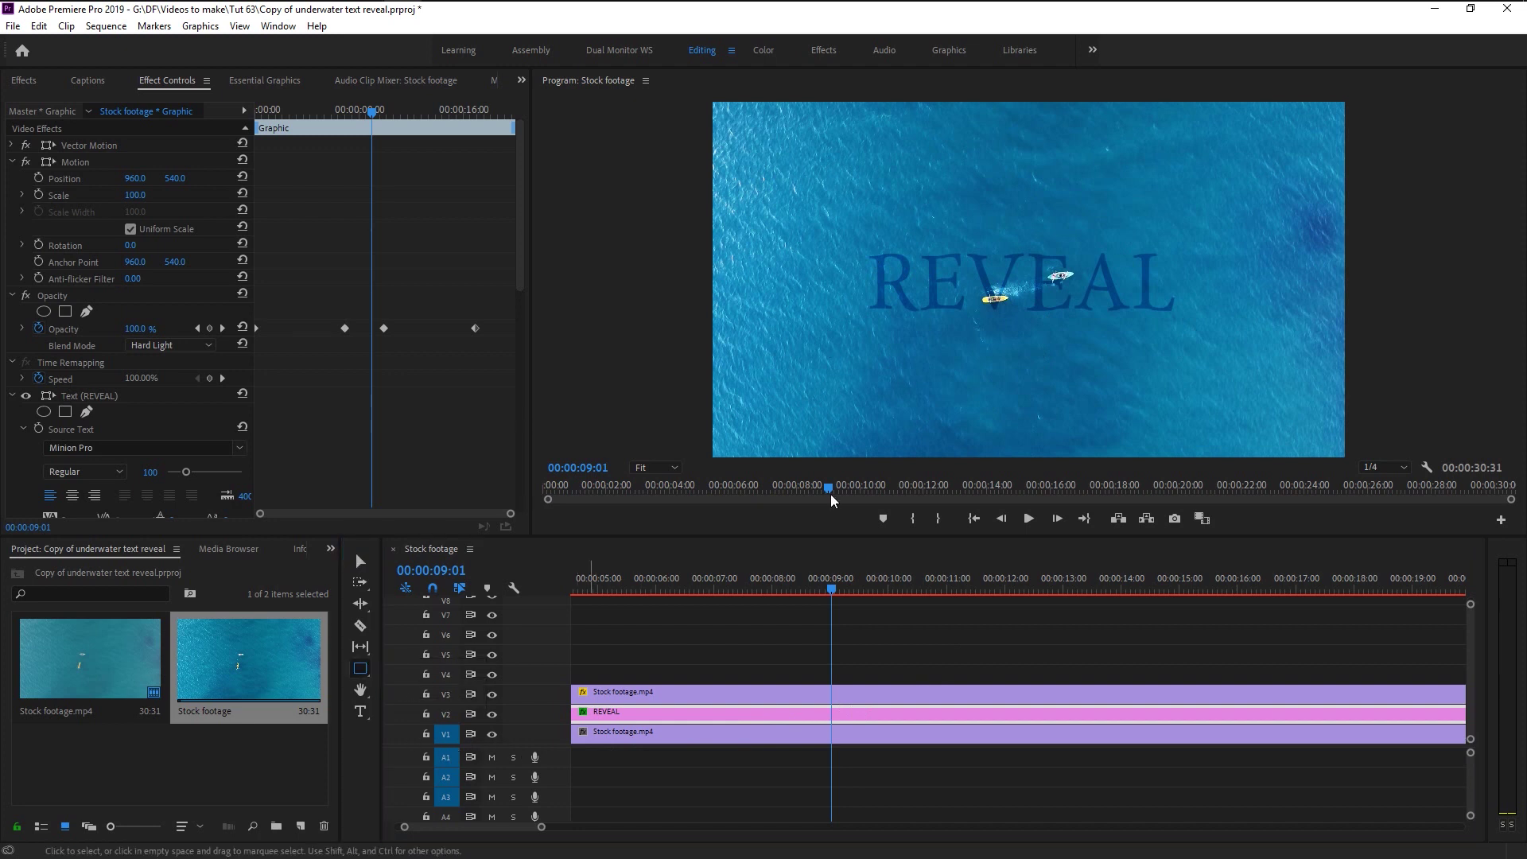
{"action": "left_click", "coordinate": [933, 771]}
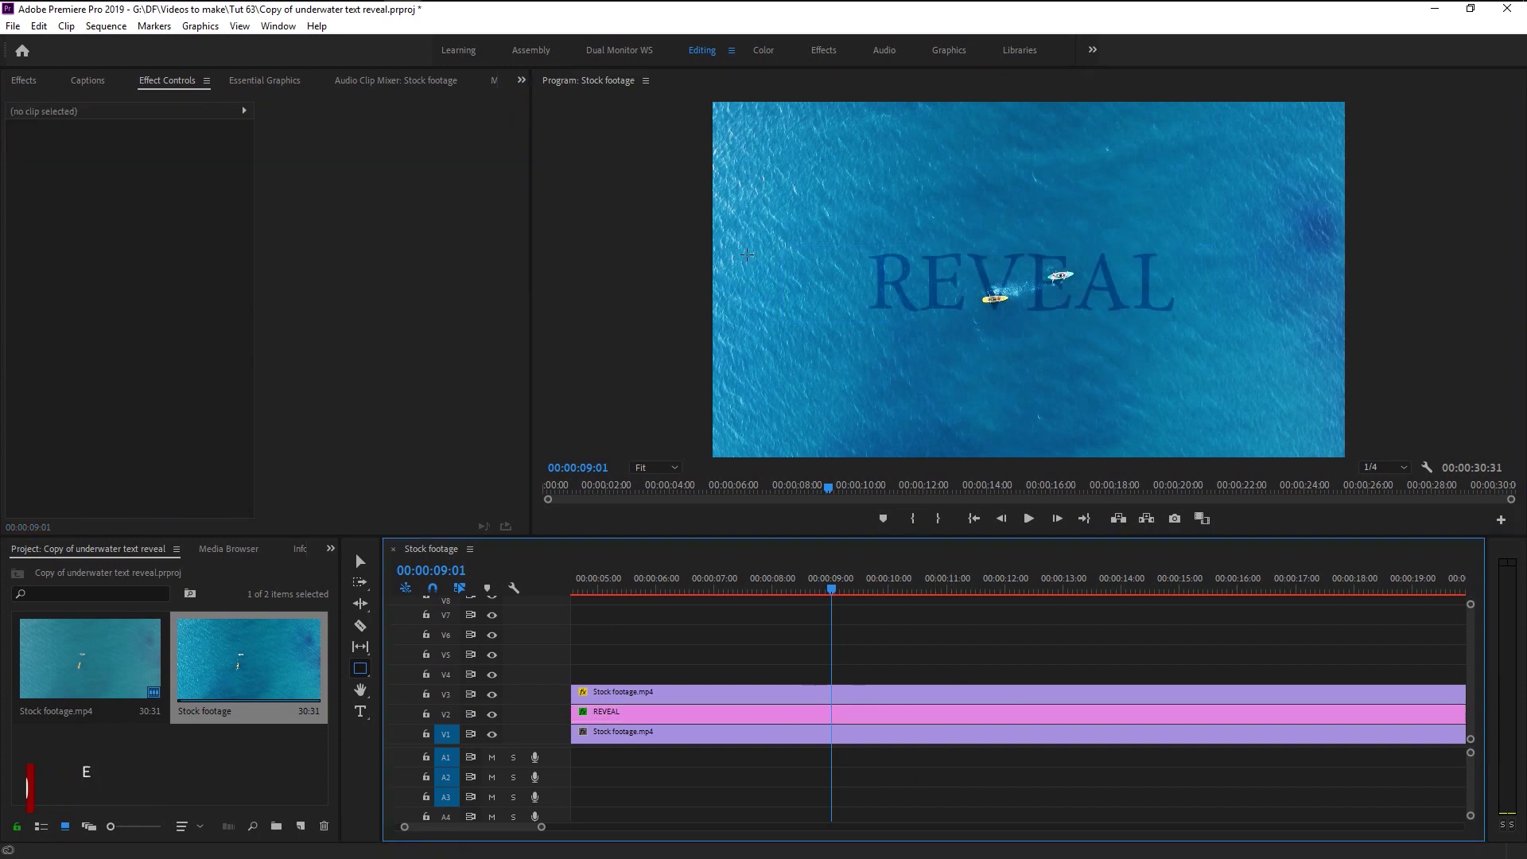
{"action": "left_click_drag", "start_coordinate": [746, 251], "coordinate": [860, 284]}
{"action": "left_click_drag", "start_coordinate": [1109, 314], "coordinate": [1196, 320]}
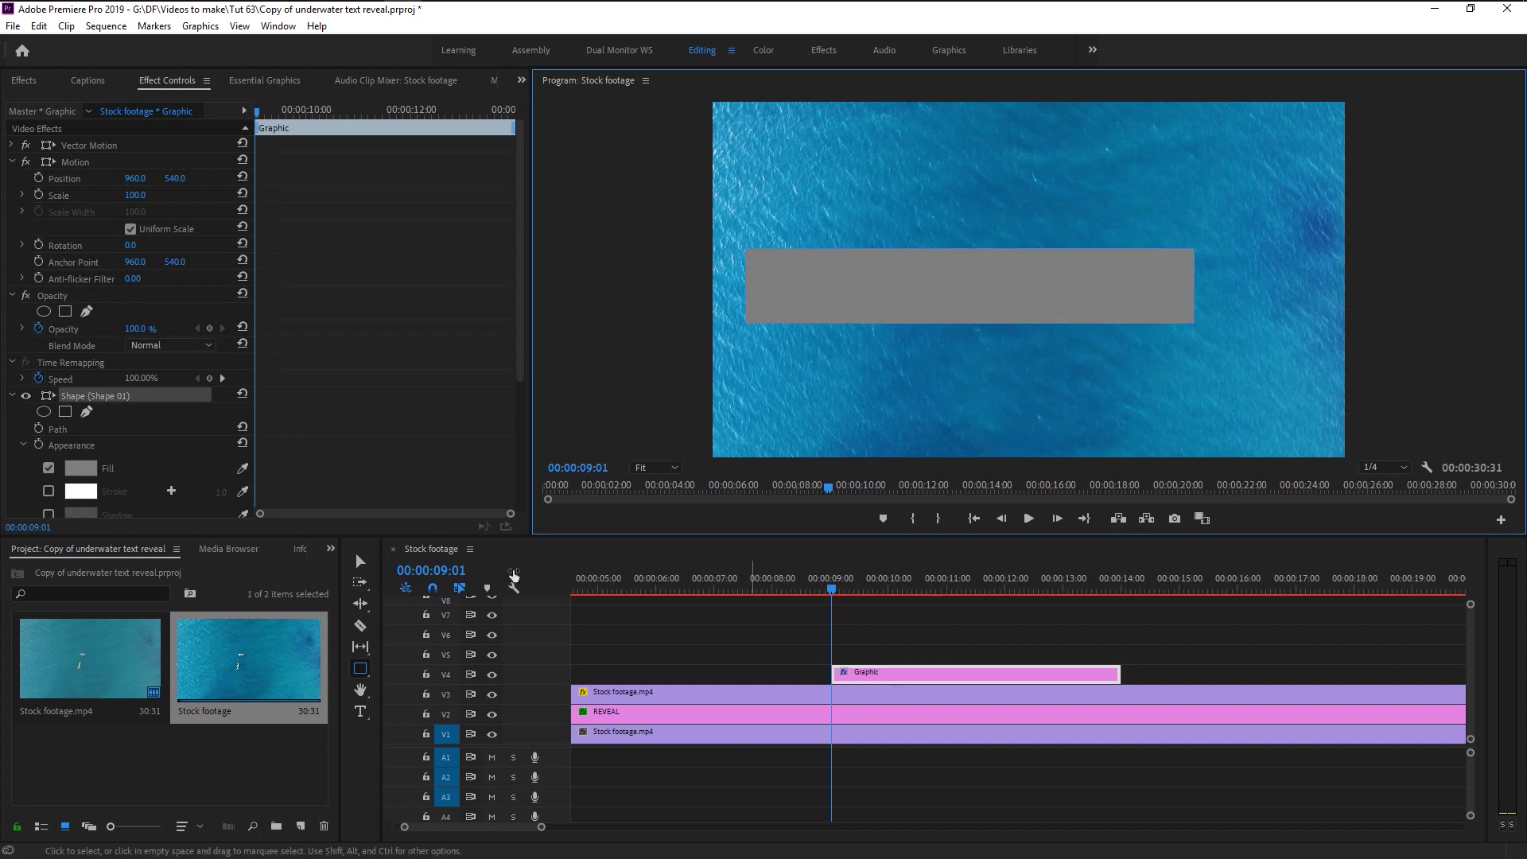
{"action": "left_click", "coordinate": [80, 469]}
{"action": "left_click_drag", "start_coordinate": [632, 479], "coordinate": [550, 666]}
{"action": "left_click", "coordinate": [939, 352]}
Stretch the V4 Graphic clip from the sequence start to REVEAL's end, then check the text beneath.
{"action": "scroll", "coordinate": [905, 643], "scroll_direction": "down", "scroll_amount": 2}
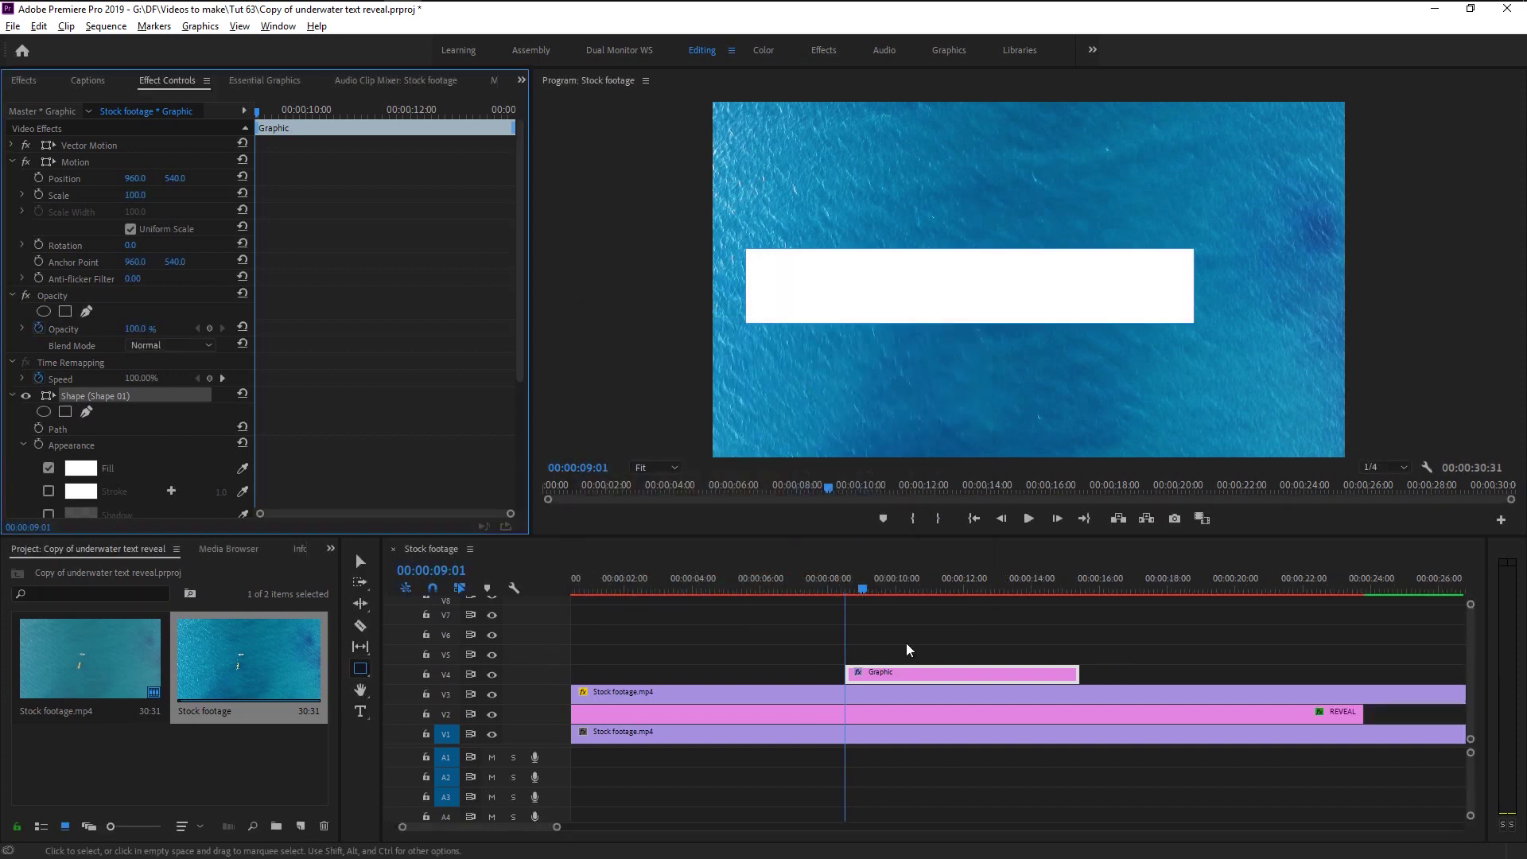
{"action": "left_click_drag", "start_coordinate": [852, 675], "coordinate": [558, 676]}
{"action": "left_click_drag", "start_coordinate": [985, 675], "coordinate": [1173, 677]}
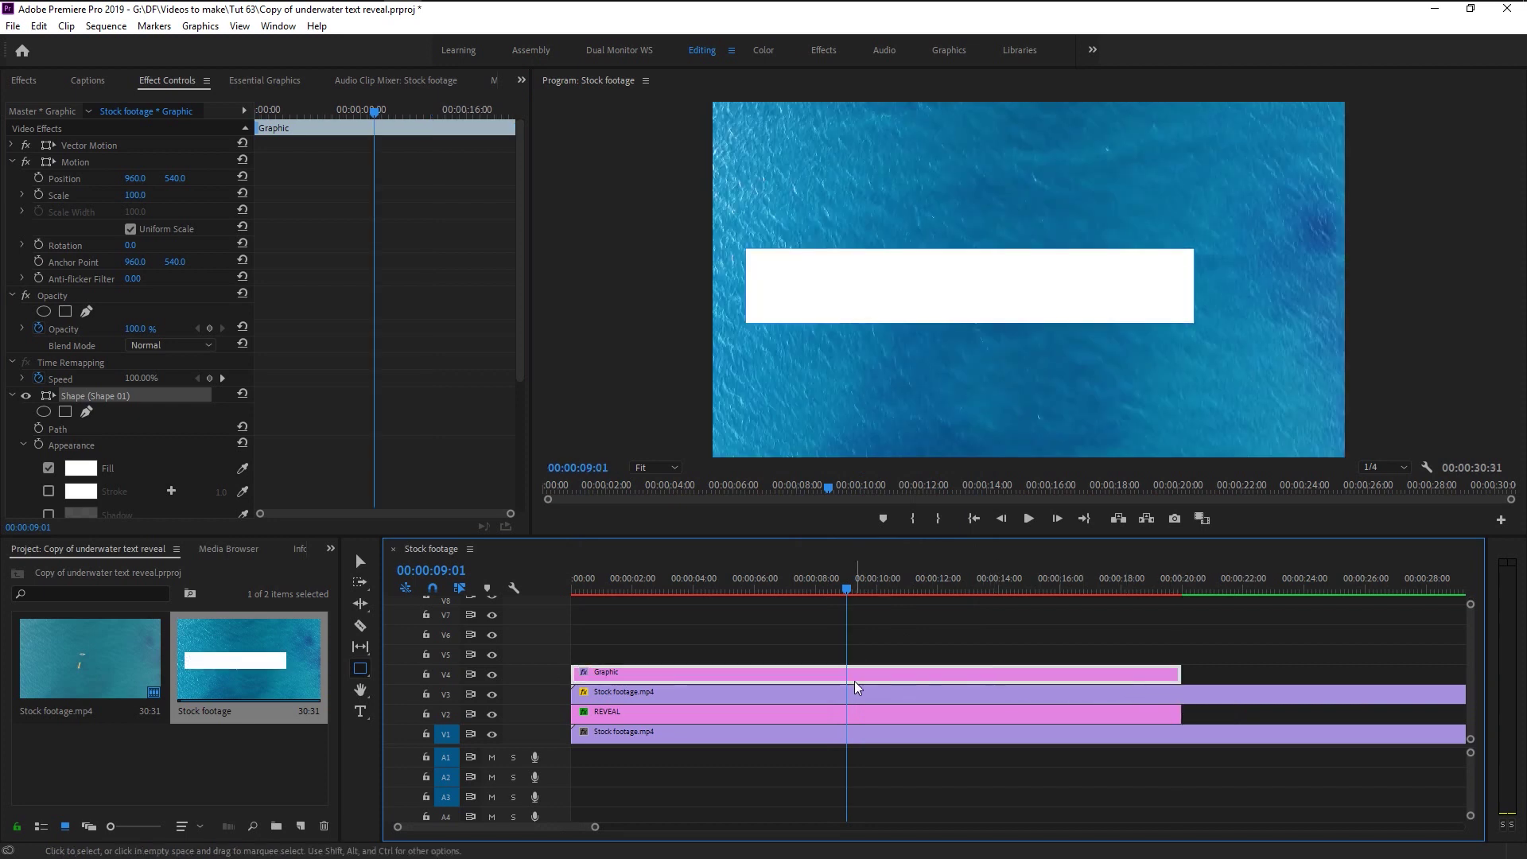
{"action": "left_click", "coordinate": [739, 717]}
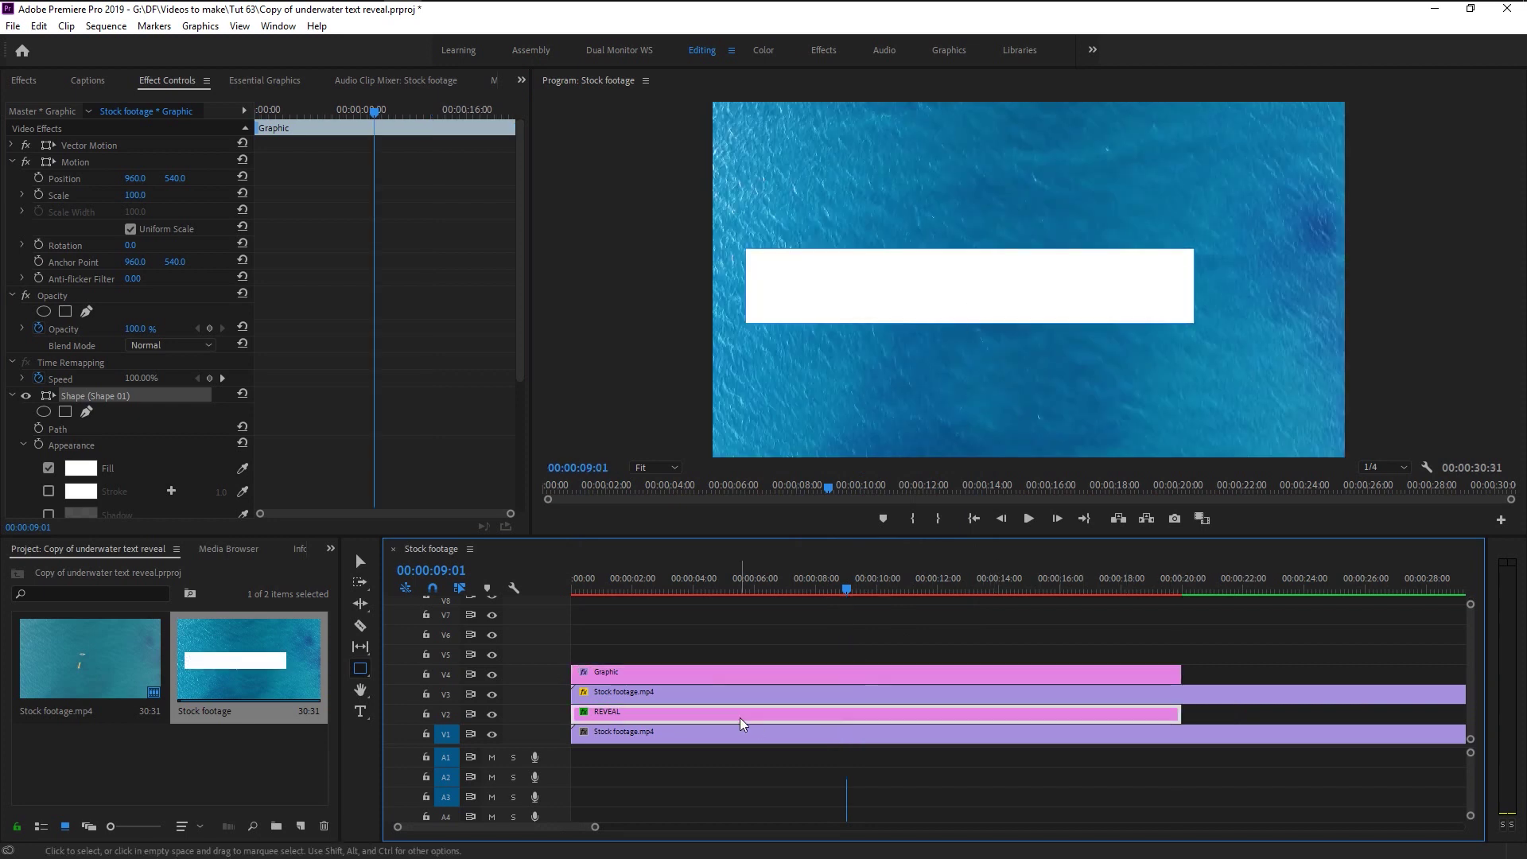
{"action": "left_click", "coordinate": [666, 678]}
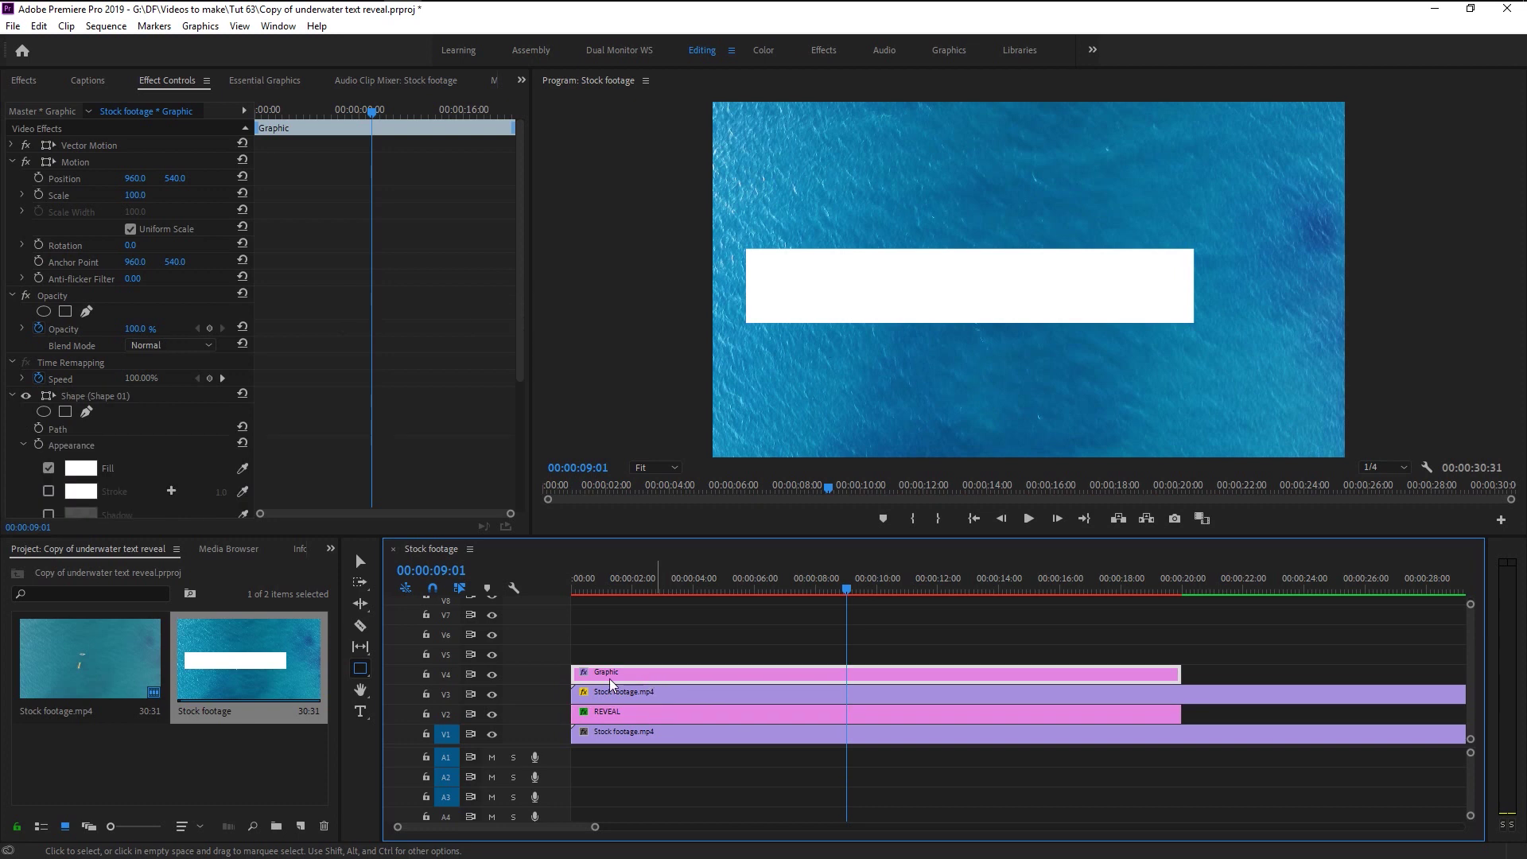
{"action": "left_click", "coordinate": [498, 675]}
{"action": "left_click", "coordinate": [498, 675]}
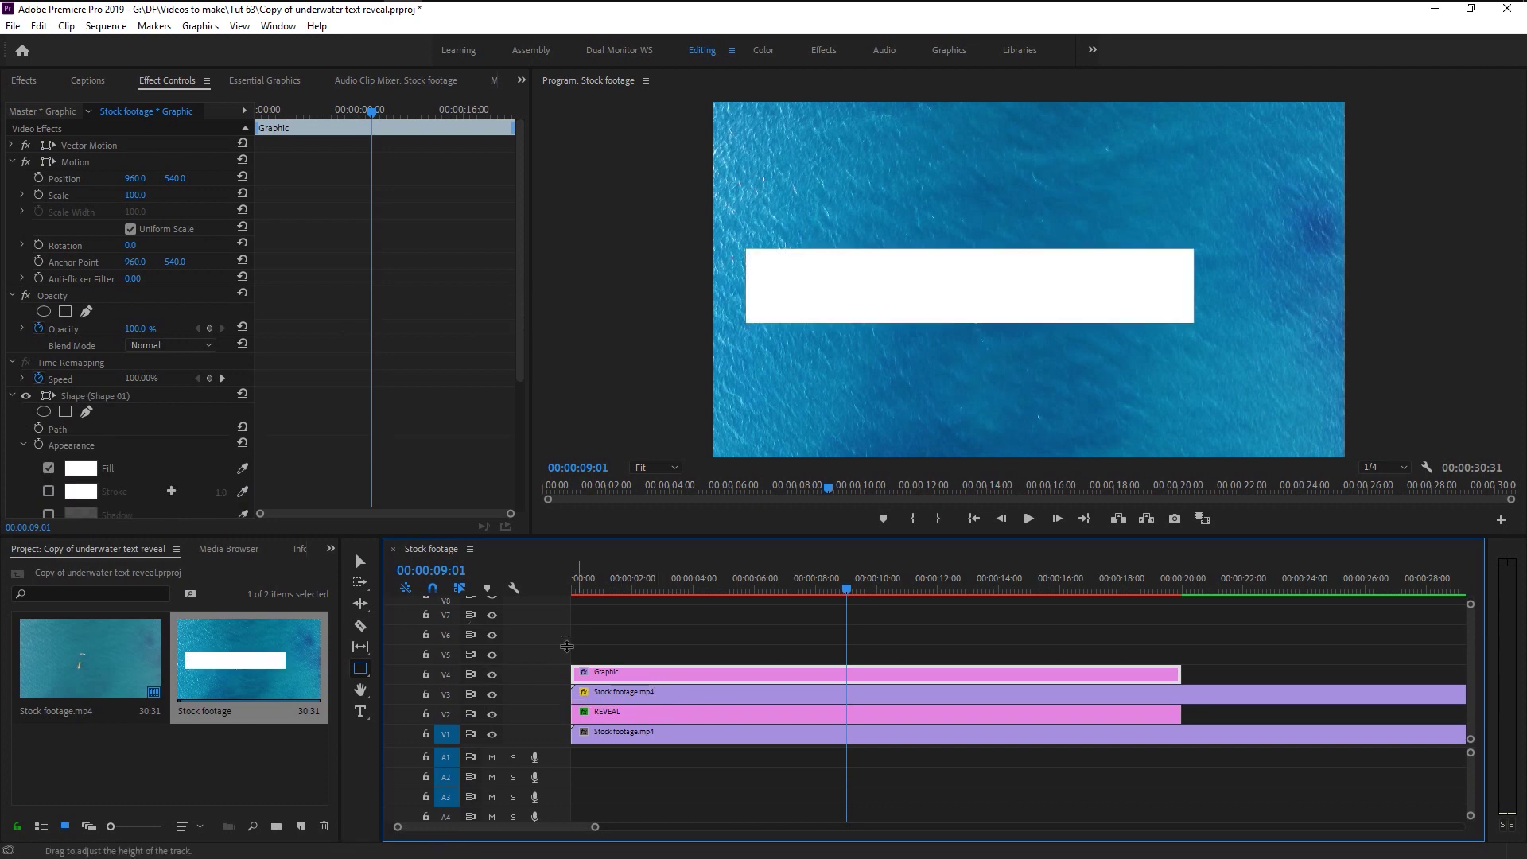
Search the Effects panel for 'TRACK MATTE' and apply Track Matte Key to the REVEAL clip.
{"action": "left_click", "coordinate": [31, 84]}
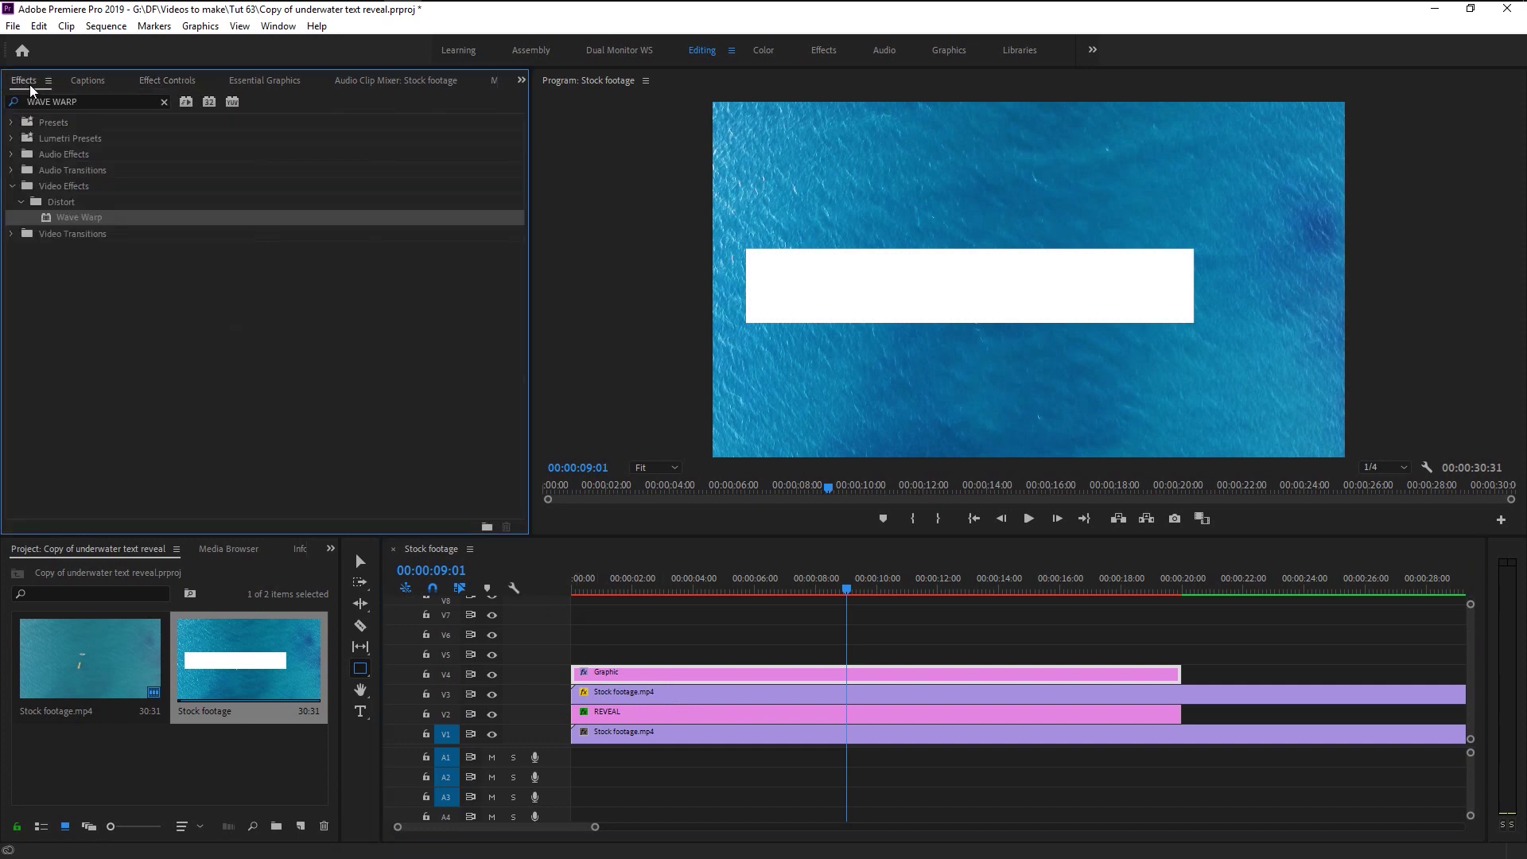
{"action": "left_click", "coordinate": [164, 102]}
{"action": "type", "text": "TRACK MATTE"}
{"action": "left_click_drag", "start_coordinate": [104, 213], "coordinate": [759, 718]}
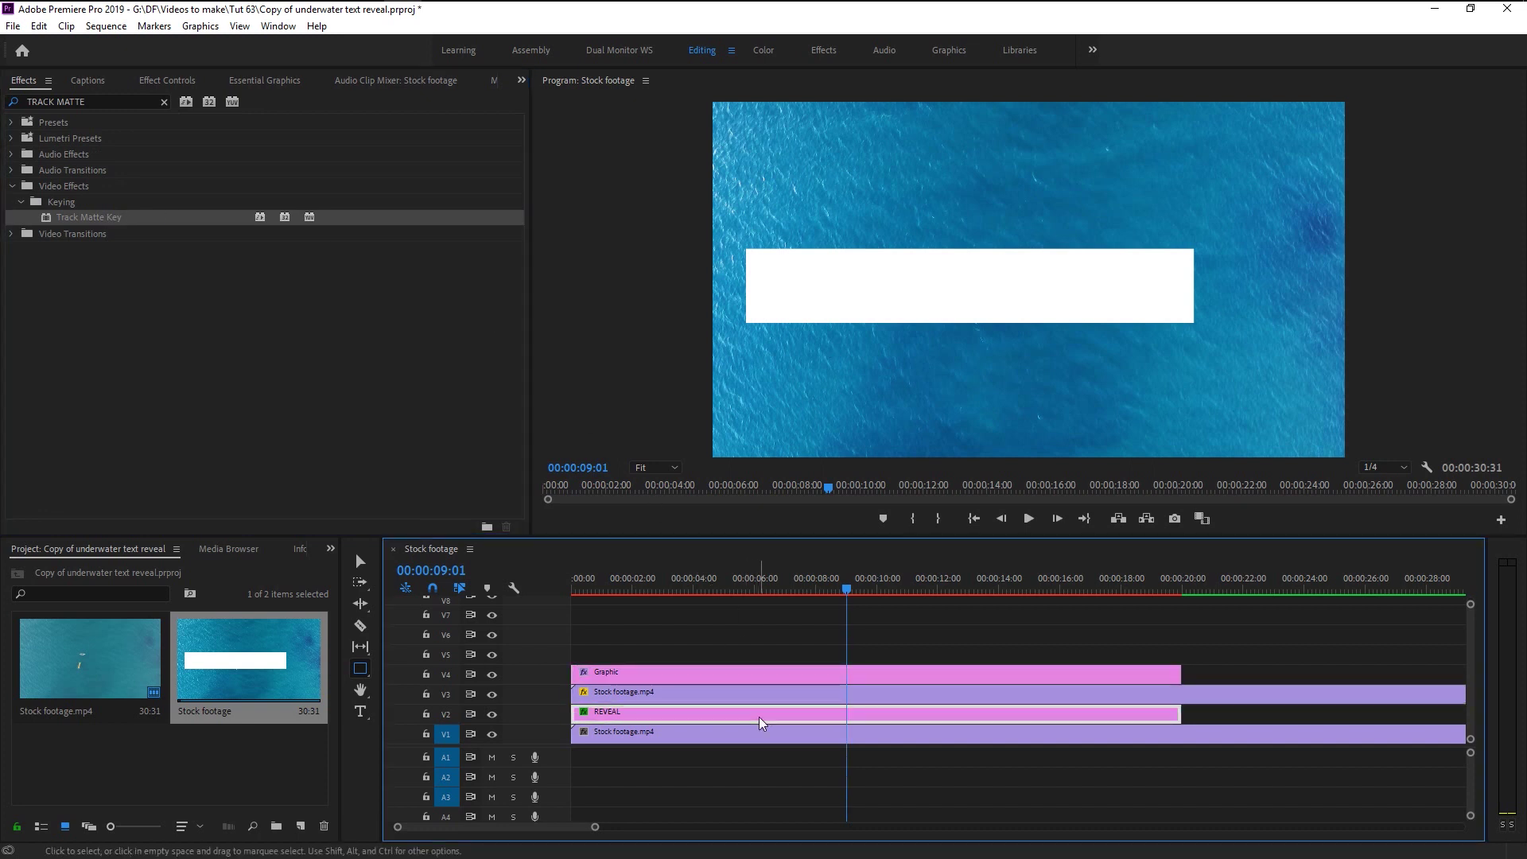
Set the Track Matte Key to Composite Using Matte Luma with Video 4 as the matte.
{"action": "left_click", "coordinate": [163, 79]}
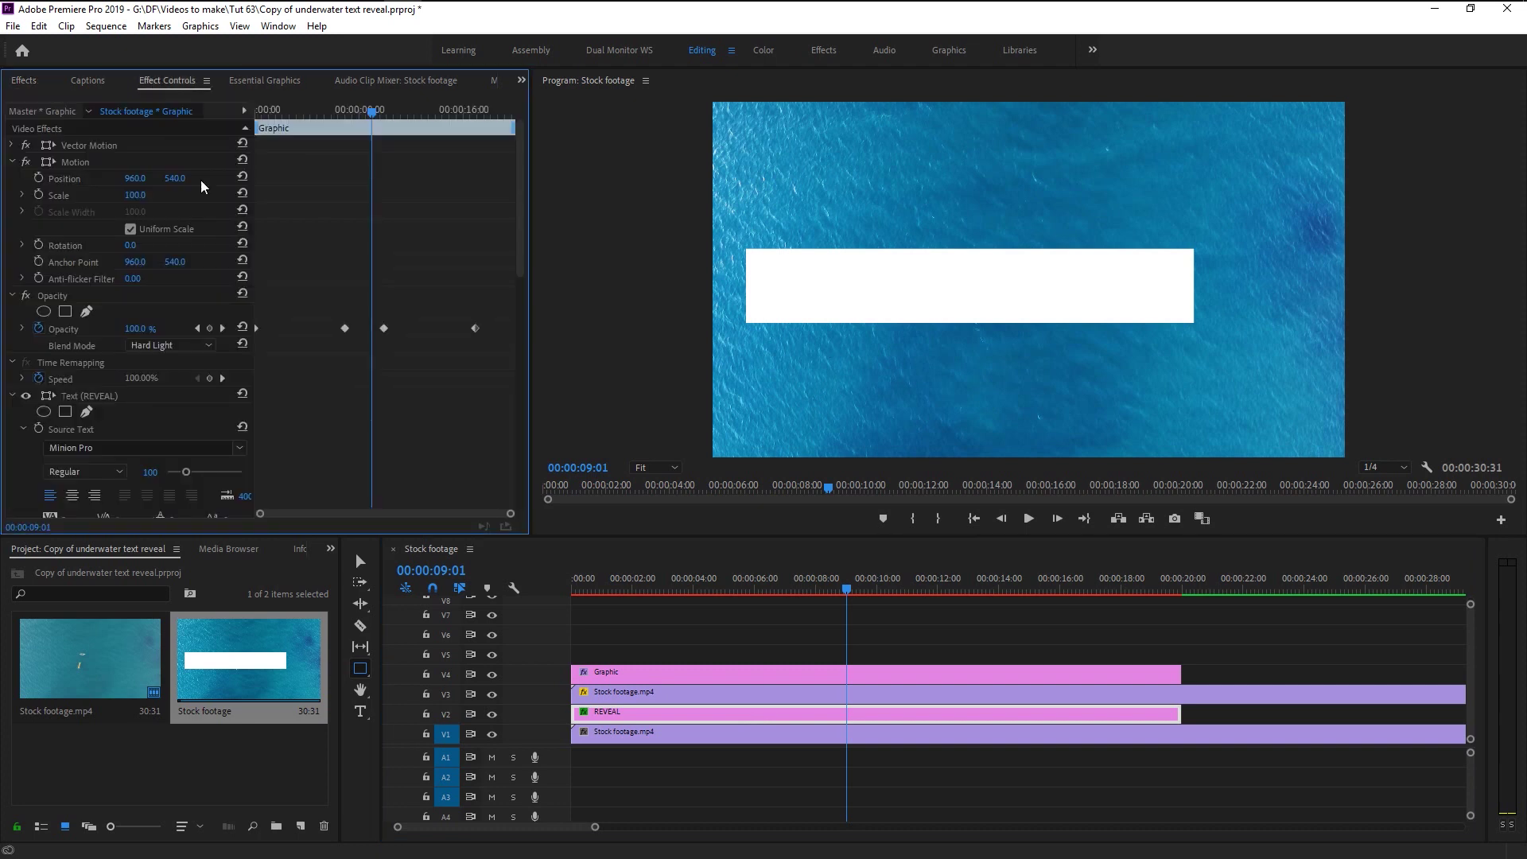
{"action": "scroll", "coordinate": [312, 358], "scroll_direction": "down", "scroll_amount": 10}
{"action": "scroll", "coordinate": [312, 367], "scroll_direction": "down", "scroll_amount": 2}
{"action": "left_click", "coordinate": [95, 428]}
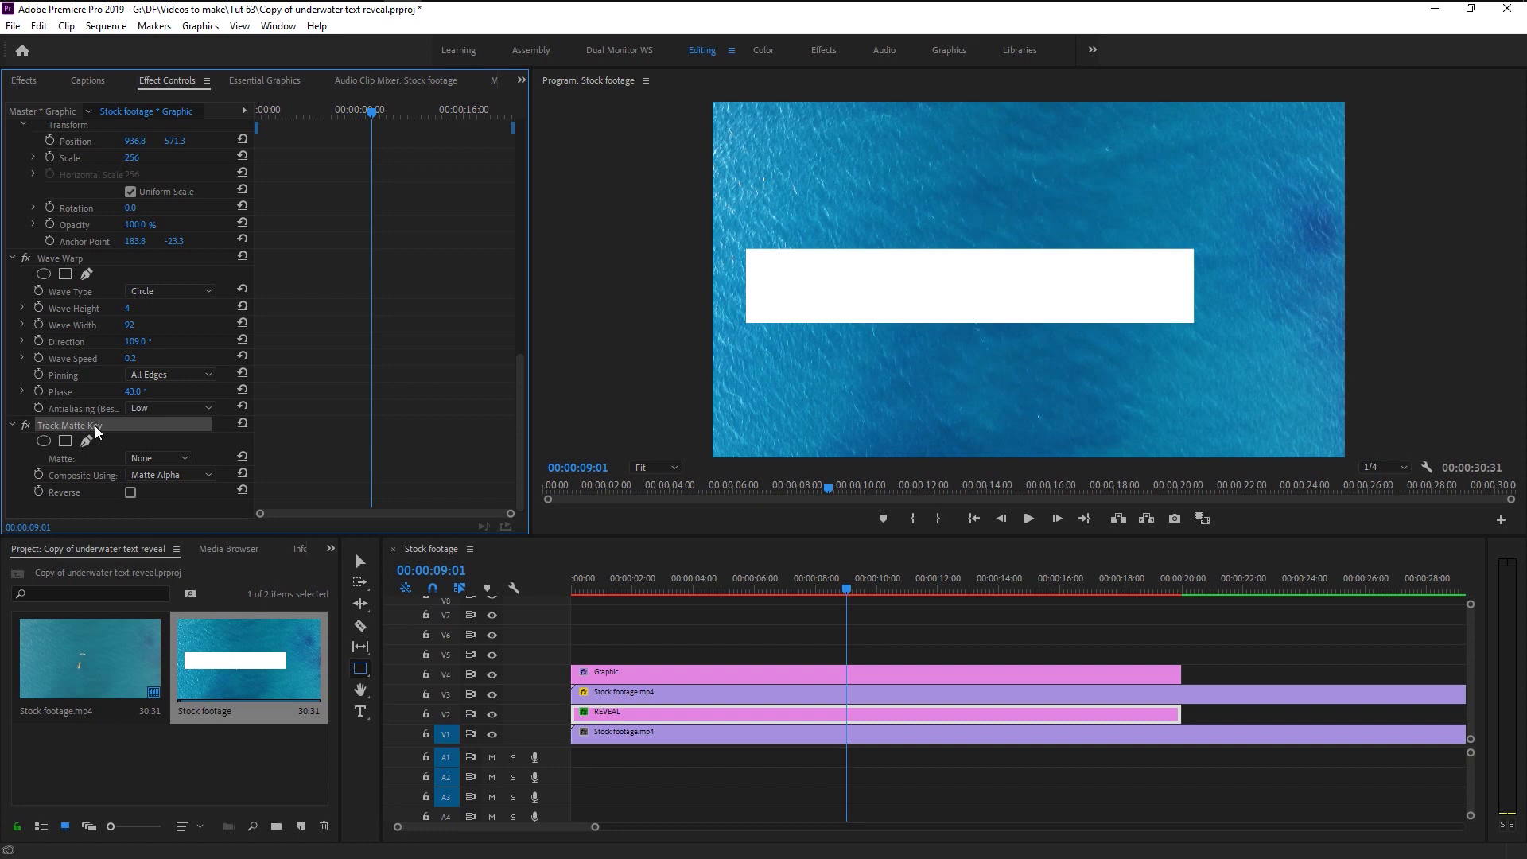
{"action": "left_click", "coordinate": [136, 477]}
{"action": "left_click", "coordinate": [162, 508]}
{"action": "left_click", "coordinate": [160, 459]}
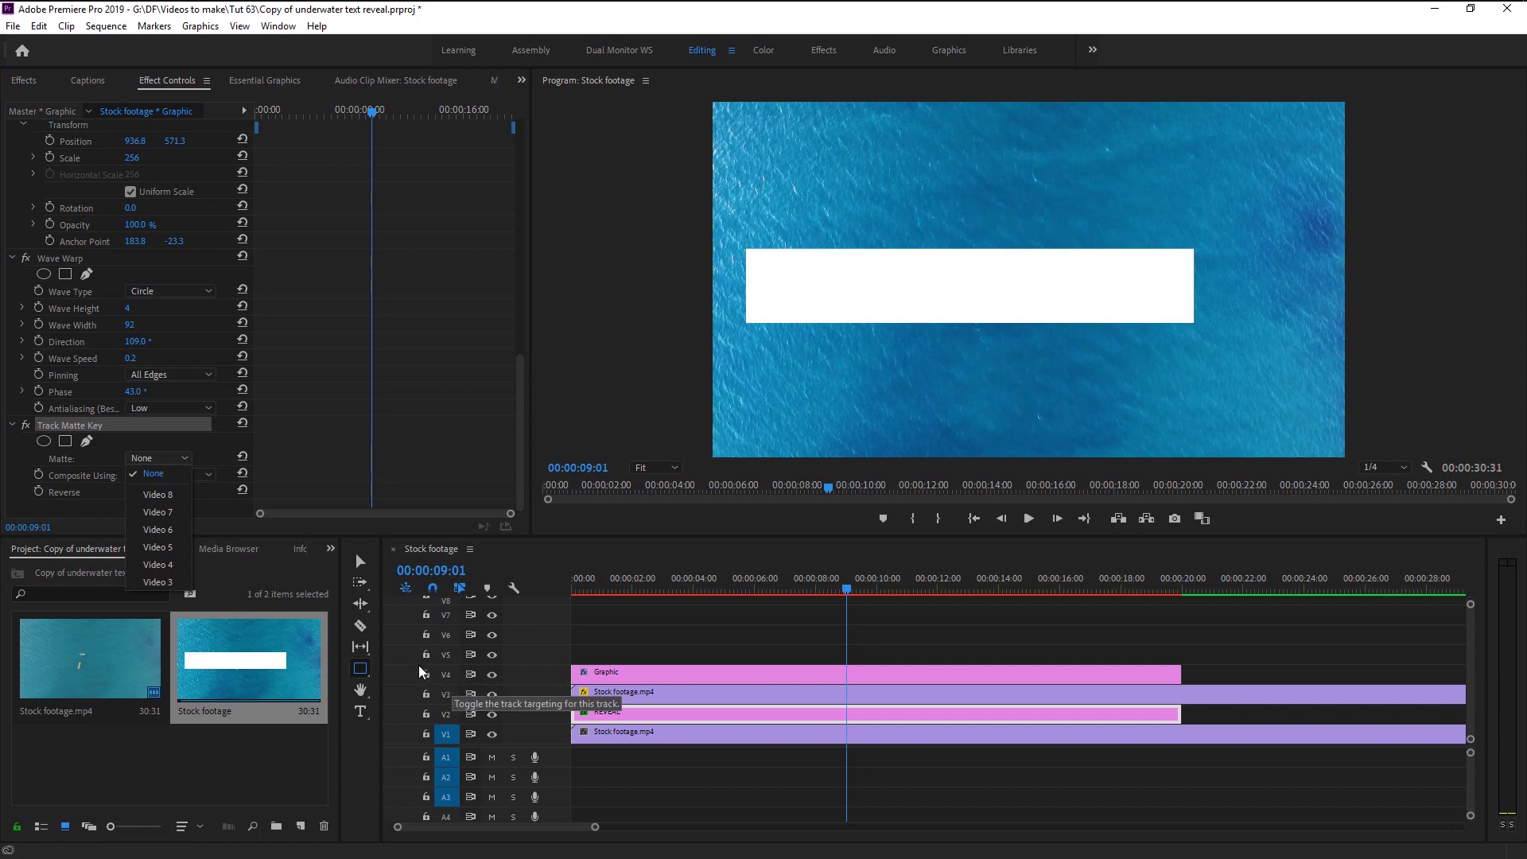
{"action": "left_click", "coordinate": [159, 565]}
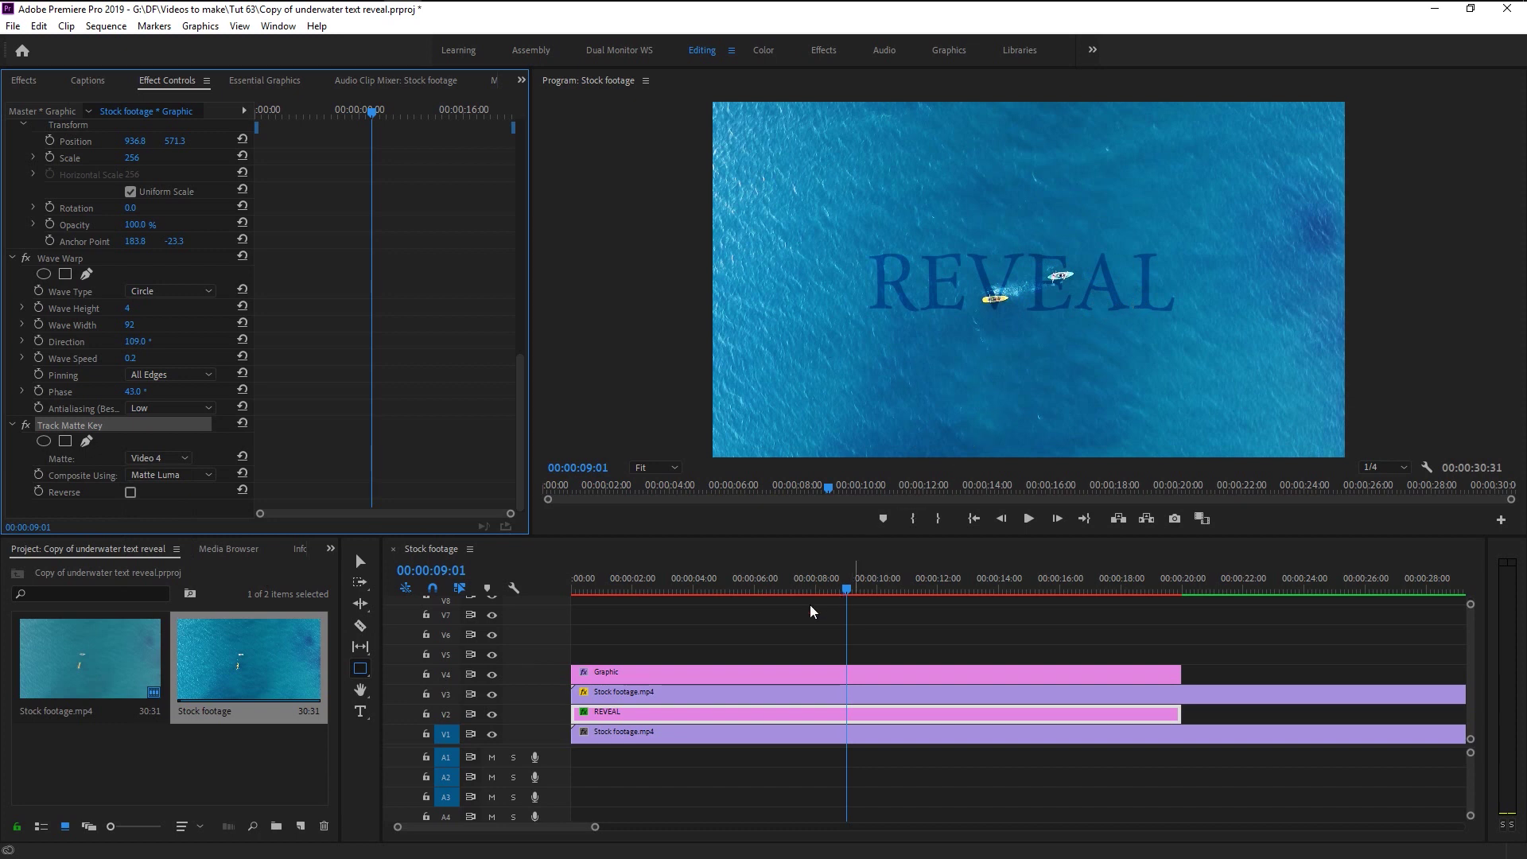
Slide the V4 rectangle left so the L of REVEAL is hidden.
{"action": "left_click", "coordinate": [684, 674]}
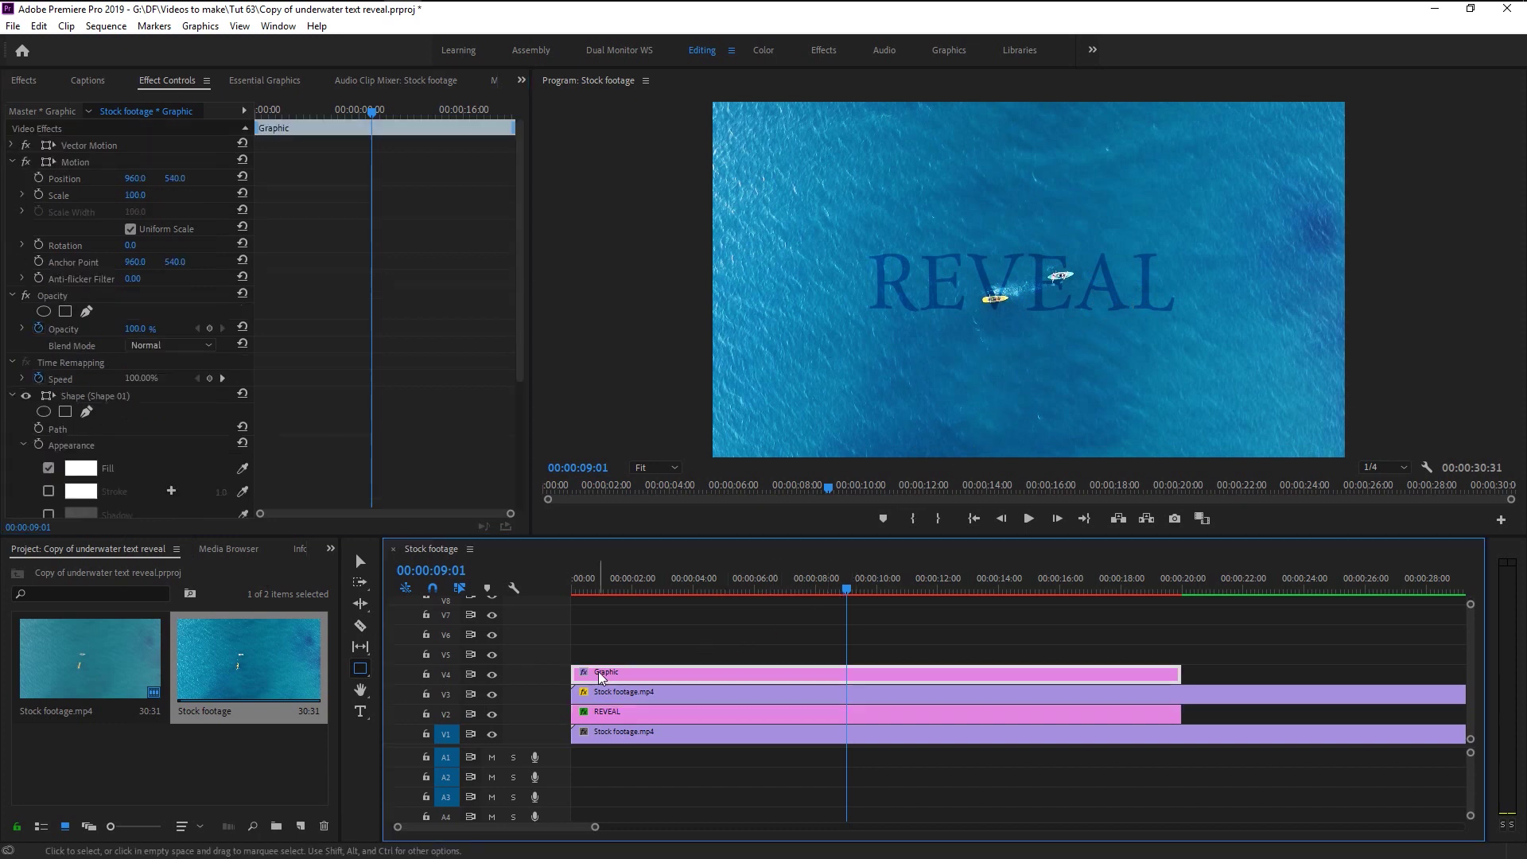
{"action": "scroll", "coordinate": [316, 398], "scroll_direction": "down", "scroll_amount": 6}
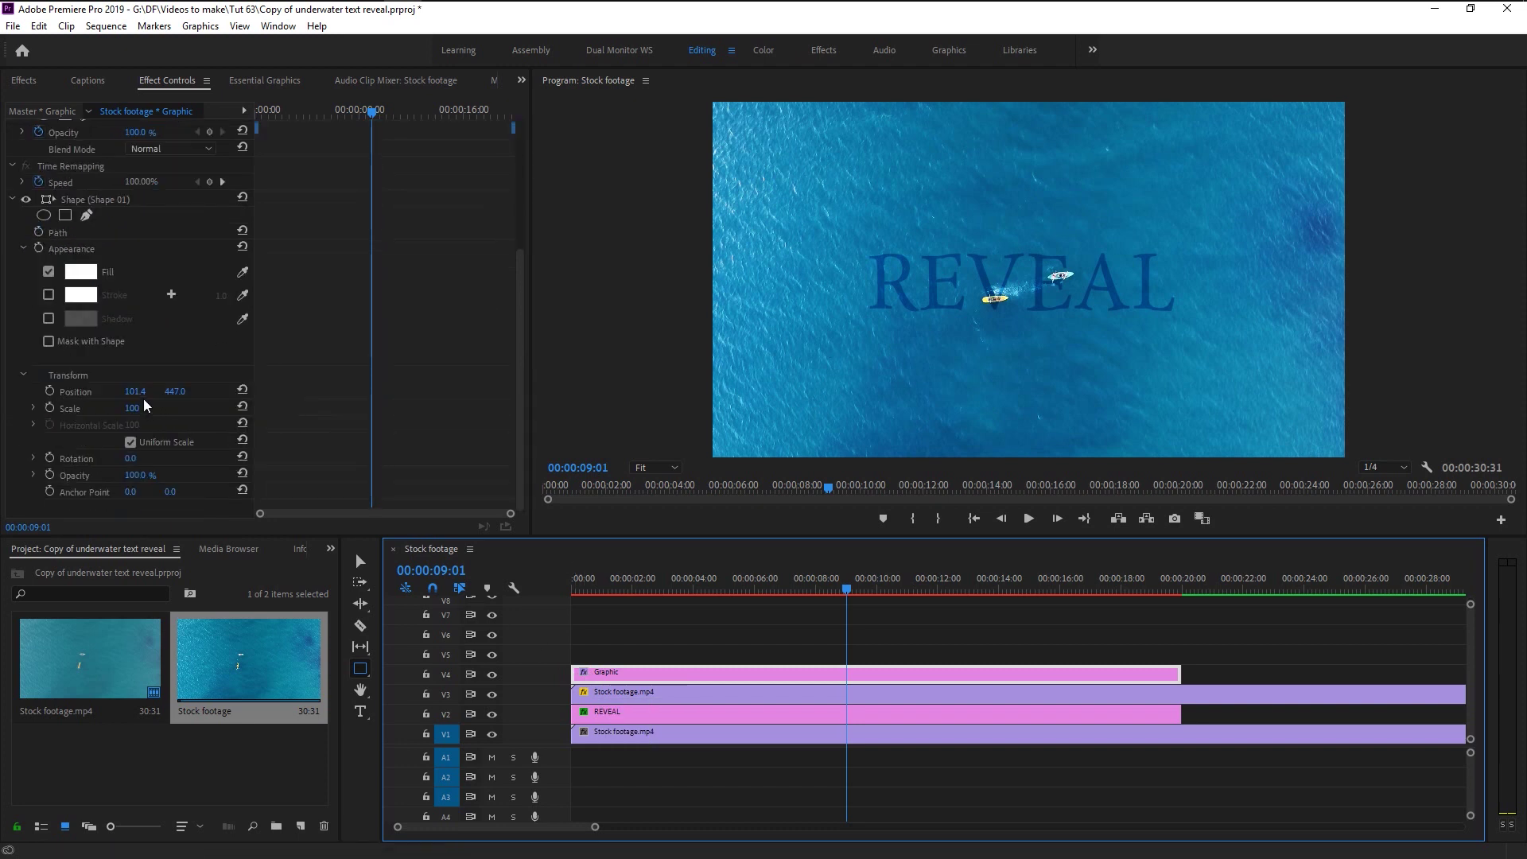
{"action": "left_click_drag", "start_coordinate": [142, 400], "coordinate": [40, 400]}
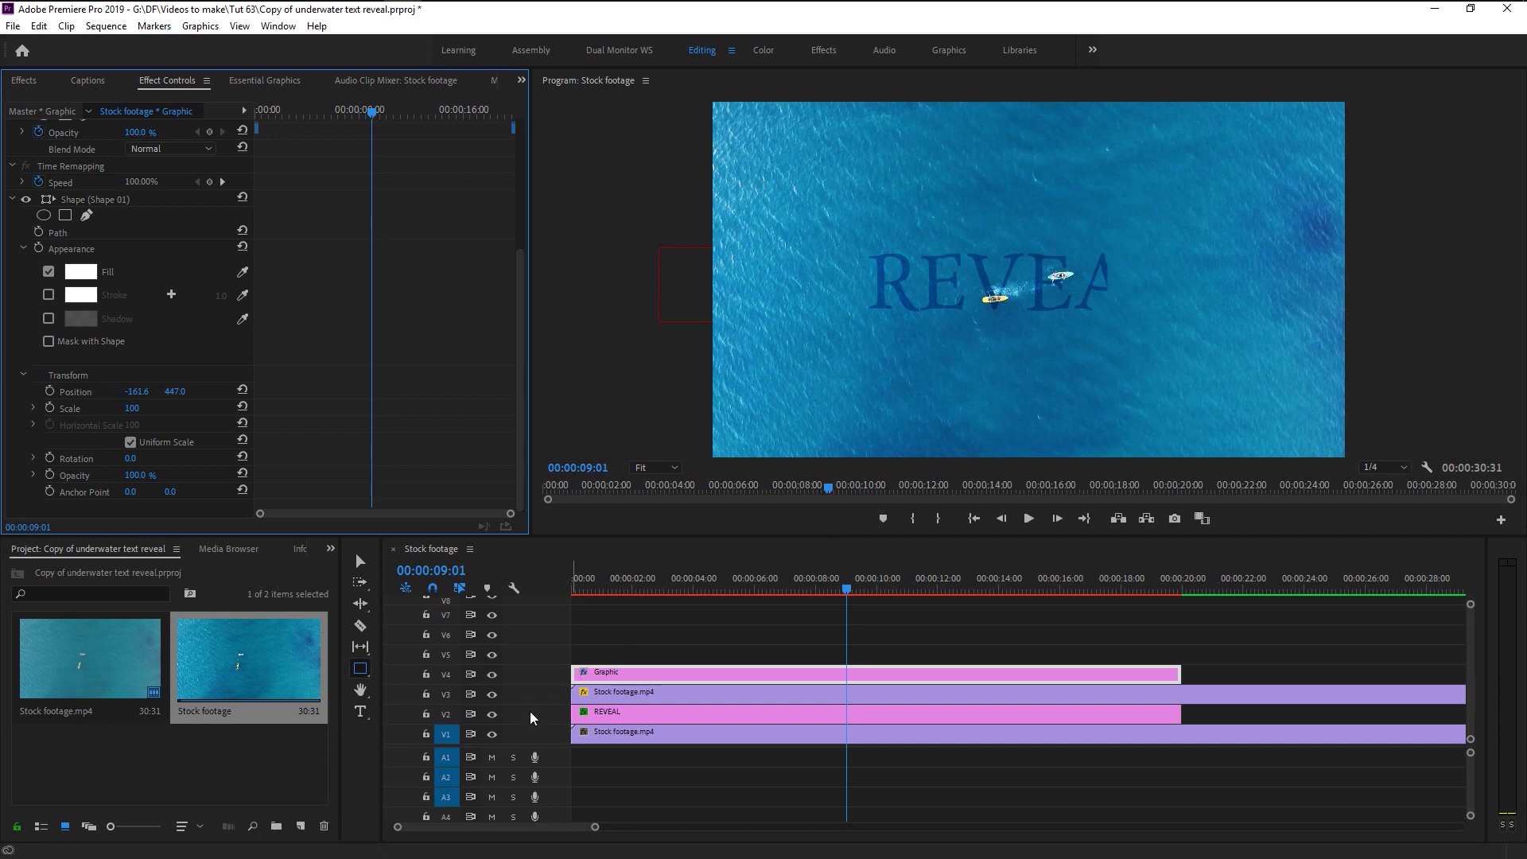
{"action": "left_click", "coordinate": [491, 714]}
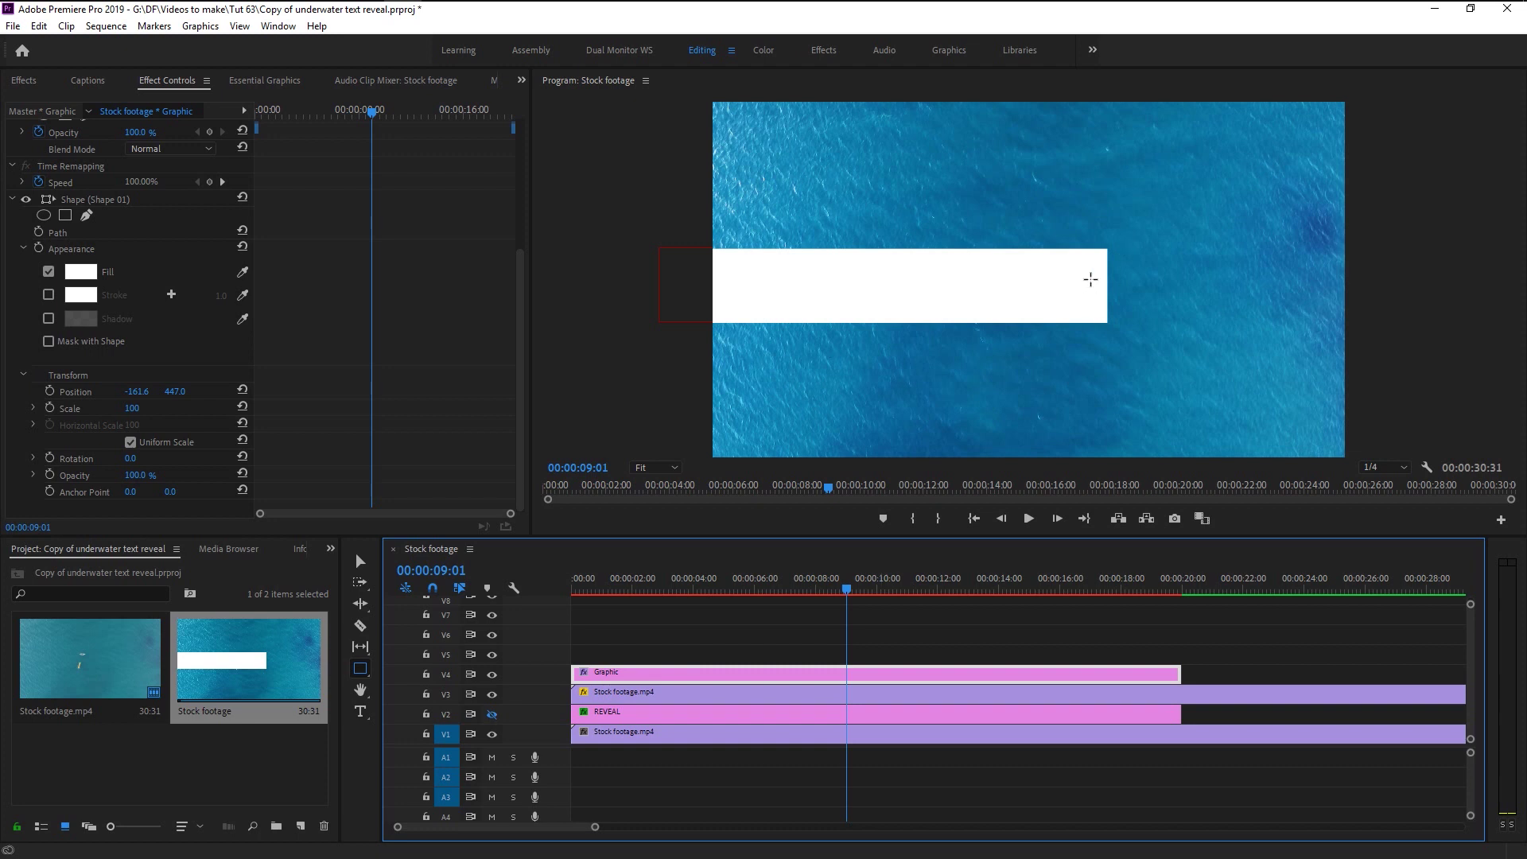
{"action": "left_click", "coordinate": [490, 715]}
Set the rectangle's Position X to -591.6, then -784.6, then about -890.6 until REVEAL disappears.
{"action": "left_click_drag", "start_coordinate": [137, 391], "coordinate": [203, 402]}
{"action": "left_click", "coordinate": [136, 391]}
{"action": "type", "text": "-591.6"}
{"action": "key", "text": "Return"}
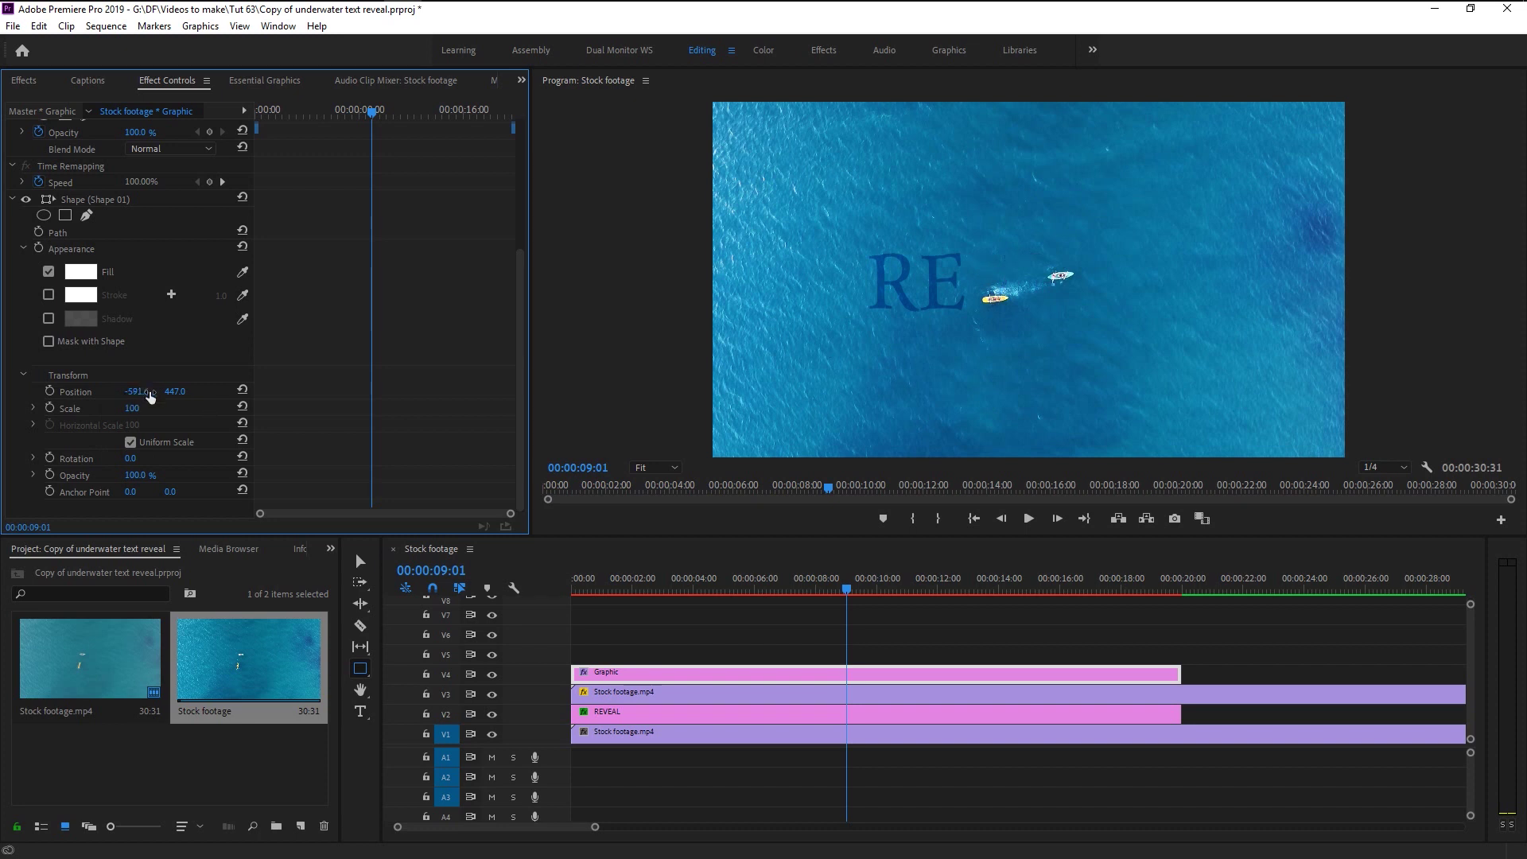
{"action": "left_click_drag", "start_coordinate": [165, 397], "coordinate": [157, 398]}
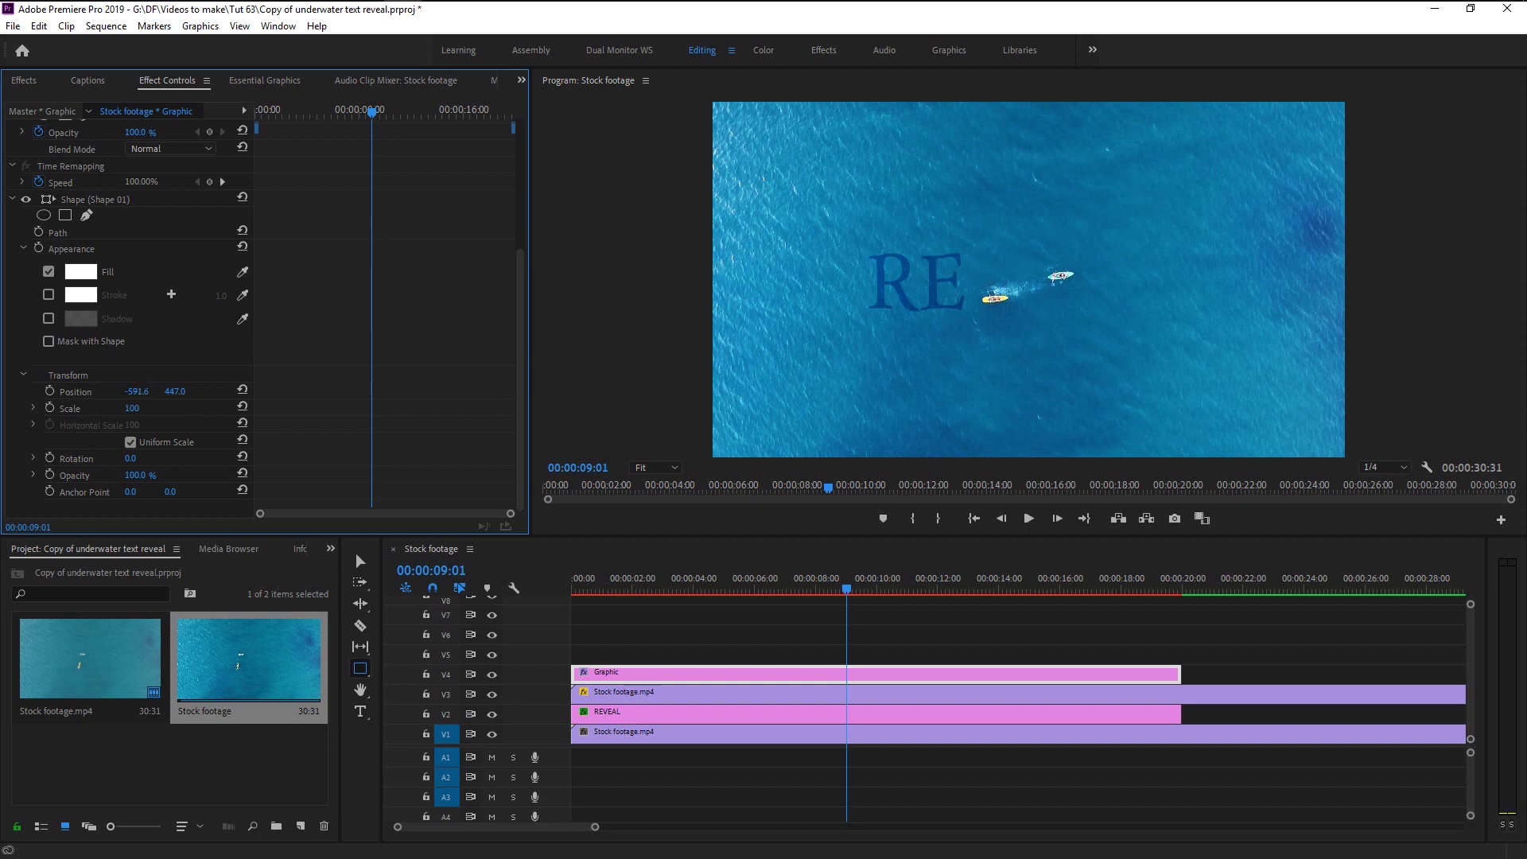
{"action": "left_click", "coordinate": [157, 395]}
{"action": "type", "text": "-784.6"}
{"action": "key", "text": "Return"}
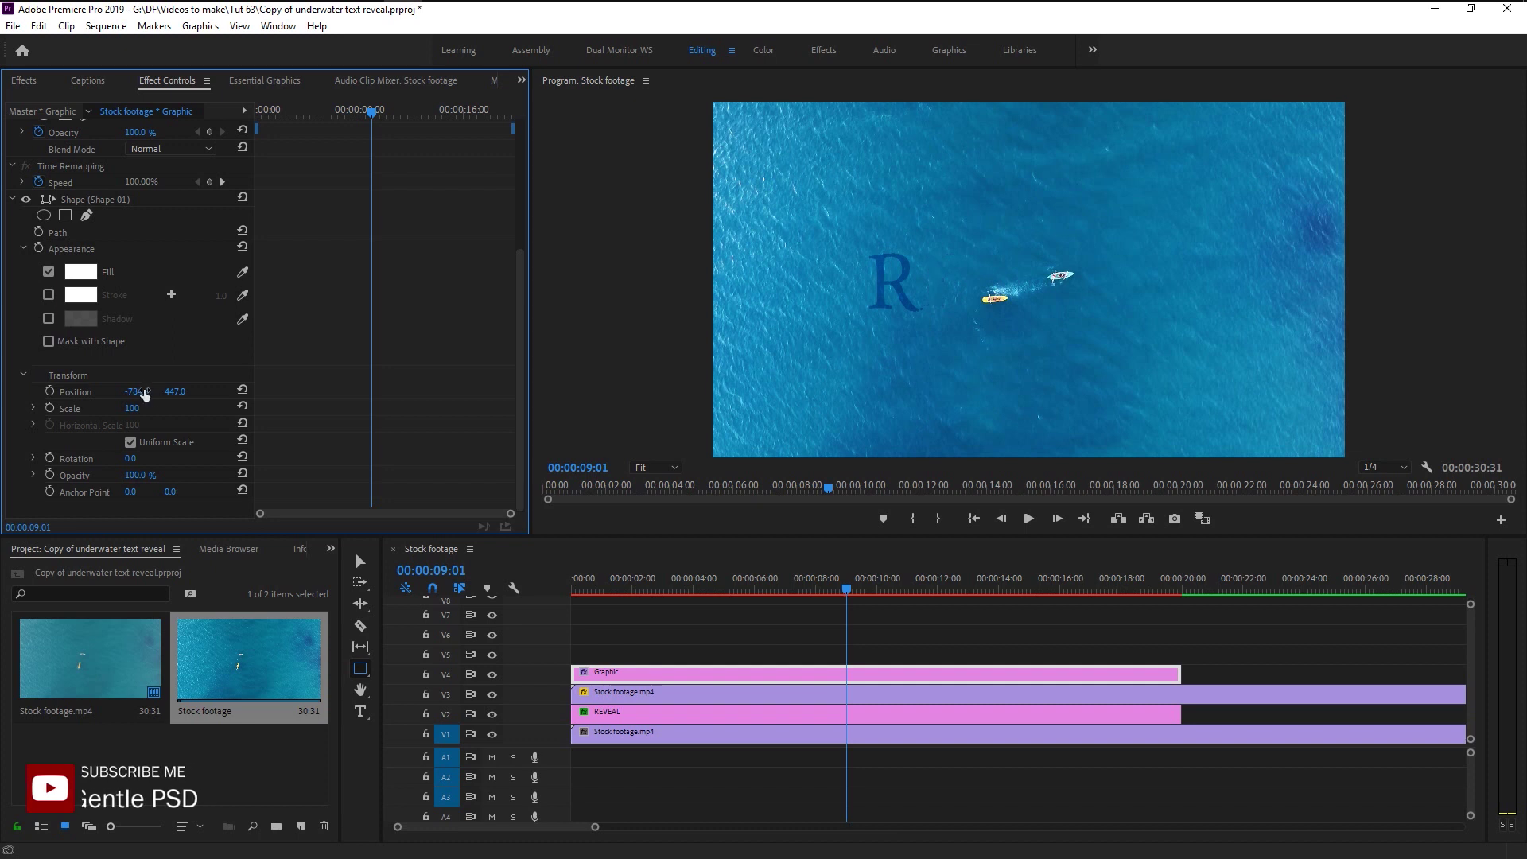
{"action": "left_click_drag", "start_coordinate": [147, 393], "coordinate": [143, 393]}
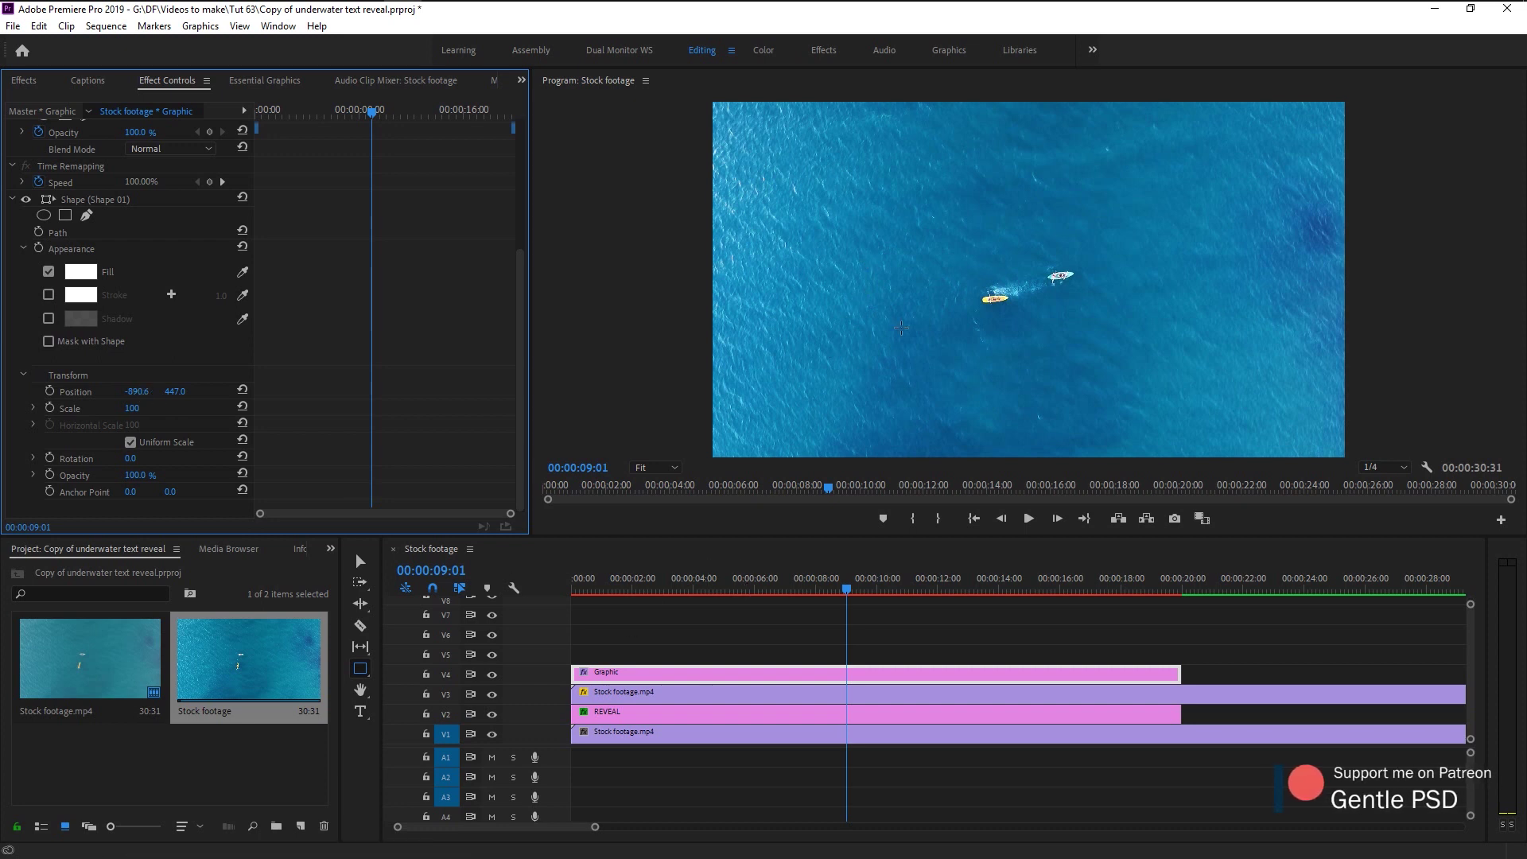
{"action": "left_click", "coordinate": [574, 581]}
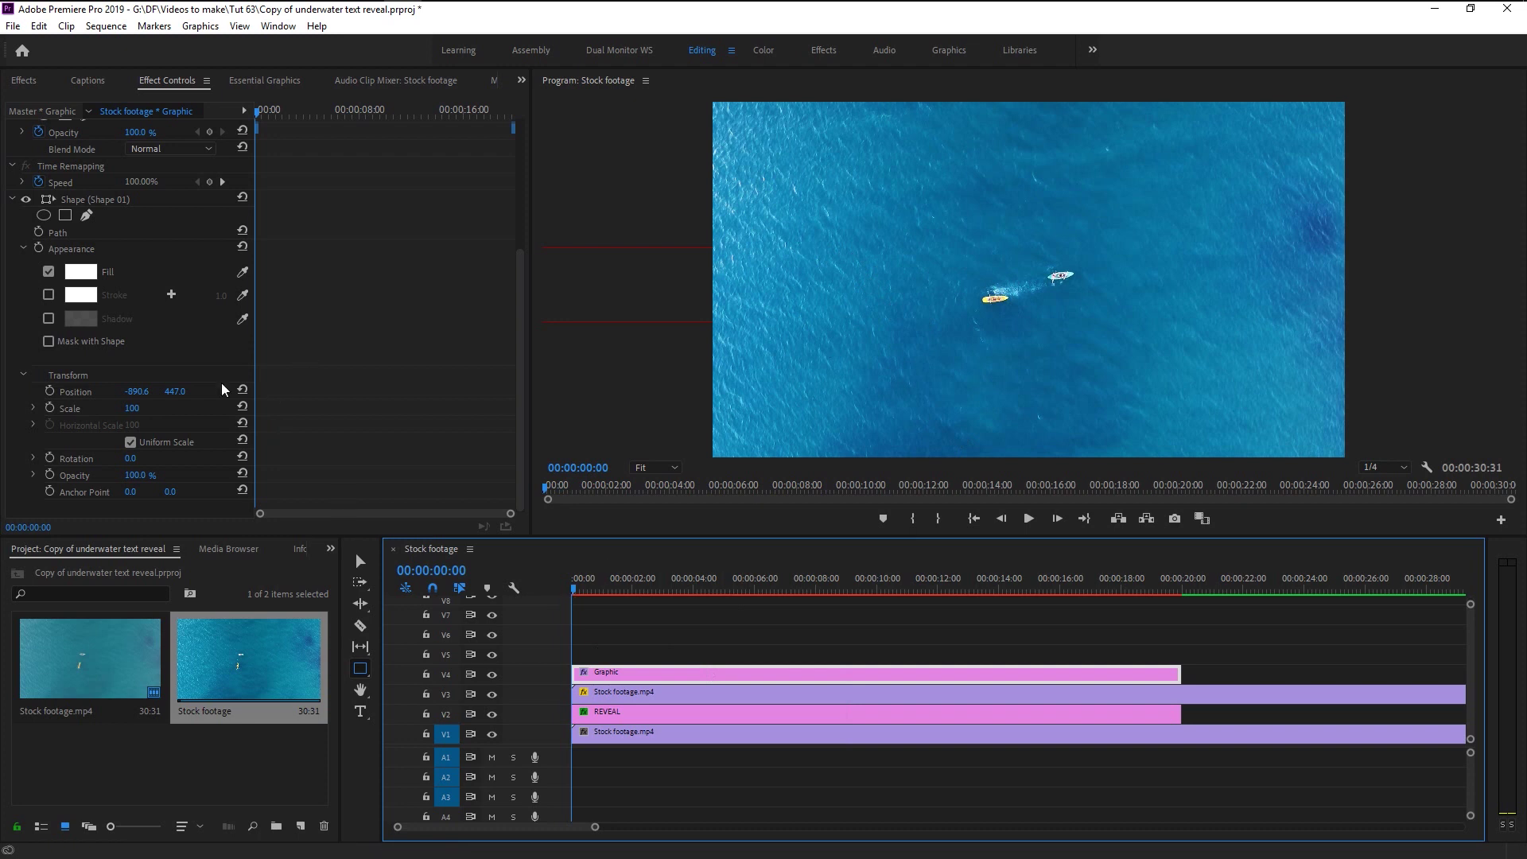
Keyframe the rectangle's Position at 0:00, then move it right at 00:00:07:00.
{"action": "left_click", "coordinate": [50, 391]}
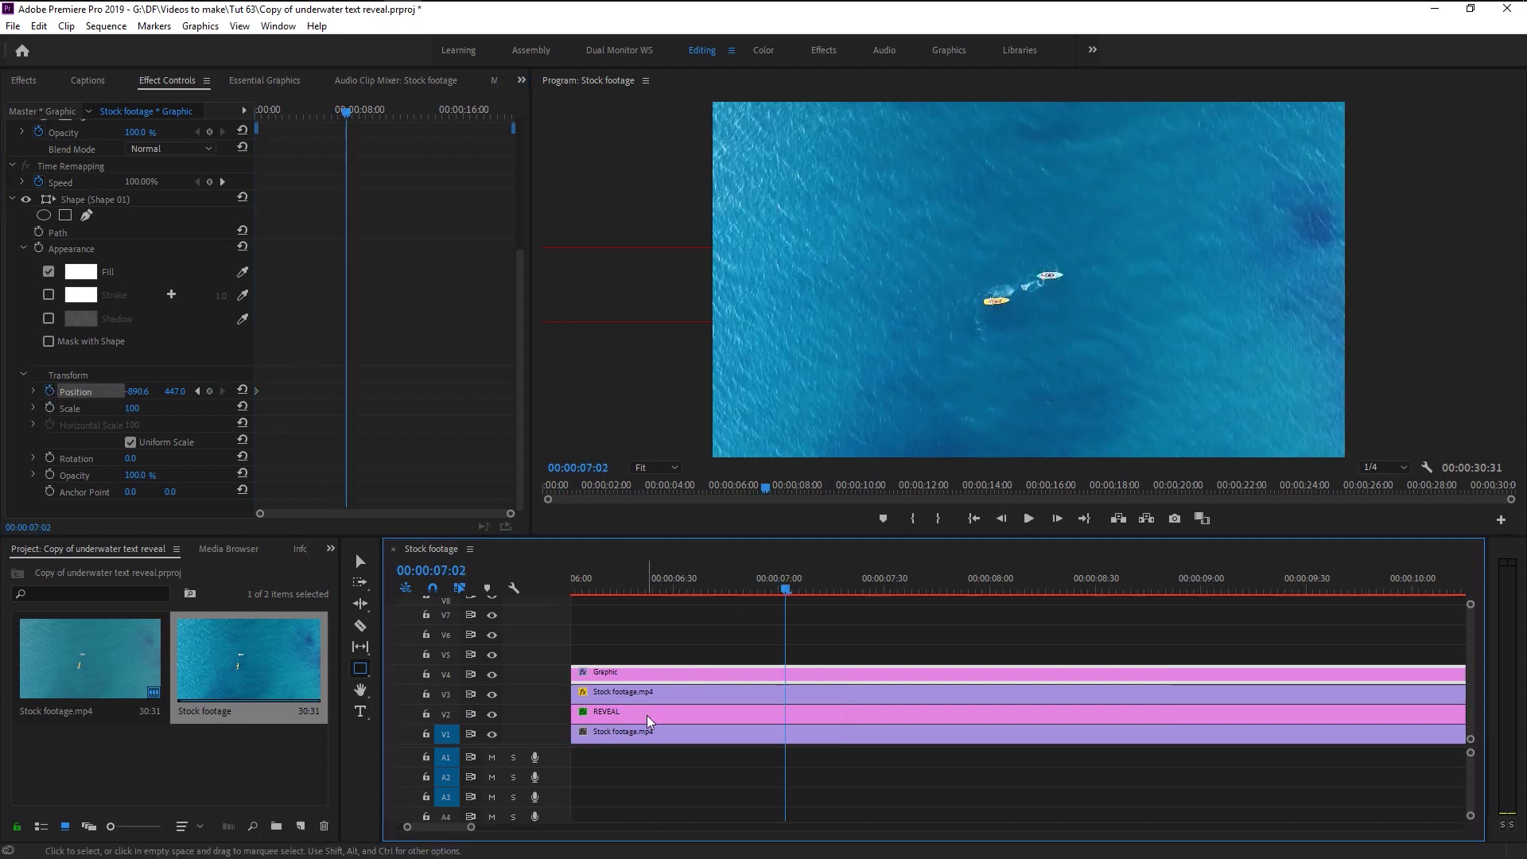
{"action": "left_click", "coordinate": [646, 714]}
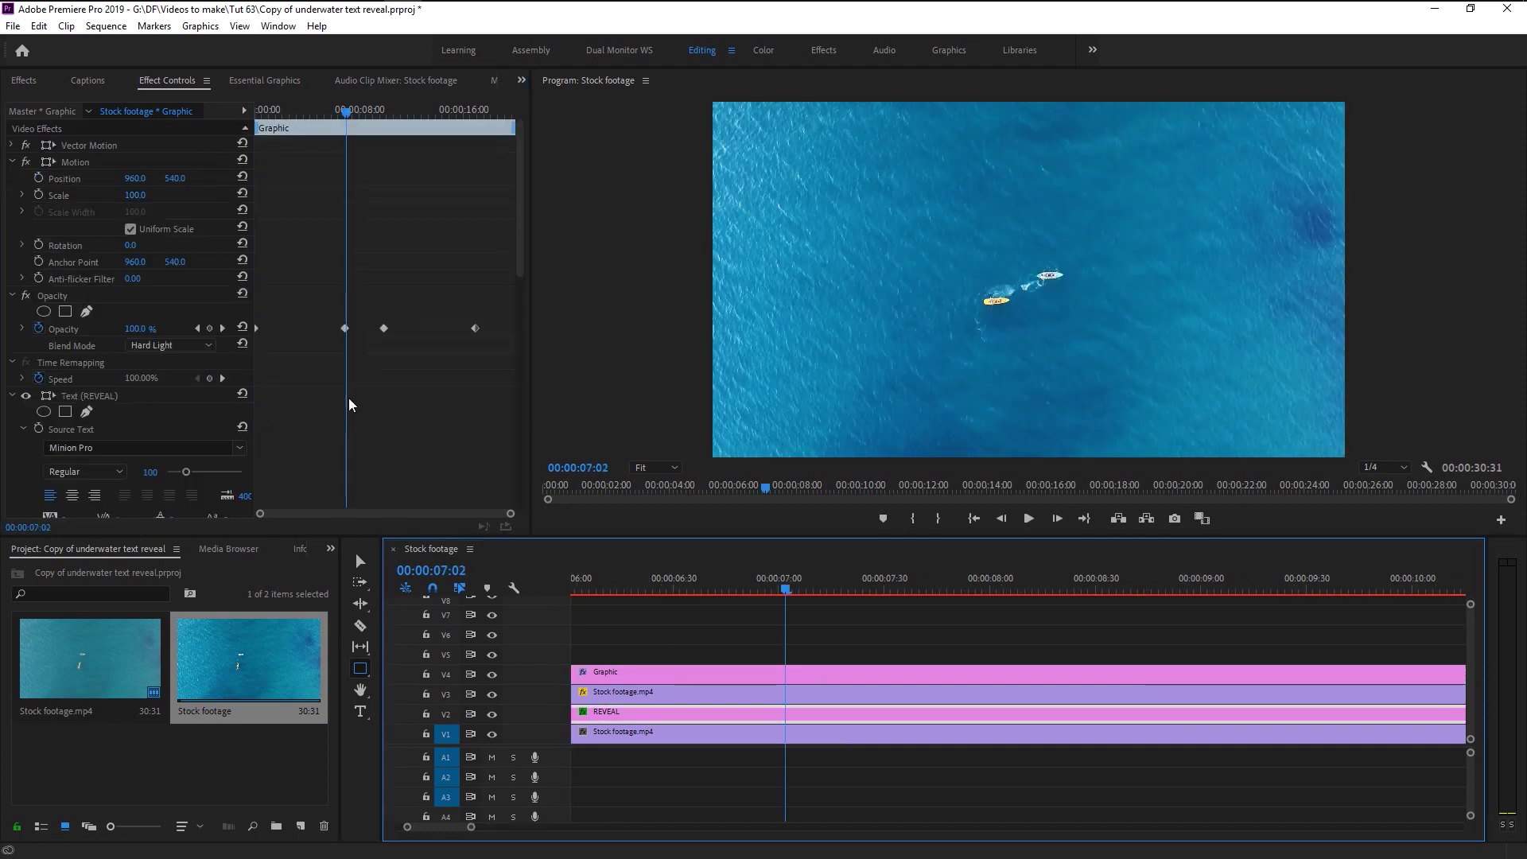
{"action": "left_click_drag", "start_coordinate": [344, 127], "coordinate": [343, 127]}
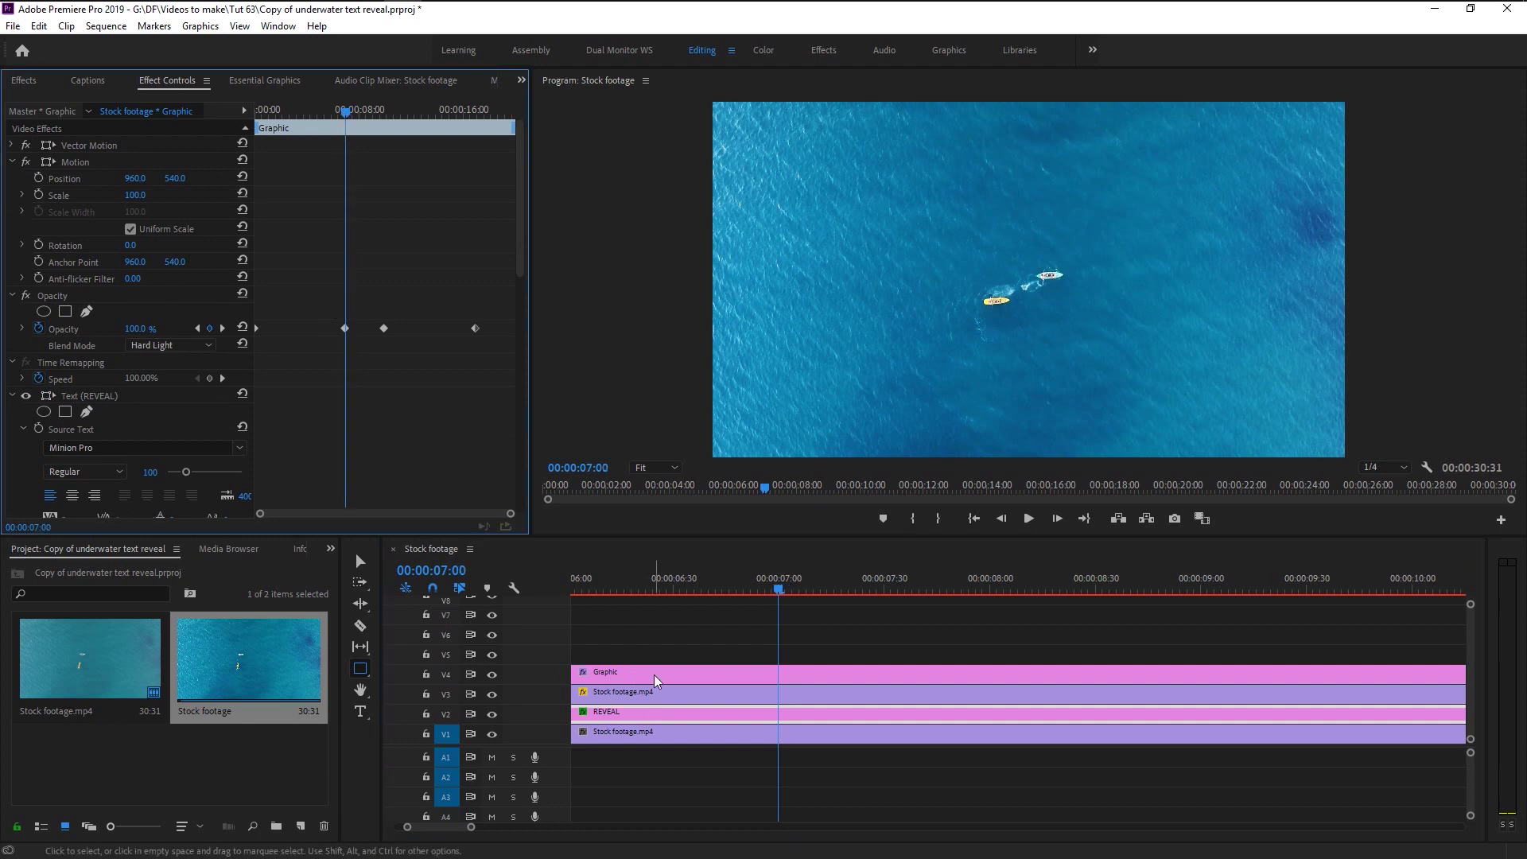
{"action": "left_click", "coordinate": [627, 672]}
{"action": "scroll", "coordinate": [312, 385], "scroll_direction": "down", "scroll_amount": 5}
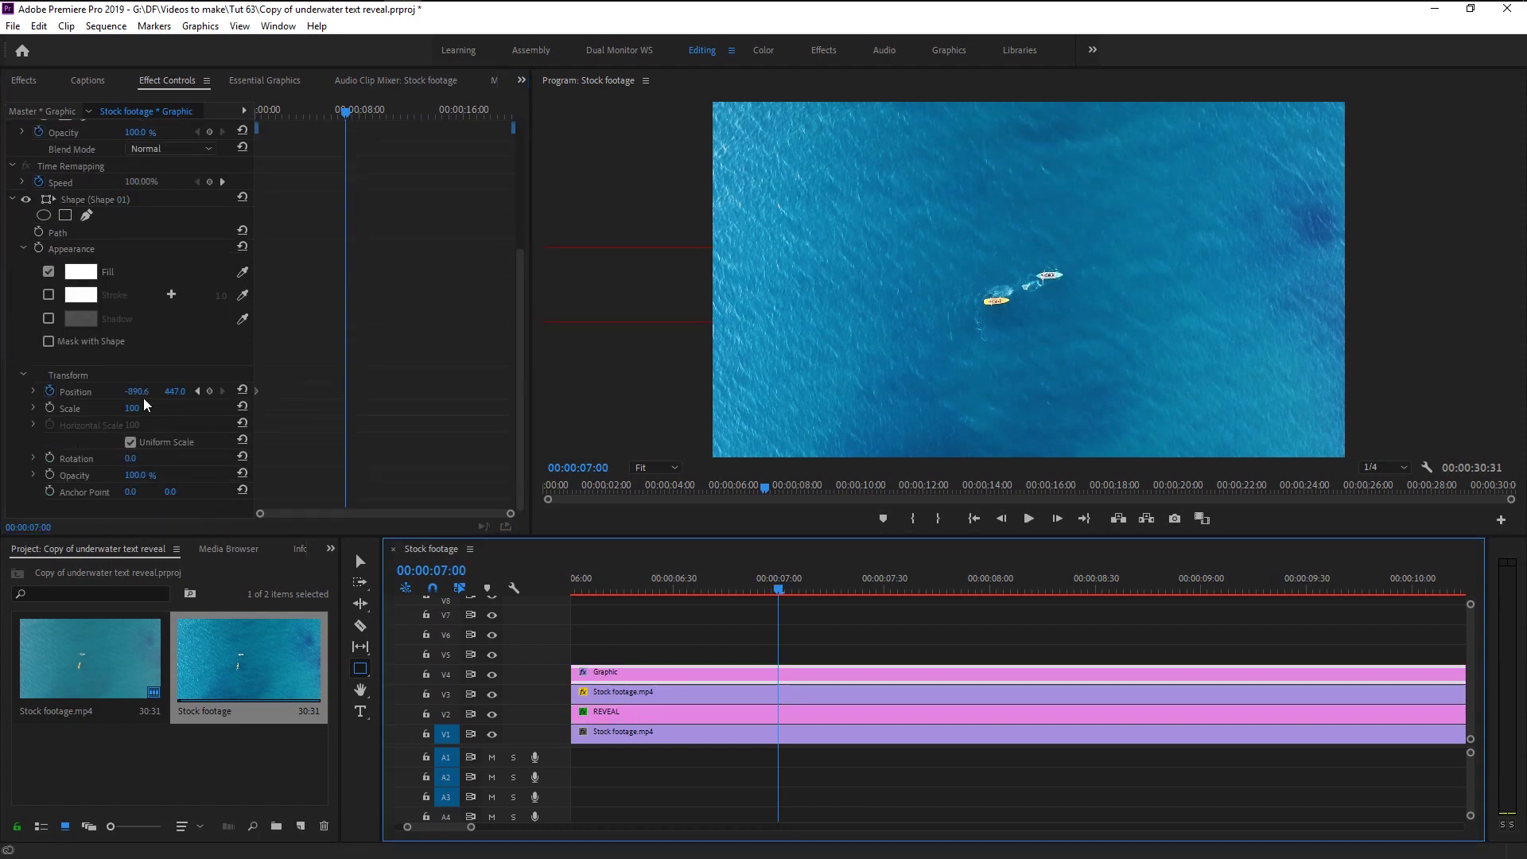
{"action": "left_click_drag", "start_coordinate": [139, 392], "coordinate": [378, 392]}
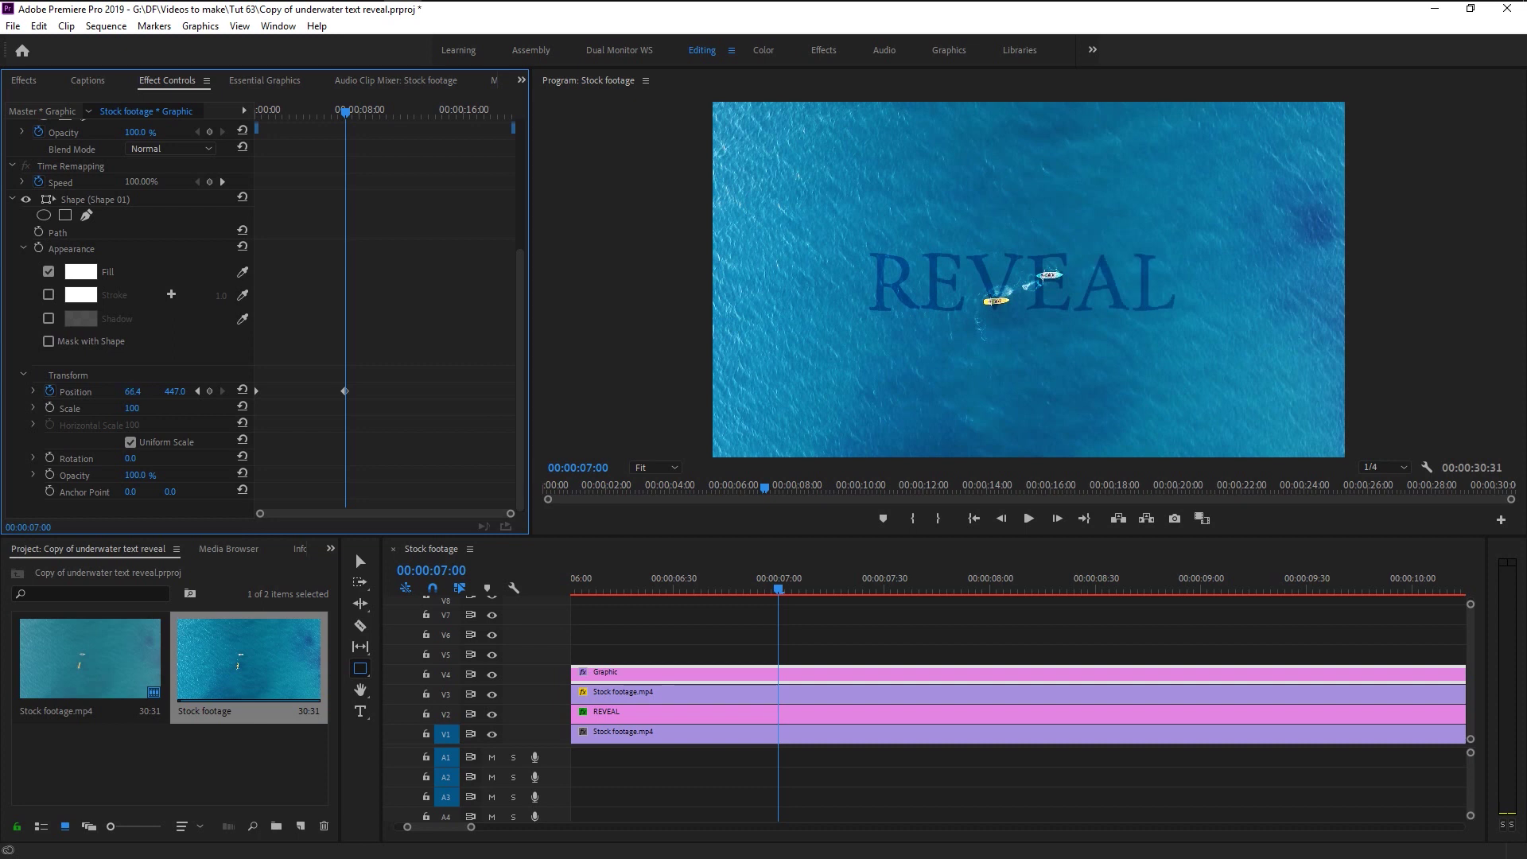
{"action": "left_click_drag", "start_coordinate": [378, 392], "coordinate": [382, 392]}
Toggle REVEAL's visibility to check coverage and inspect the wipe at 00:00:05:01.
{"action": "left_click", "coordinate": [492, 713]}
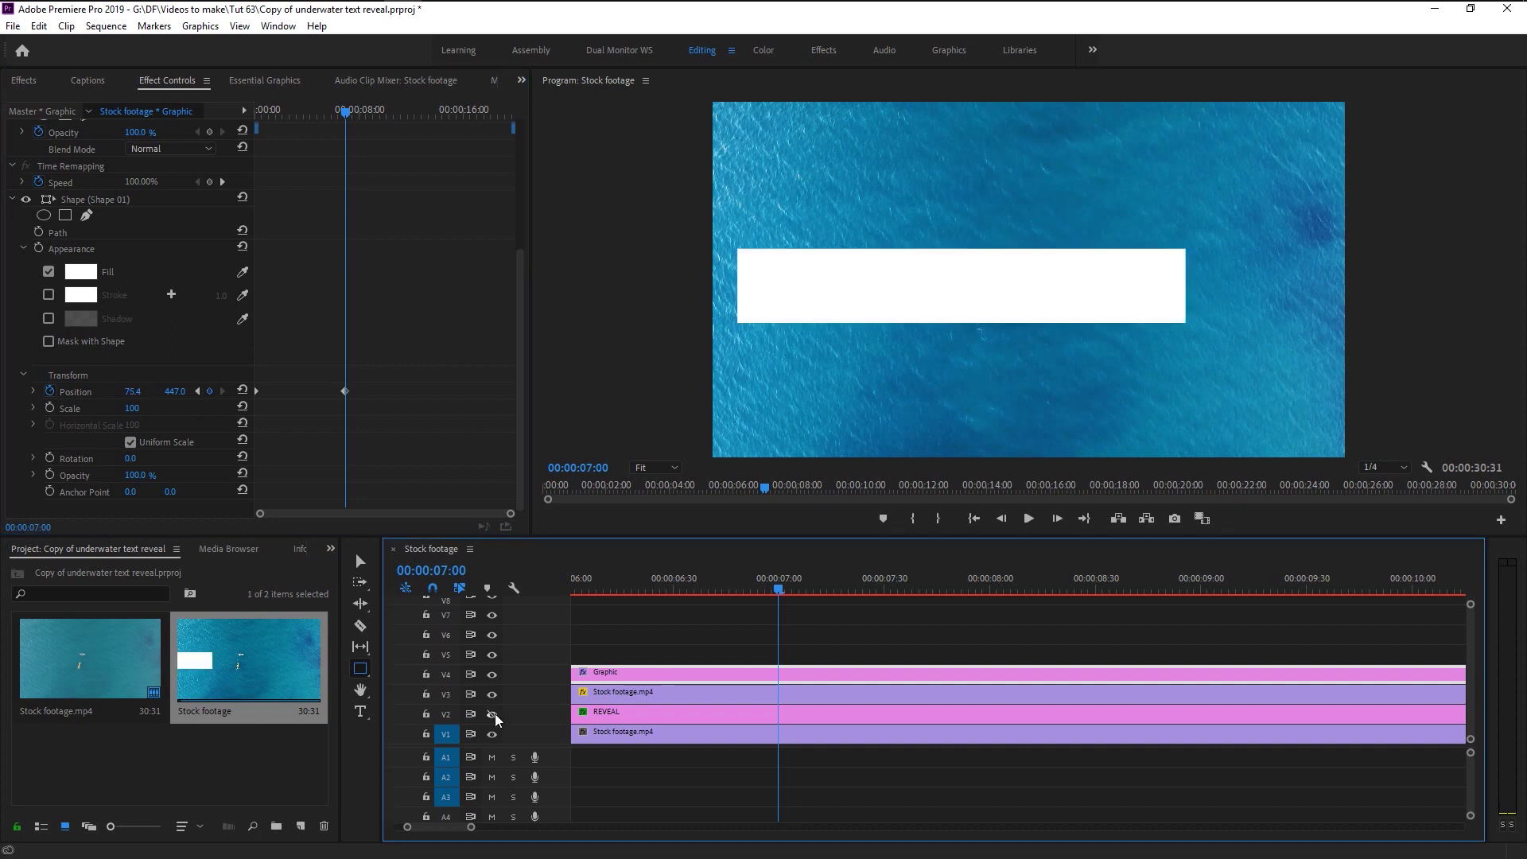
{"action": "left_click", "coordinate": [495, 714]}
{"action": "left_click", "coordinate": [495, 713]}
{"action": "left_click", "coordinate": [495, 713]}
{"action": "left_click", "coordinate": [646, 592]}
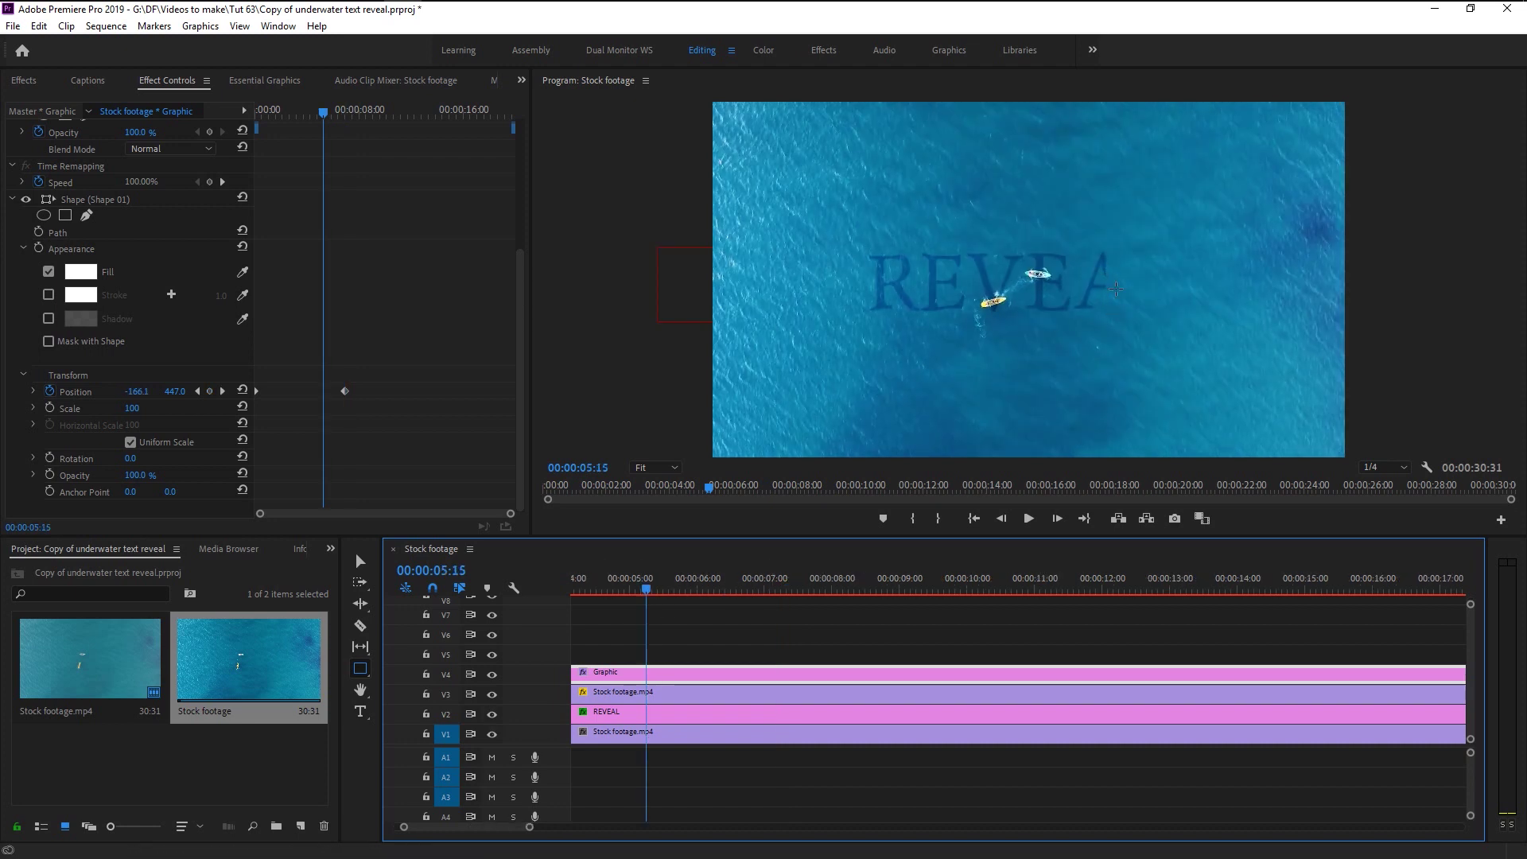
{"action": "left_click", "coordinate": [631, 589]}
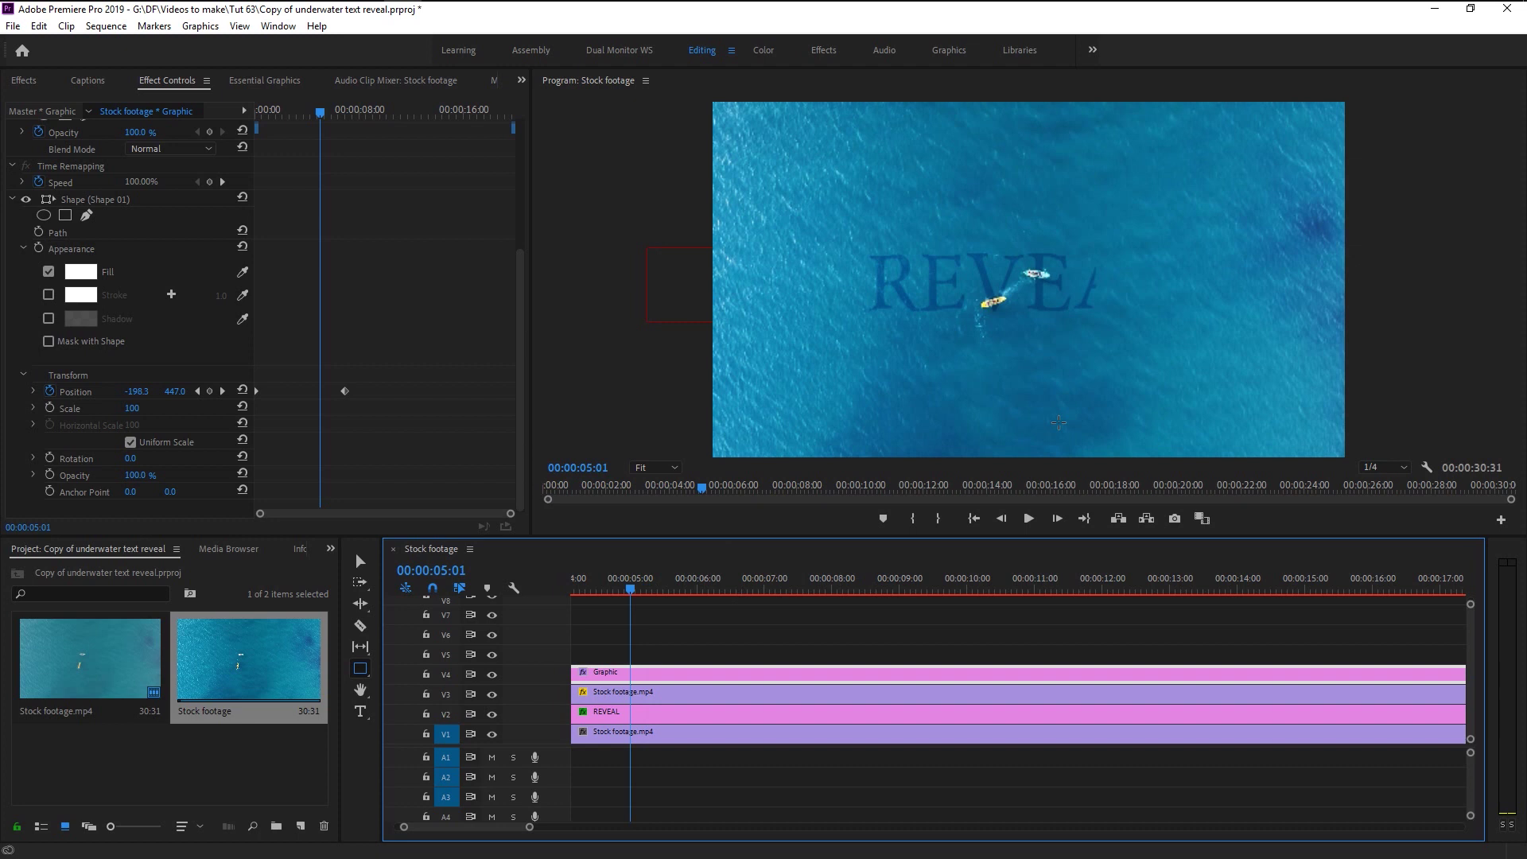
{"action": "scroll", "coordinate": [84, 418], "scroll_direction": "up", "scroll_amount": 2}
Draw a free-draw bezier mask as a thin vertical strip at the rectangle's right edge.
{"action": "left_click", "coordinate": [86, 280]}
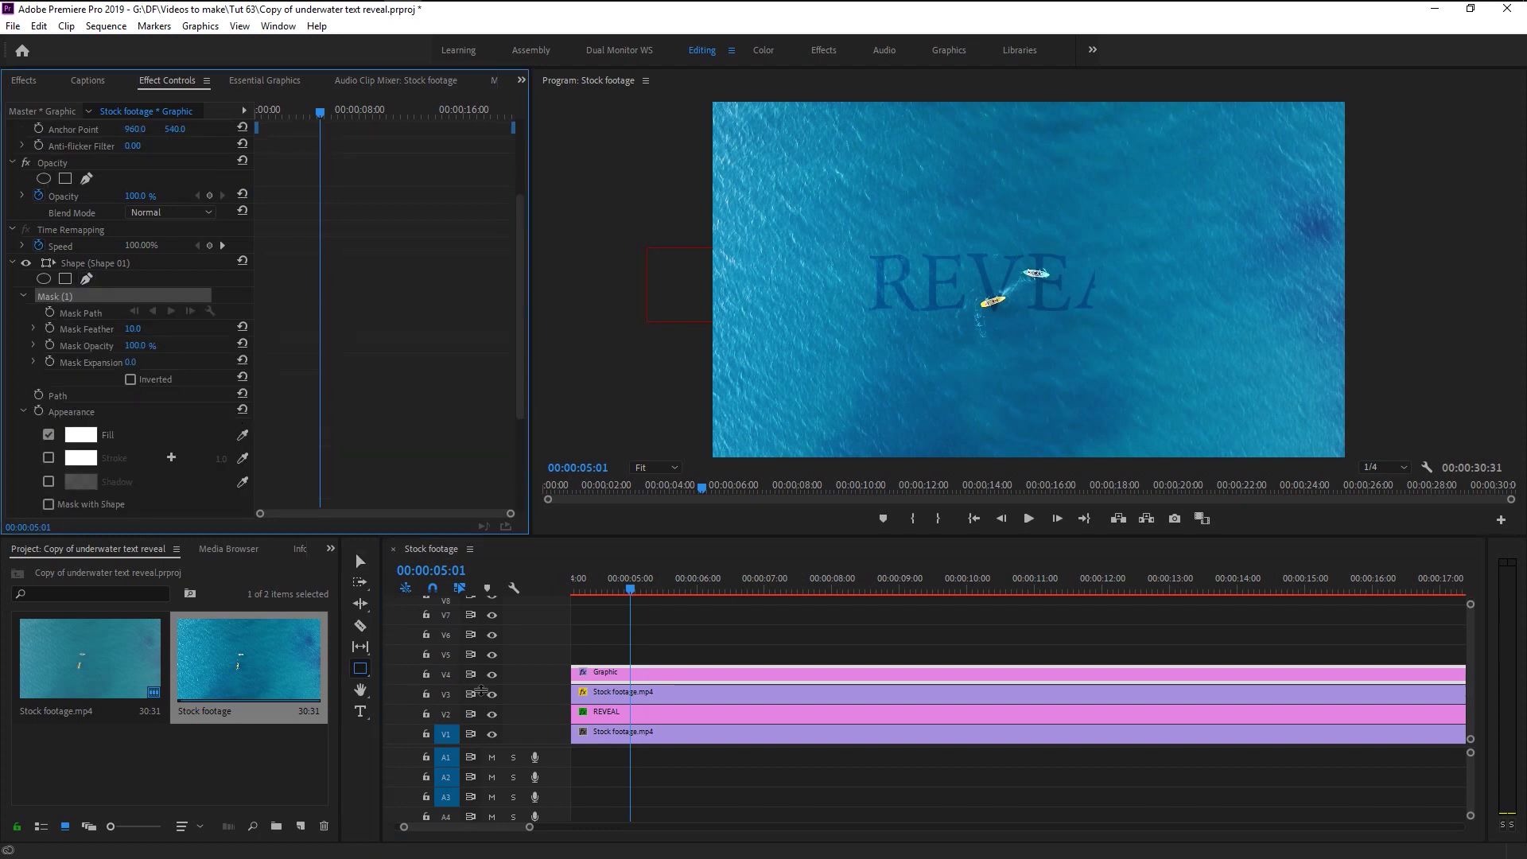
{"action": "left_click", "coordinate": [492, 715]}
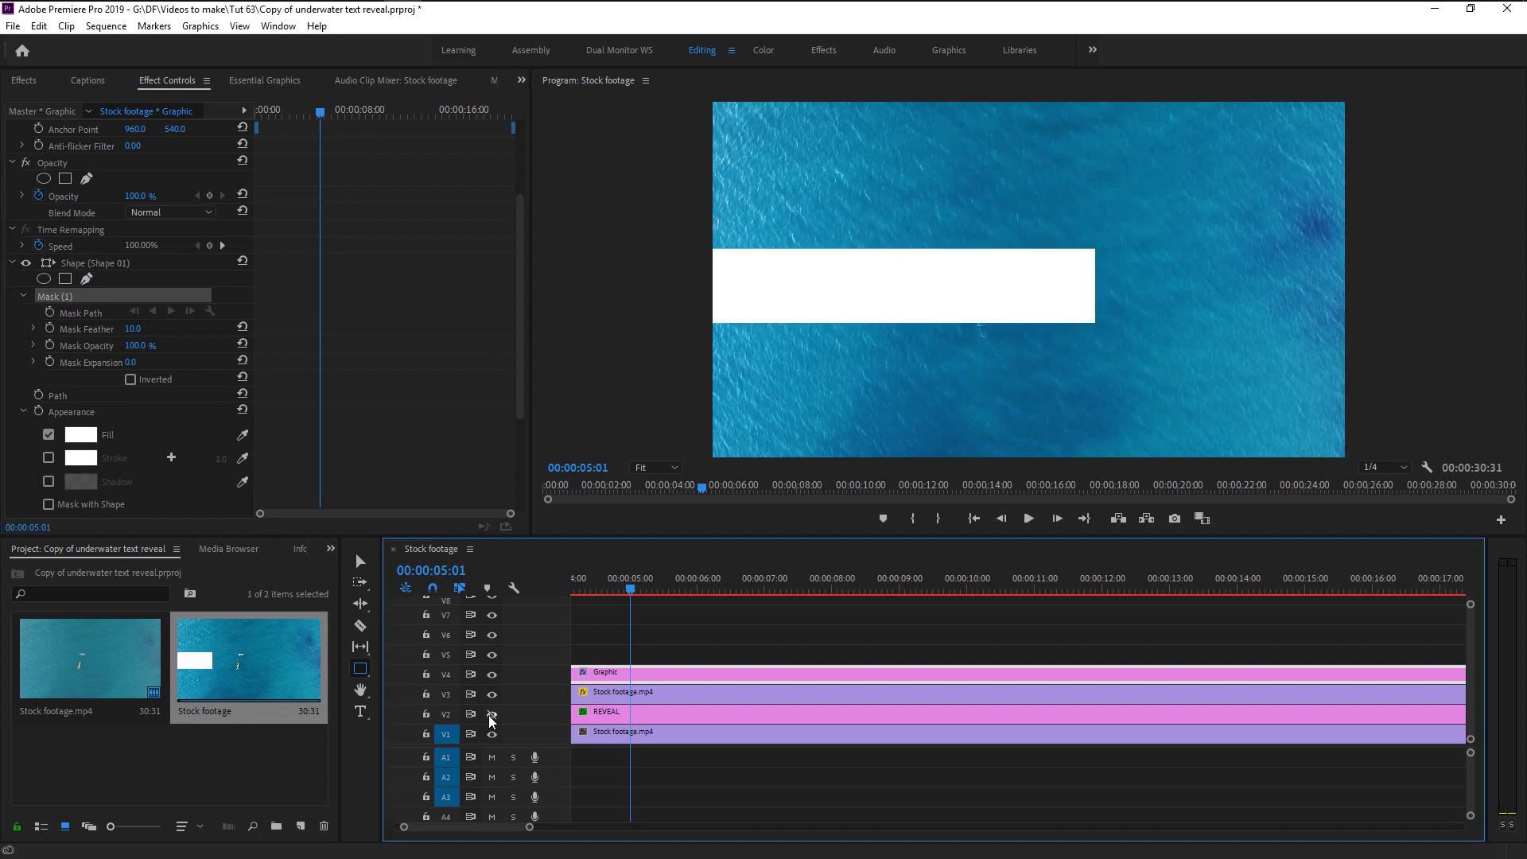
{"action": "left_click", "coordinate": [1082, 238]}
{"action": "left_click", "coordinate": [1080, 339]}
{"action": "left_click", "coordinate": [1108, 339]}
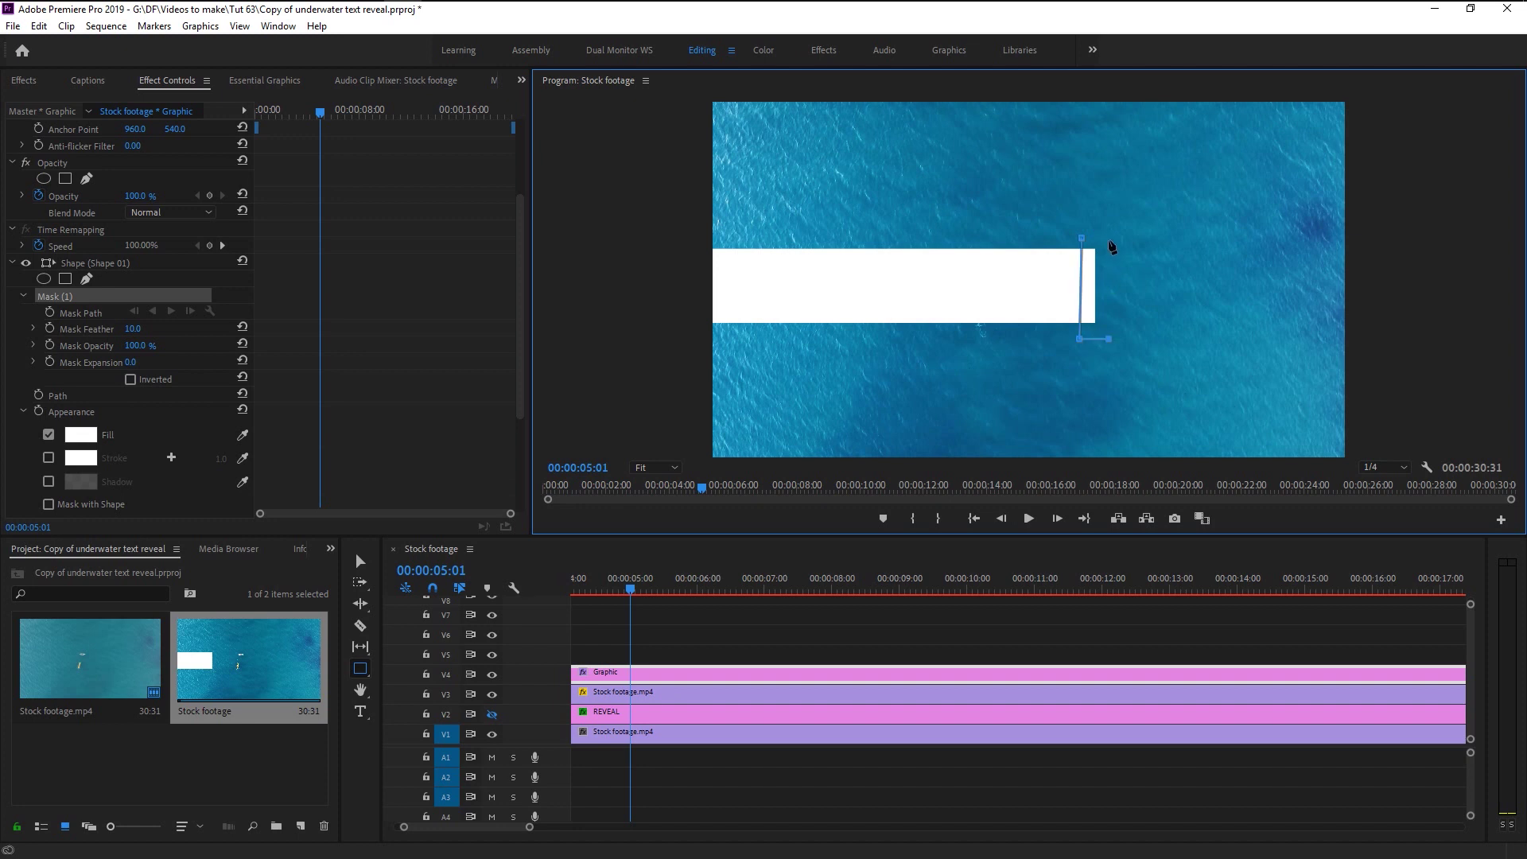
{"action": "left_click", "coordinate": [1081, 238]}
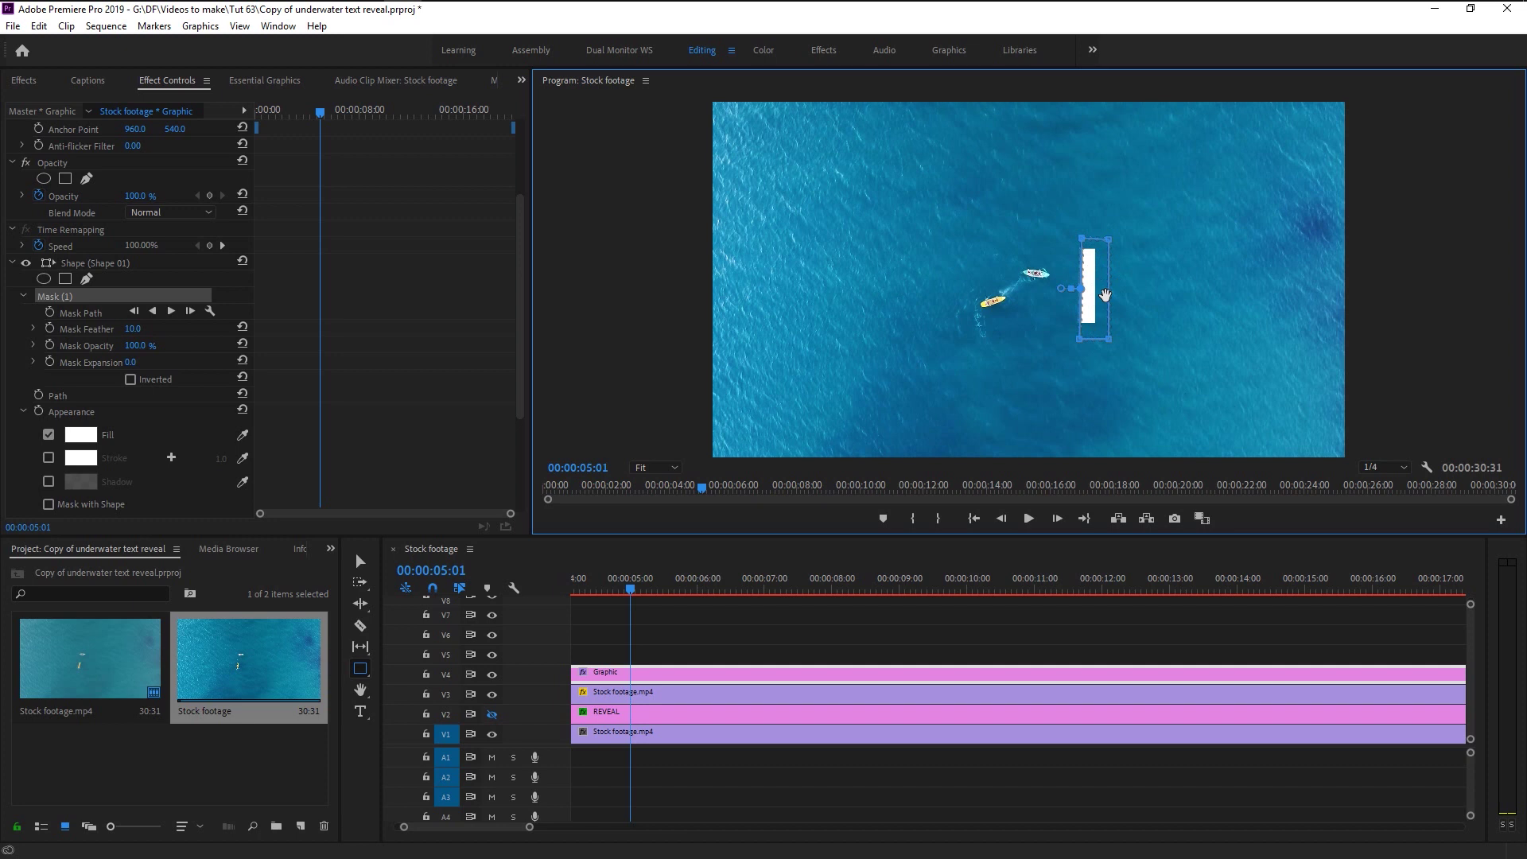
{"action": "left_click_drag", "start_coordinate": [1097, 297], "coordinate": [1104, 298]}
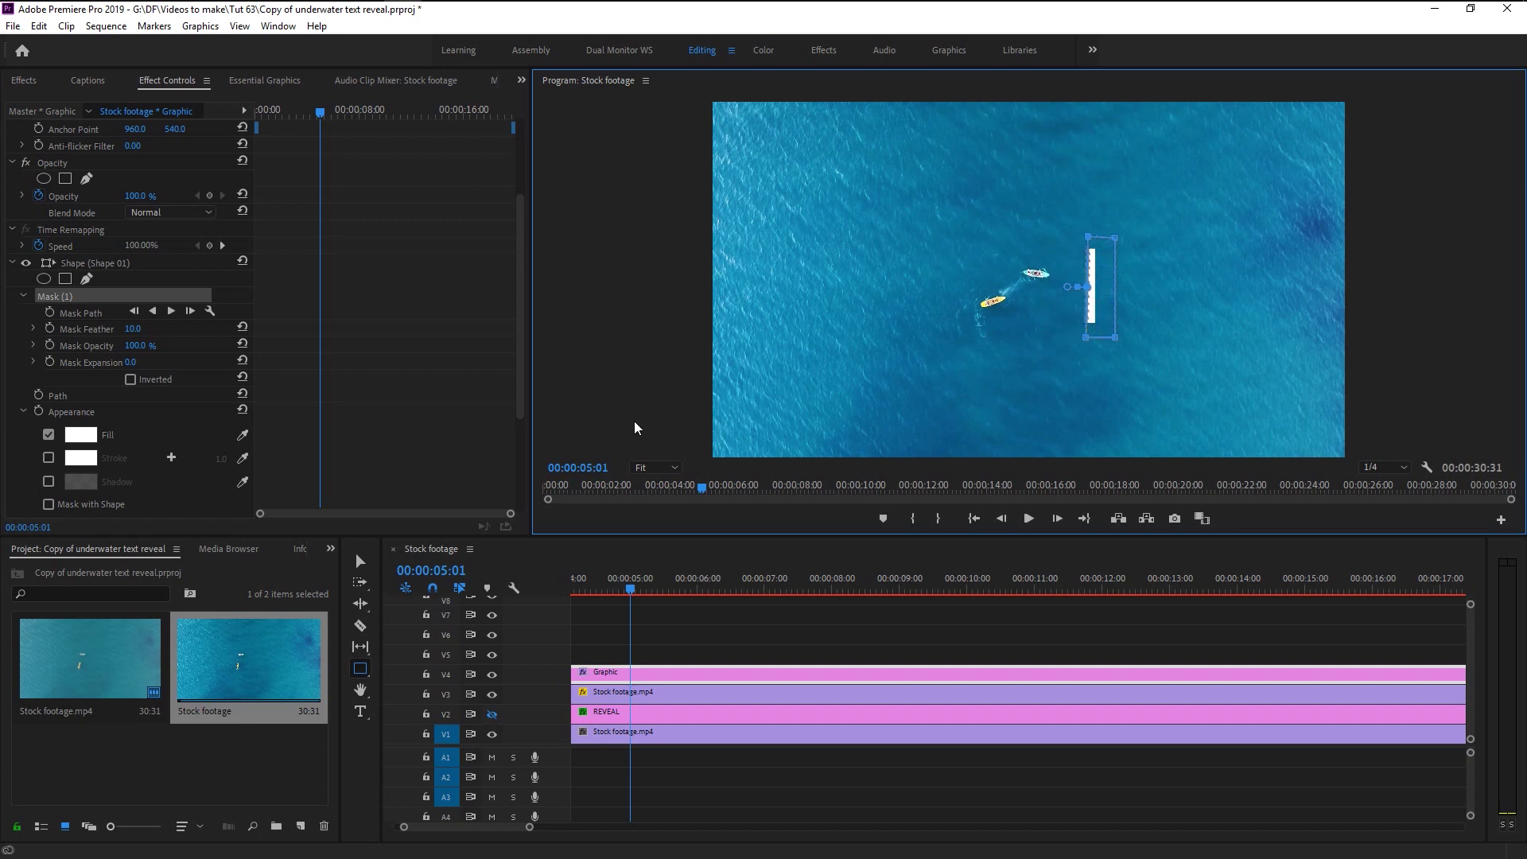
Invert the mask and feather it to 65 for a soft right edge.
{"action": "left_click", "coordinate": [129, 381]}
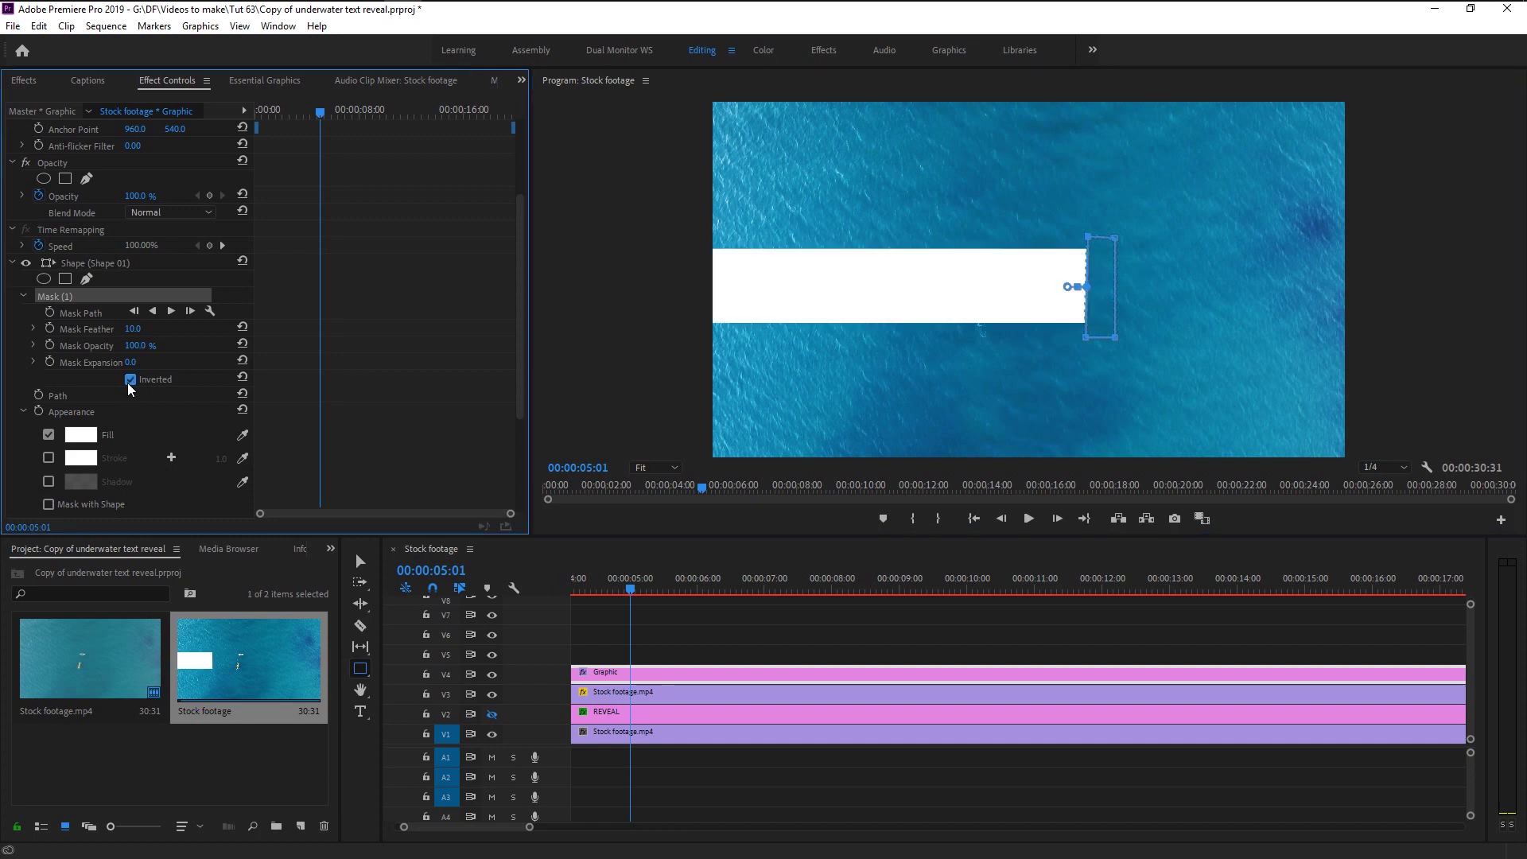
{"action": "mouse_move", "coordinate": [1067, 286]}
{"action": "left_mouse_down"}
{"action": "mouse_move", "coordinate": [1052, 287]}
{"action": "mouse_move", "coordinate": [1091, 291]}
{"action": "left_mouse_up"}
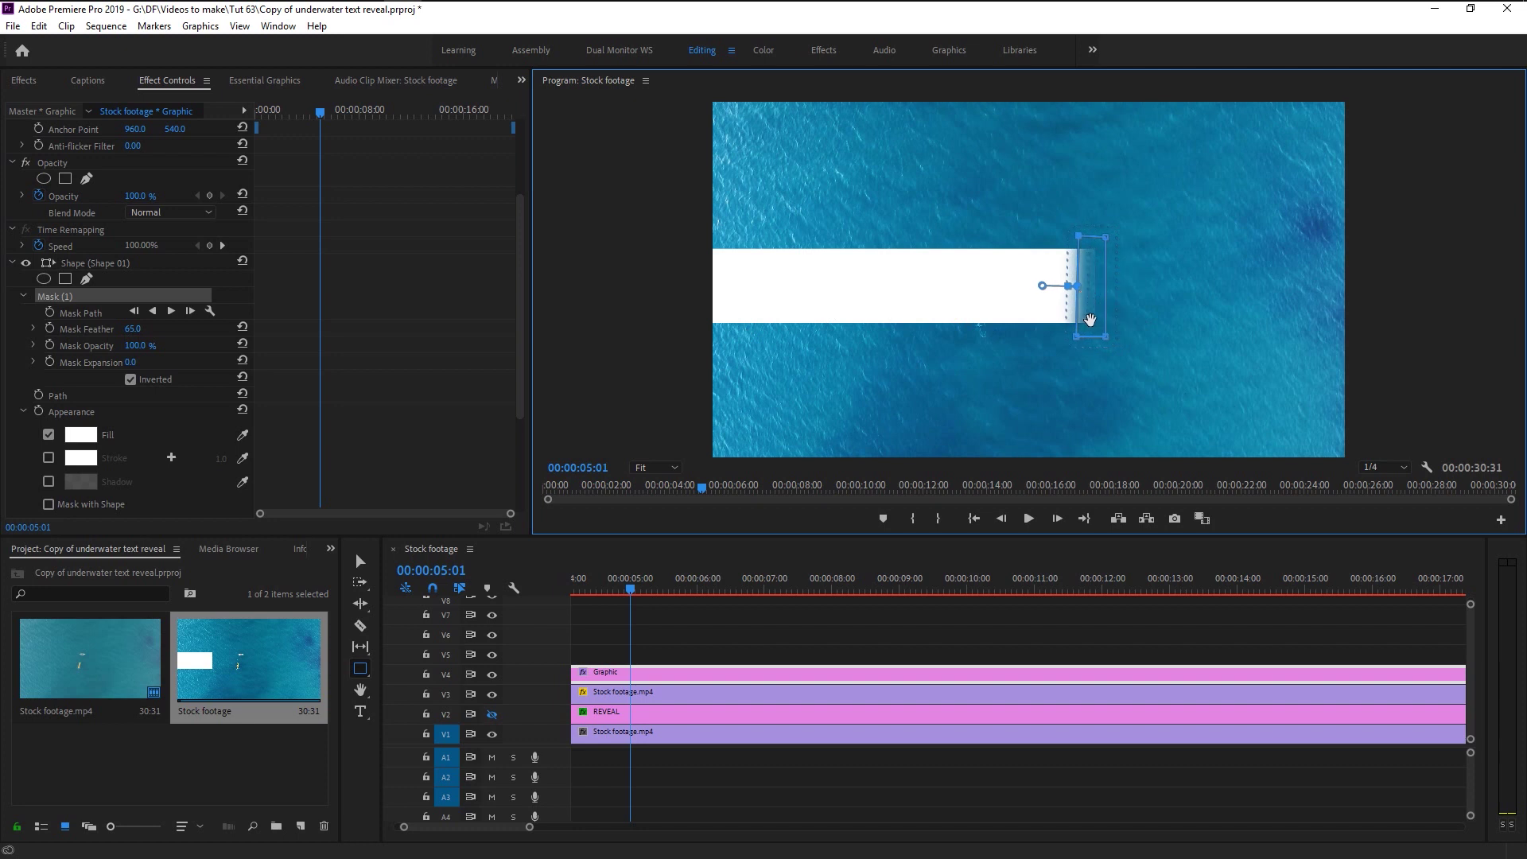
{"action": "left_click", "coordinate": [957, 757]}
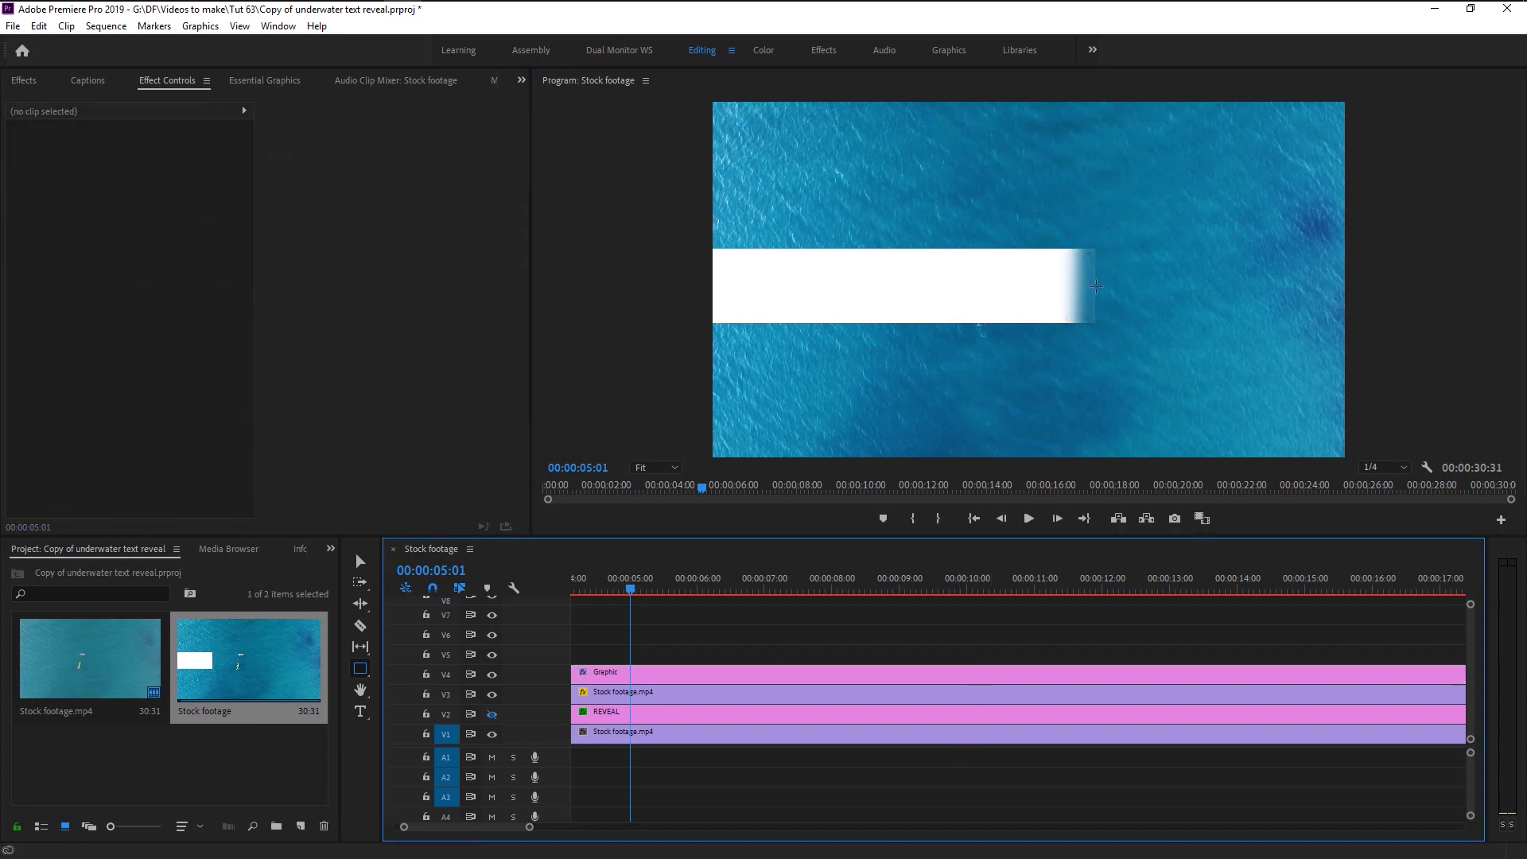
{"action": "left_click", "coordinate": [674, 672]}
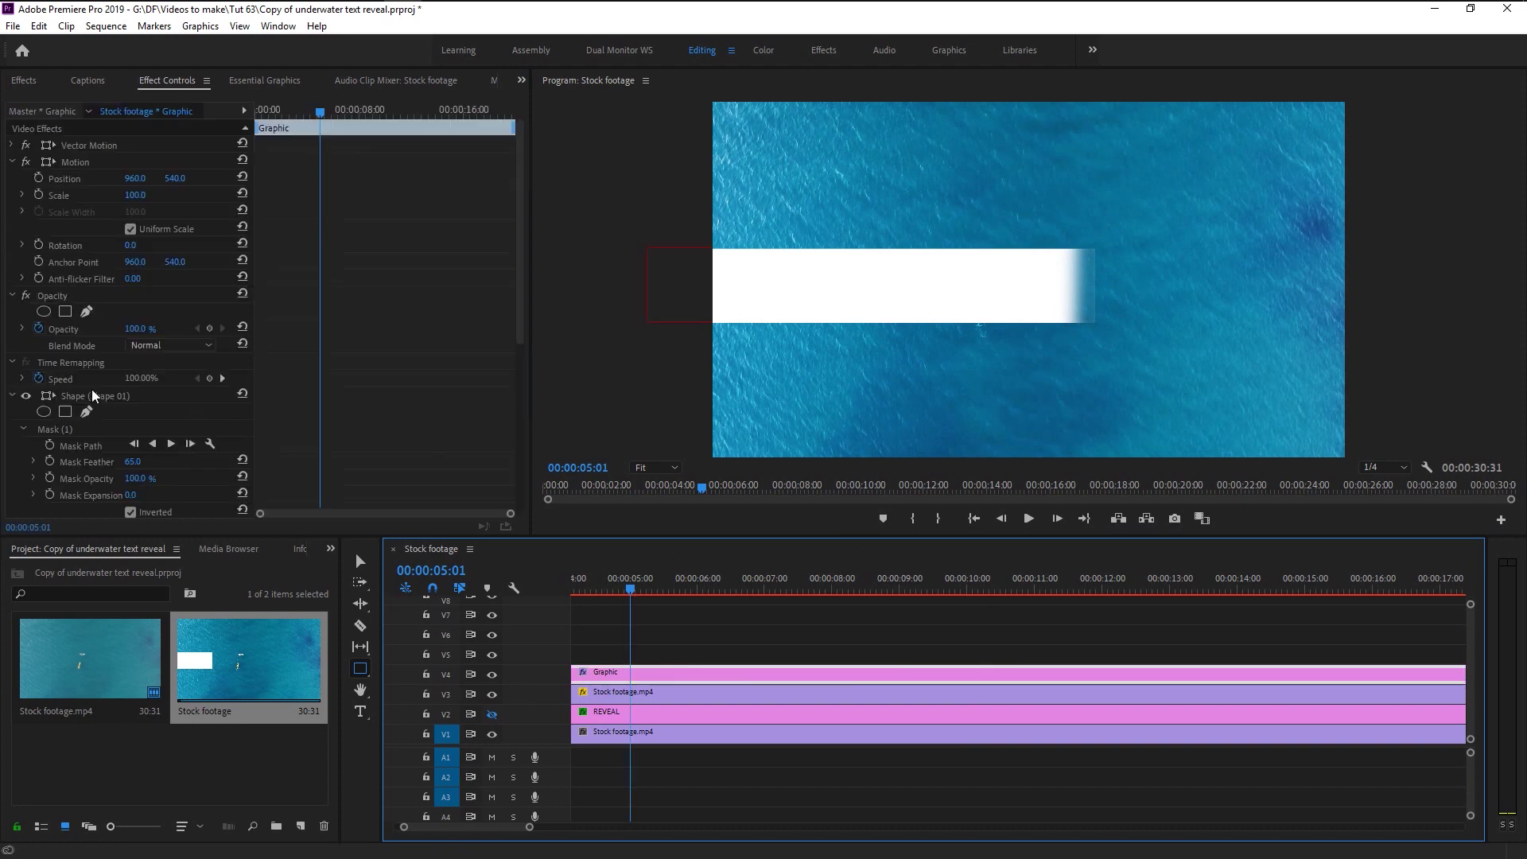
Move the mask's right-hand points to straighten the edge and preview the soft wipe.
{"action": "left_click", "coordinate": [61, 431]}
{"action": "left_click_drag", "start_coordinate": [1105, 337], "coordinate": [1113, 335]}
{"action": "left_click_drag", "start_coordinate": [1106, 236], "coordinate": [1115, 236]}
{"action": "left_click", "coordinate": [989, 781]}
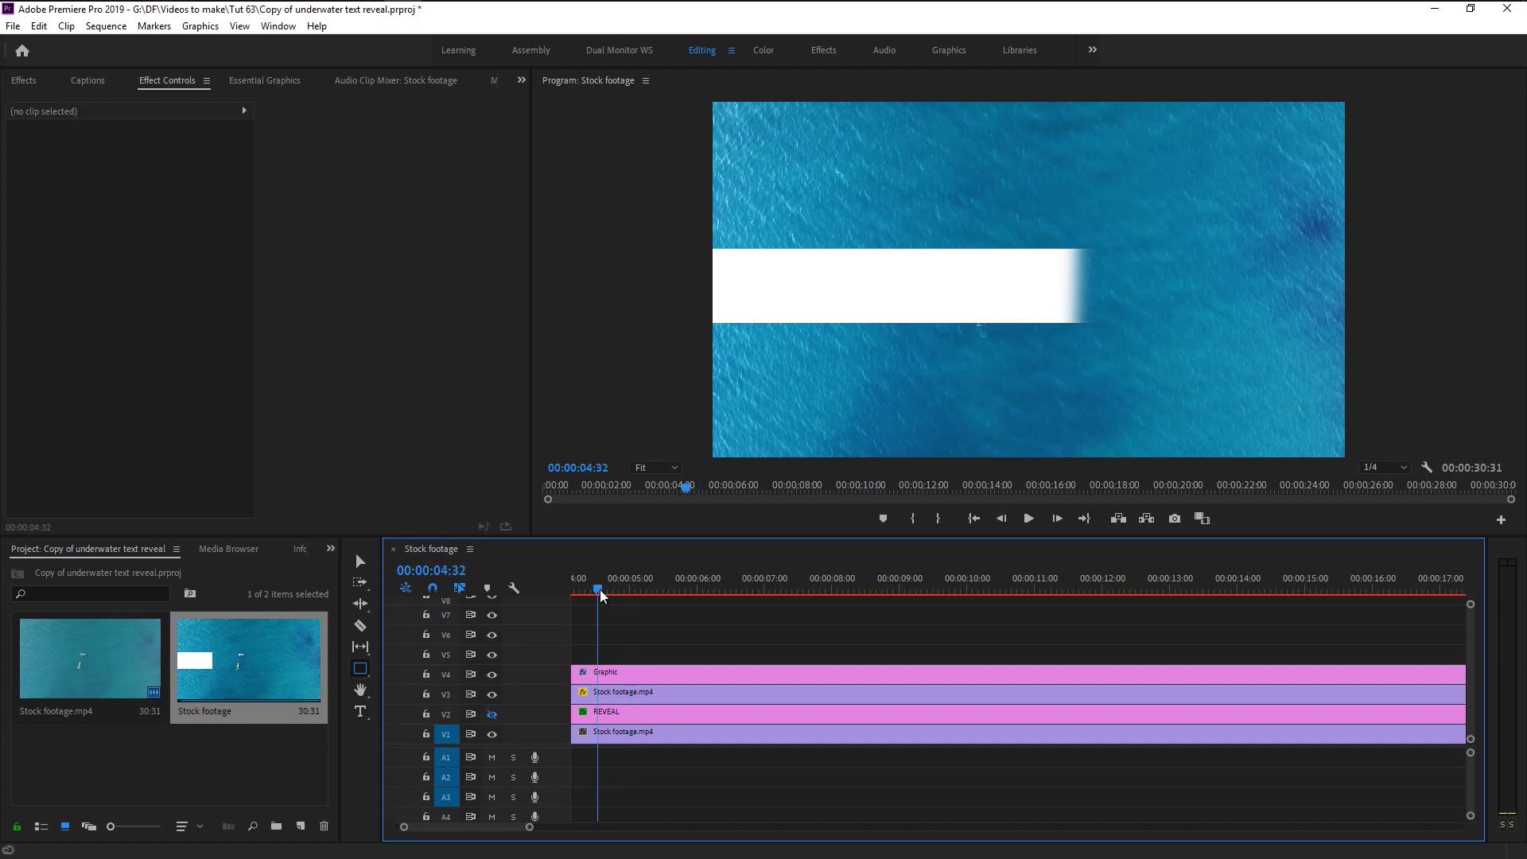
{"action": "left_click_drag", "start_coordinate": [600, 589], "coordinate": [609, 593]}
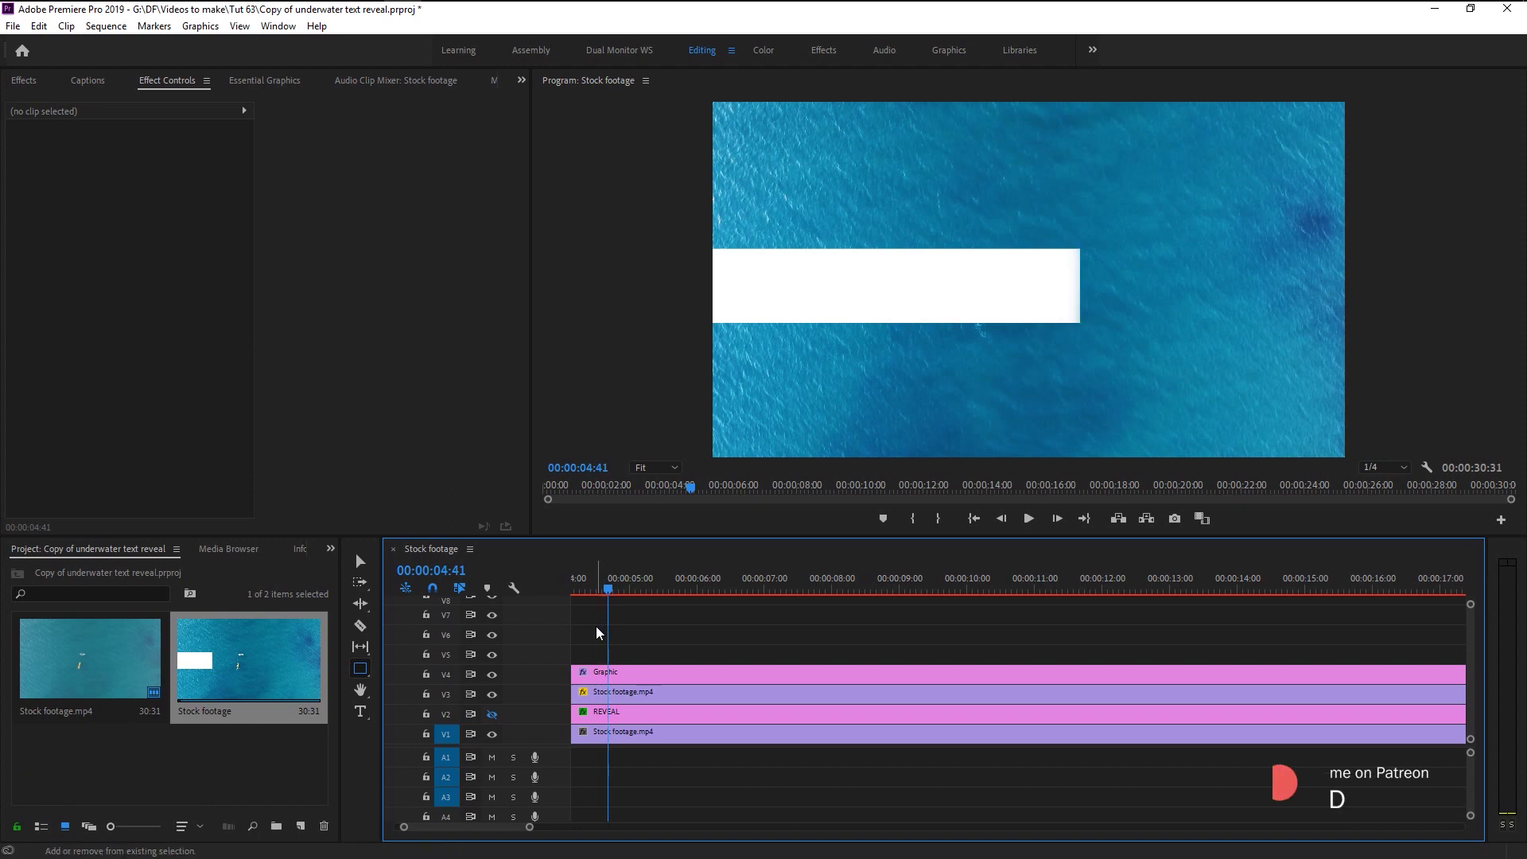
{"action": "left_click", "coordinate": [598, 675]}
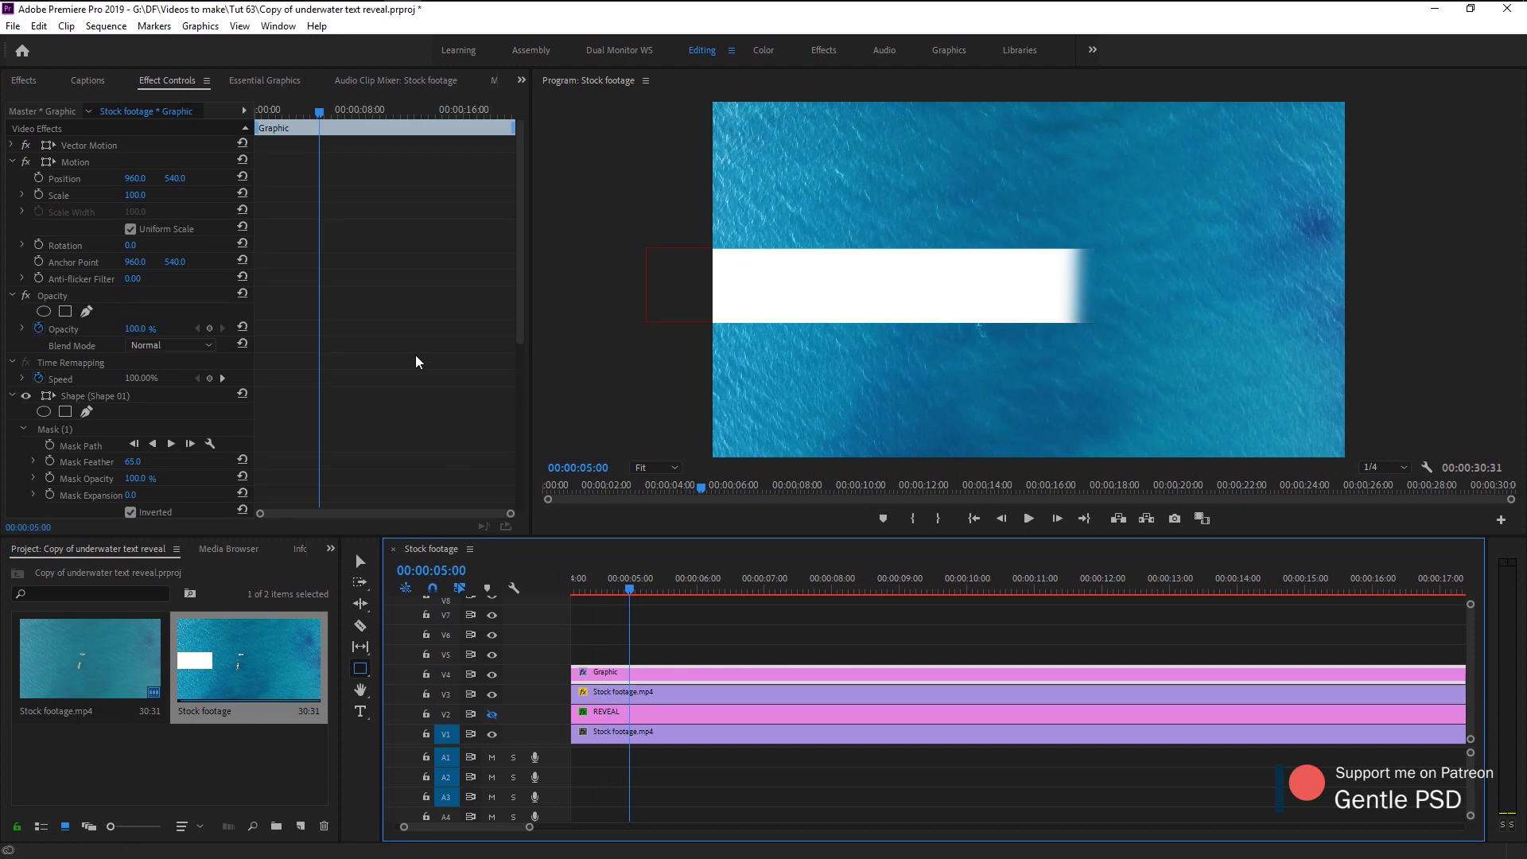
At the sequence start, slide the feathered mask onto the rectangle's right edge.
{"action": "scroll", "coordinate": [421, 374], "scroll_direction": "down", "scroll_amount": 3}
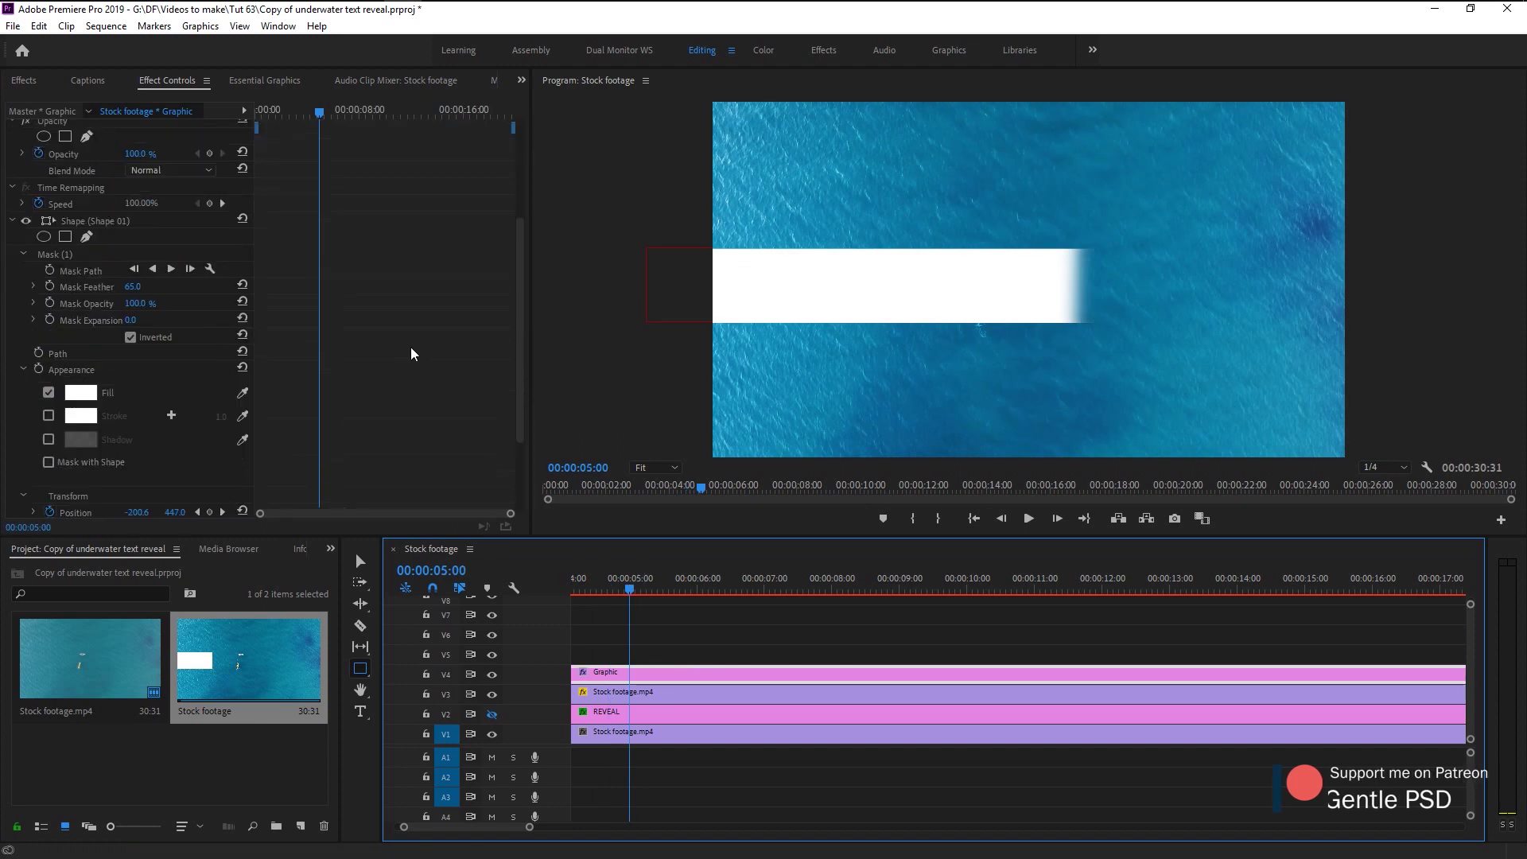
{"action": "left_click", "coordinate": [49, 253]}
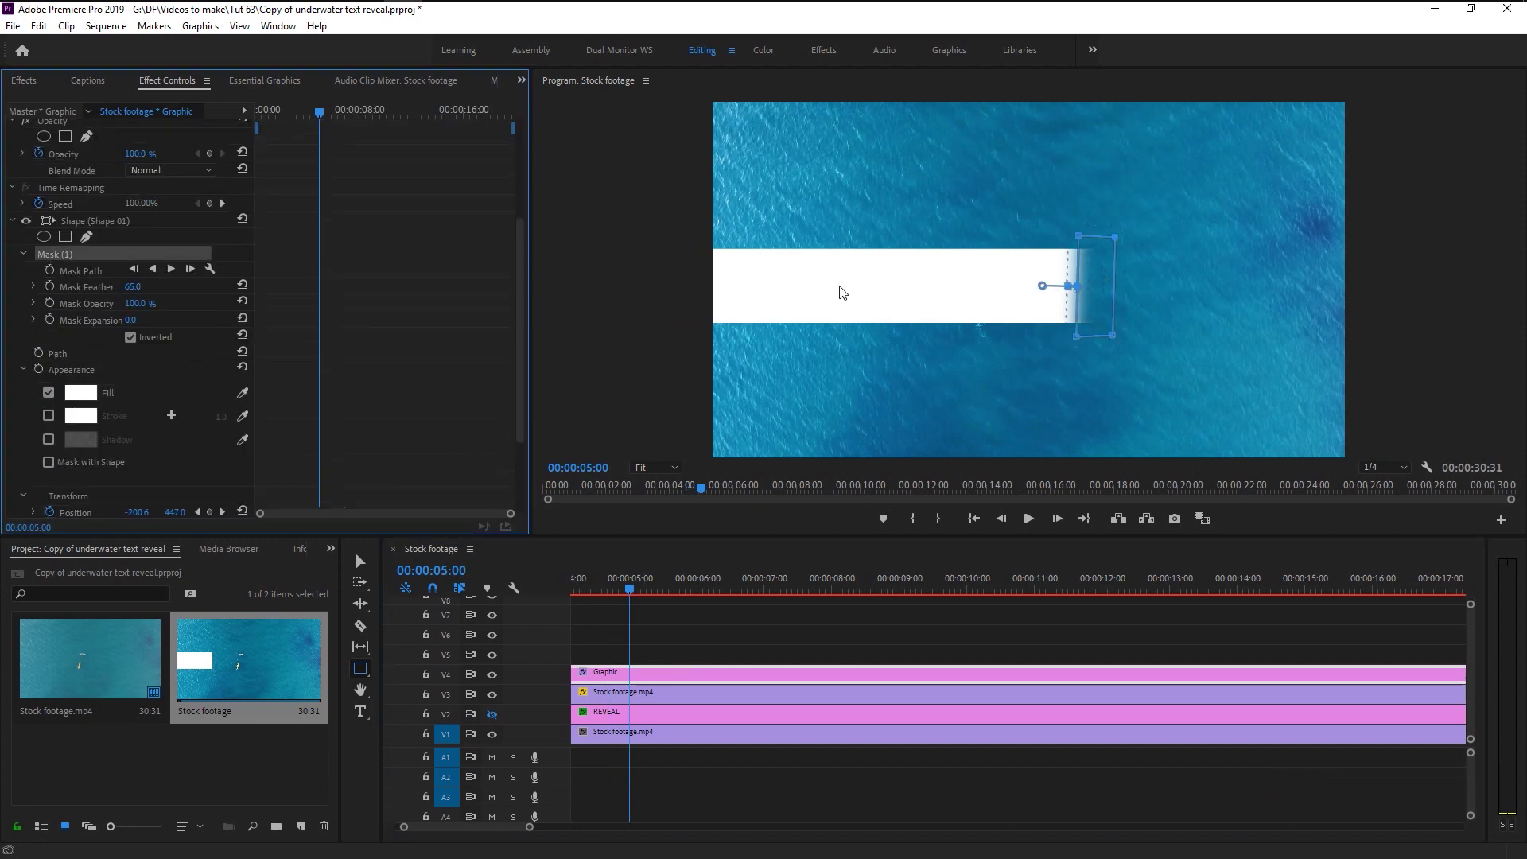
{"action": "left_click_drag", "start_coordinate": [470, 823], "coordinate": [433, 814]}
{"action": "left_click_drag", "start_coordinate": [625, 580], "coordinate": [563, 580]}
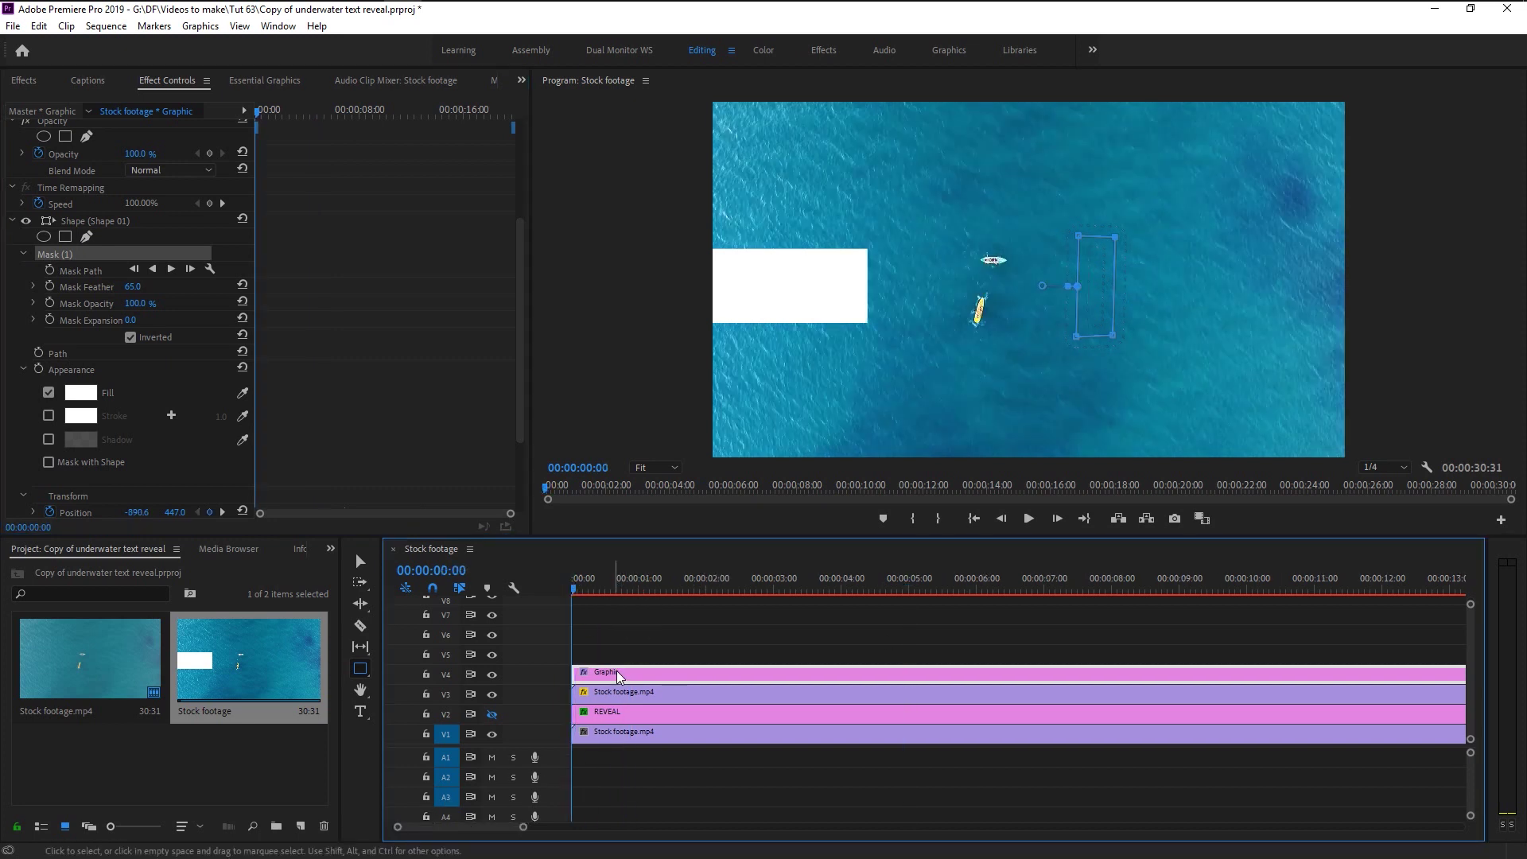
{"action": "left_click", "coordinate": [1074, 292]}
{"action": "left_click_drag", "start_coordinate": [1074, 292], "coordinate": [870, 291]}
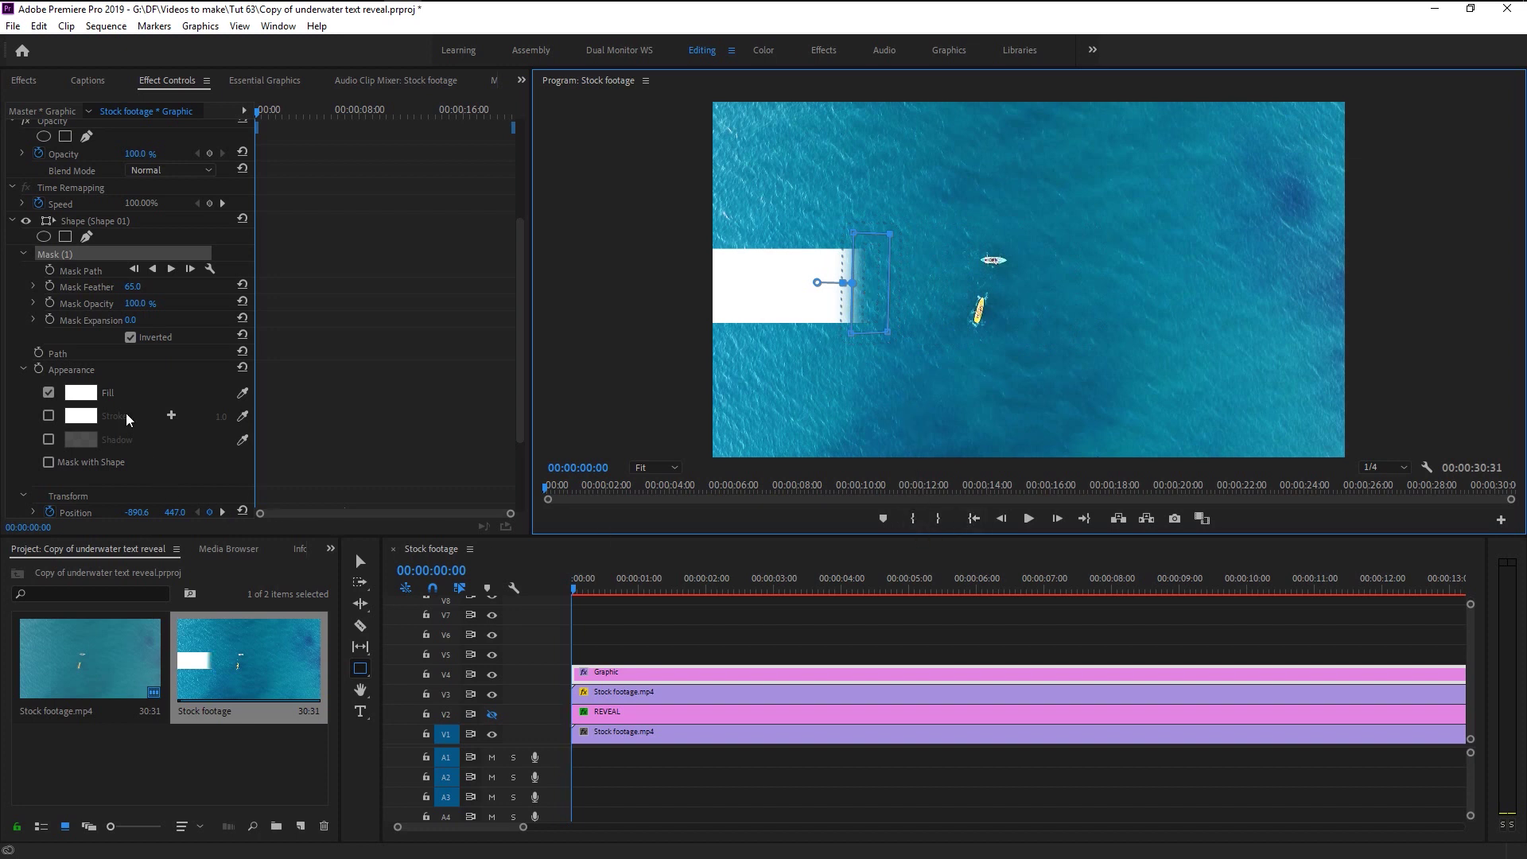
Keyframe Mask Path at 0:00, then drag the mask right across the frame at 00:00:06:59.
{"action": "left_click", "coordinate": [56, 273]}
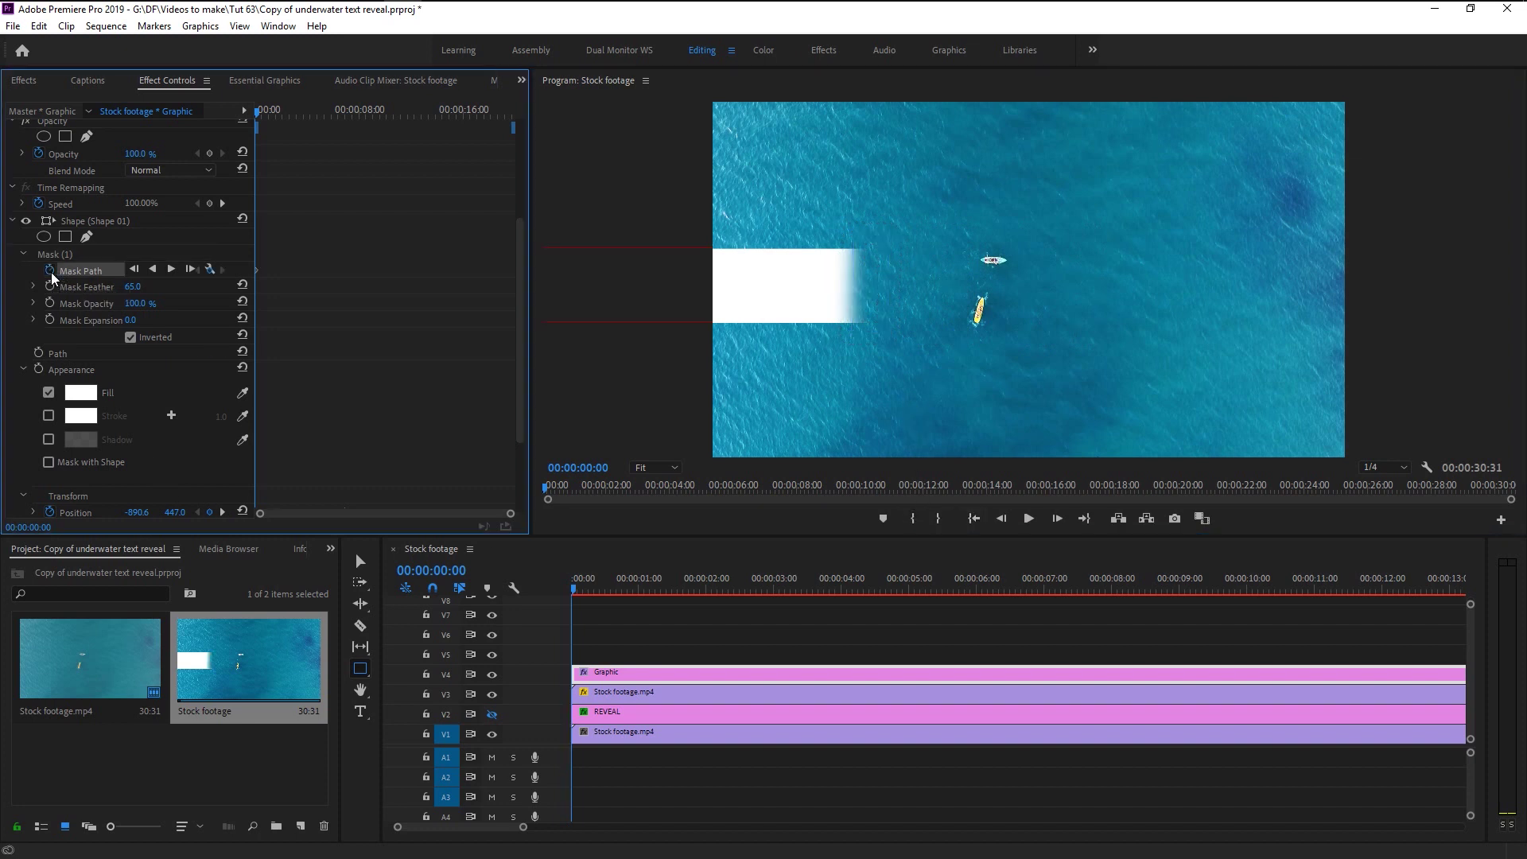
{"action": "left_click", "coordinate": [607, 675]}
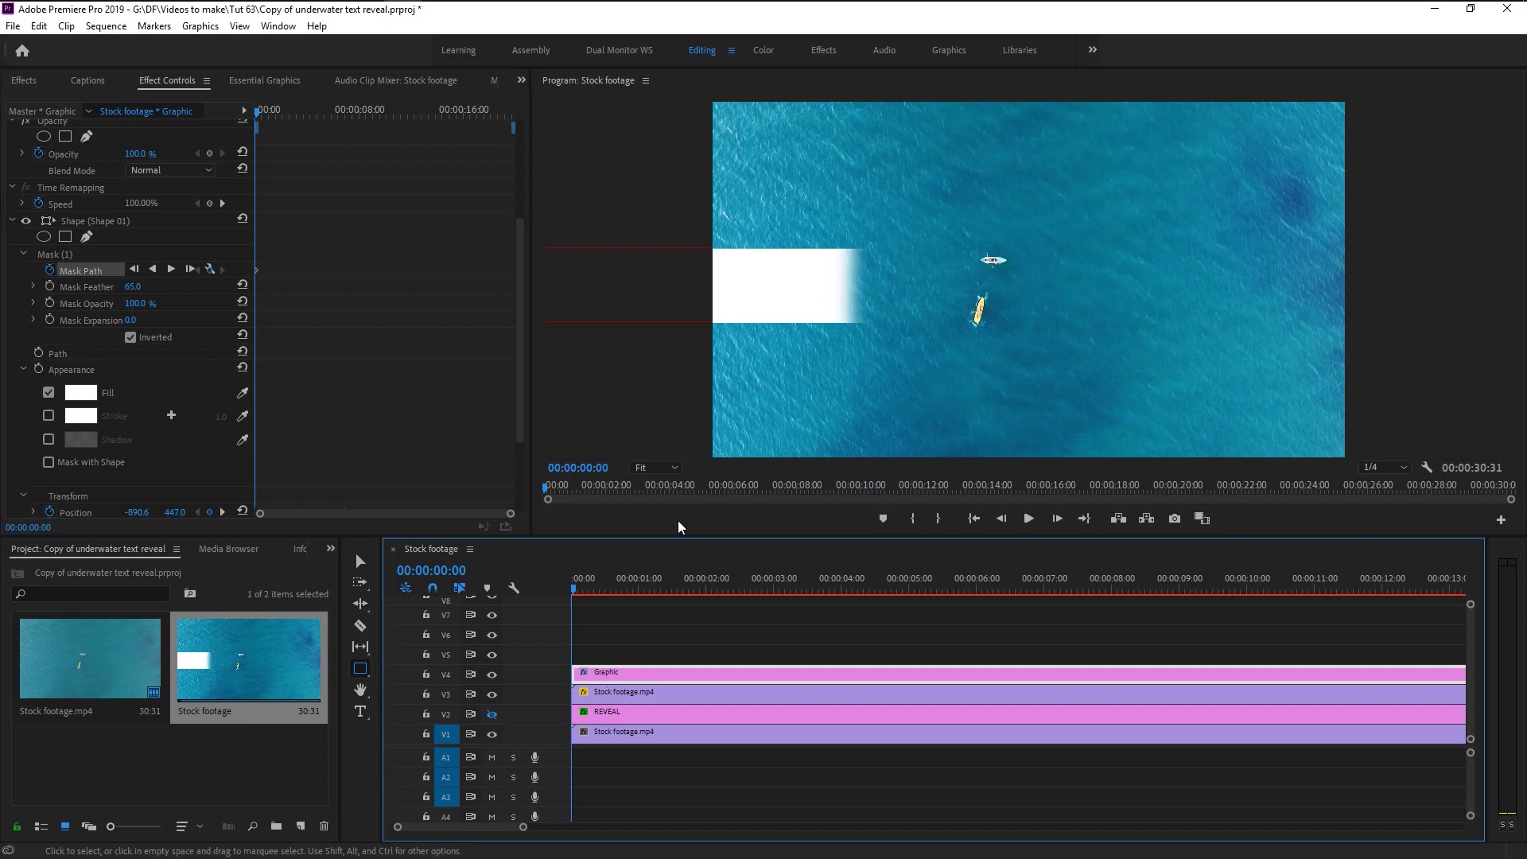
{"action": "left_click", "coordinate": [67, 255]}
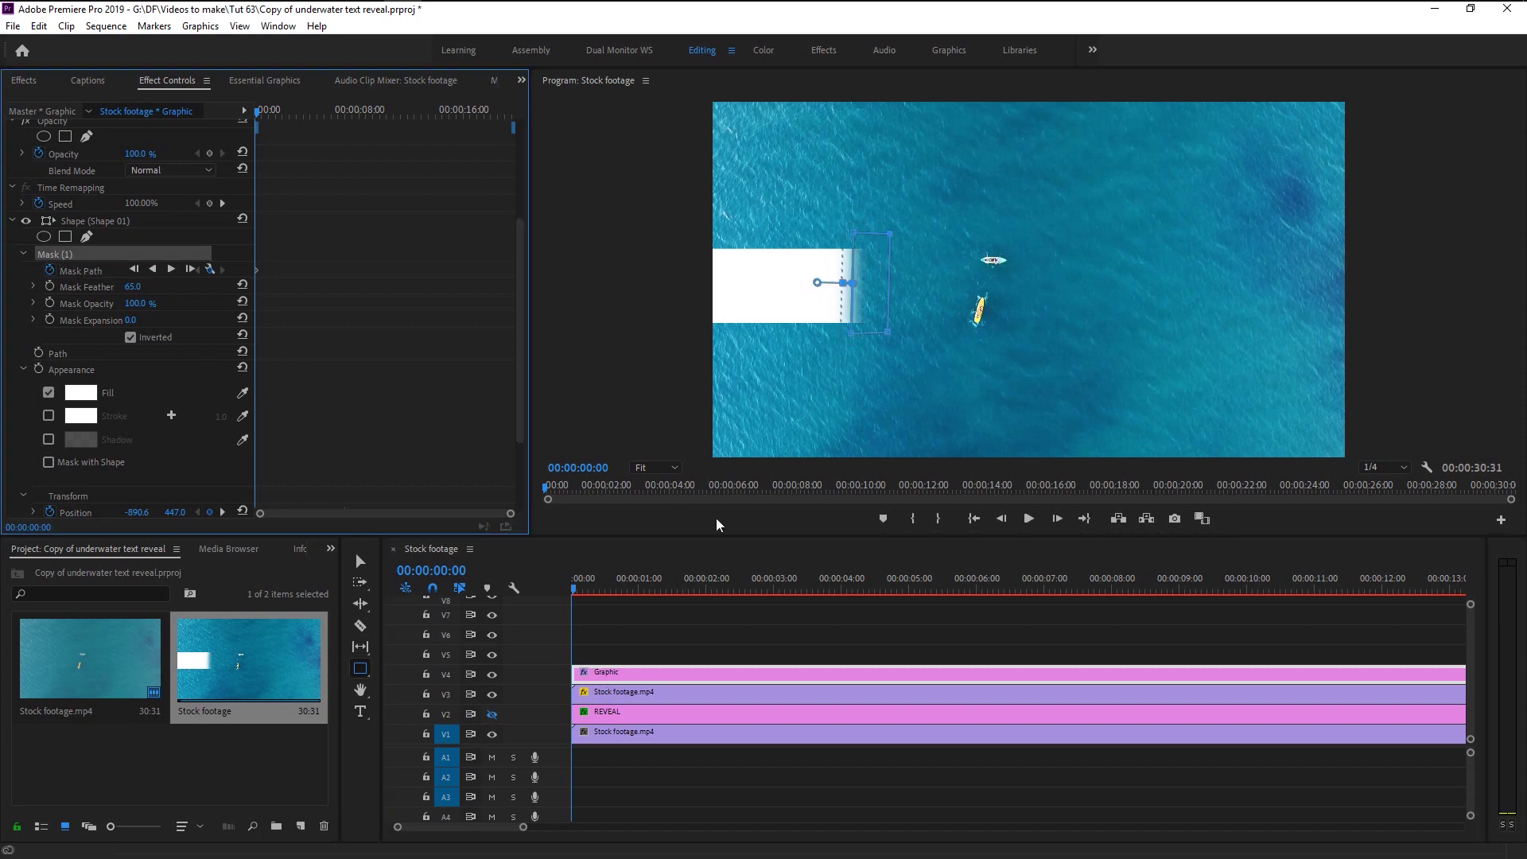
{"action": "left_click", "coordinate": [1042, 589]}
{"action": "left_click_drag", "start_coordinate": [873, 281], "coordinate": [1185, 283]}
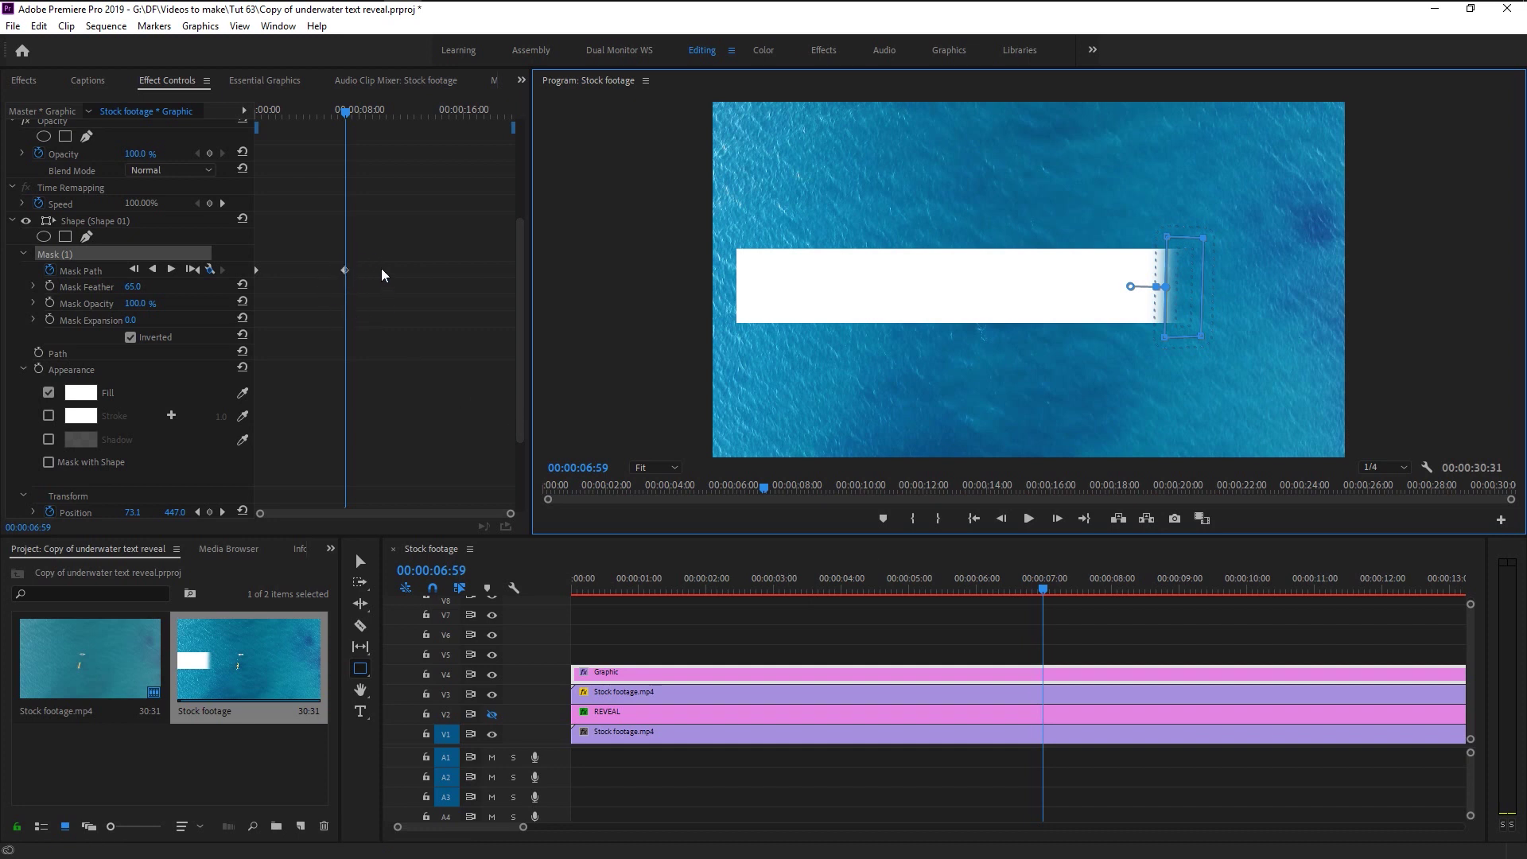
{"action": "left_click", "coordinate": [724, 819]}
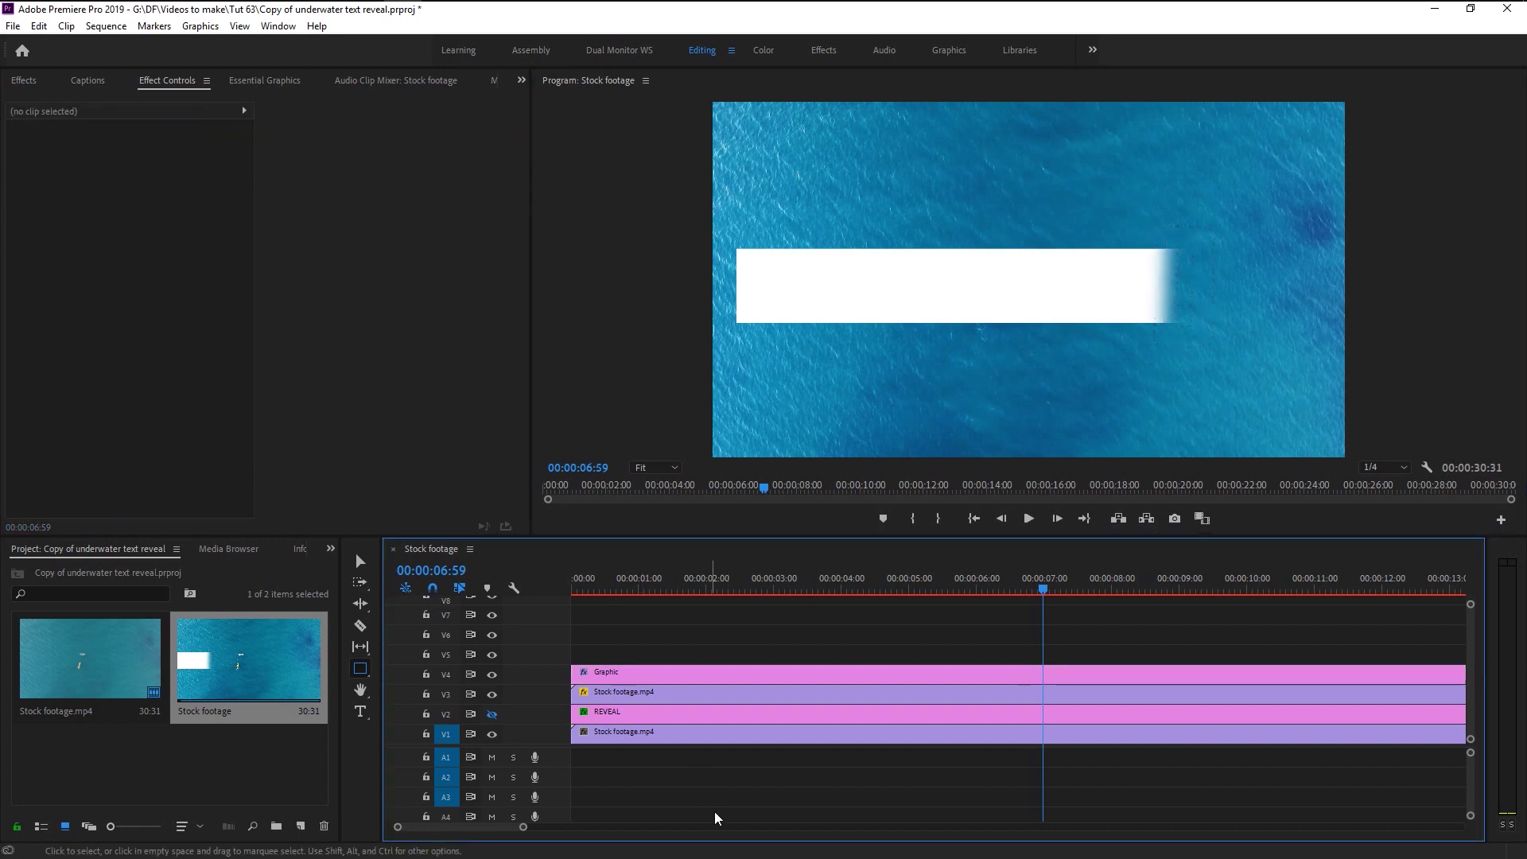
Turn V2 back on and play the wipe from the start, then again from about 14:00.
{"action": "left_click", "coordinate": [492, 714]}
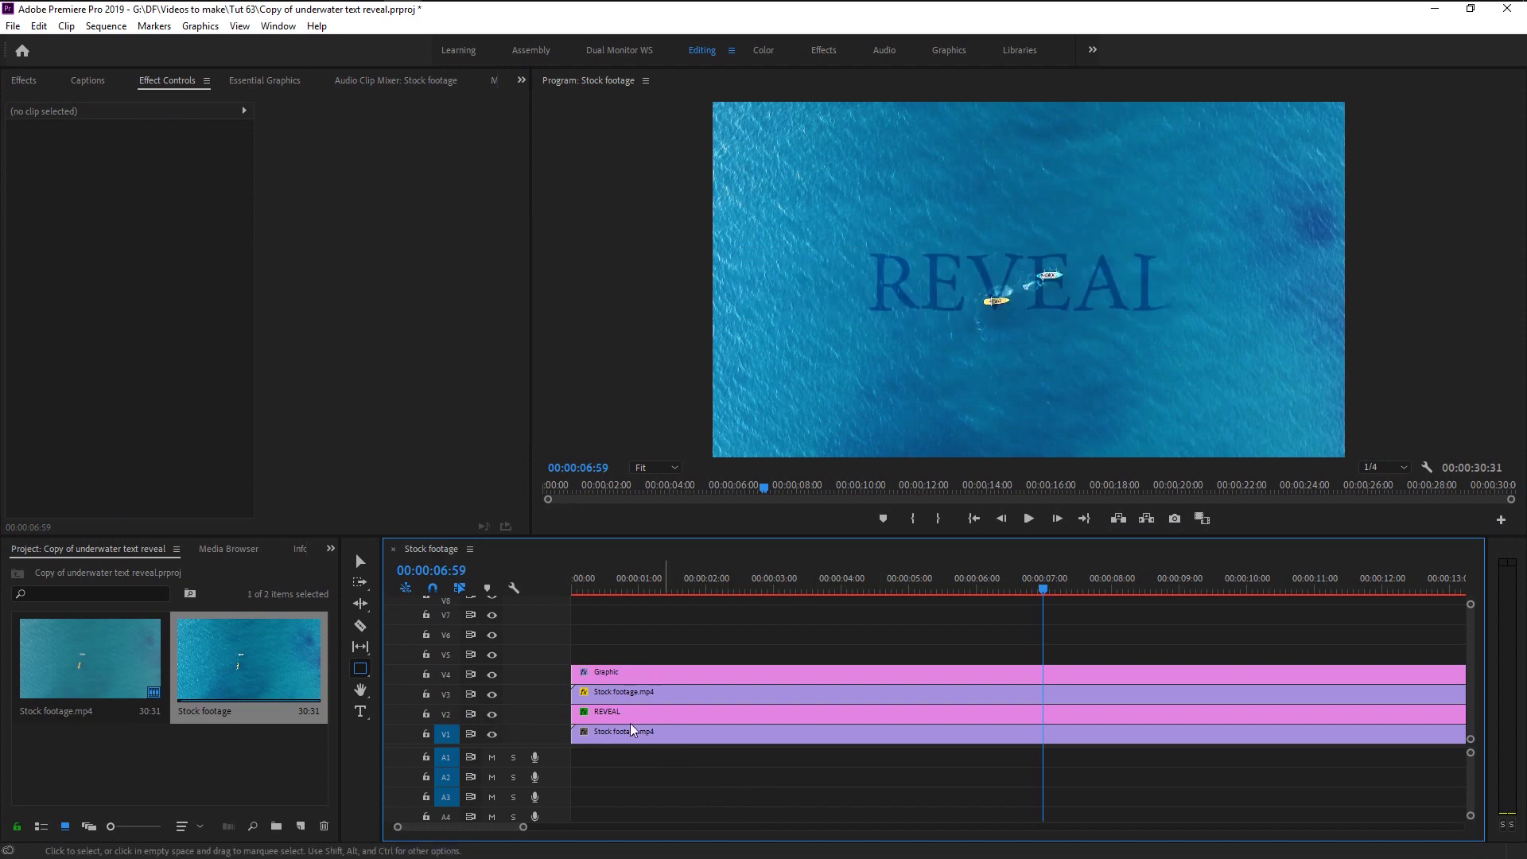
{"action": "key", "text": "Home"}
{"action": "key", "text": "minus"}
{"action": "key", "text": "space"}
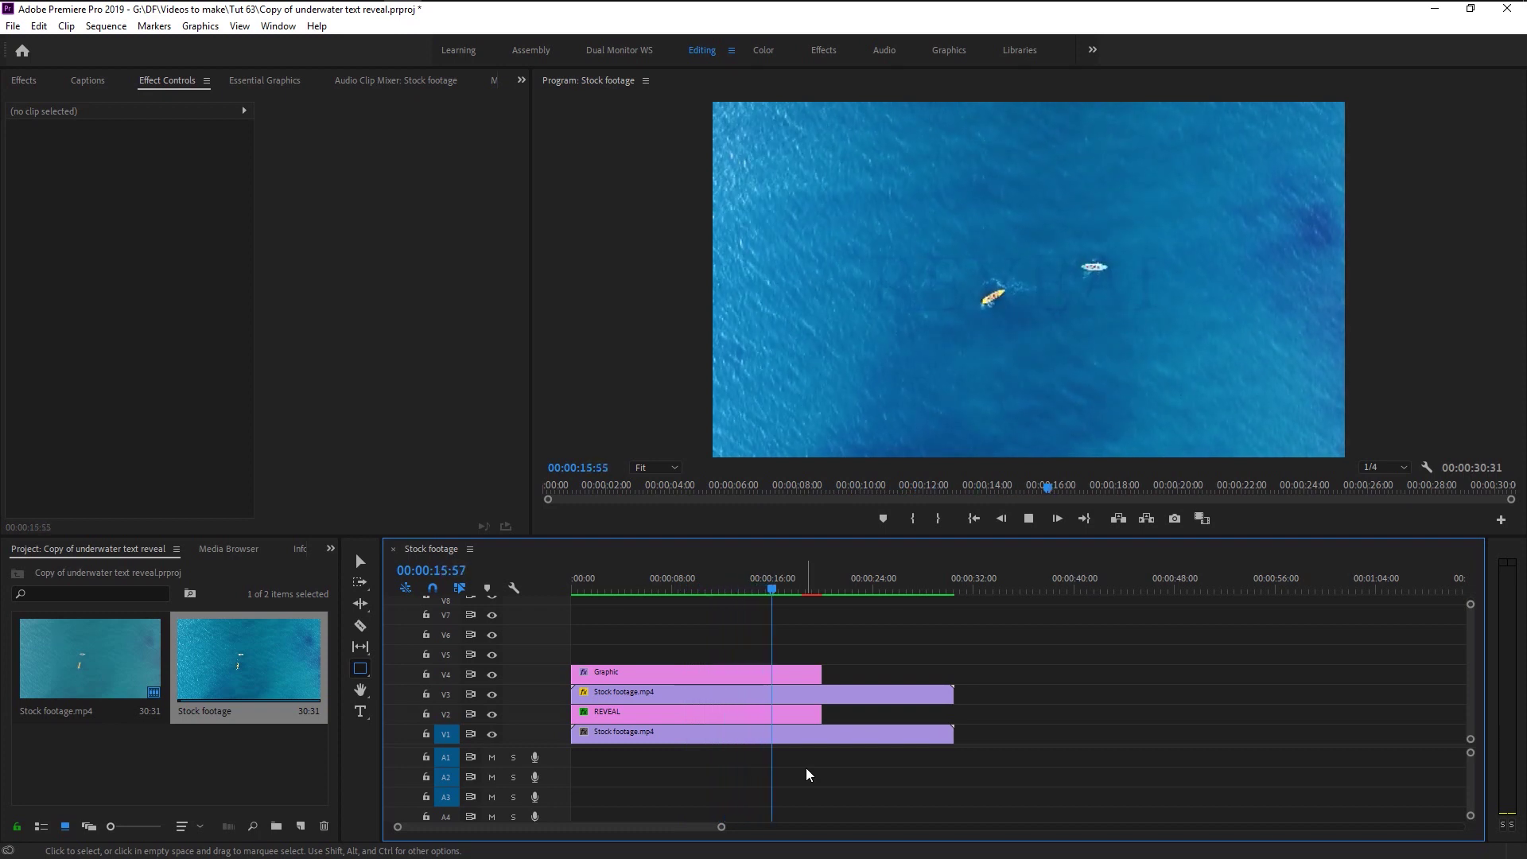
{"action": "key", "text": "space"}
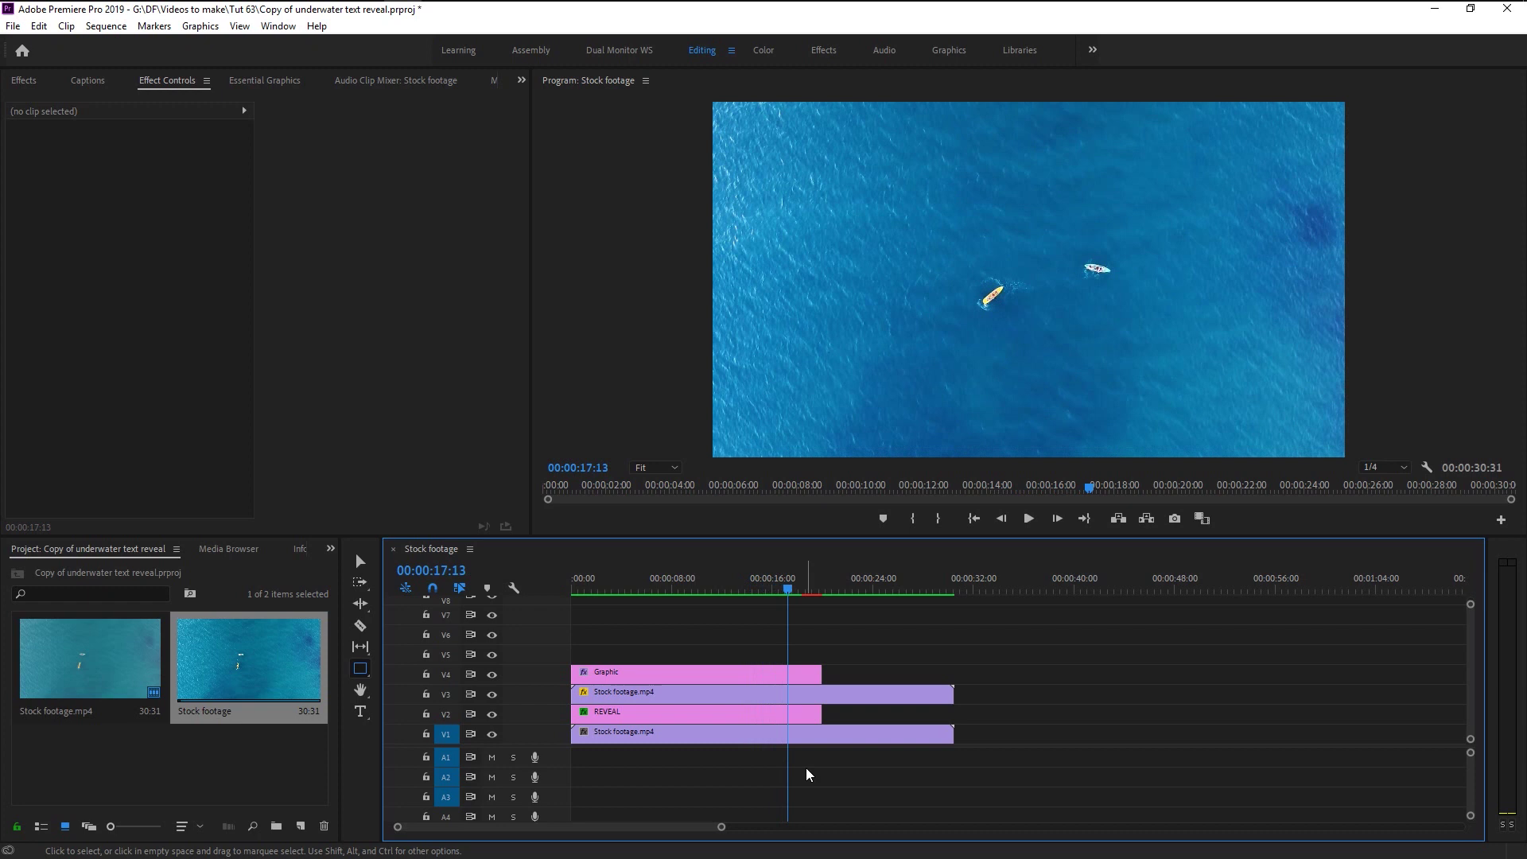
{"action": "left_click", "coordinate": [737, 590]}
{"action": "key", "text": "space"}
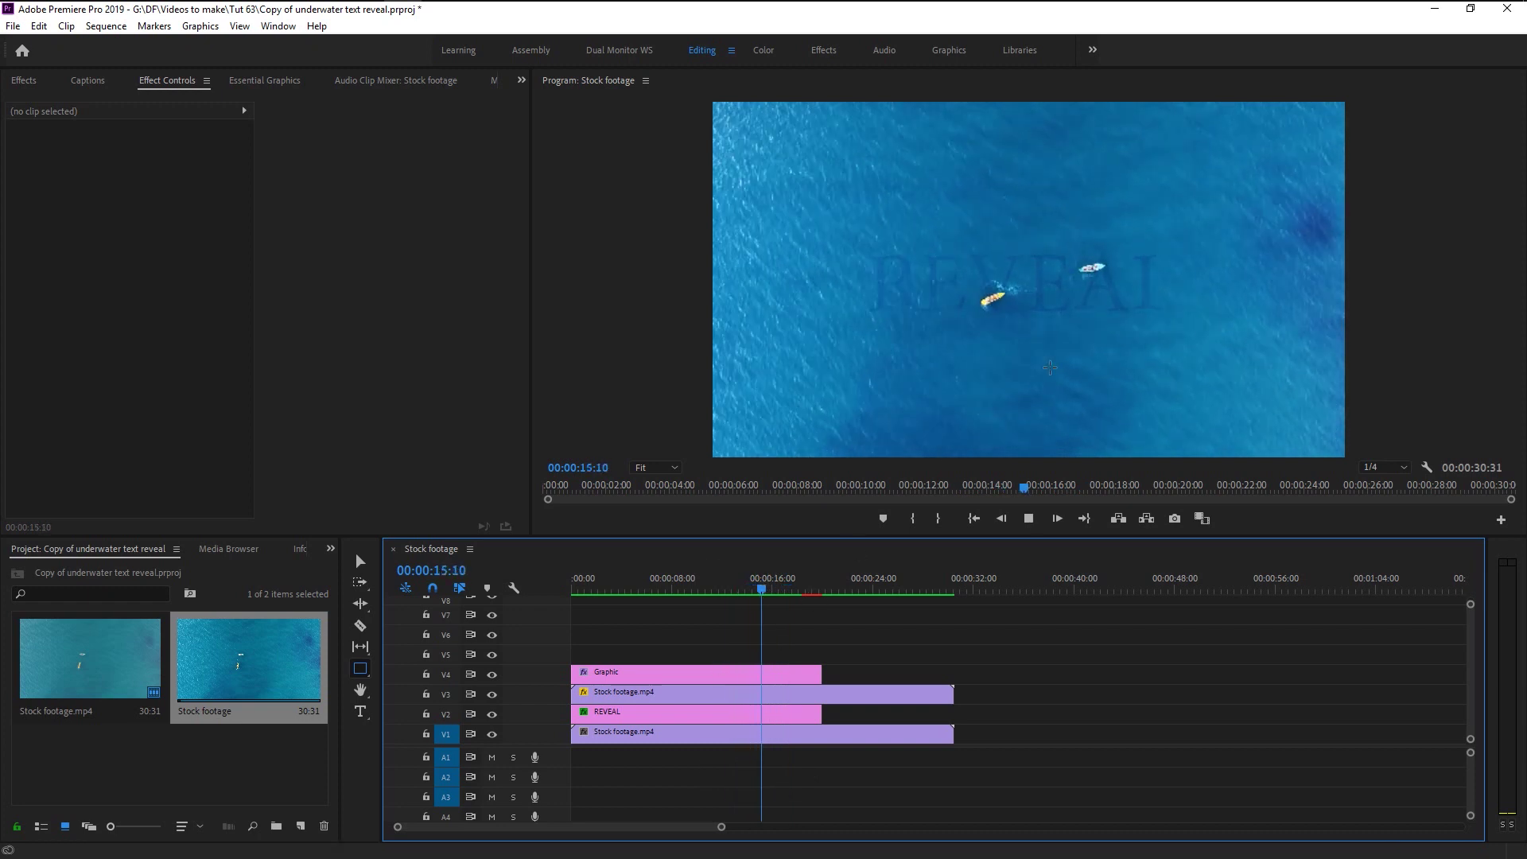
{"action": "key", "text": "space"}
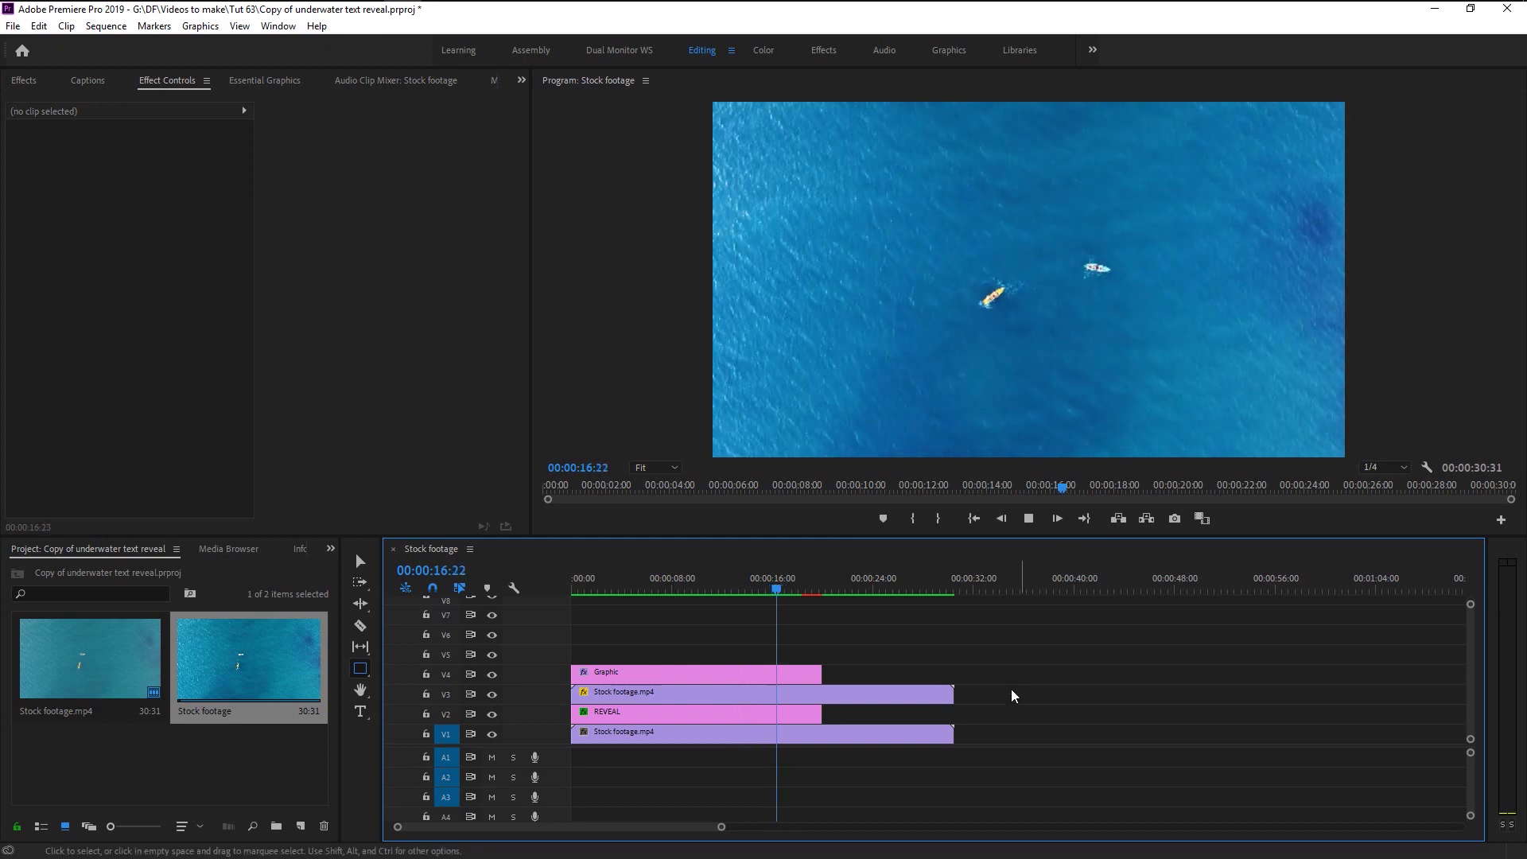
{"action": "key", "text": "="}
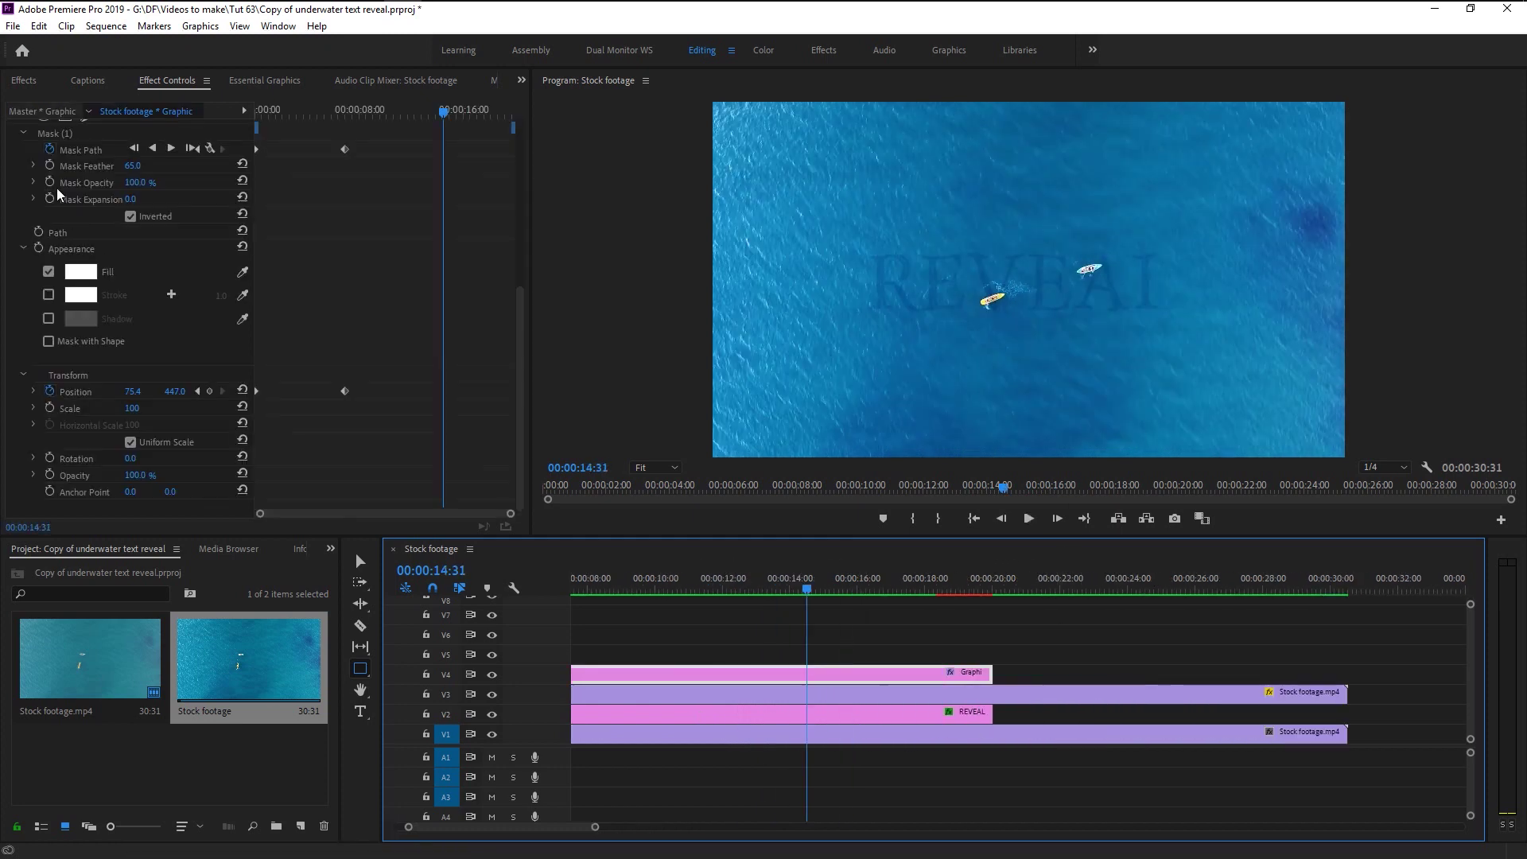
Search 'BLOCK' in Effects and drop Block Dissolve onto the V4 Graphic clip.
{"action": "left_click", "coordinate": [24, 81]}
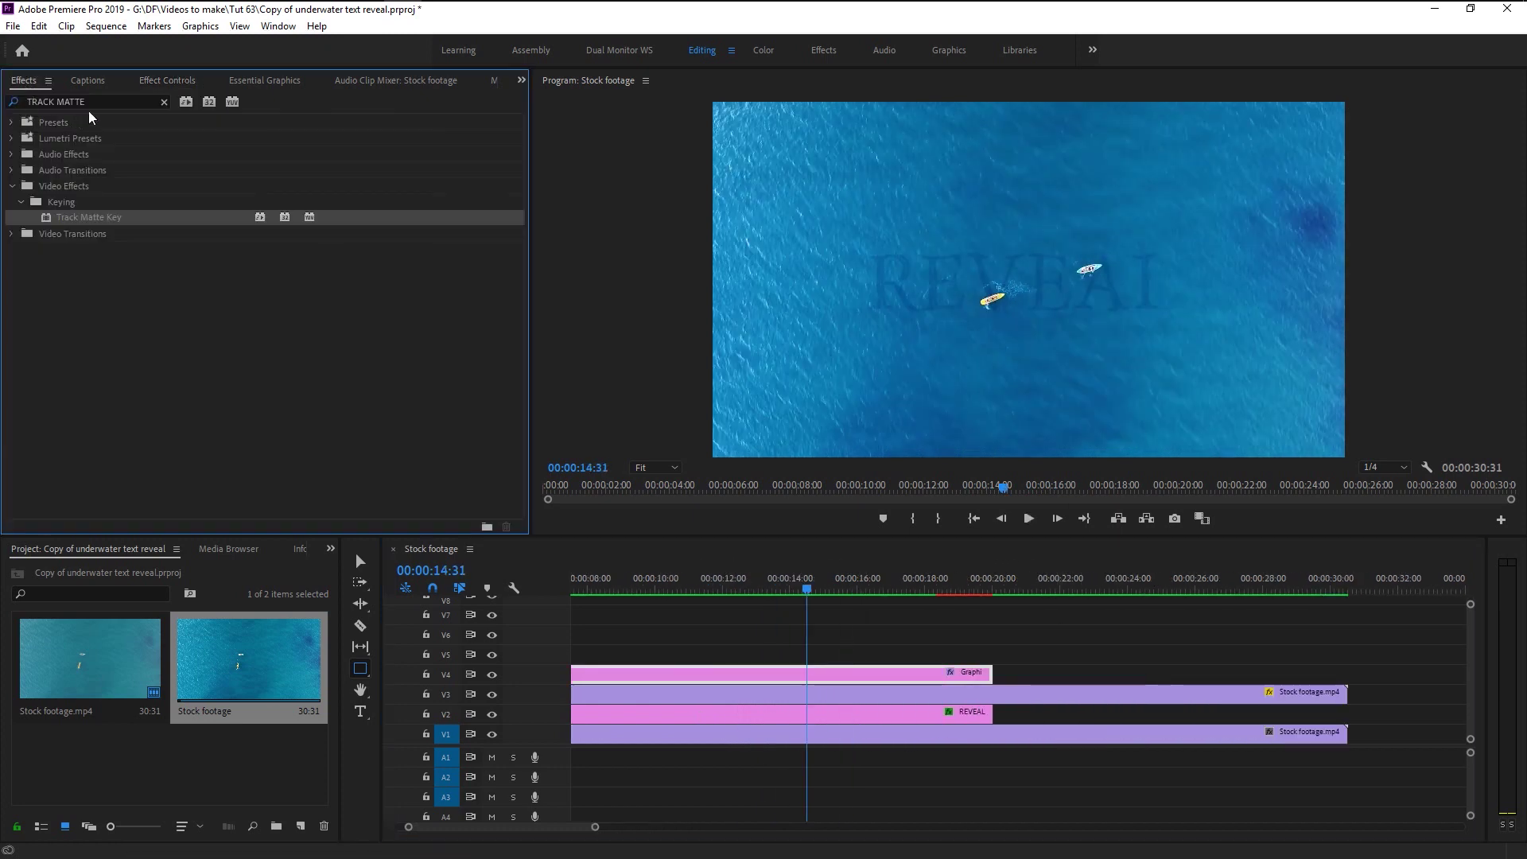
{"action": "left_click", "coordinate": [121, 98]}
{"action": "type", "text": "BLOCK"}
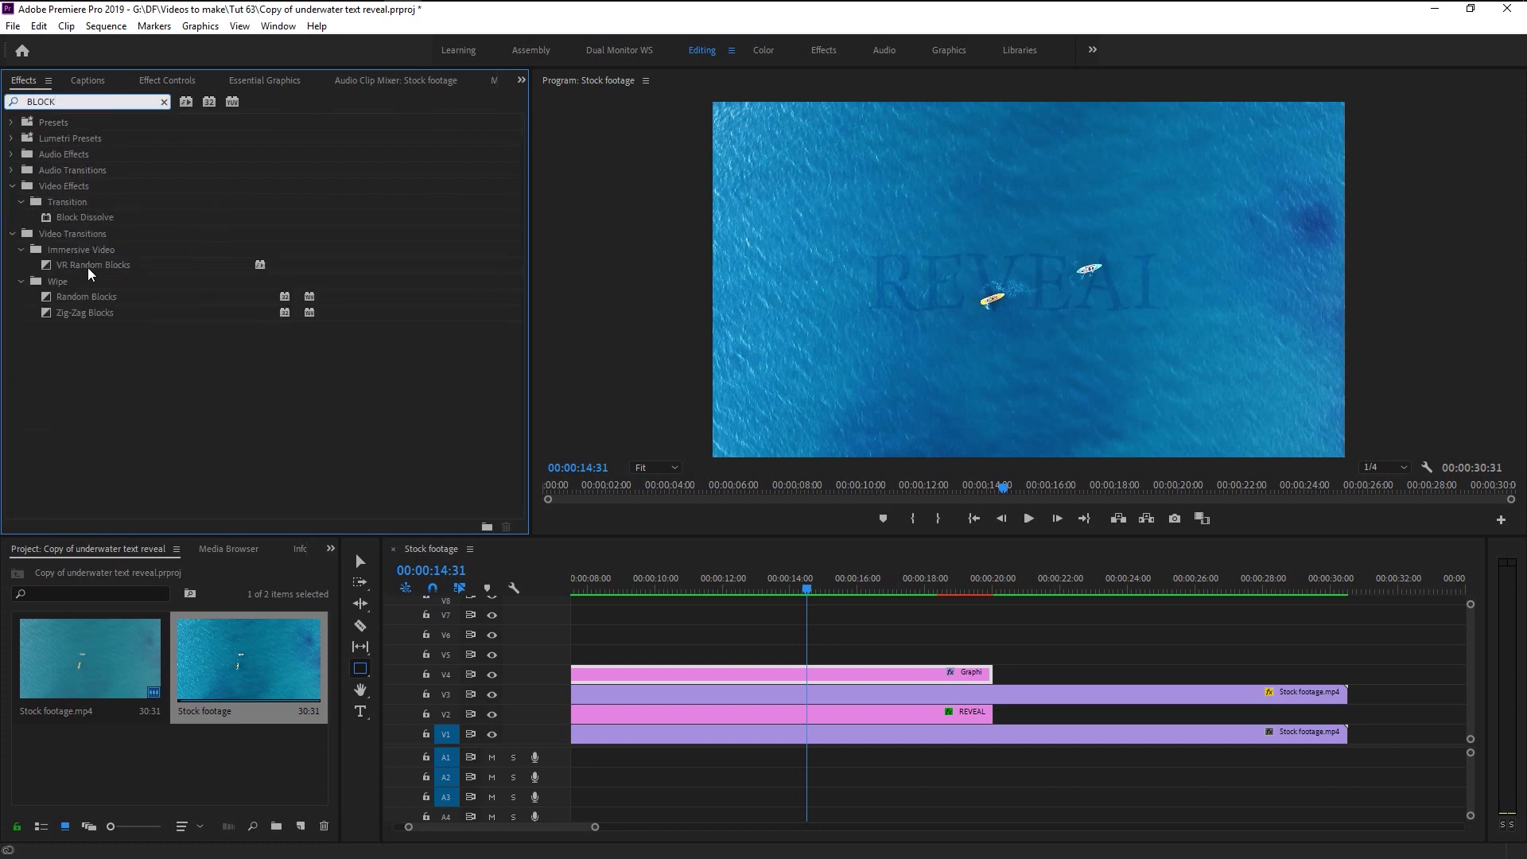
{"action": "left_click", "coordinate": [76, 217]}
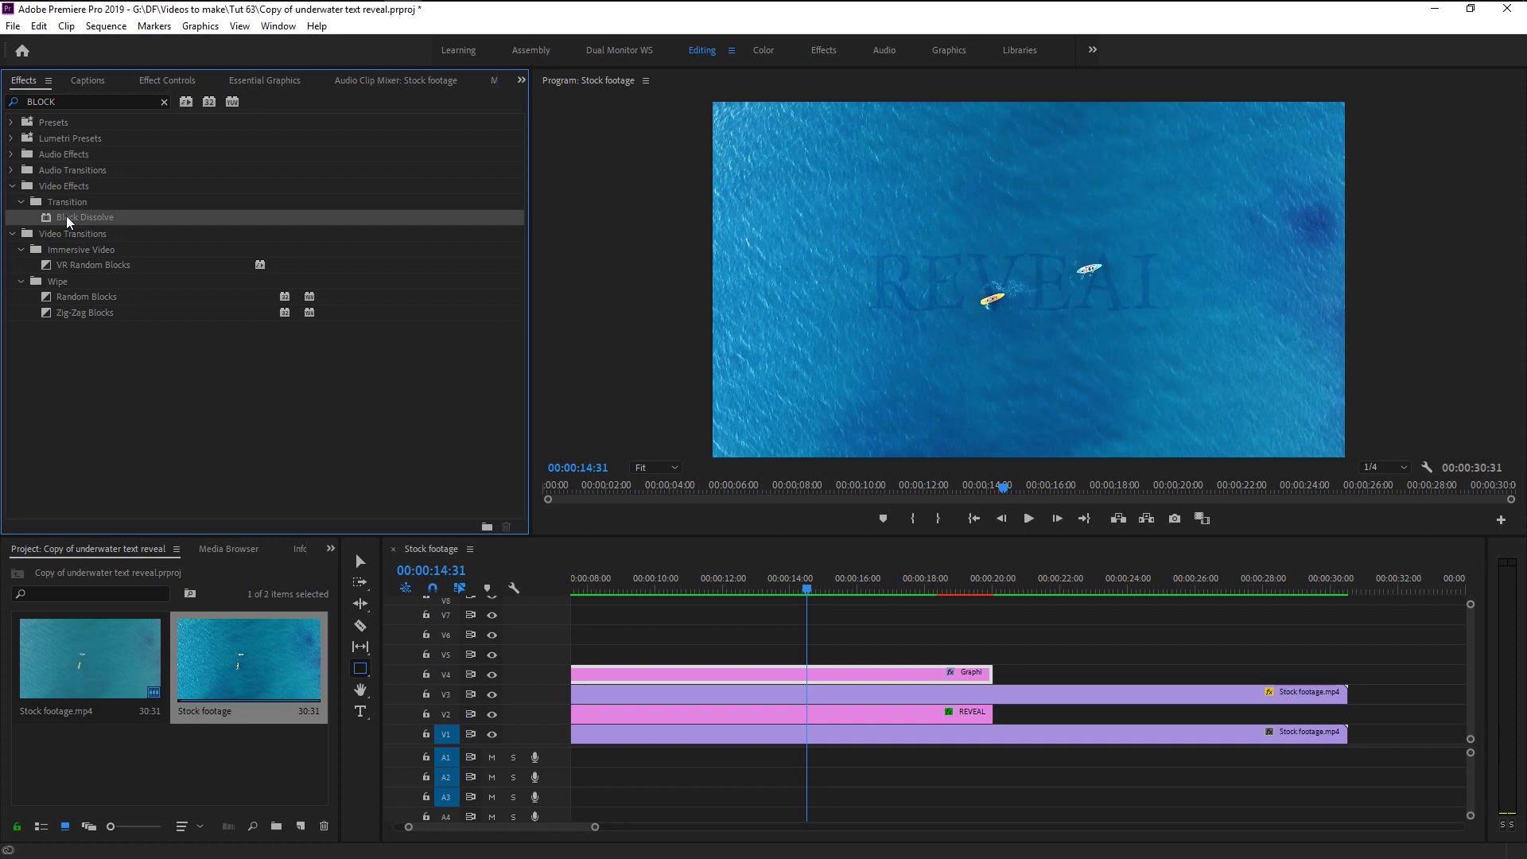
{"action": "left_click_drag", "start_coordinate": [65, 216], "coordinate": [757, 675]}
At 00:00:10:00, set the Block Dissolve's Block Width to 3.
{"action": "left_click", "coordinate": [162, 78]}
{"action": "scroll", "coordinate": [364, 283], "scroll_direction": "down", "scroll_amount": 3}
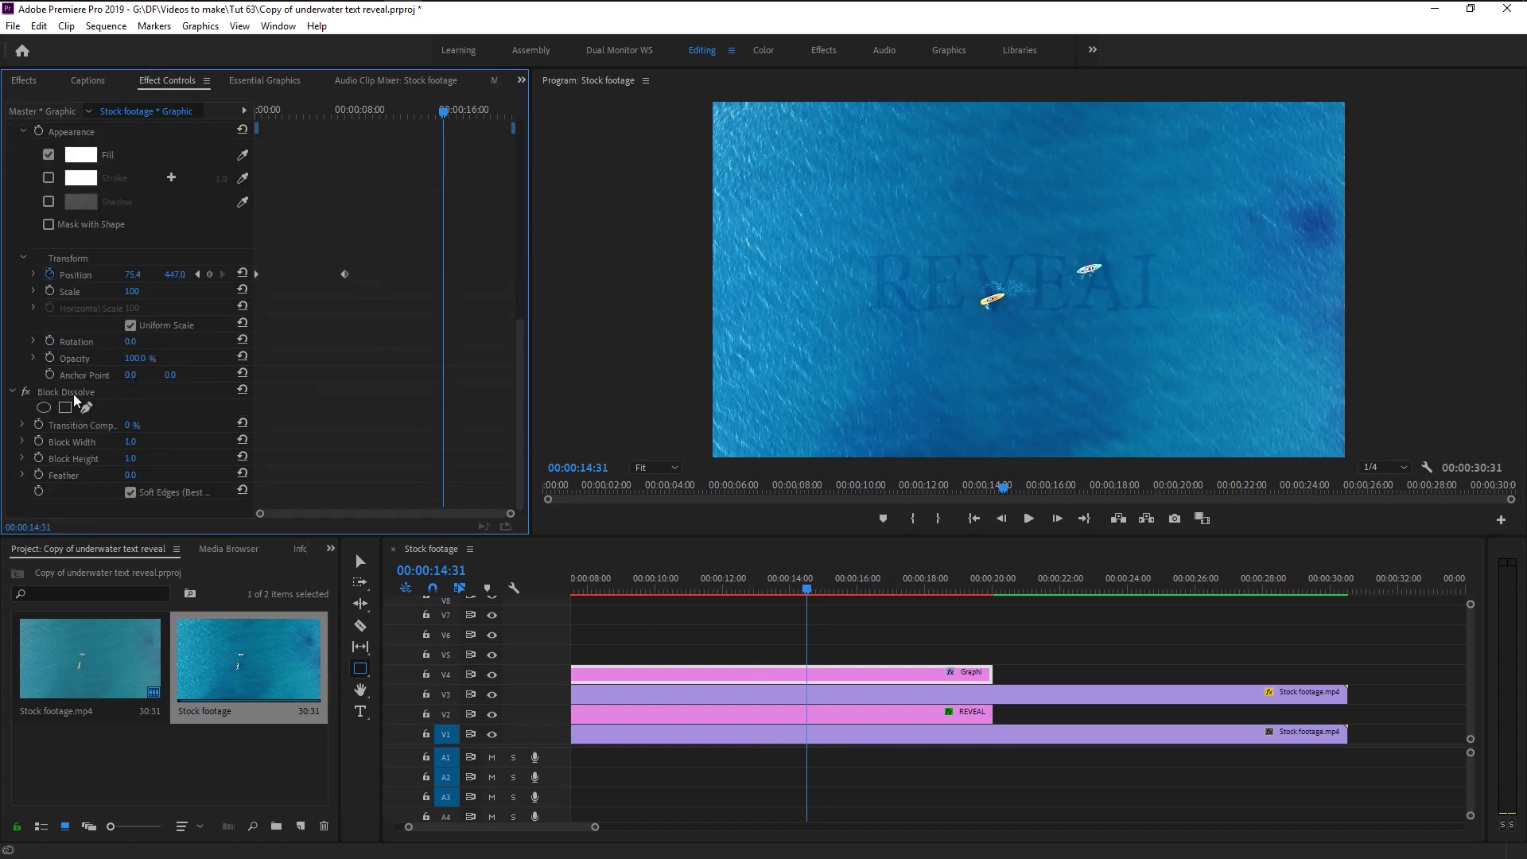
{"action": "left_click", "coordinate": [74, 393]}
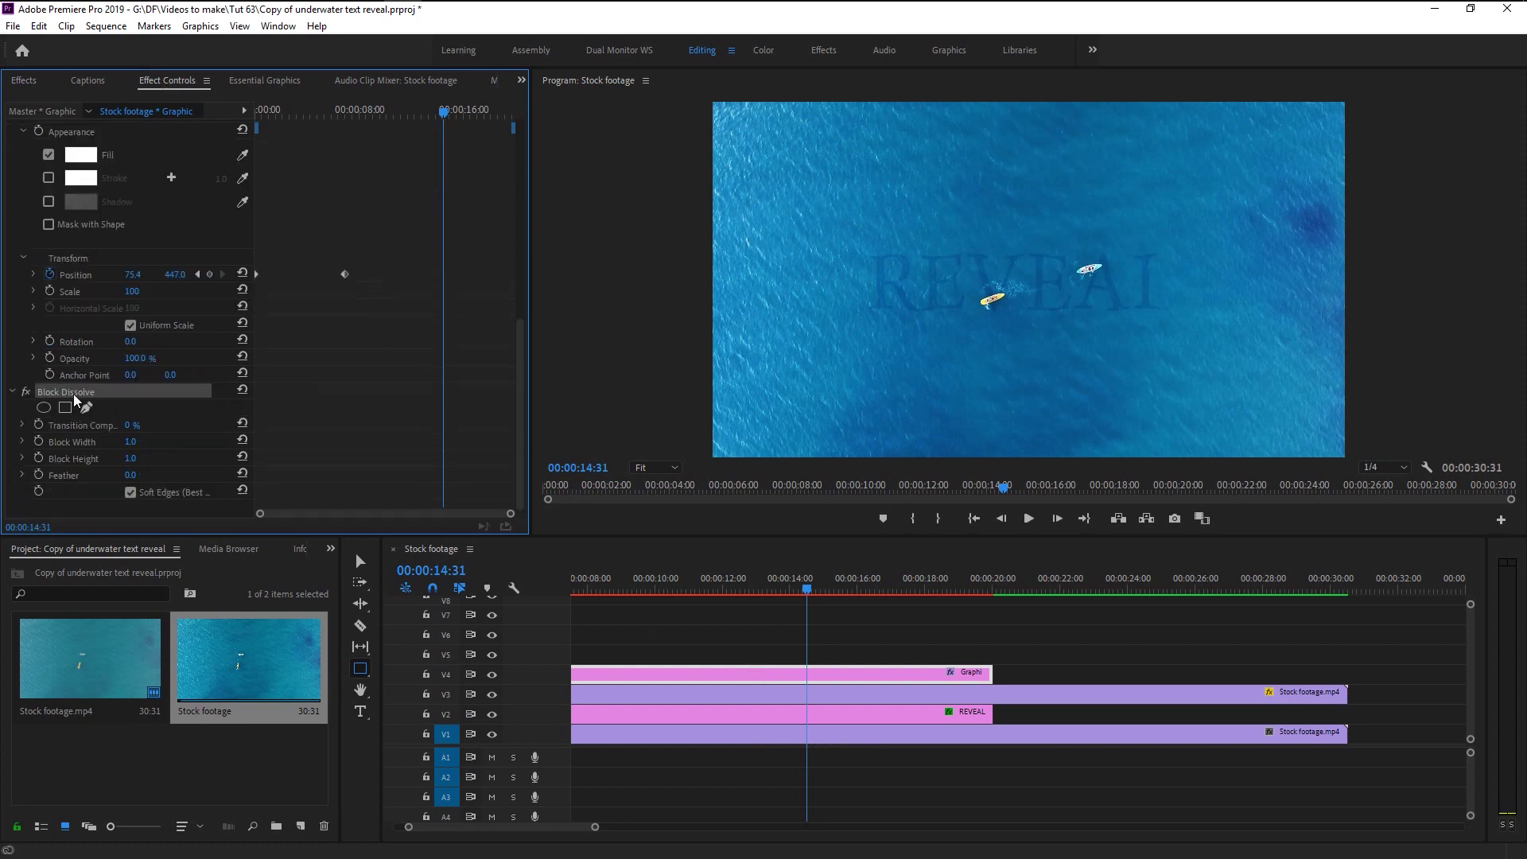
{"action": "key", "text": "Up"}
{"action": "left_click", "coordinate": [147, 438]}
{"action": "type", "text": "3"}
{"action": "key", "text": "Return"}
Preview the dissolve at 70% completion and set Block Height to 8.0.
{"action": "left_click_drag", "start_coordinate": [143, 442], "coordinate": [208, 454]}
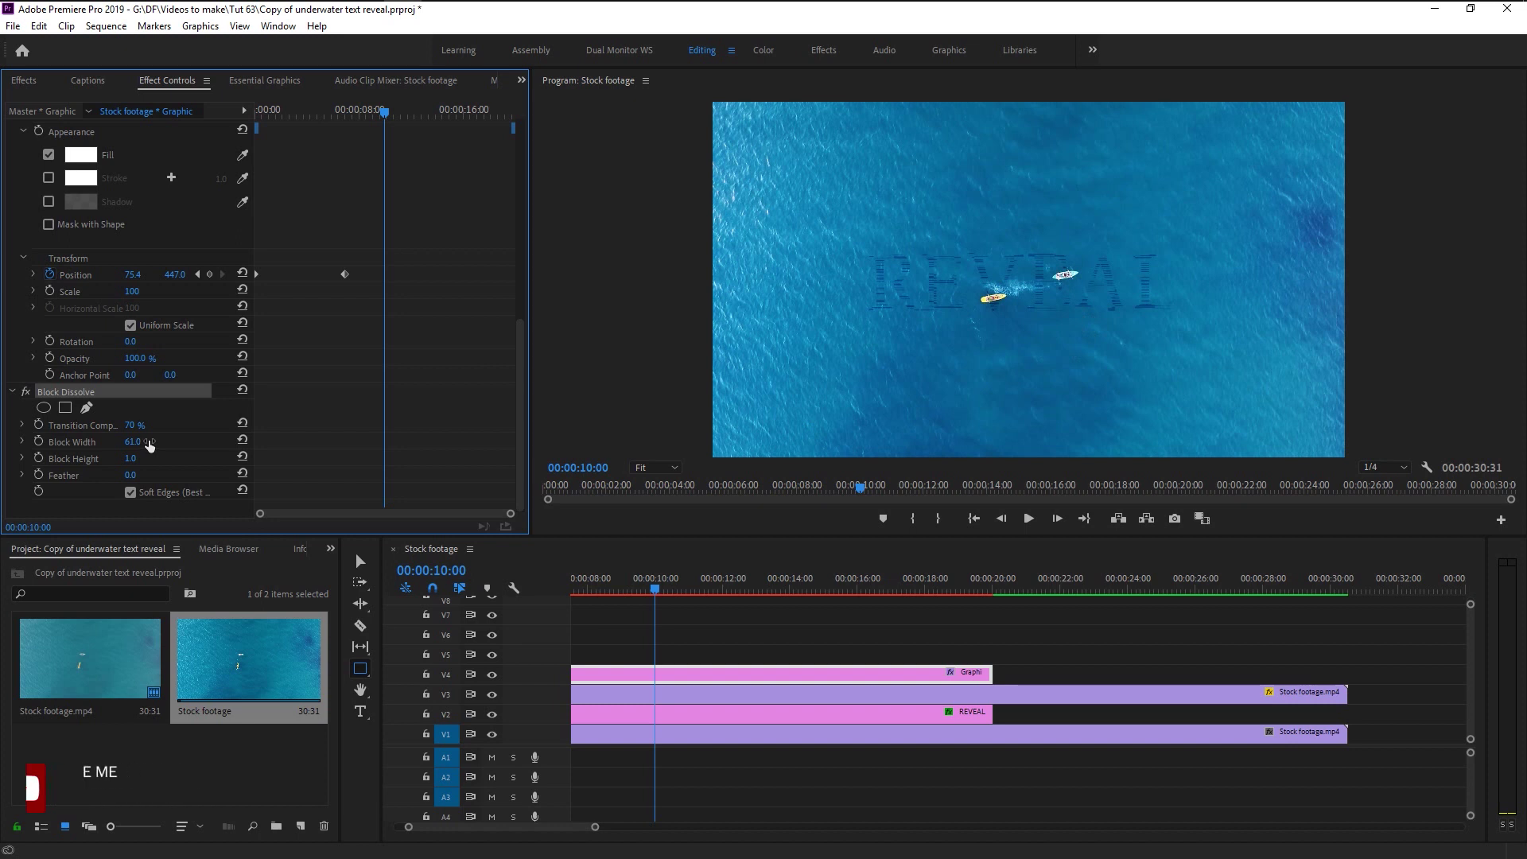
{"action": "left_click_drag", "start_coordinate": [149, 445], "coordinate": [121, 447]}
{"action": "left_click", "coordinate": [147, 457]}
{"action": "type", "text": "8"}
{"action": "key", "text": "Return"}
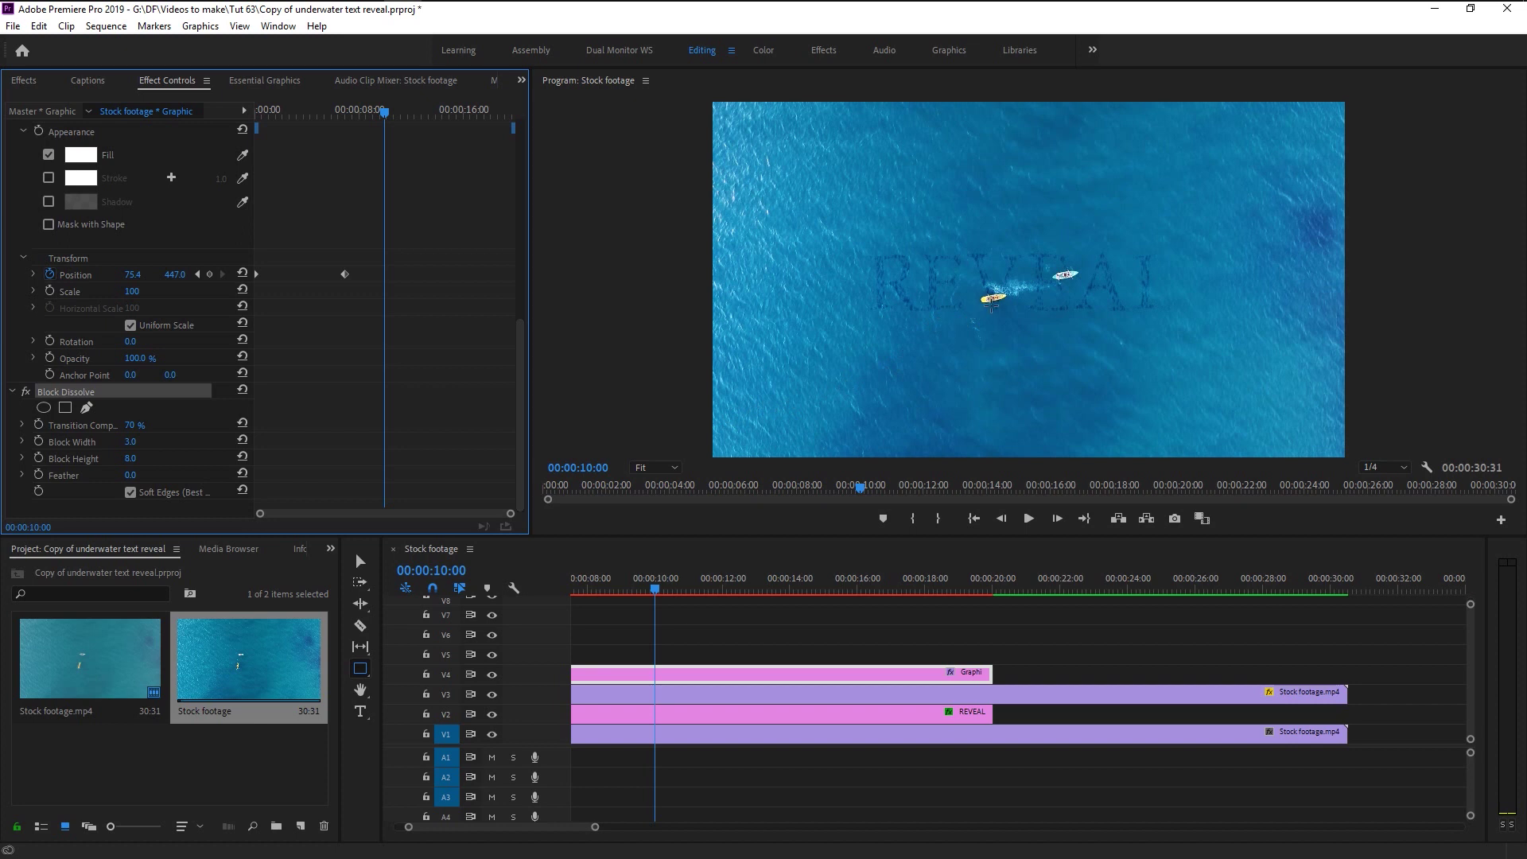
Set Feather to 50 and keyframe Transition Completion at 0% at 00:00:10:00.
{"action": "left_click", "coordinate": [132, 475]}
{"action": "type", "text": "50"}
{"action": "key", "text": "Return"}
{"action": "left_click_drag", "start_coordinate": [130, 425], "coordinate": [96, 425]}
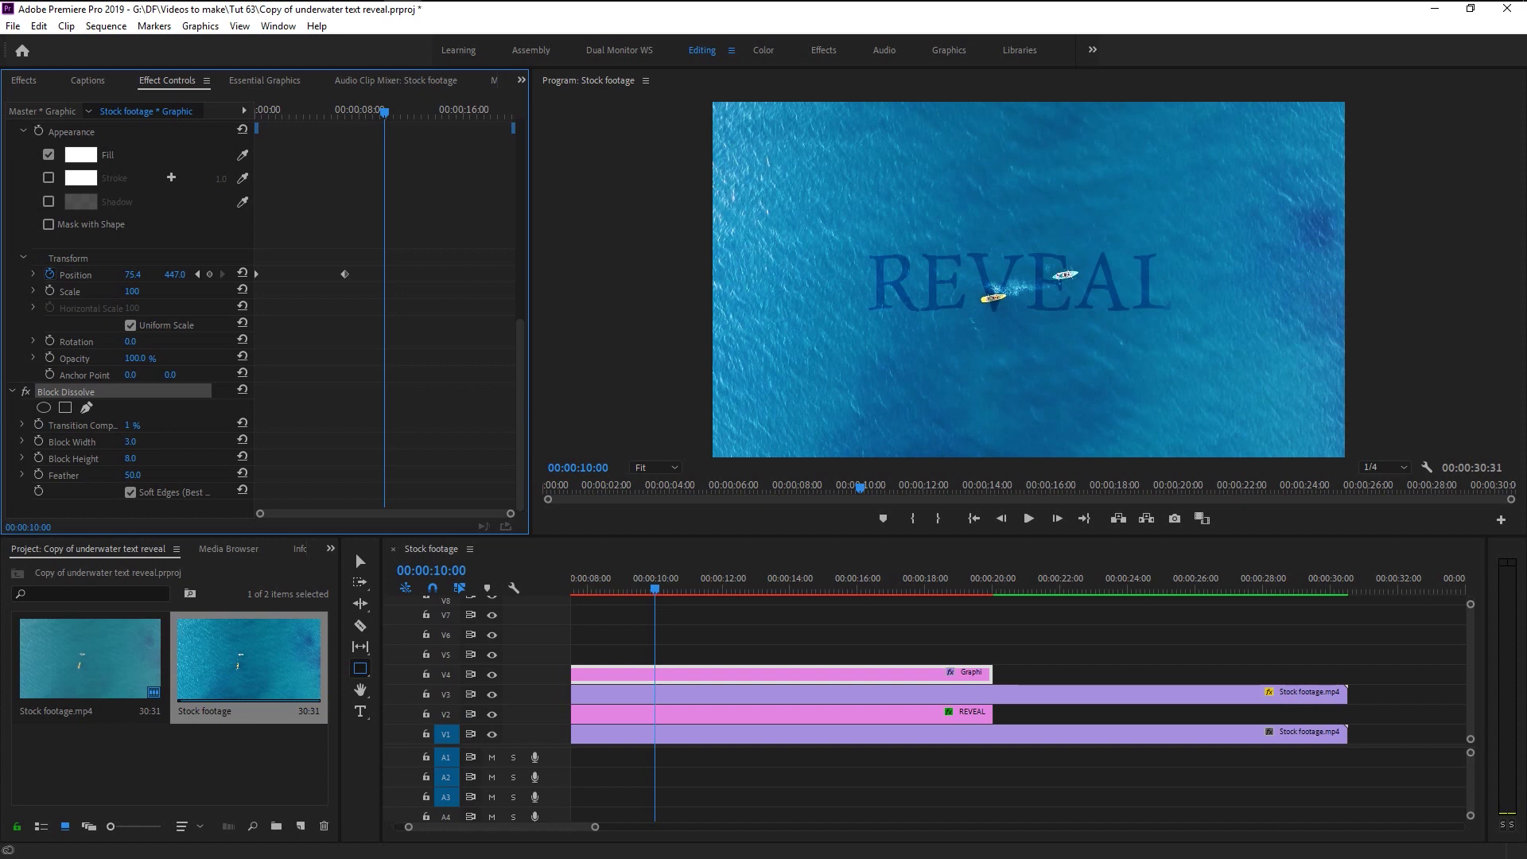
{"action": "left_click", "coordinate": [41, 422]}
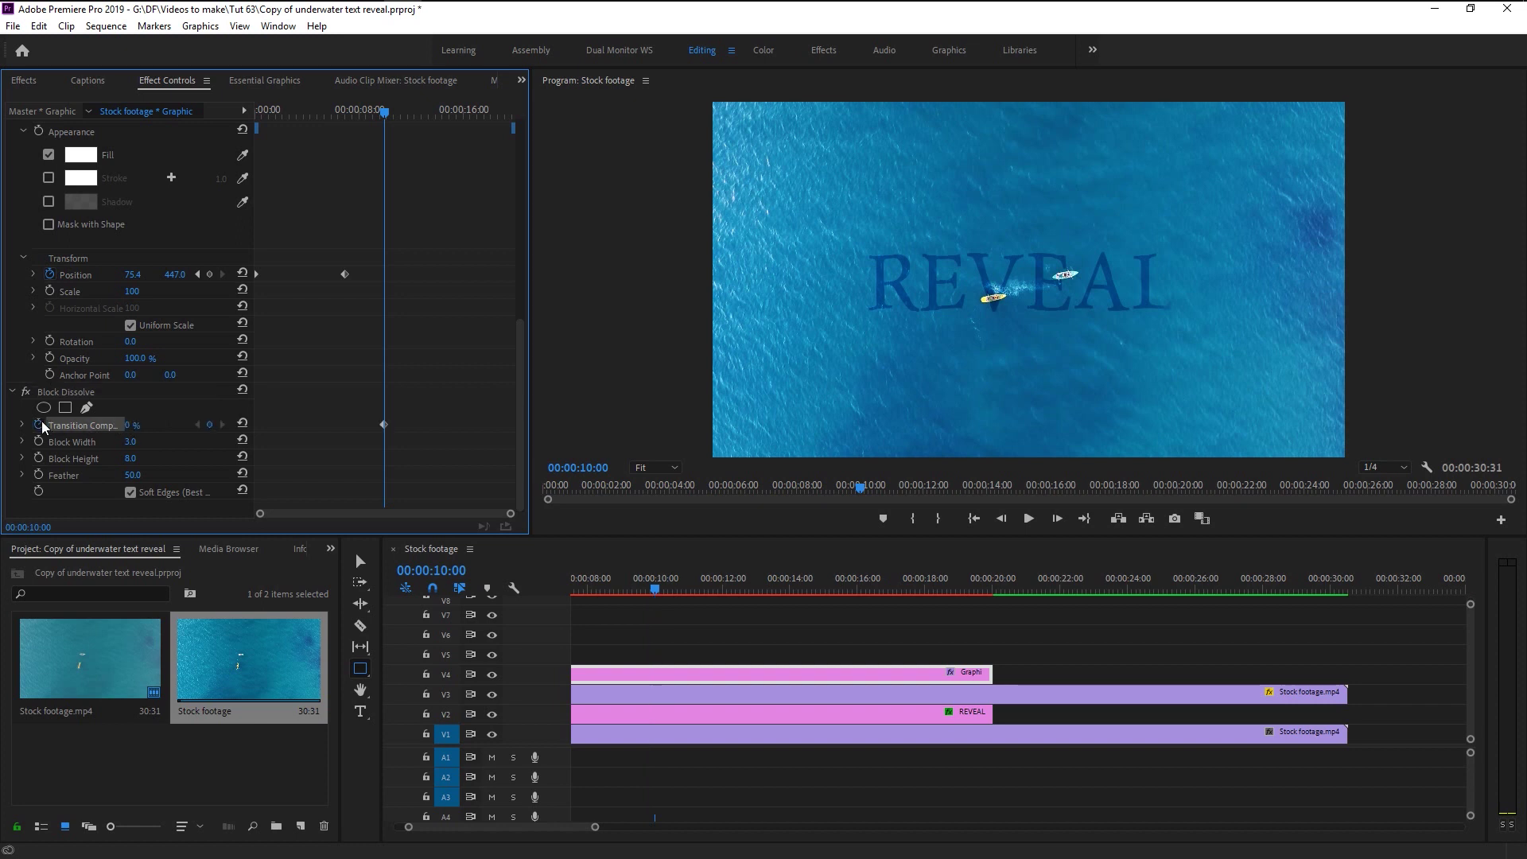
Move the playhead to 00:00:17:00 using the REVEAL clip's last opacity keyframe.
{"action": "left_click", "coordinate": [785, 714]}
{"action": "left_click", "coordinate": [785, 714]}
{"action": "scroll", "coordinate": [460, 432], "scroll_direction": "up", "scroll_amount": 3}
{"action": "left_click", "coordinate": [474, 112]}
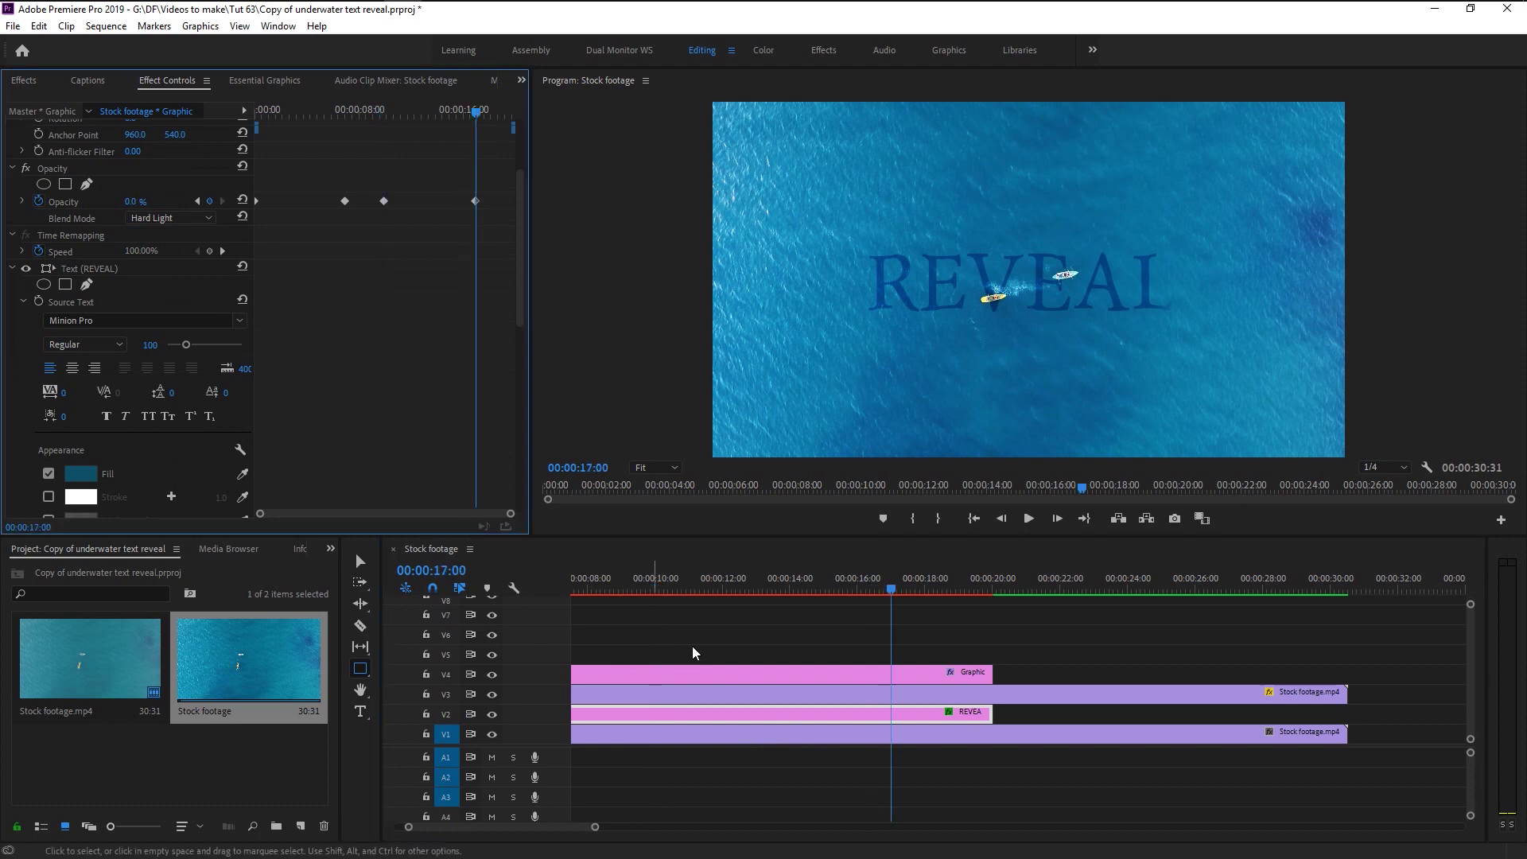
Set the V4 Graphic clip's Block Dissolve Transition Completion to 100% at 17:00, playhead back at sequence start.
{"action": "left_click", "coordinate": [691, 668]}
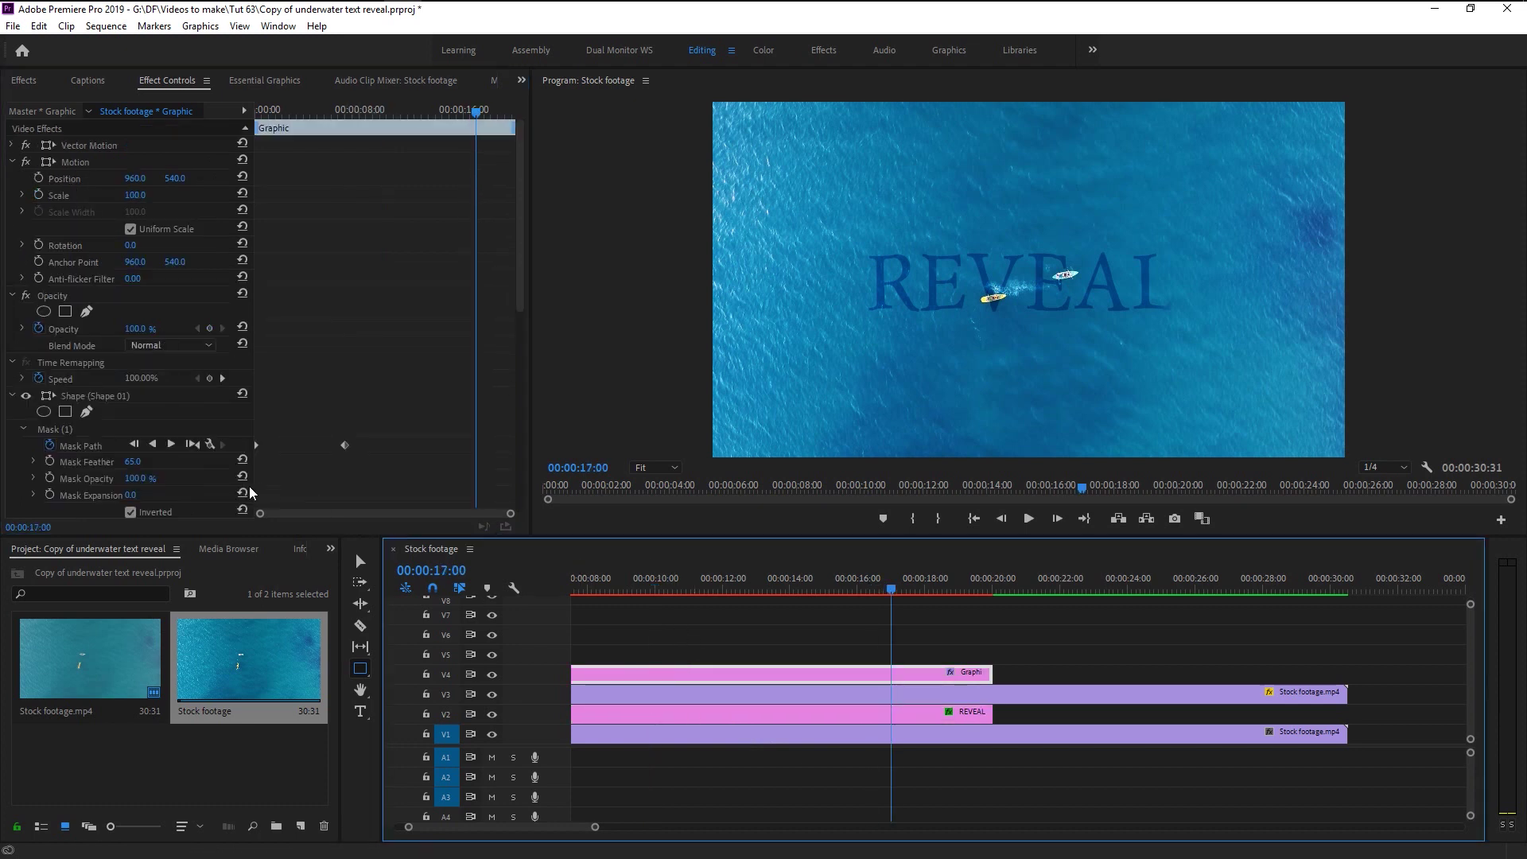
{"action": "left_click", "coordinate": [130, 511]}
{"action": "scroll", "coordinate": [86, 470], "scroll_direction": "down", "scroll_amount": 8}
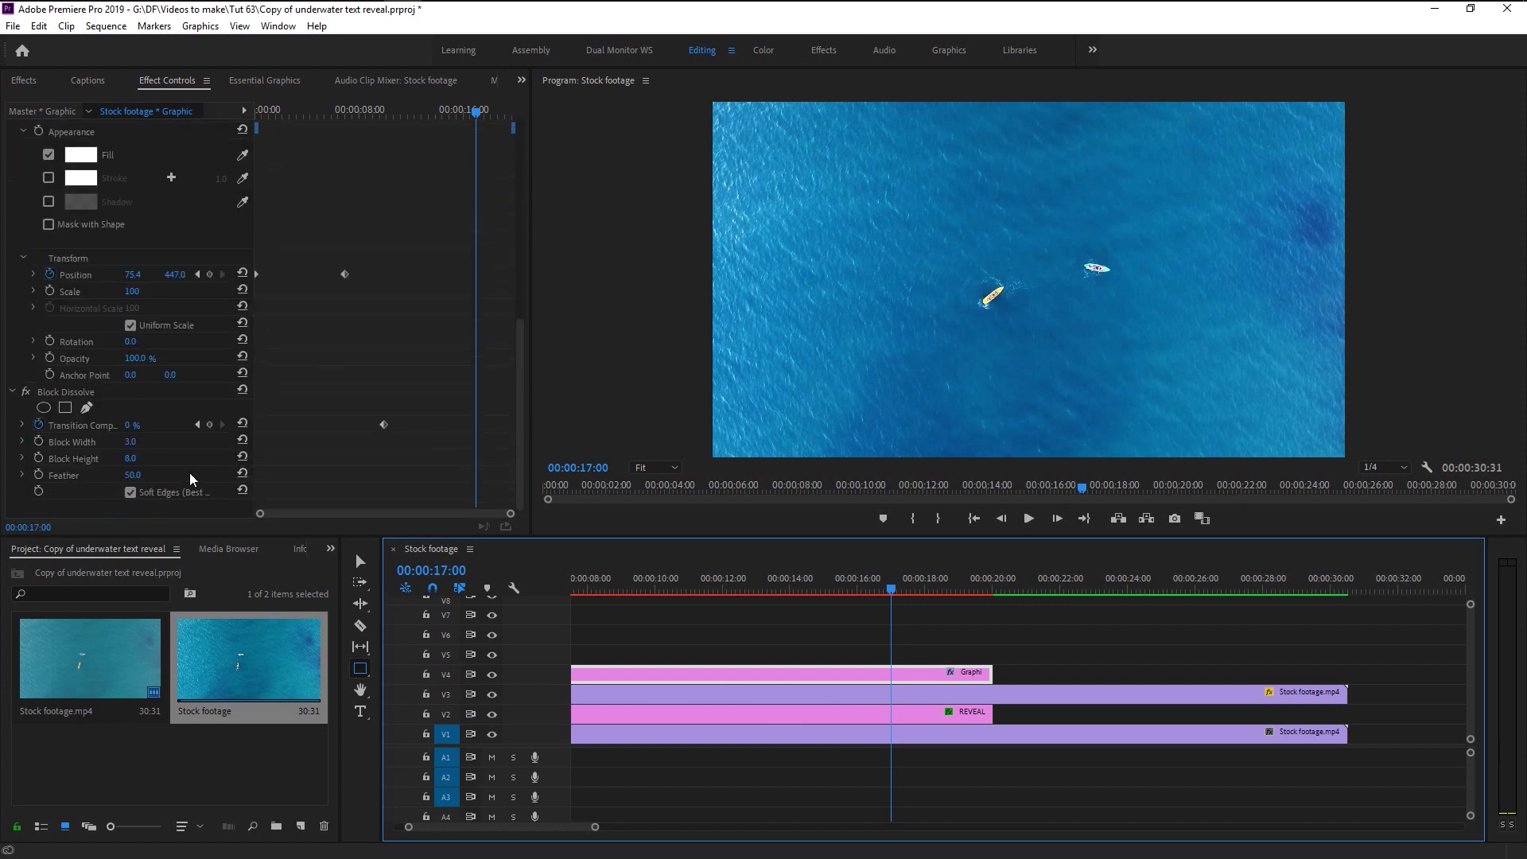
{"action": "left_click_drag", "start_coordinate": [133, 430], "coordinate": [207, 431]}
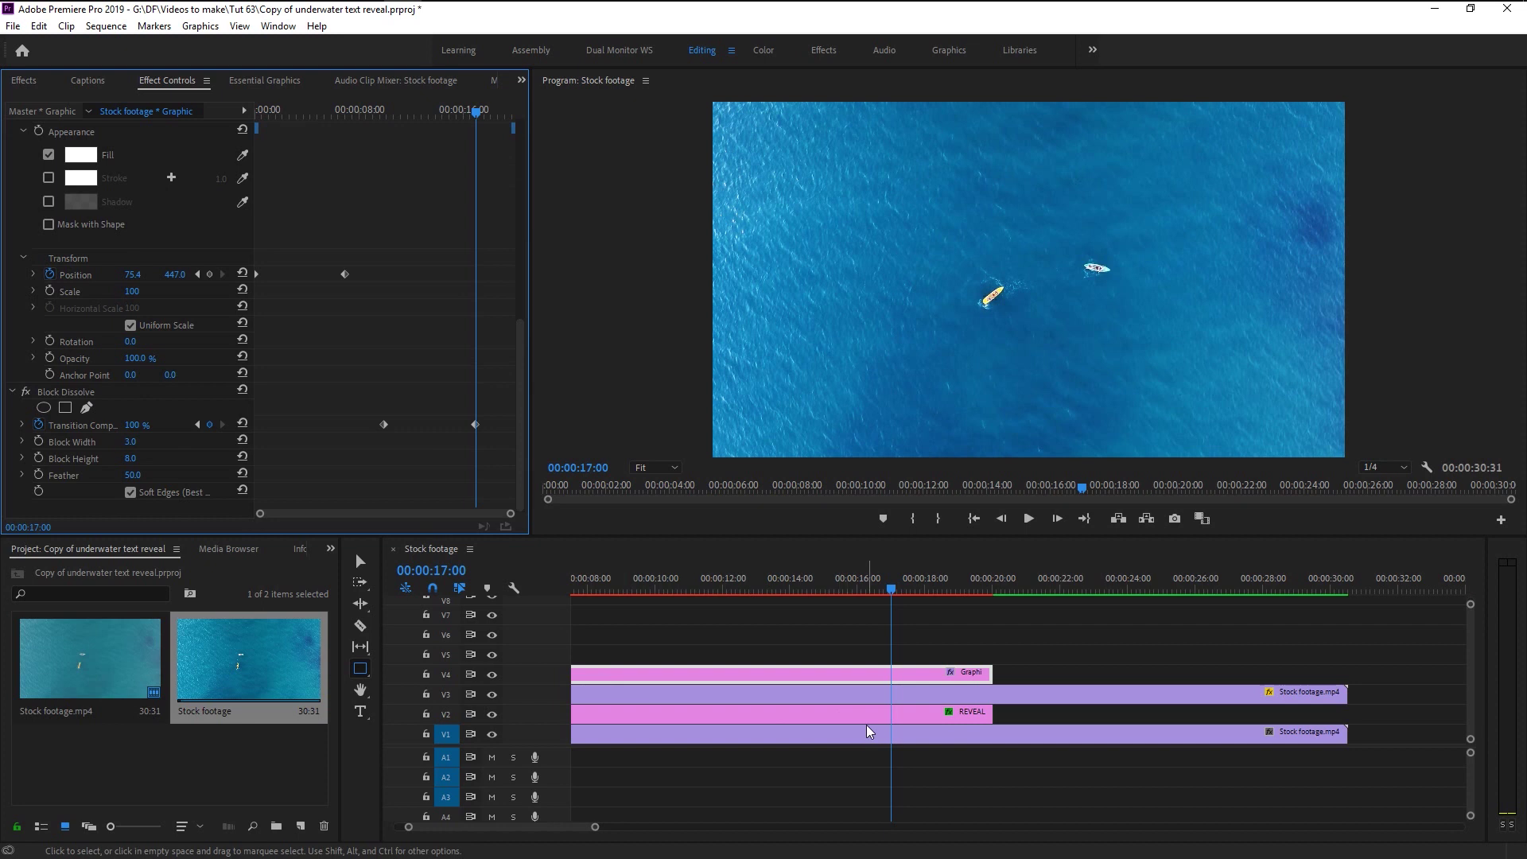
{"action": "scroll", "coordinate": [863, 722], "scroll_direction": "down", "scroll_amount": 2}
{"action": "left_click", "coordinate": [571, 588]}
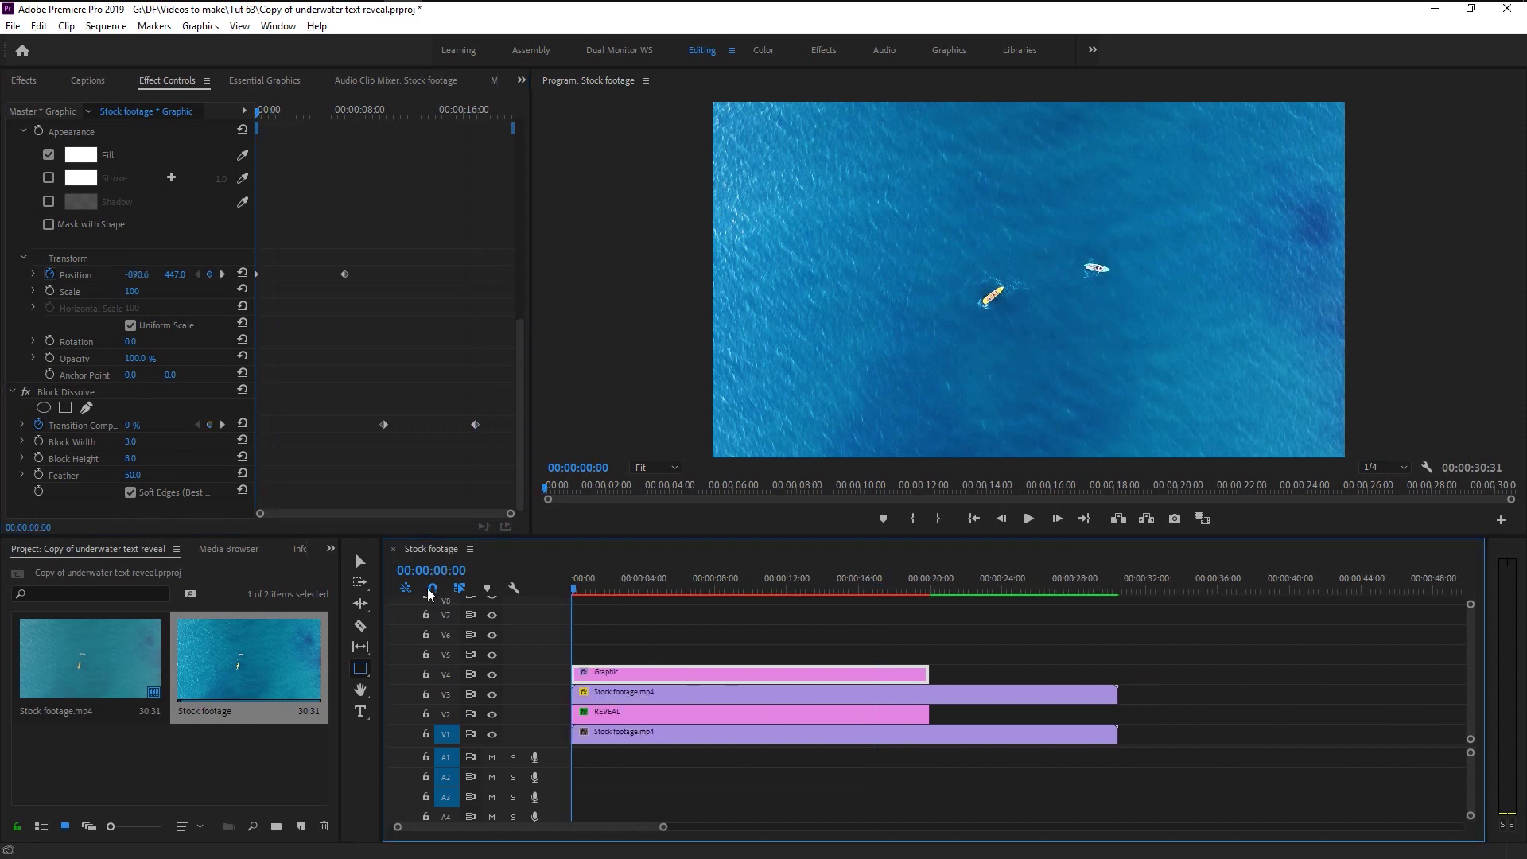
{"action": "left_click", "coordinate": [1024, 524]}
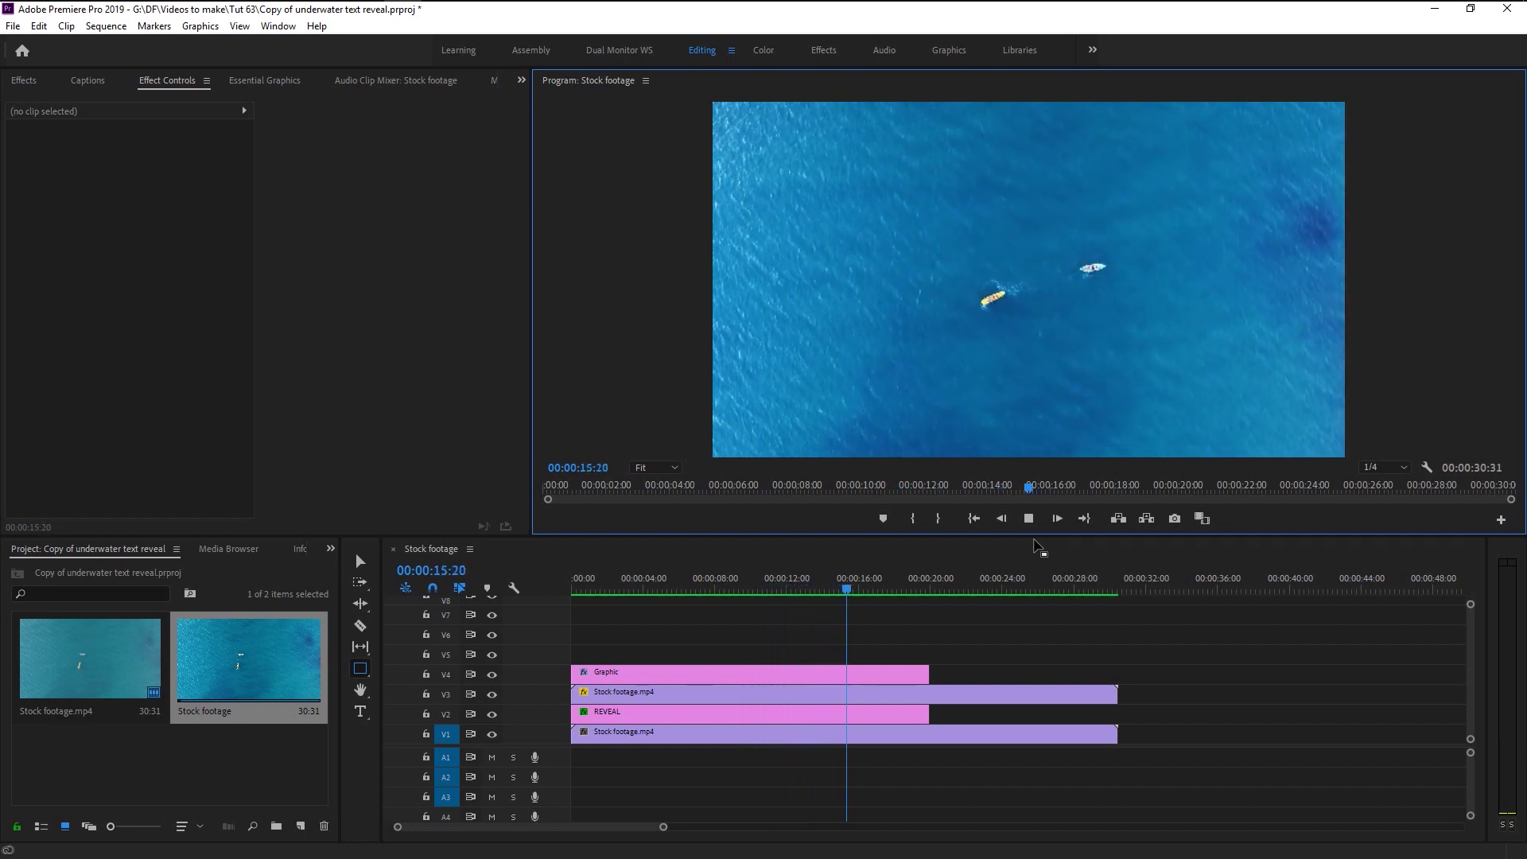
{"action": "left_click", "coordinate": [772, 589]}
{"action": "key", "text": "space"}
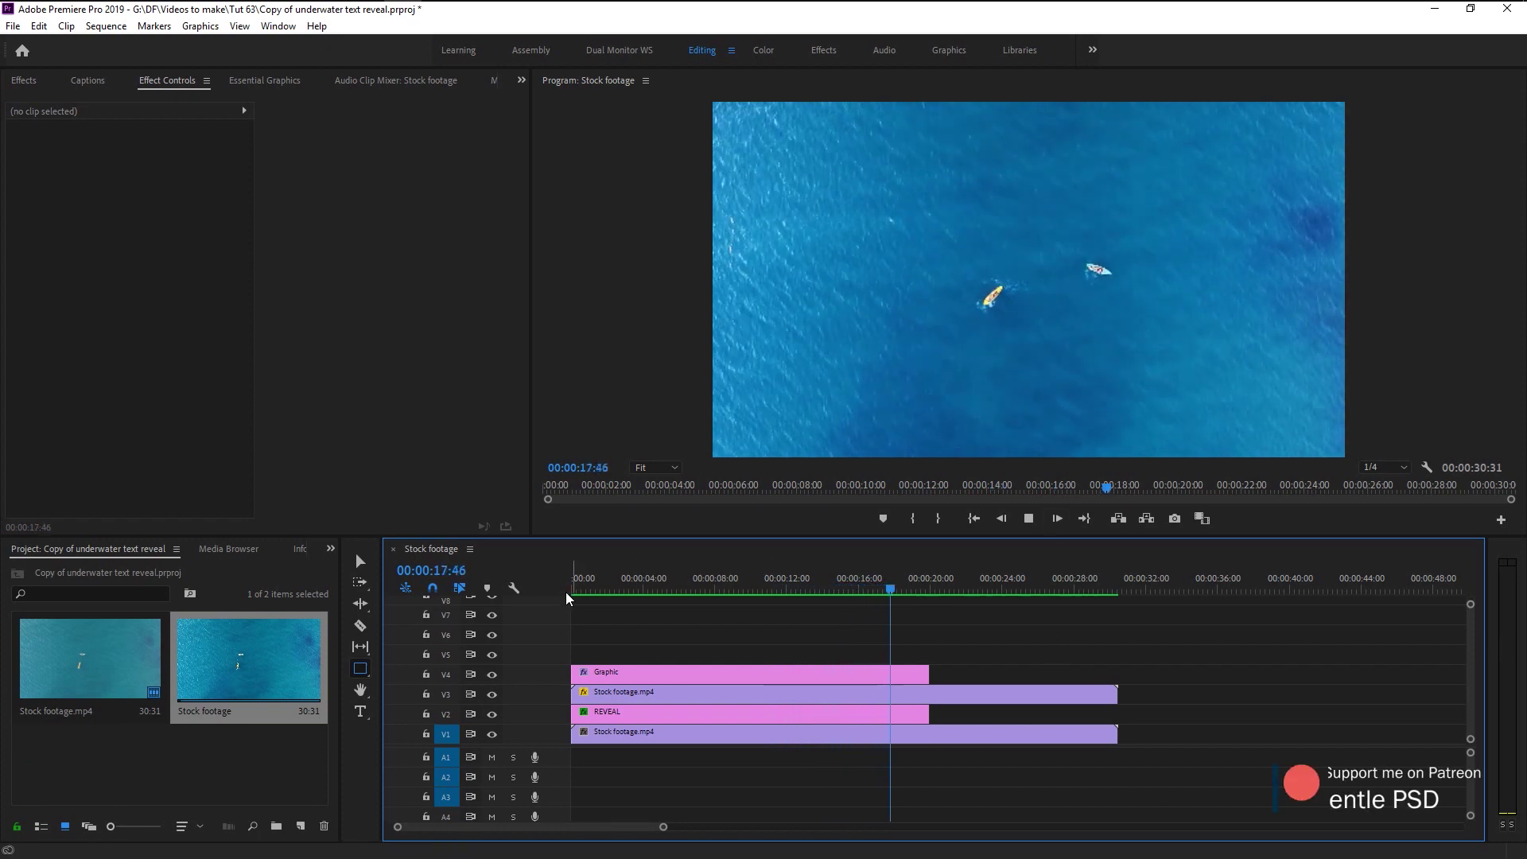
{"action": "left_click_drag", "start_coordinate": [590, 586], "coordinate": [532, 593]}
{"action": "left_click", "coordinate": [1026, 520]}
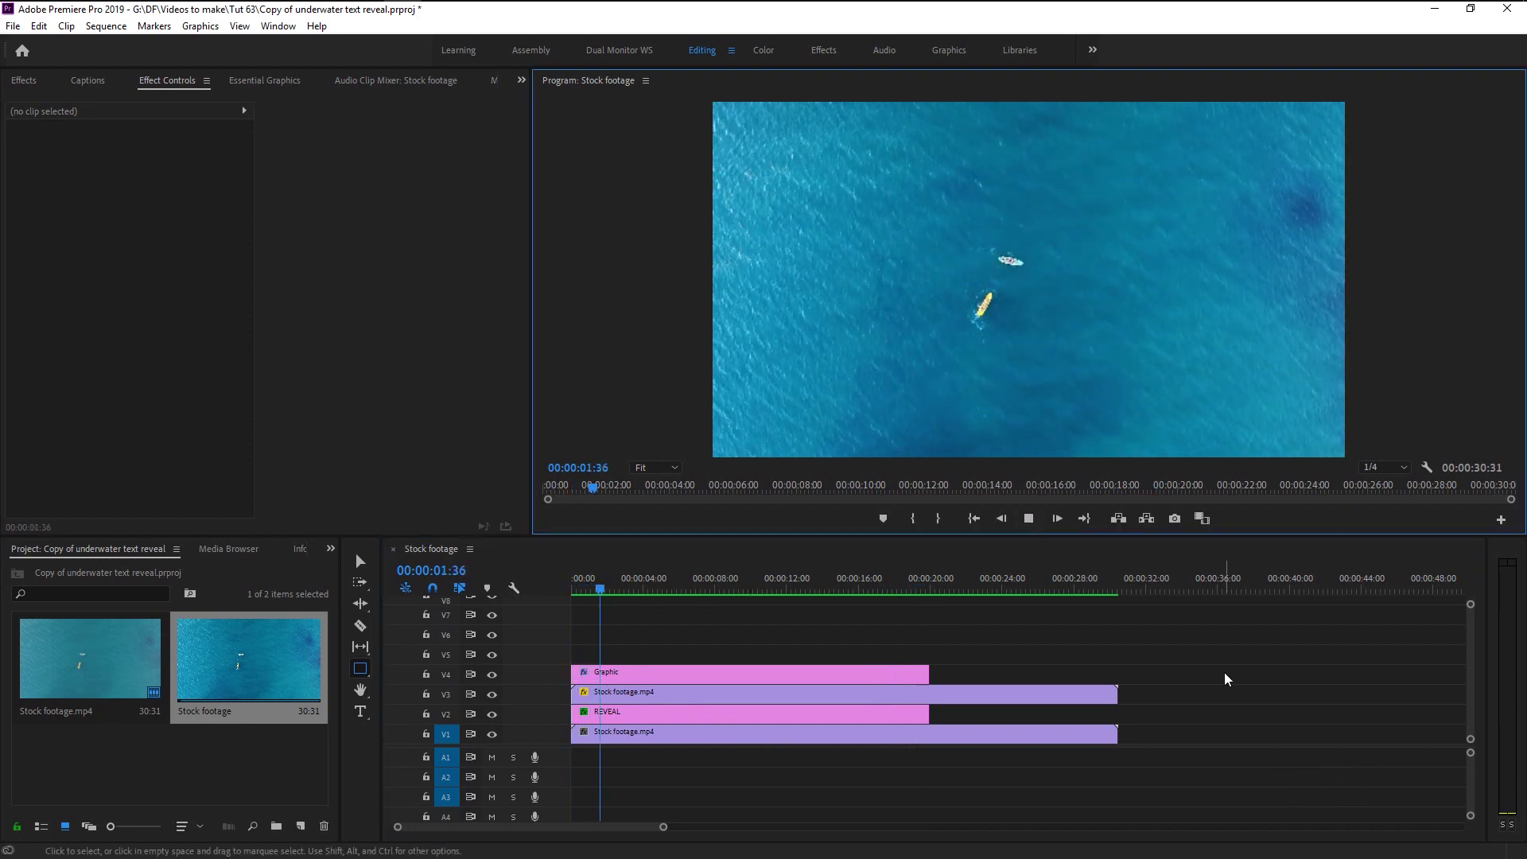